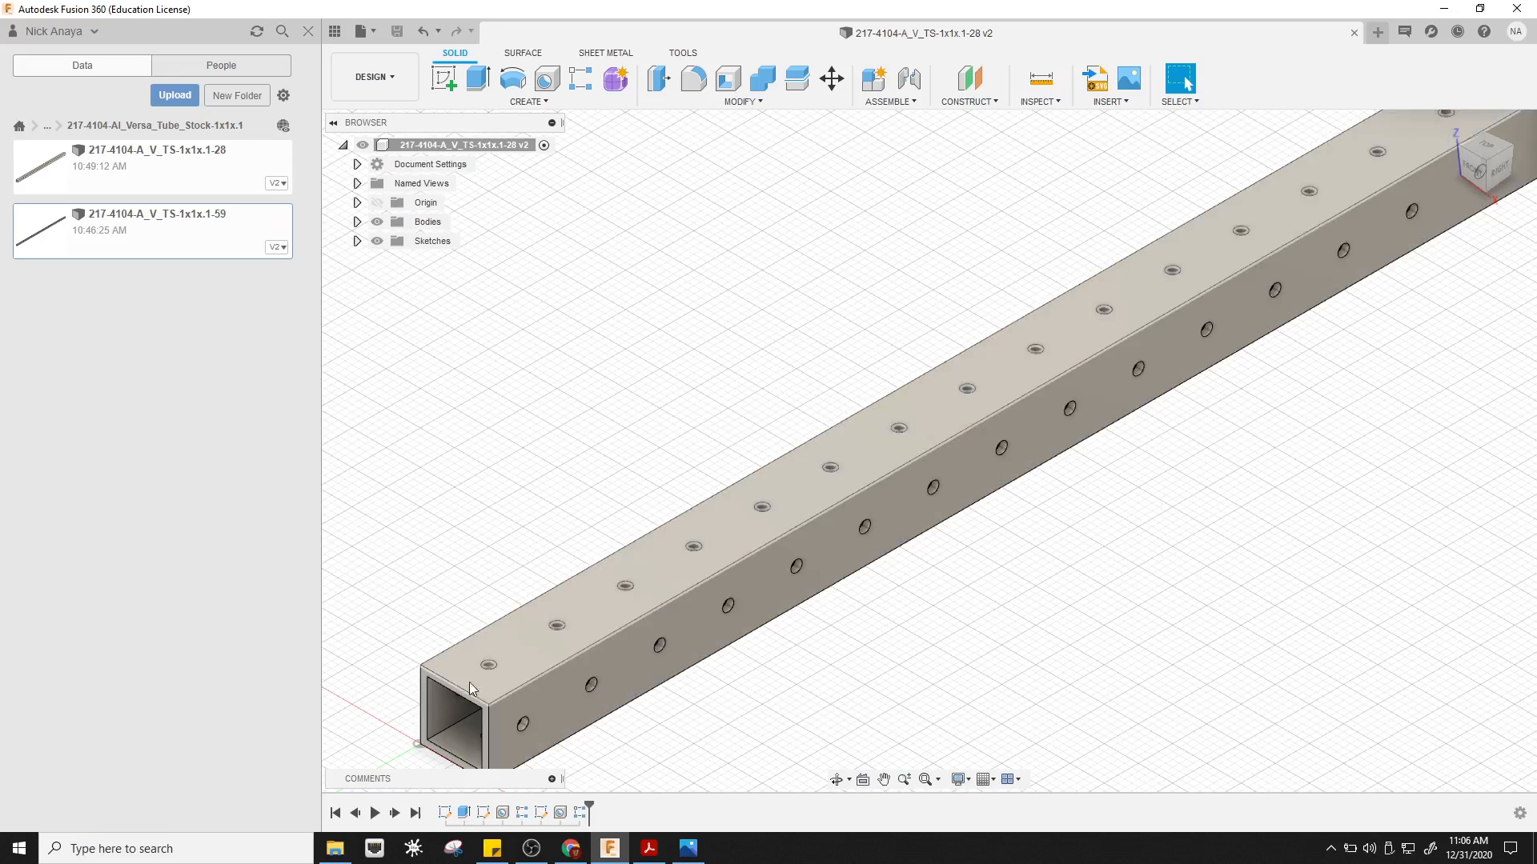
- Examine the tube's hole pattern and orientation in the top, front and isometric views
scroll(506, 661, down, 6)
middle_drag(1208, 319, 1114, 463)
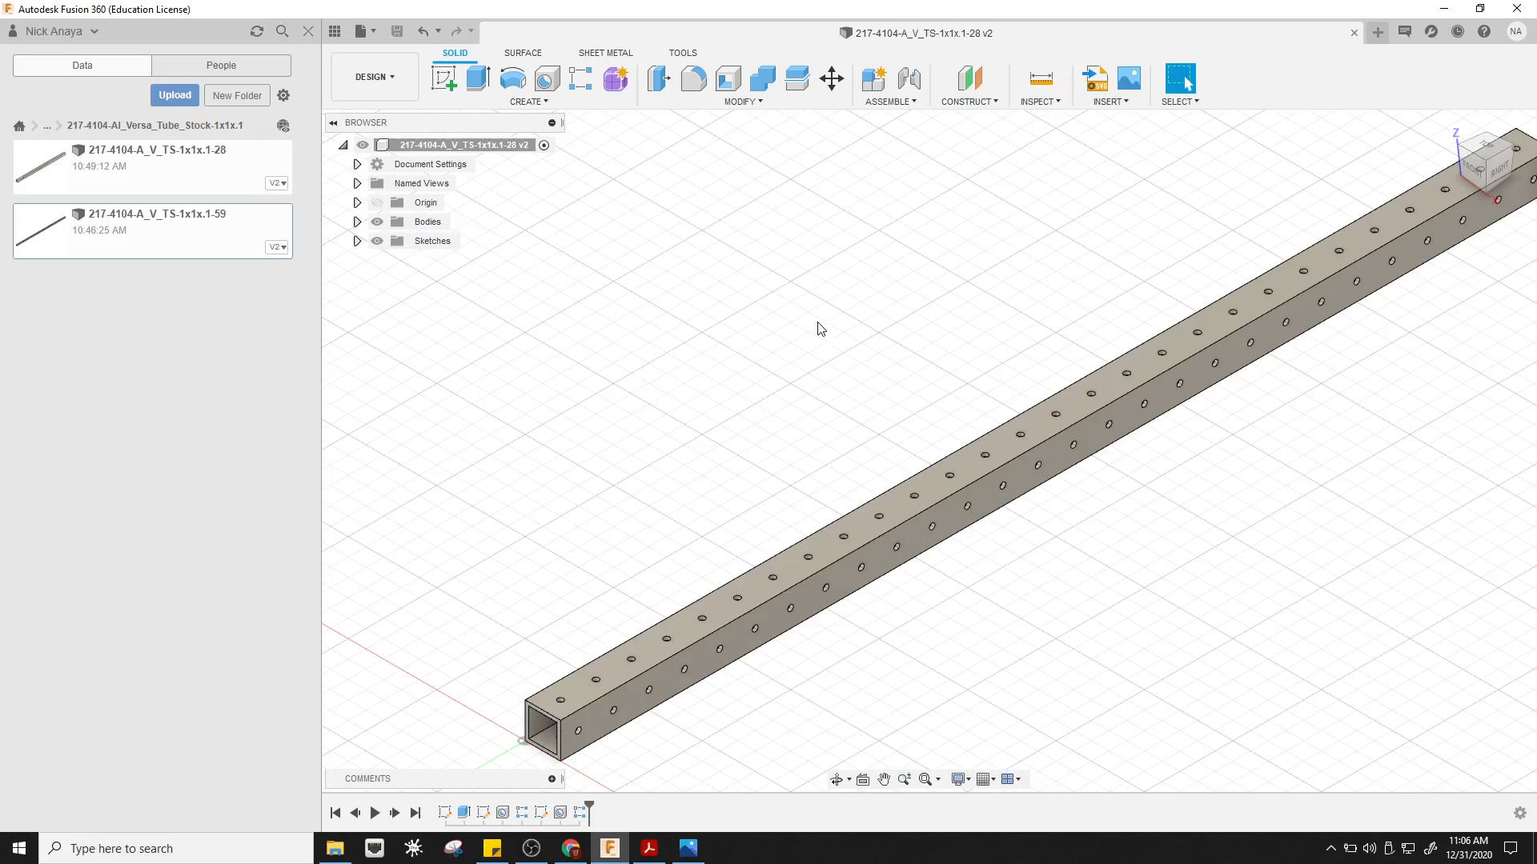
middle_drag(820, 329, 731, 301)
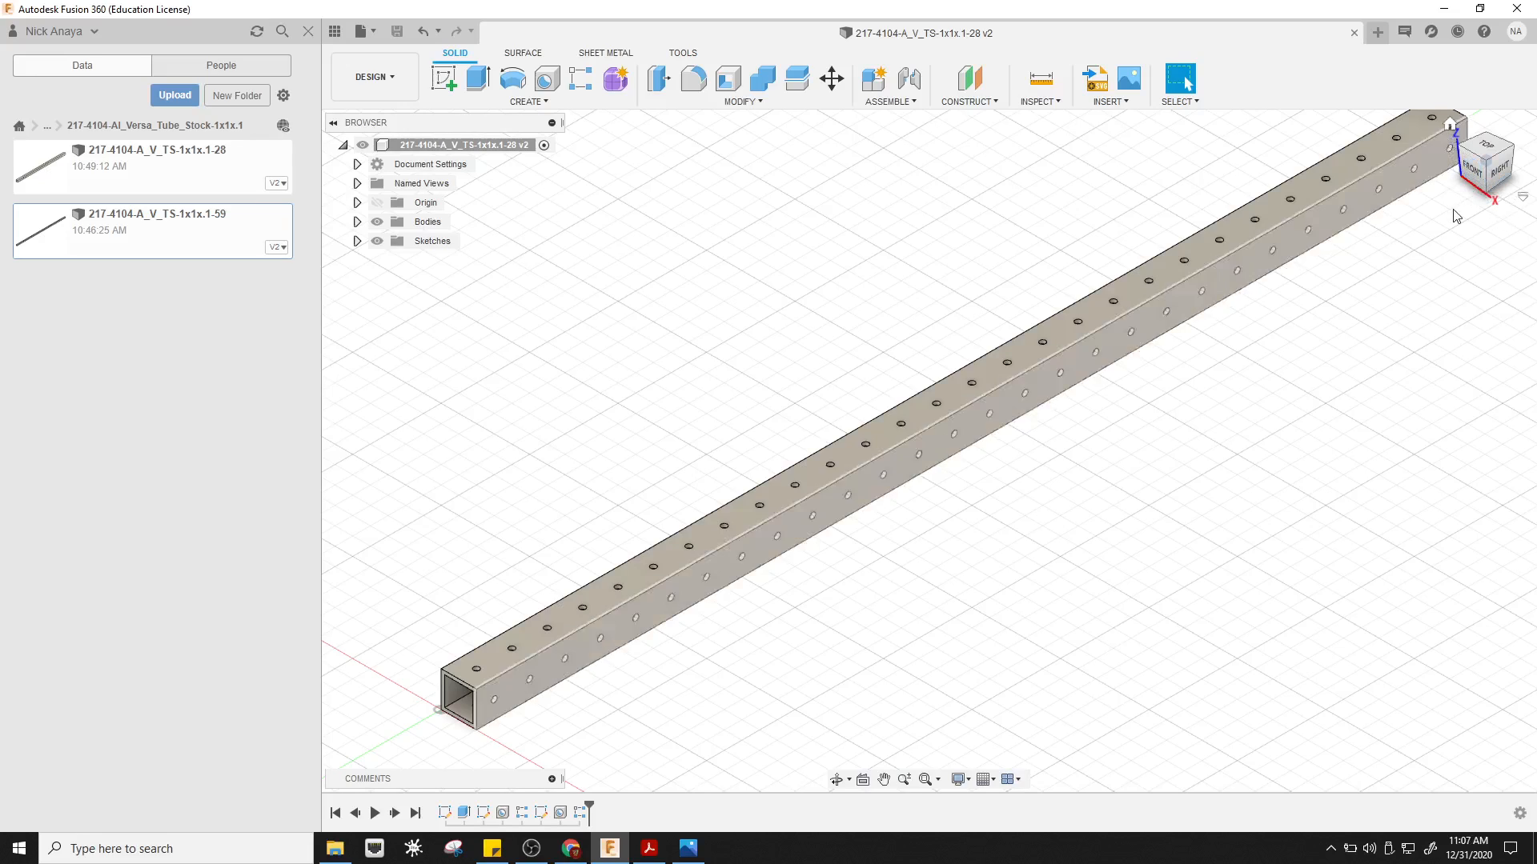
click(1487, 147)
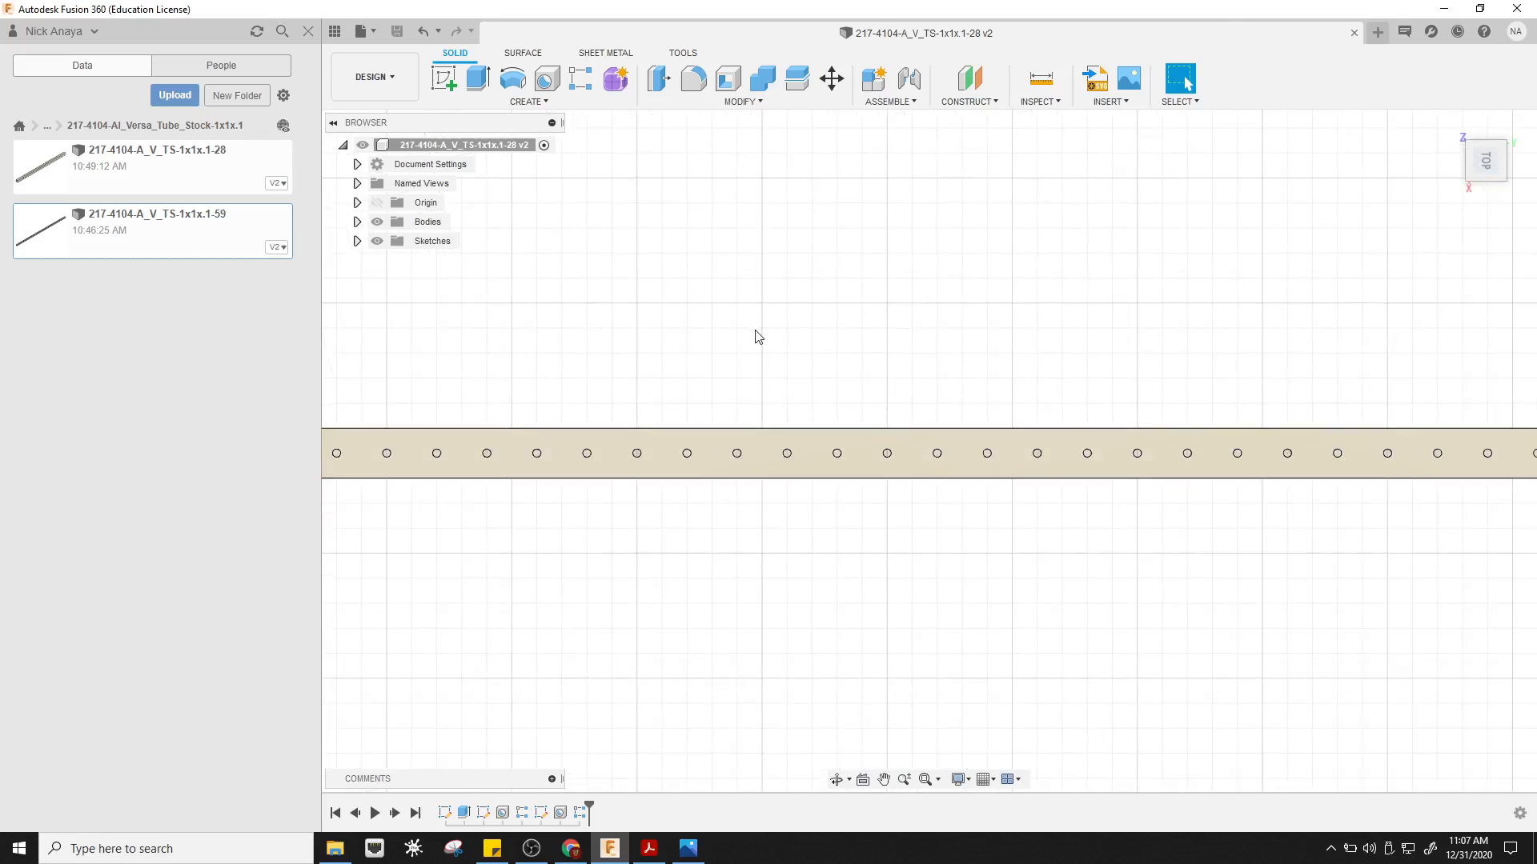
middle_drag(754, 331, 1043, 336)
scroll(1043, 335, up, 2)
scroll(1029, 335, down, 3)
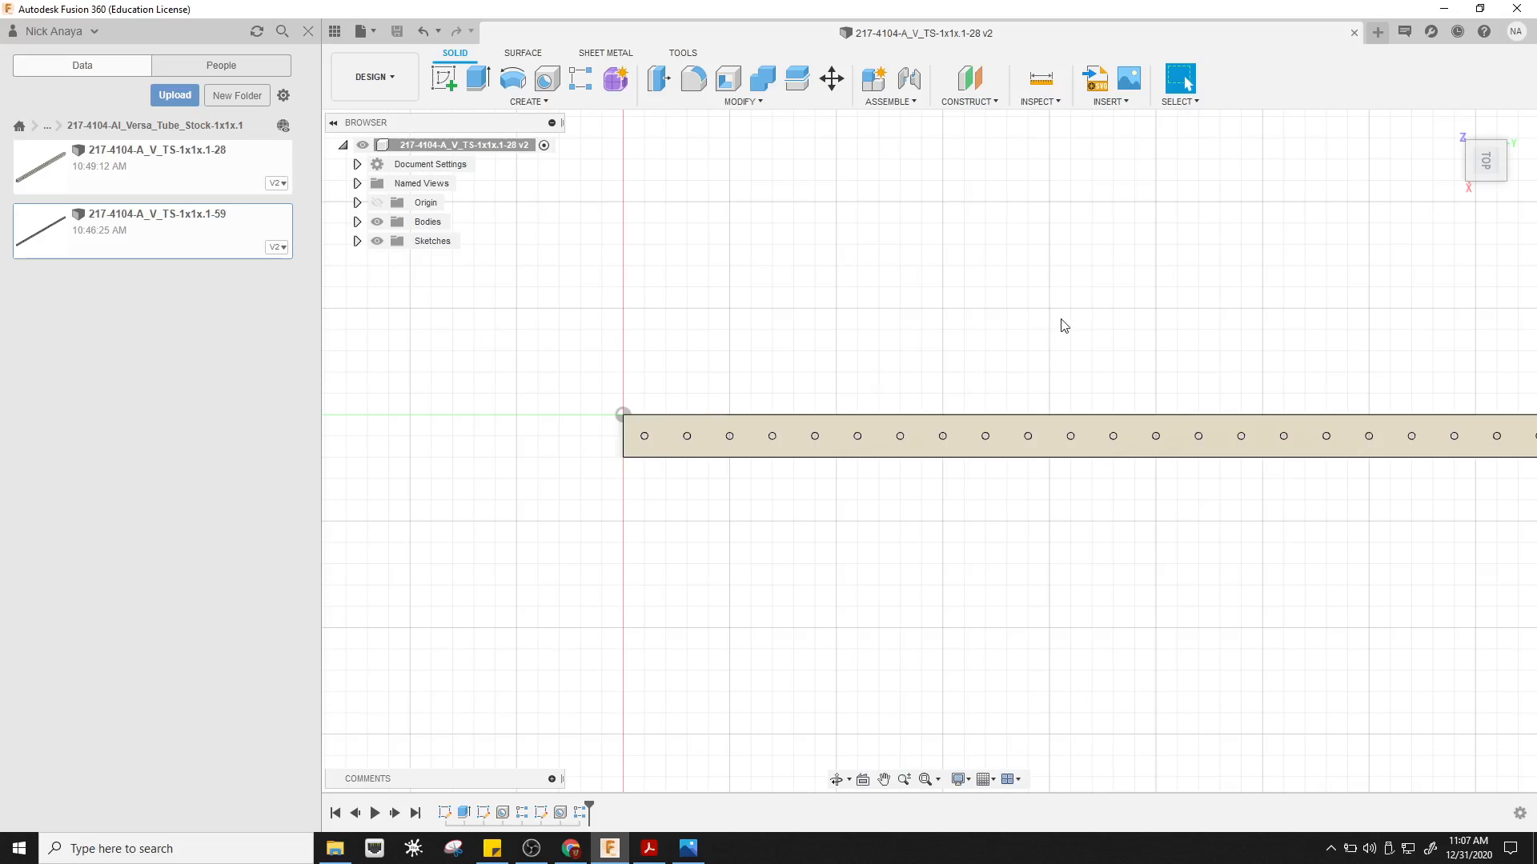
middle_drag(1033, 305, 840, 285)
scroll(865, 289, down, 1)
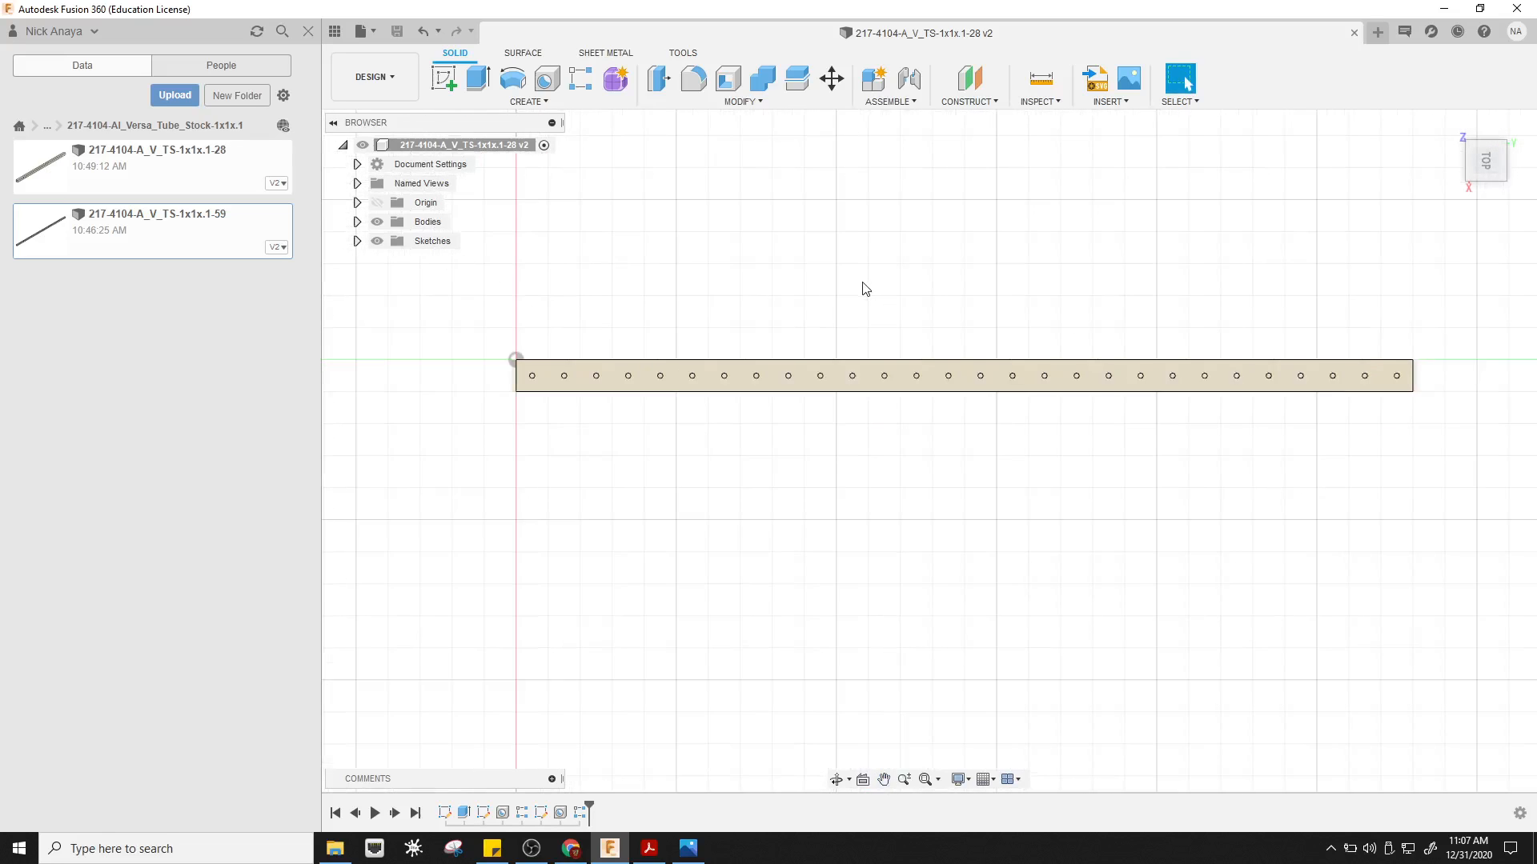
scroll(888, 333, up, 1)
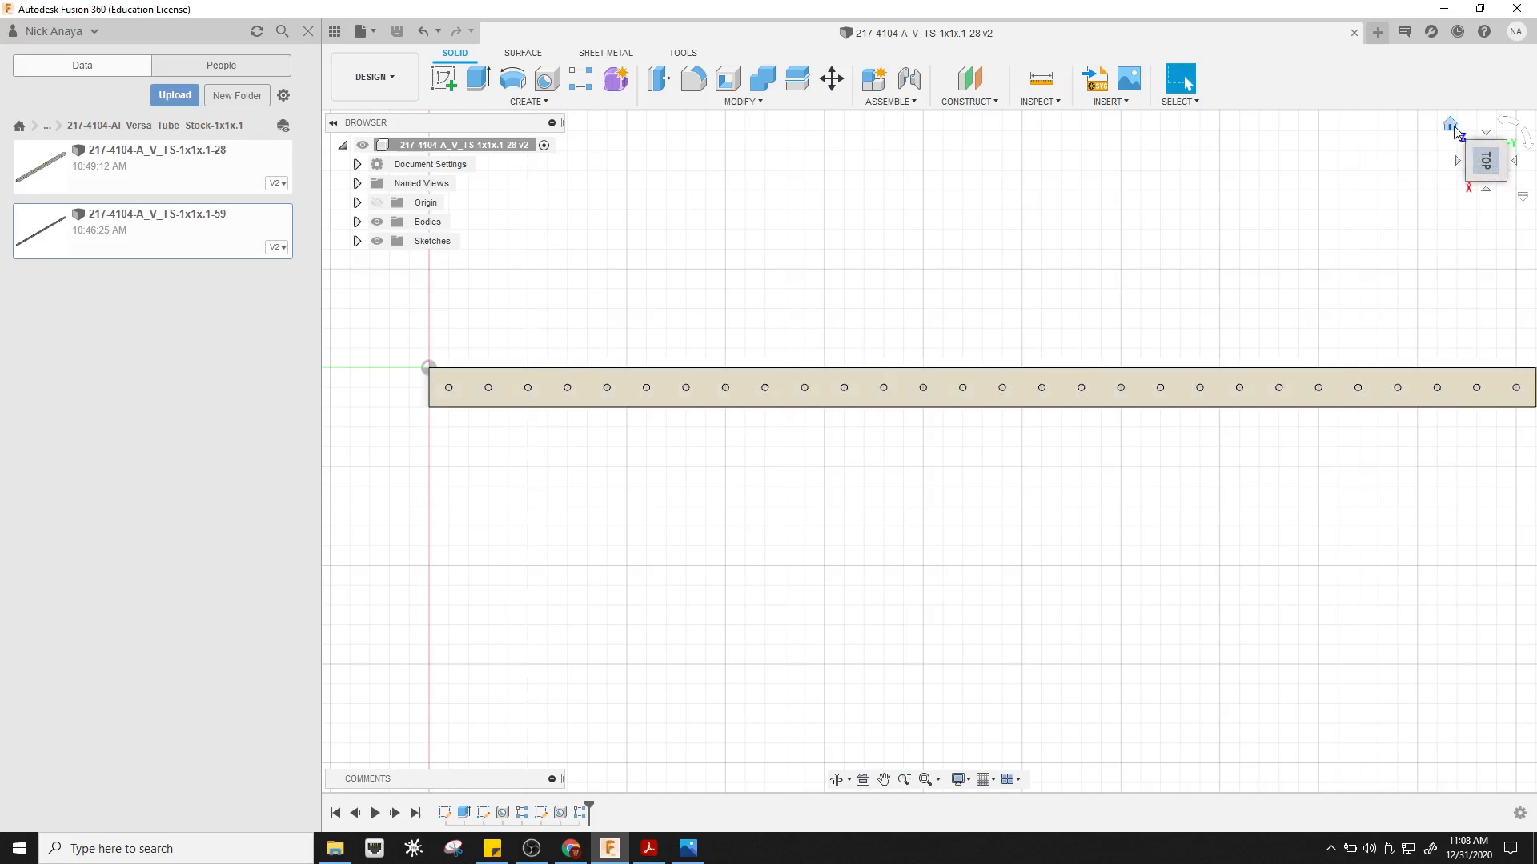
click(1451, 125)
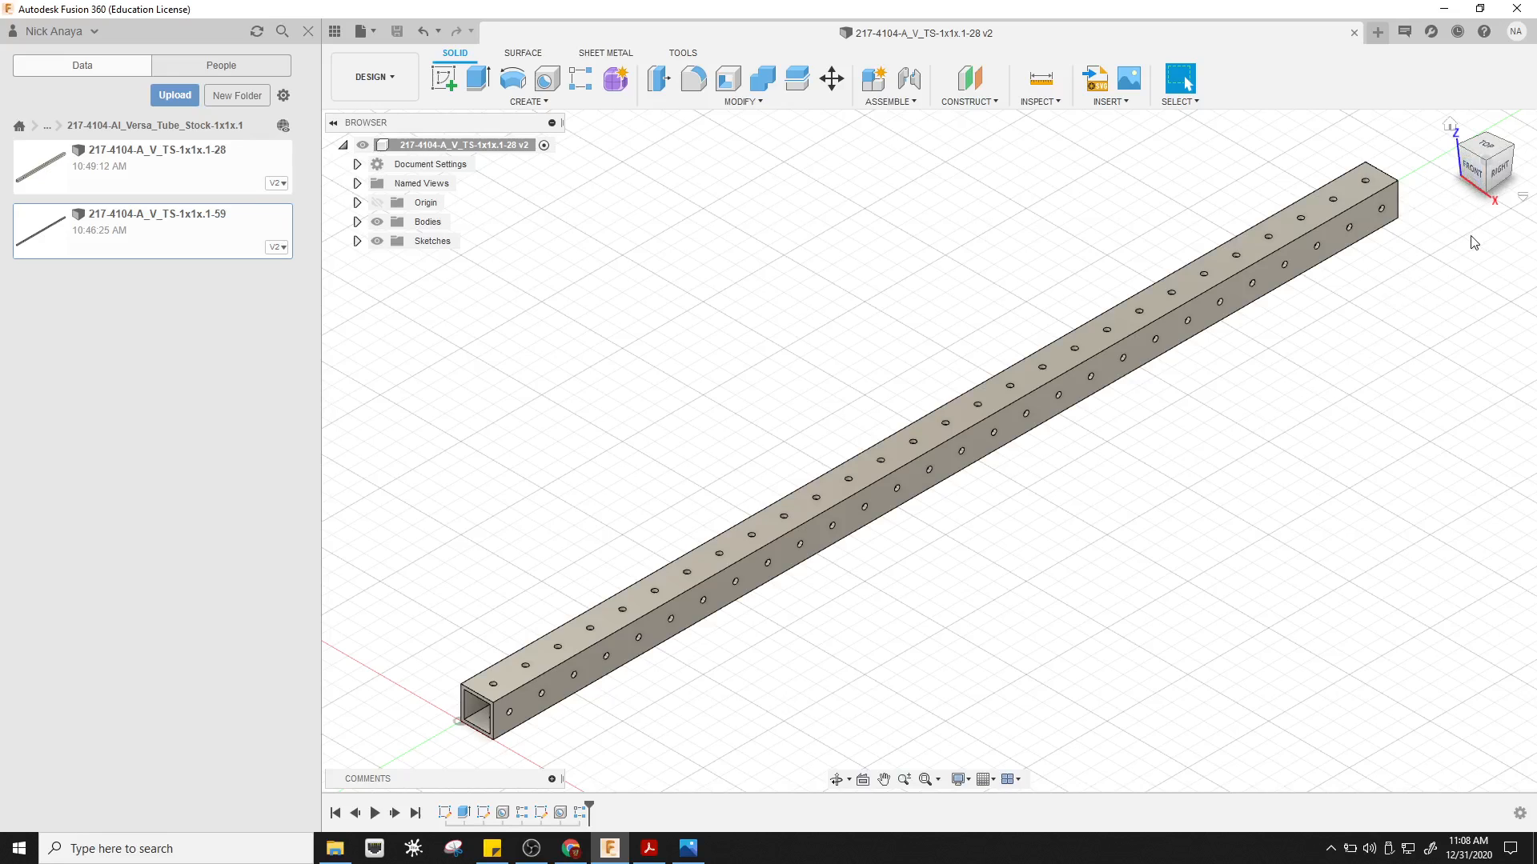
click(1466, 181)
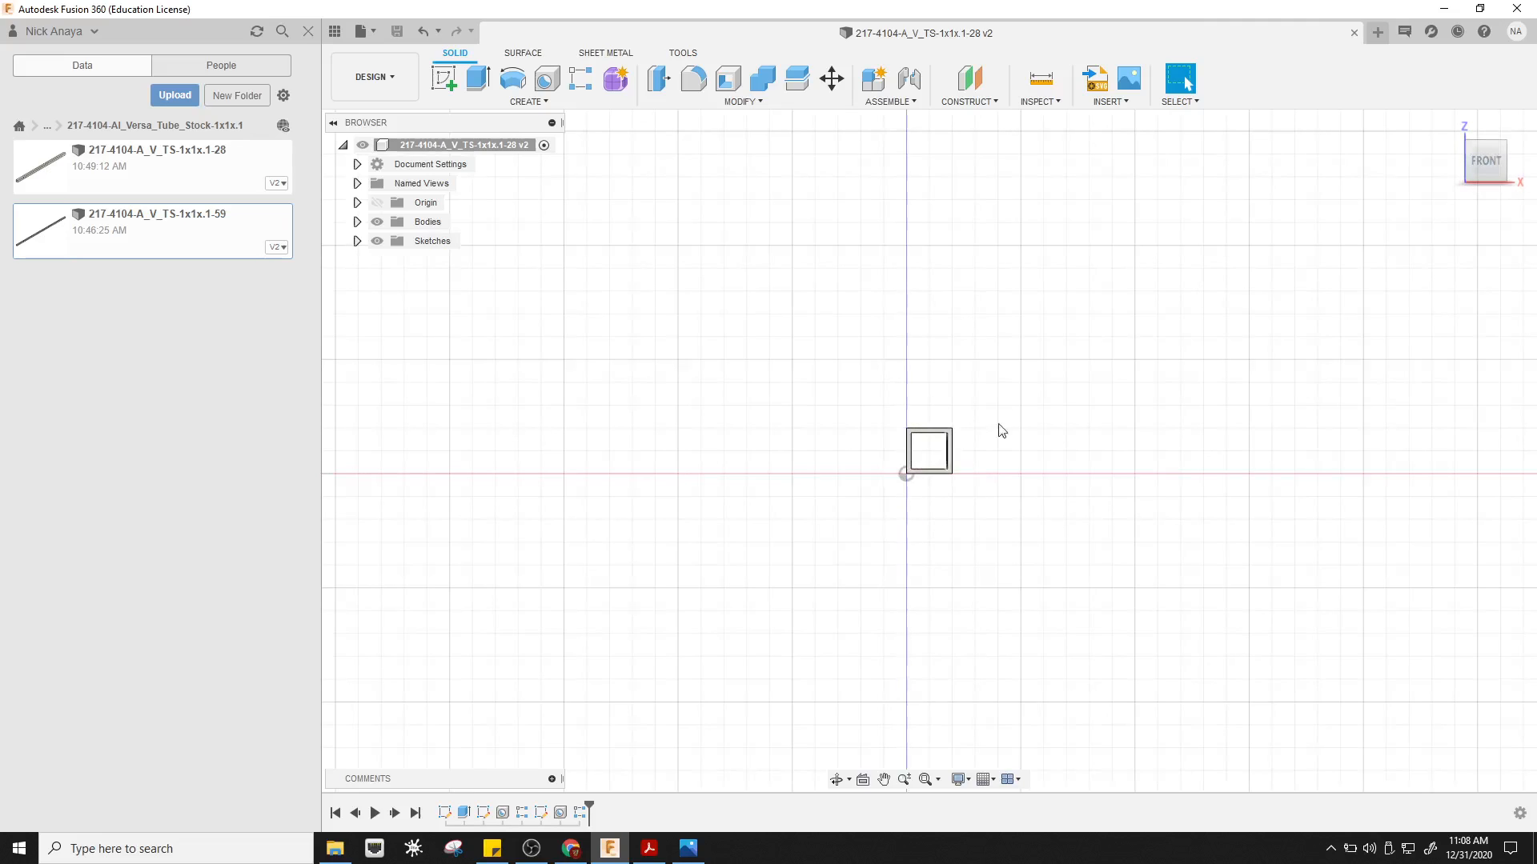
click(1504, 147)
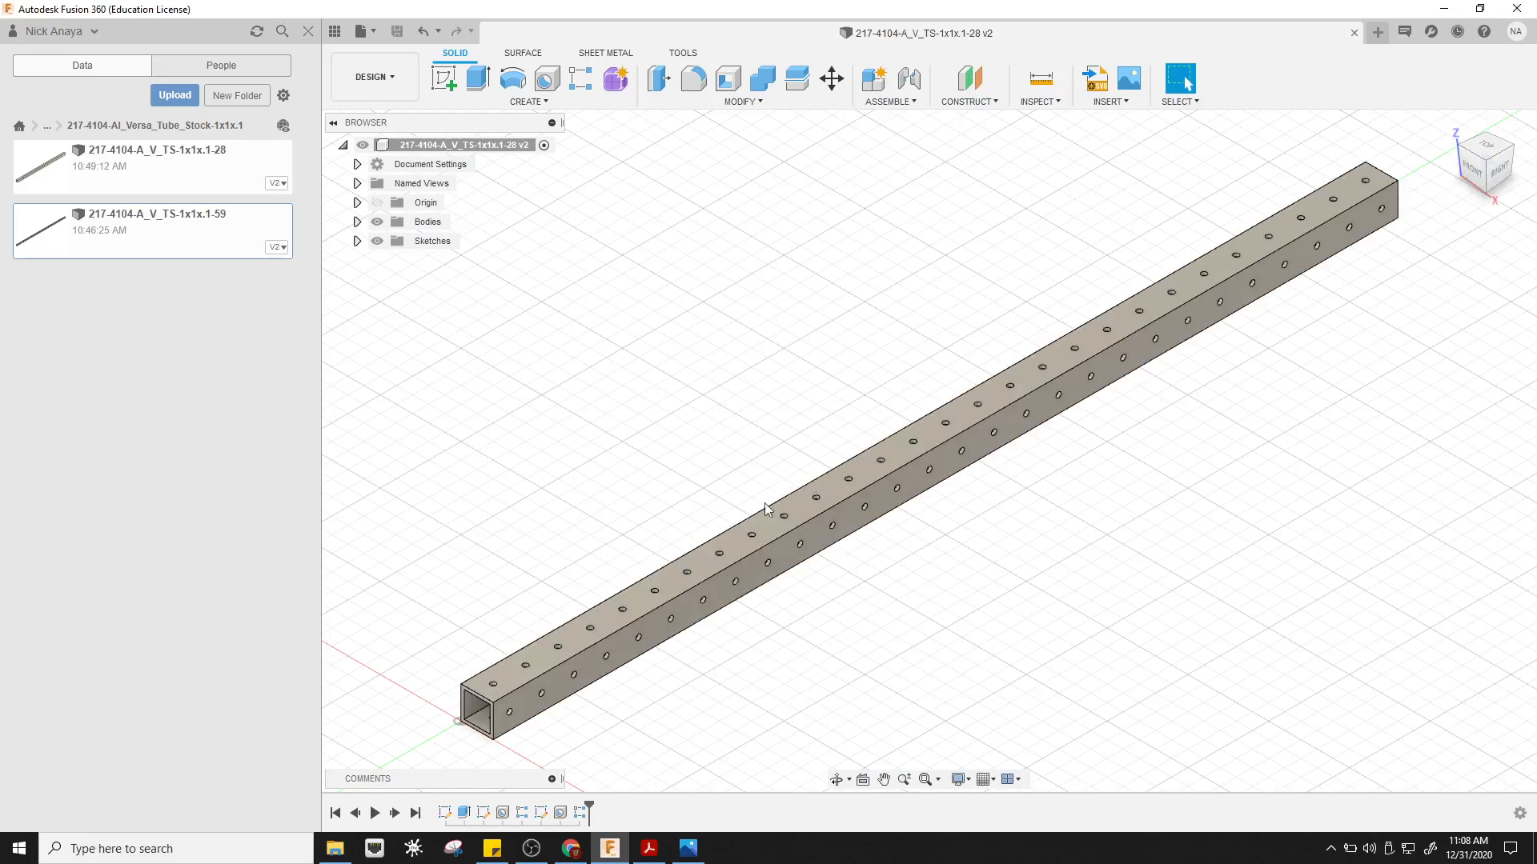
- Redefine the view of the tube's long right side as the Front view and return to the home view
click(1499, 176)
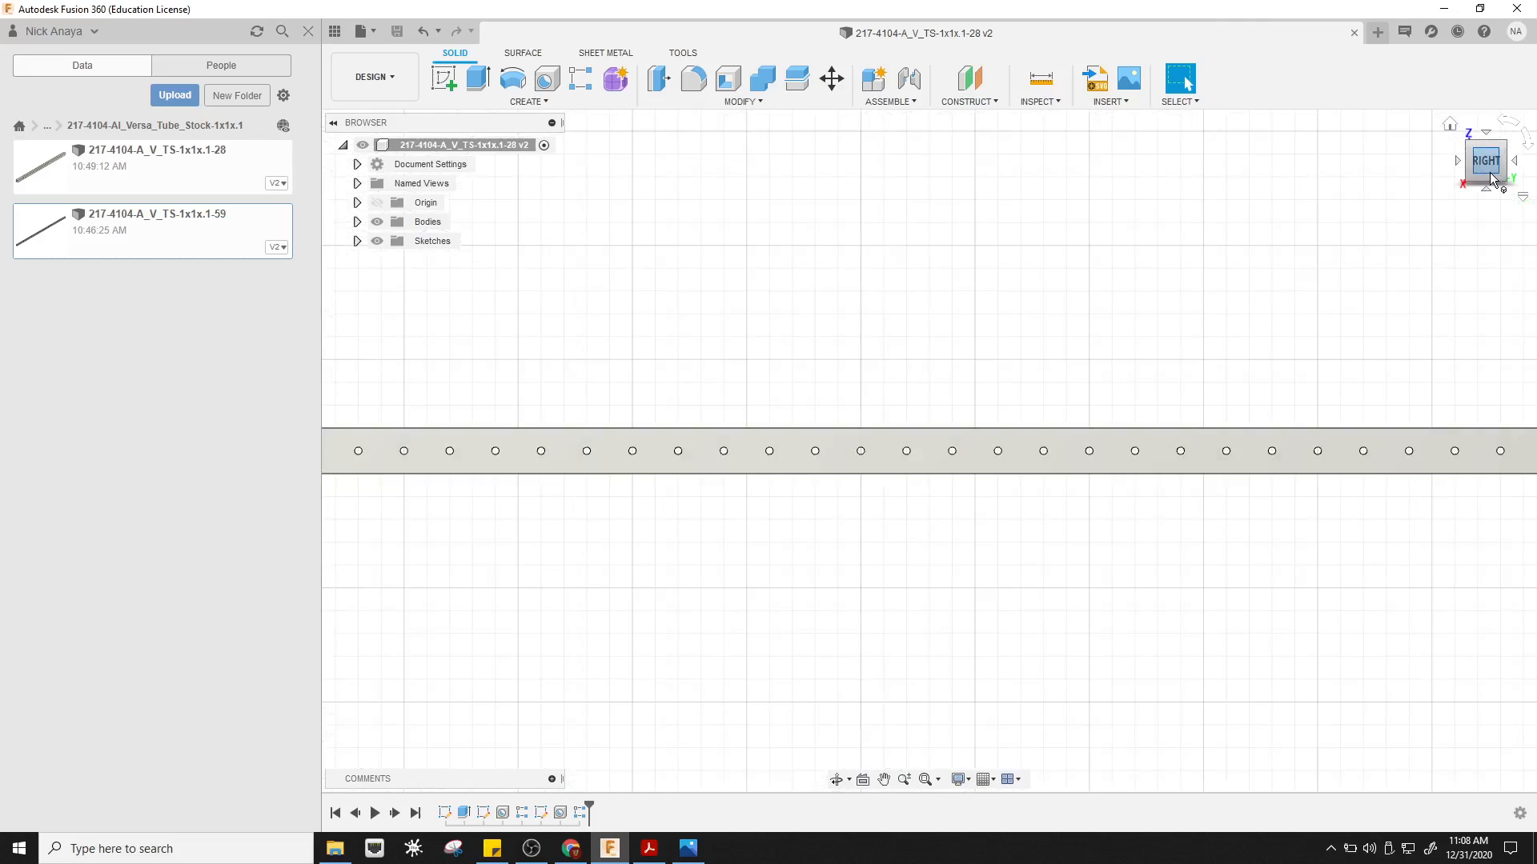
right_click(1490, 168)
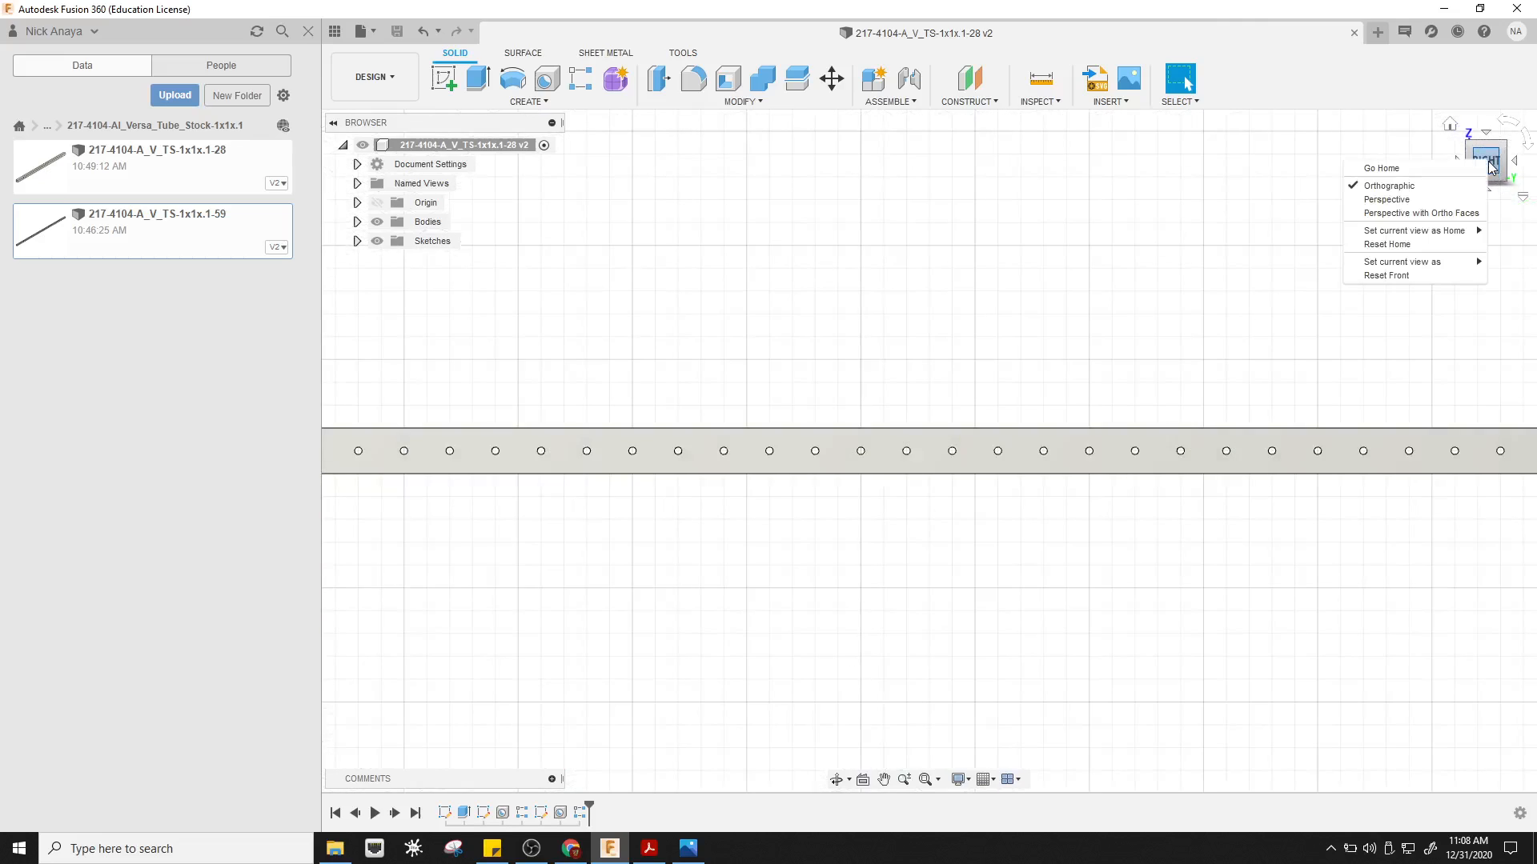
mouse_move(1433, 233)
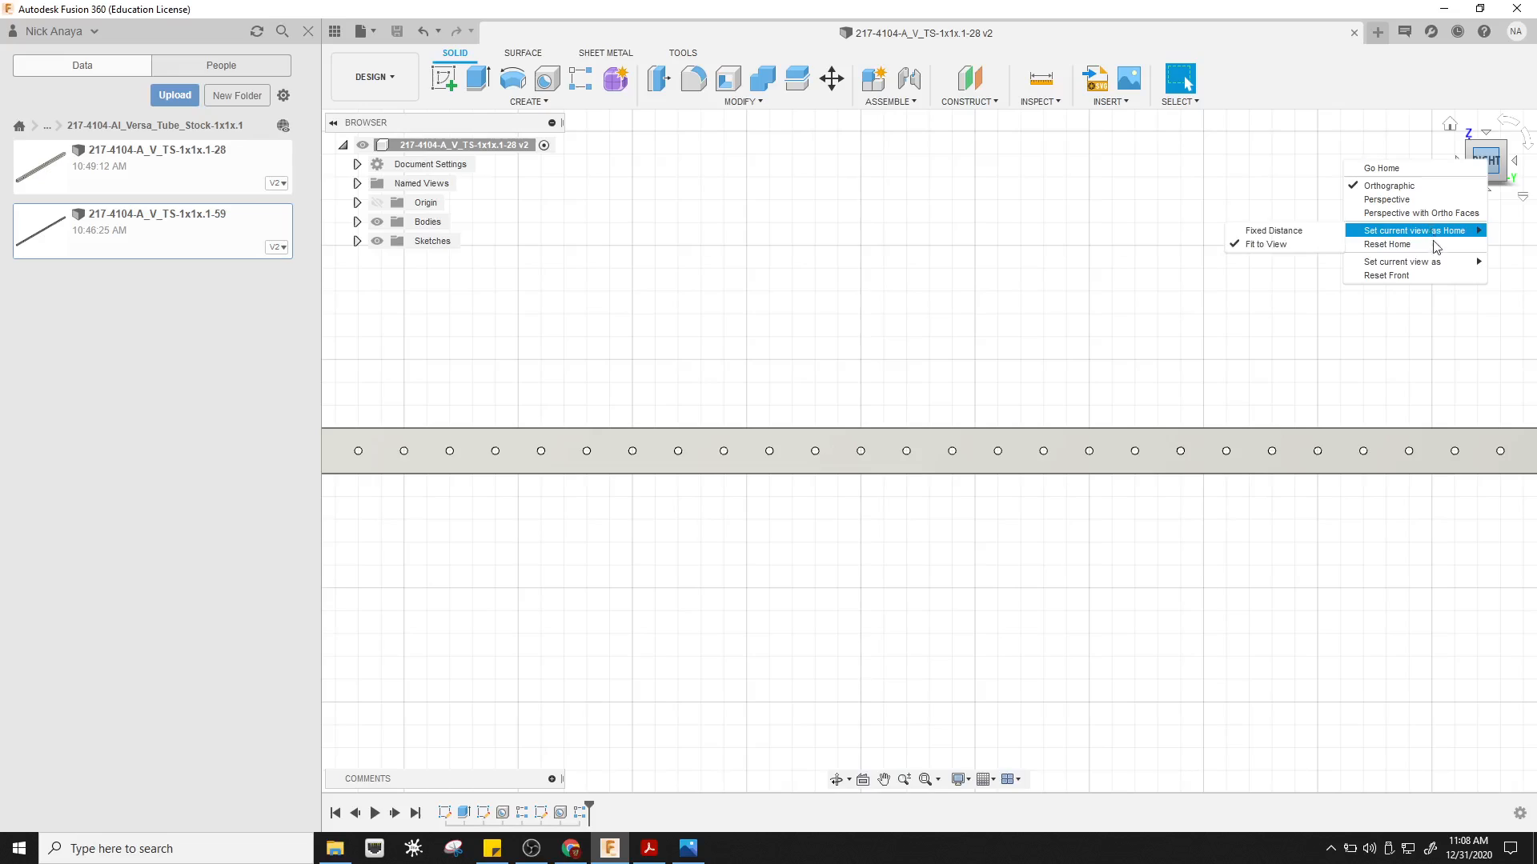
mouse_move(1438, 264)
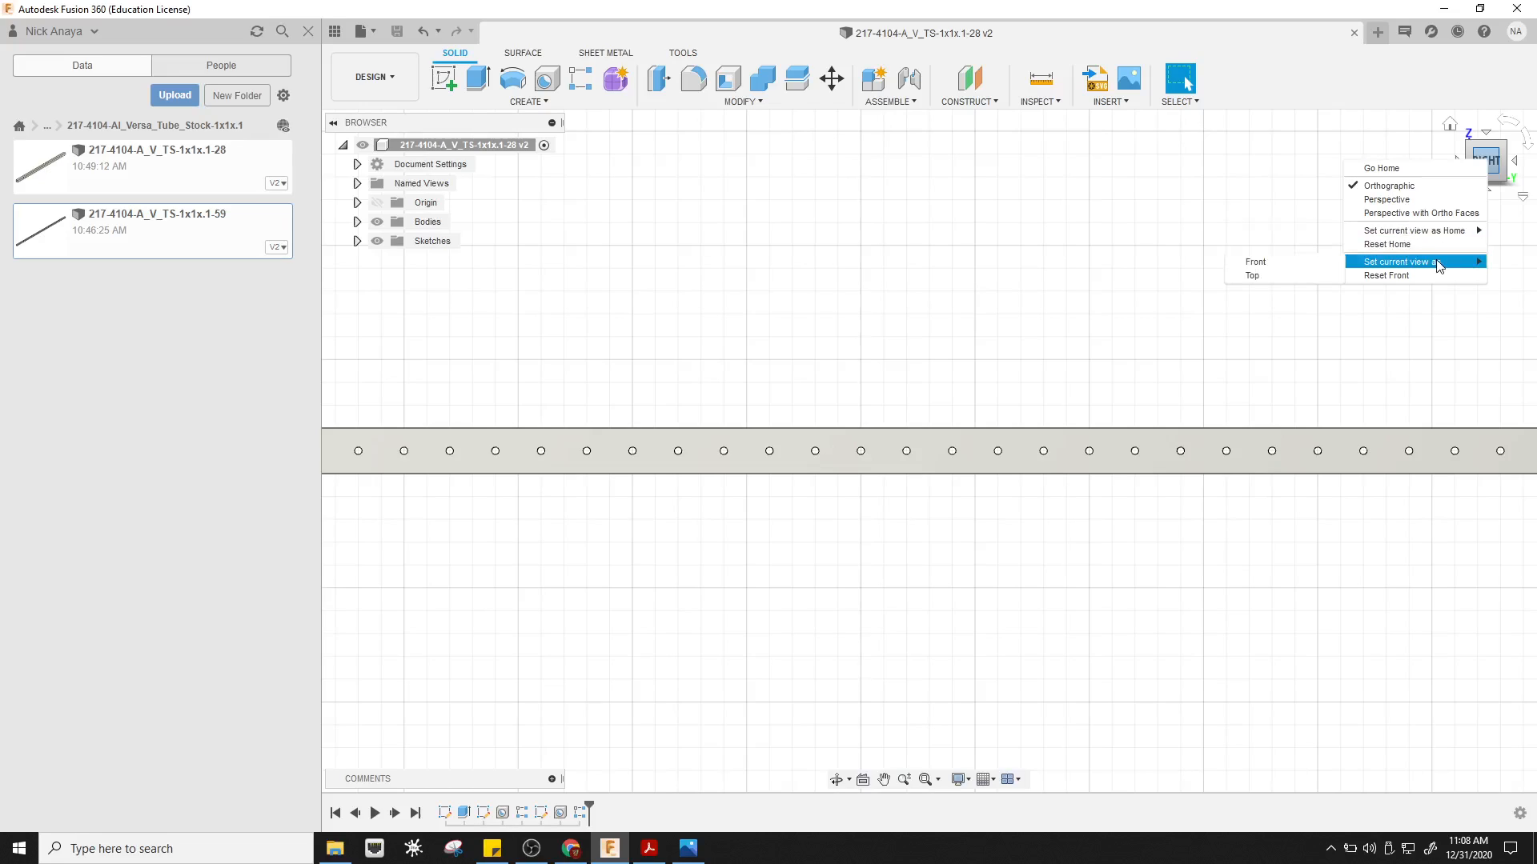
click(1300, 269)
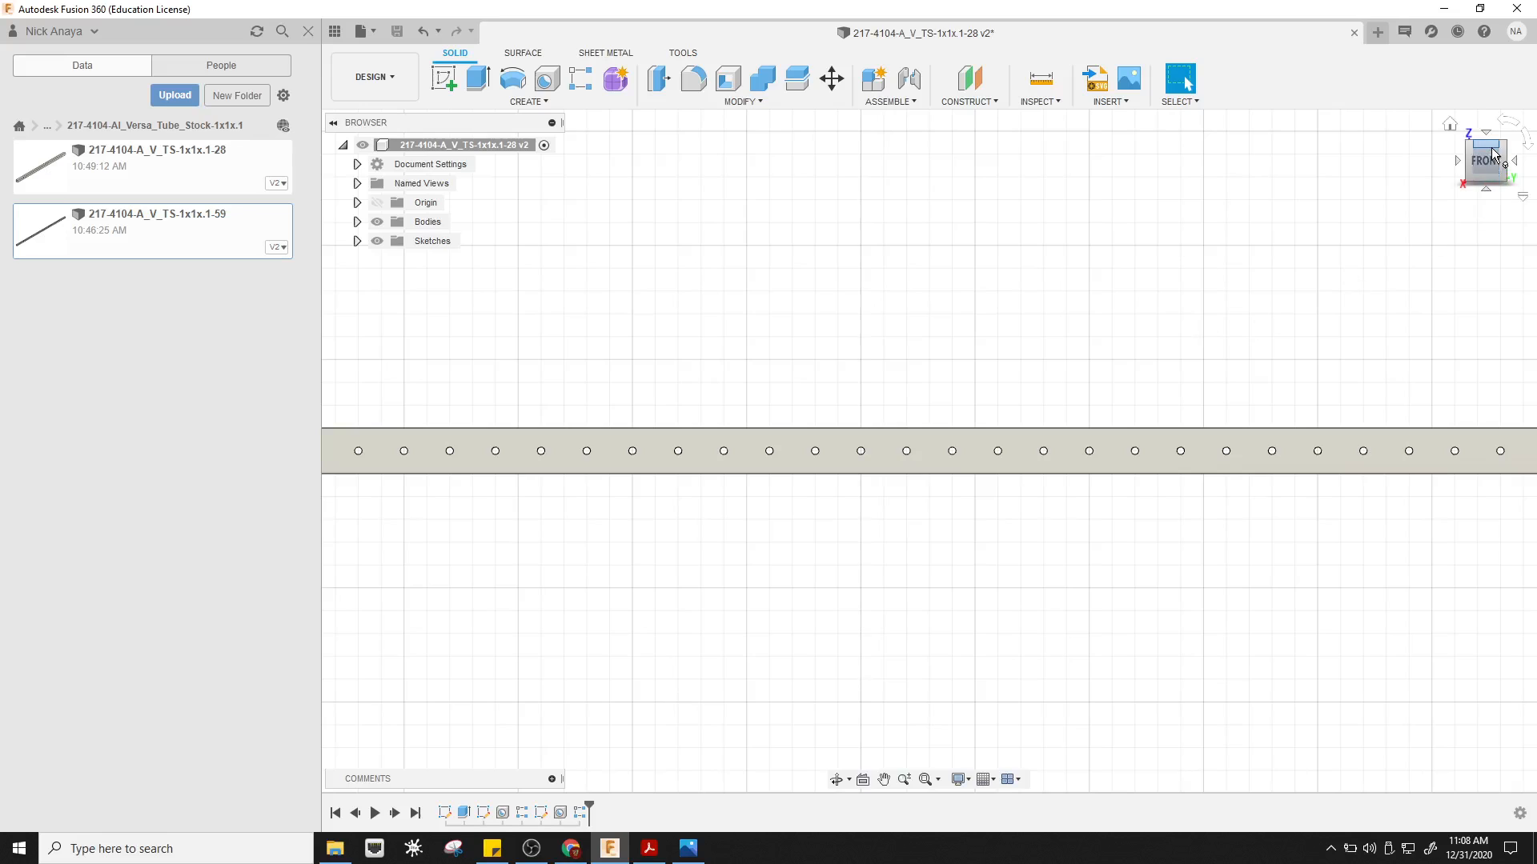
click(1450, 127)
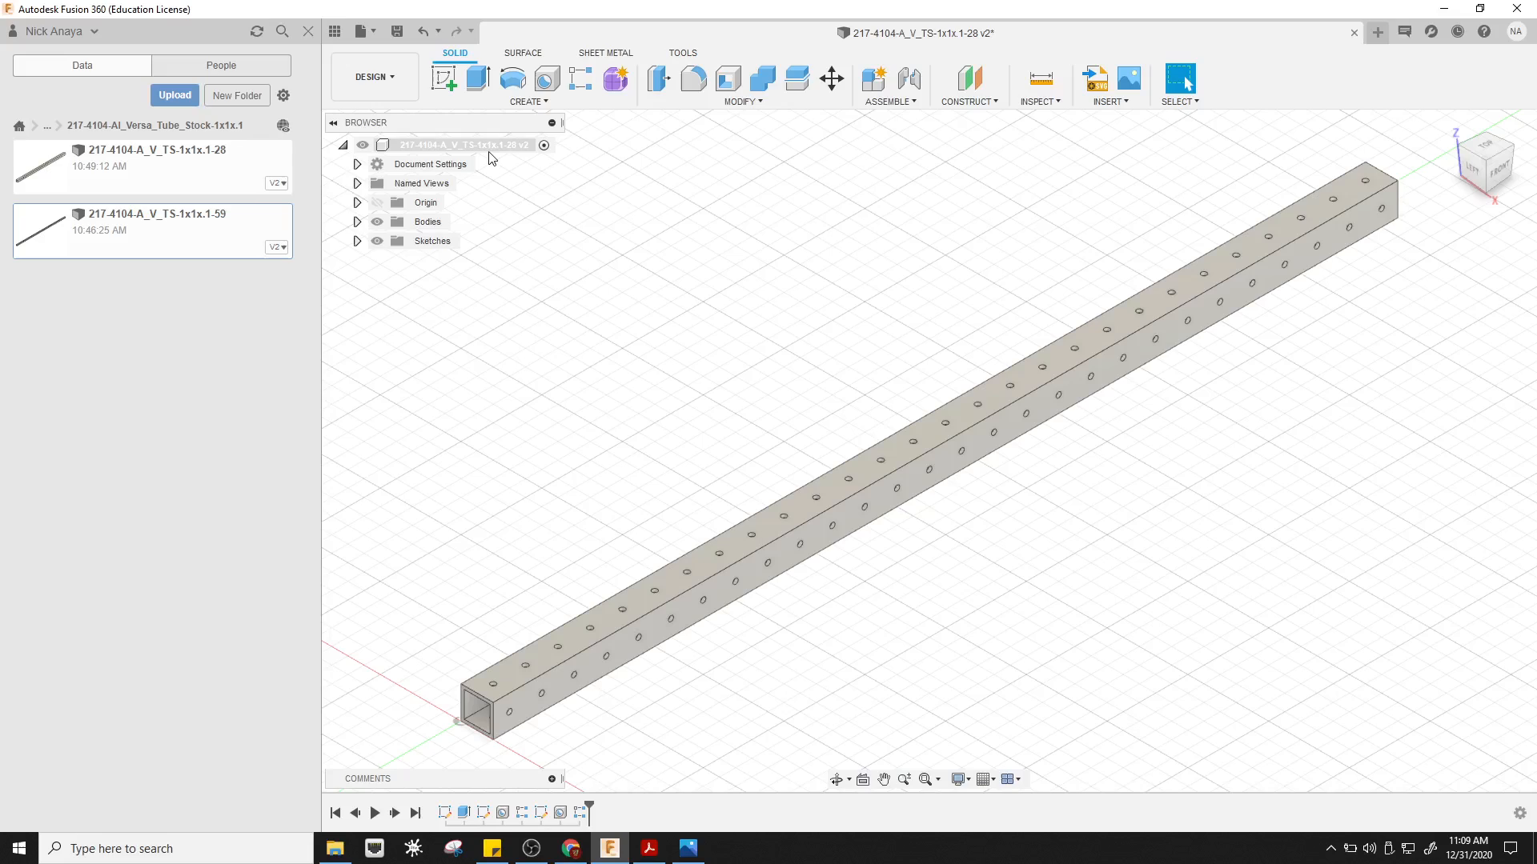
- Create a new drawing of the full assembly from the design, using the Lindblom Drawing Template
click(398, 75)
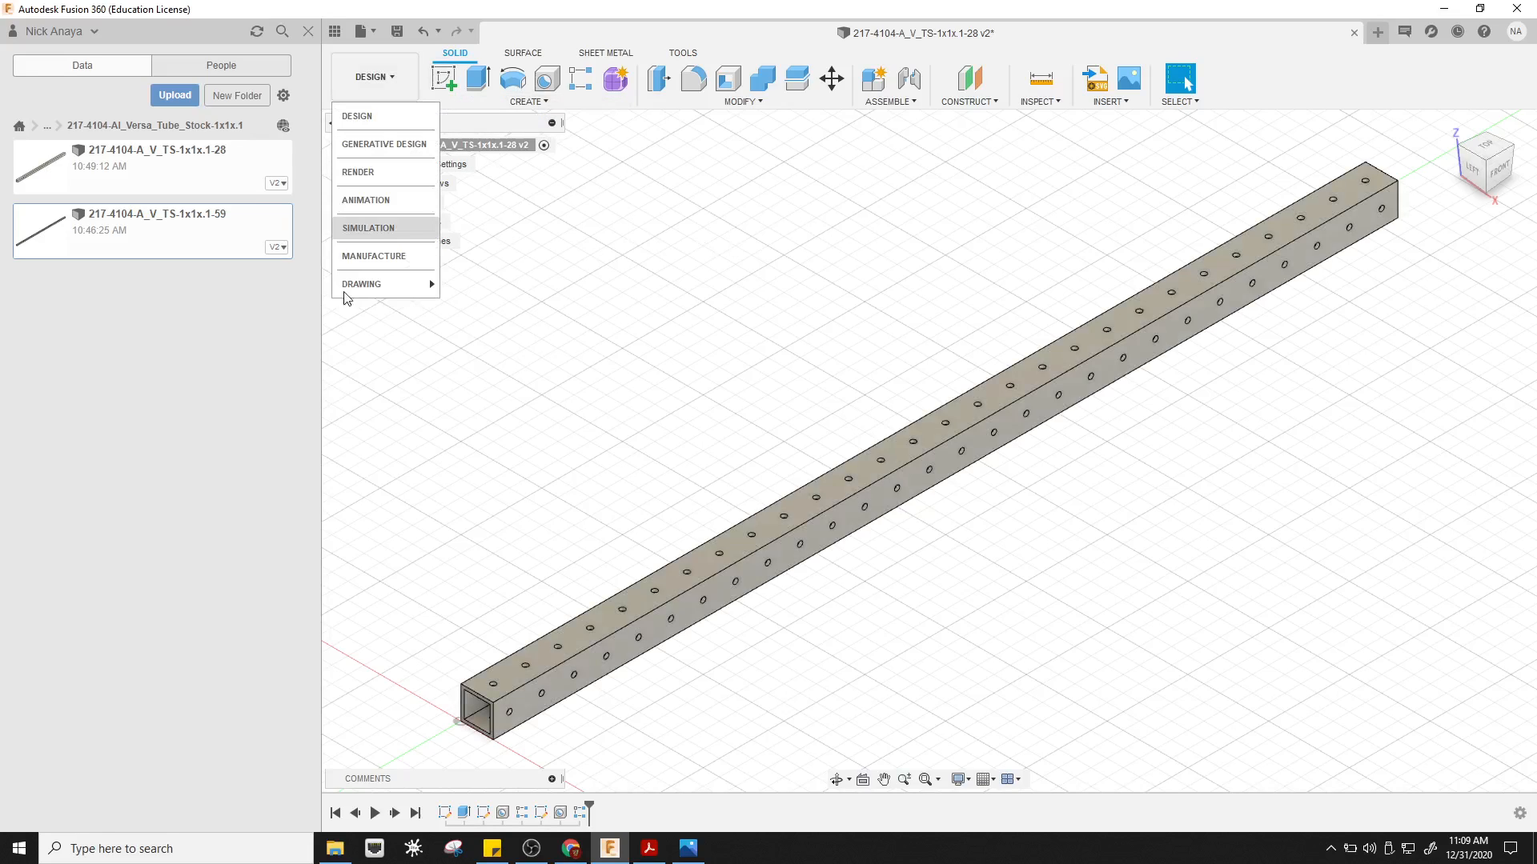
mouse_move(366, 296)
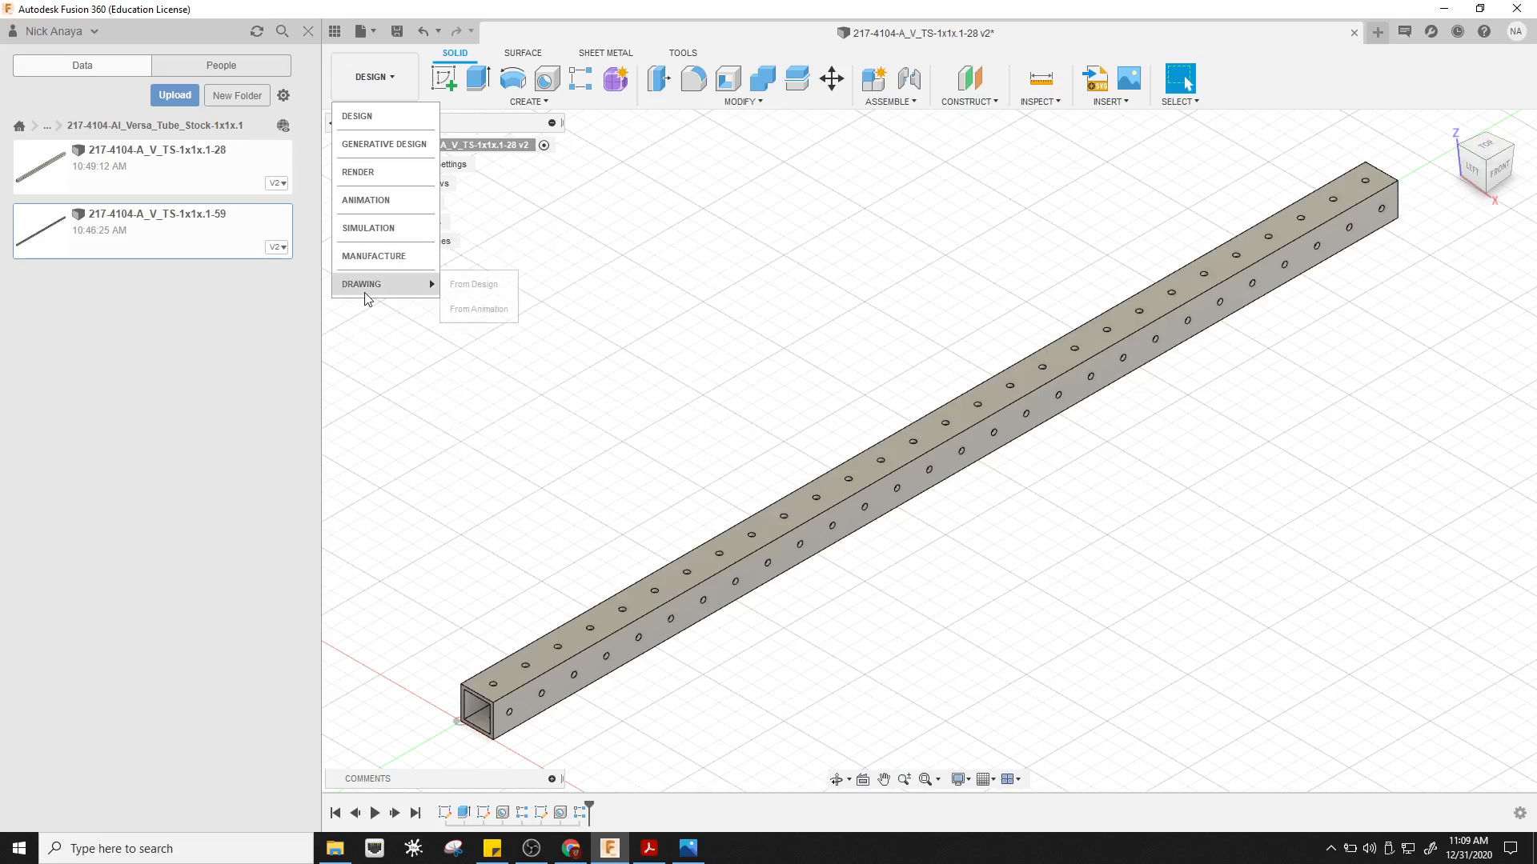
click(464, 286)
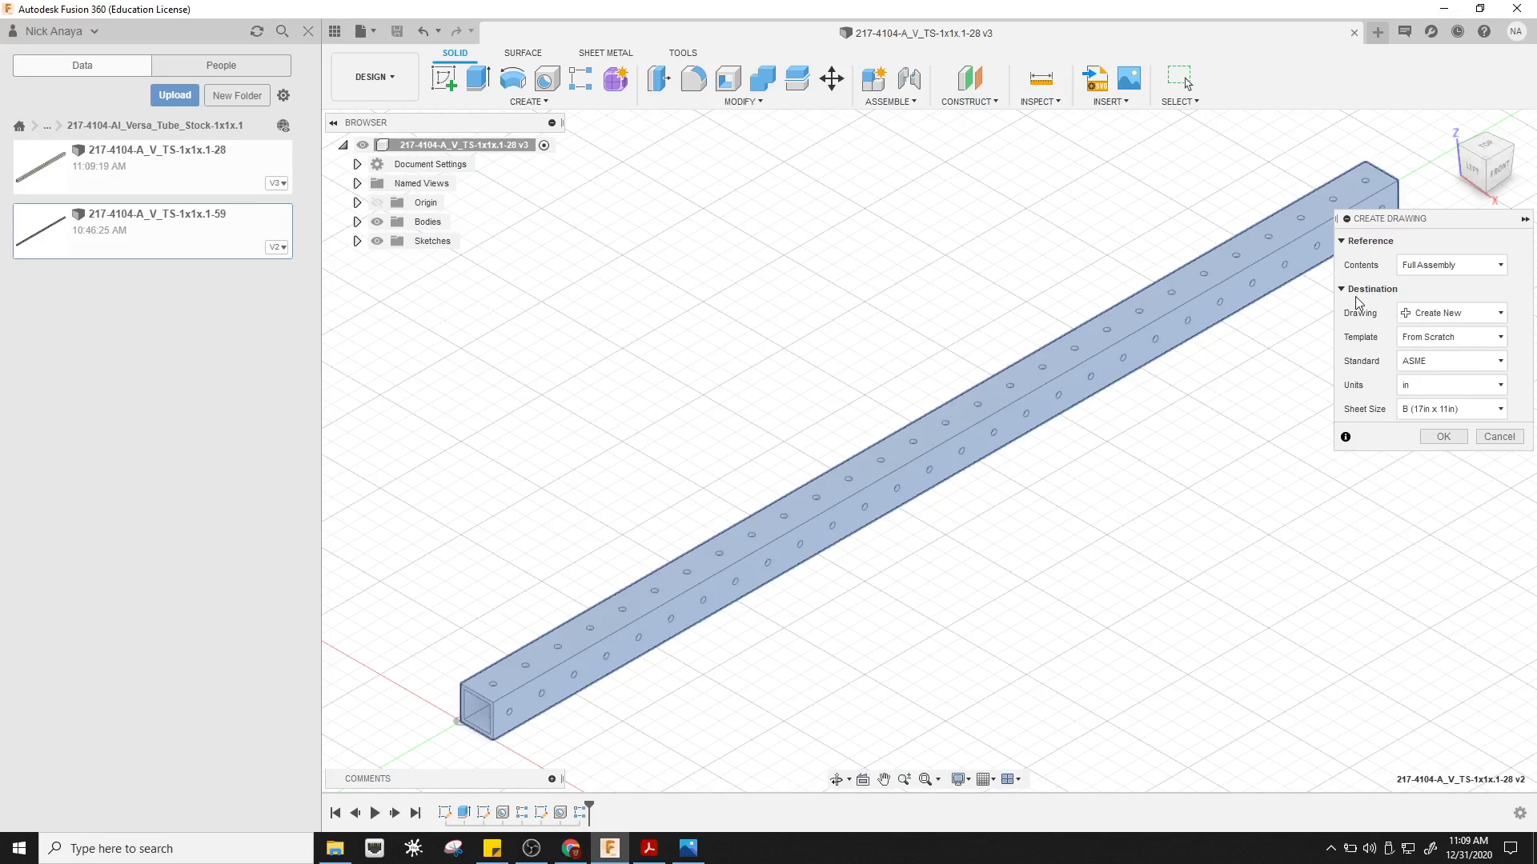
click(1503, 318)
click(1502, 316)
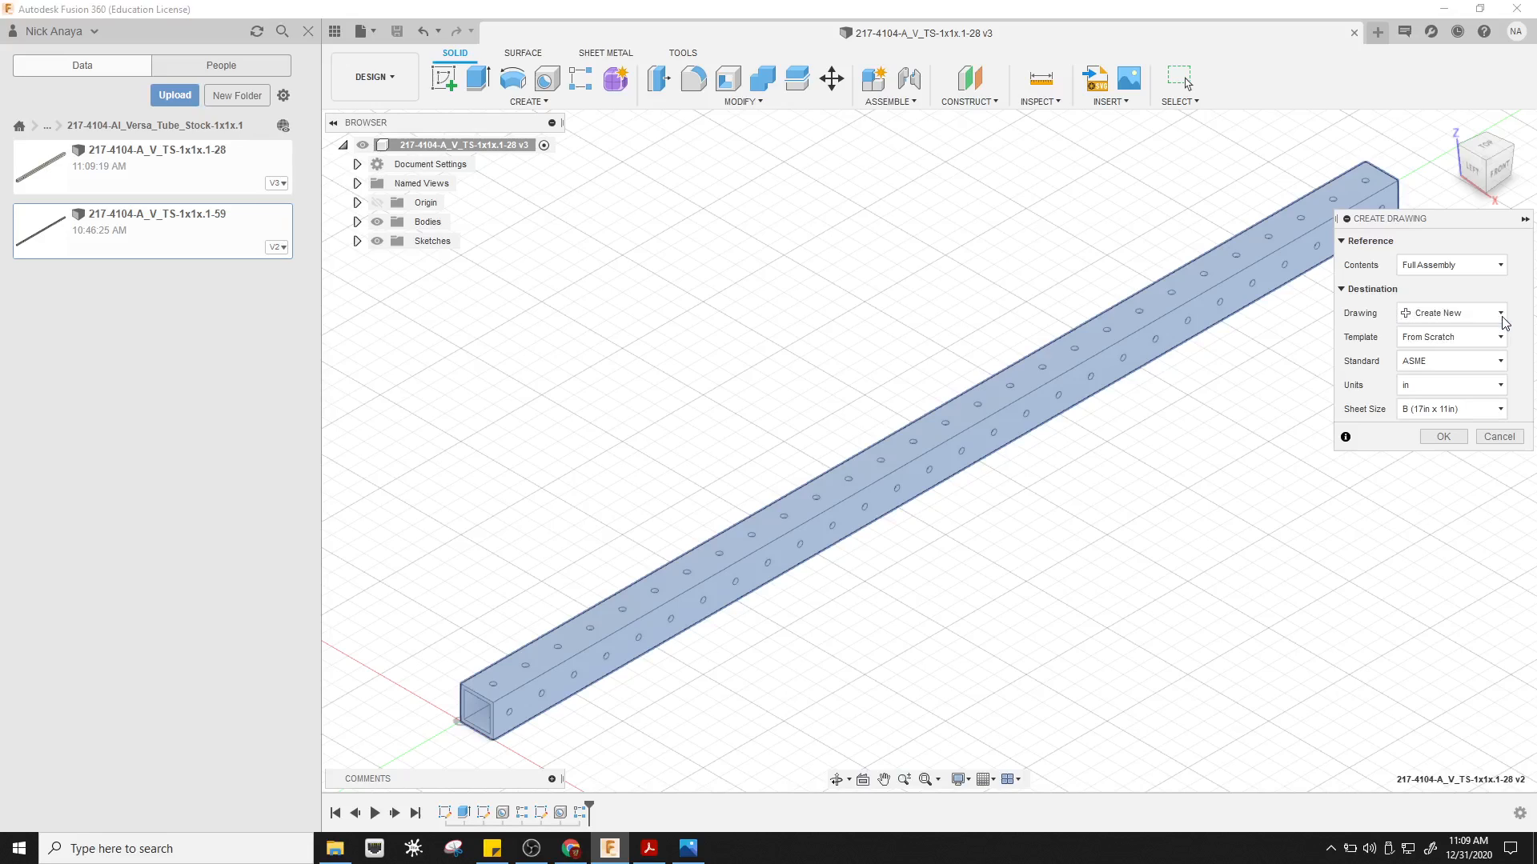
click(1500, 339)
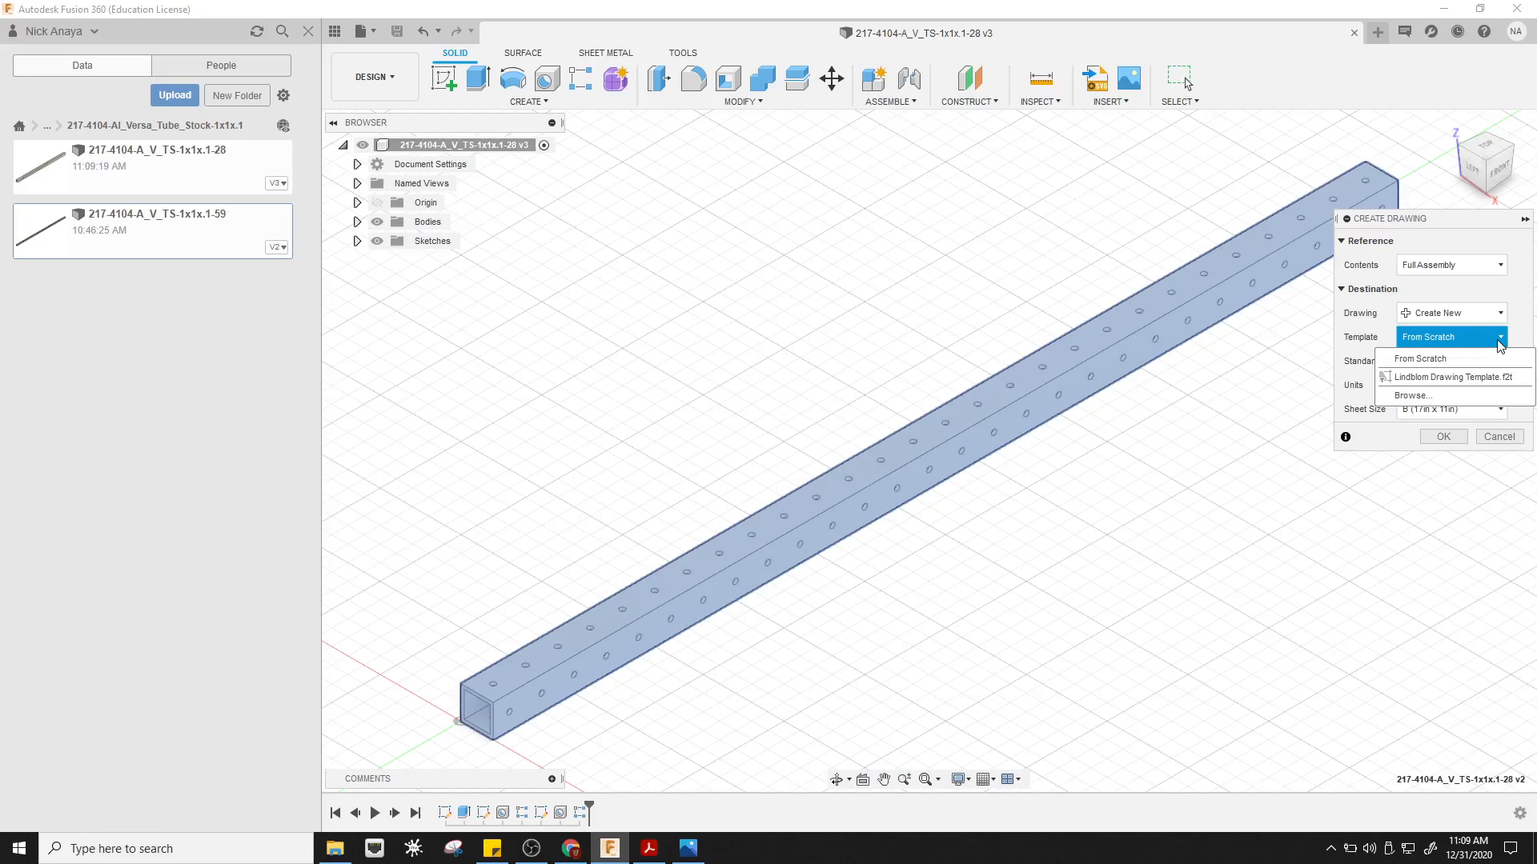
click(1469, 380)
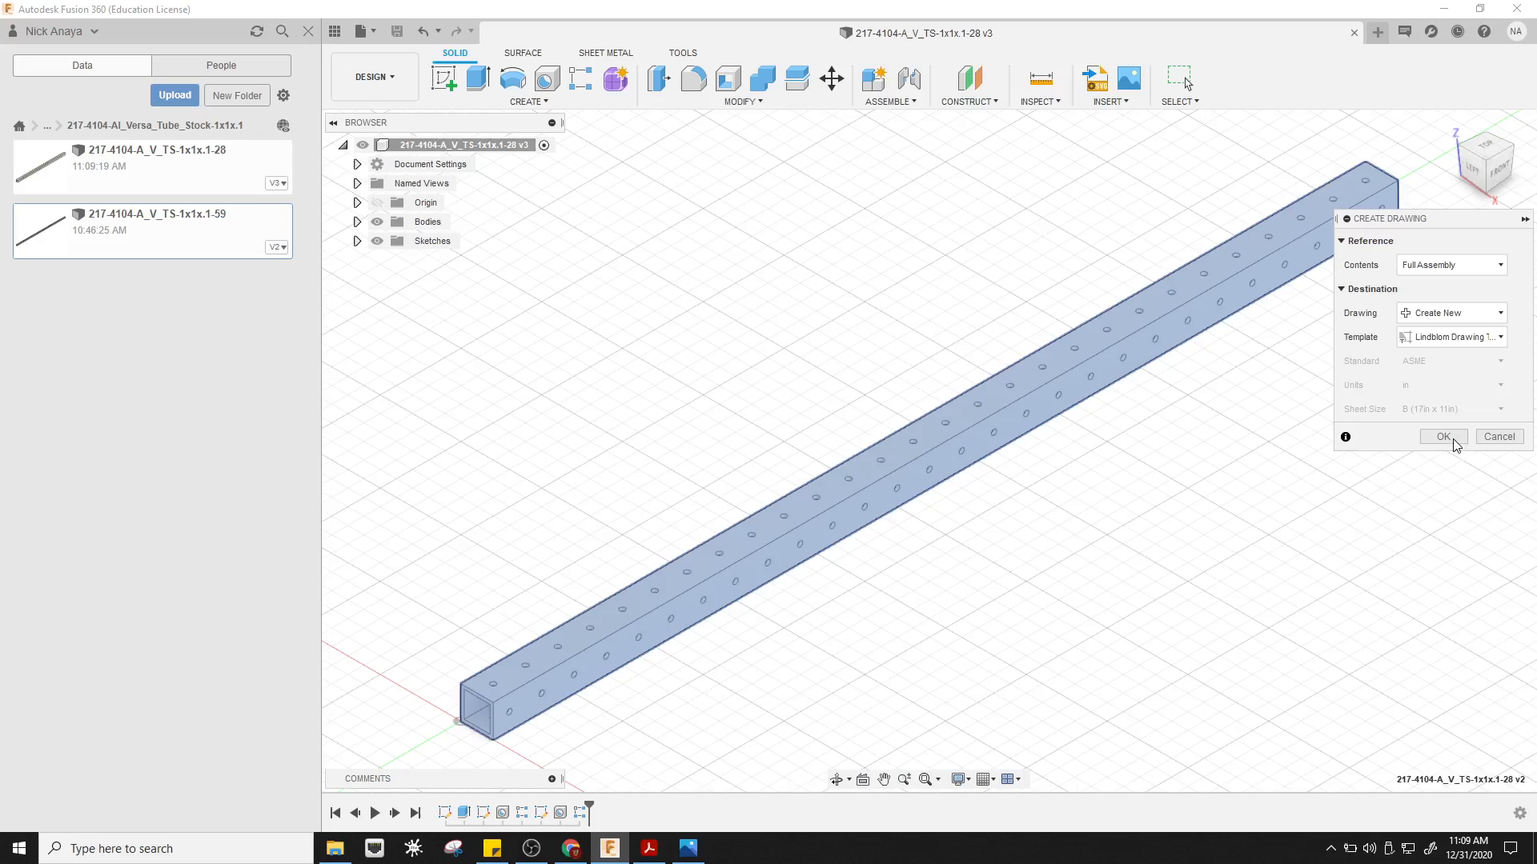
click(1443, 437)
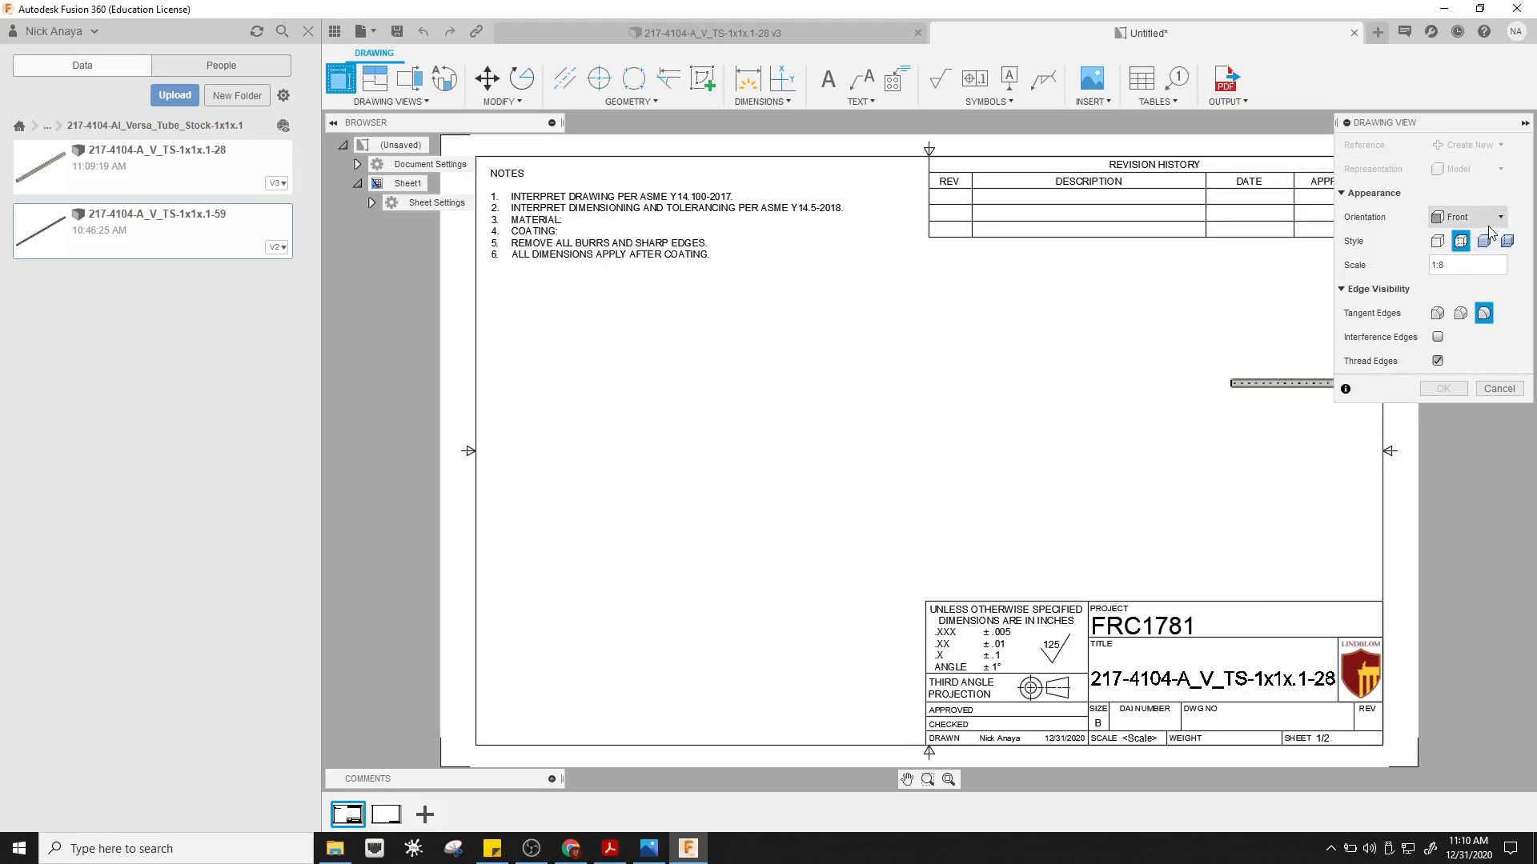
- Place a Front base view of the tube at 1:3 scale on the sheet, left of centre and above the title block
click(1453, 266)
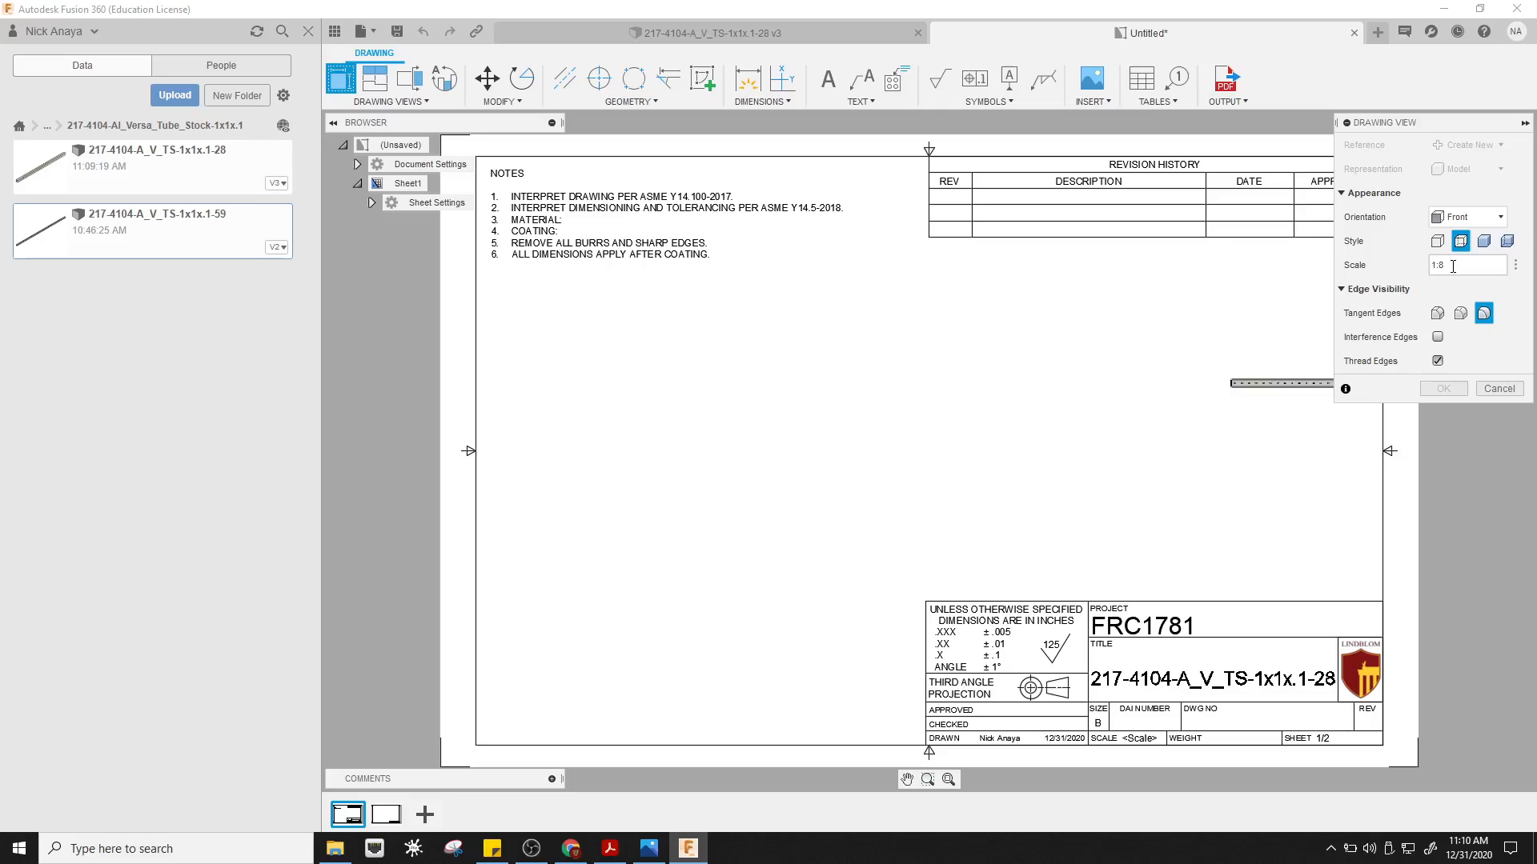
text(:4)
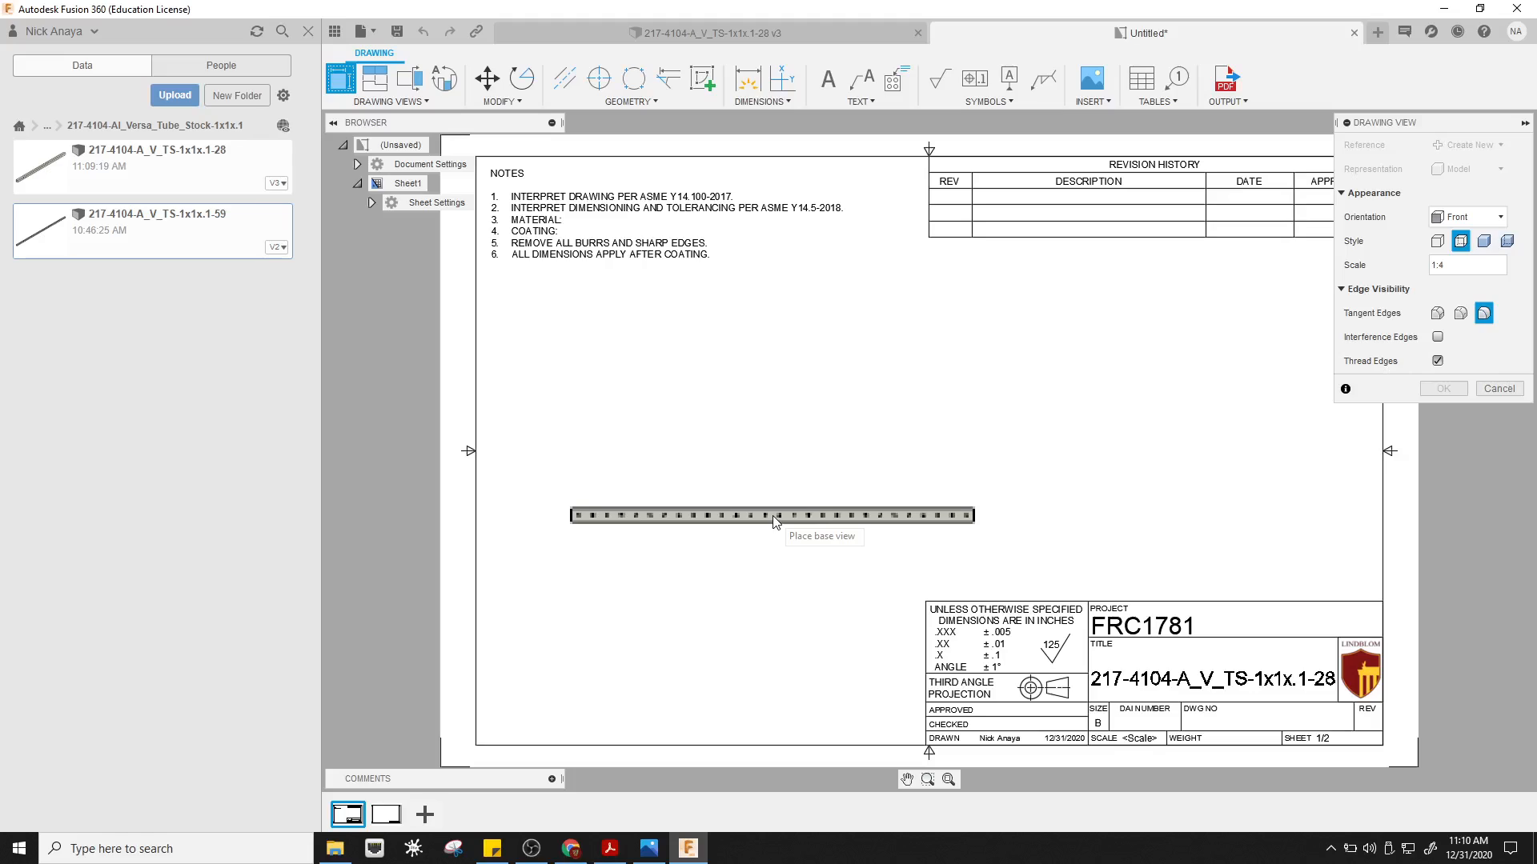
click(1458, 268)
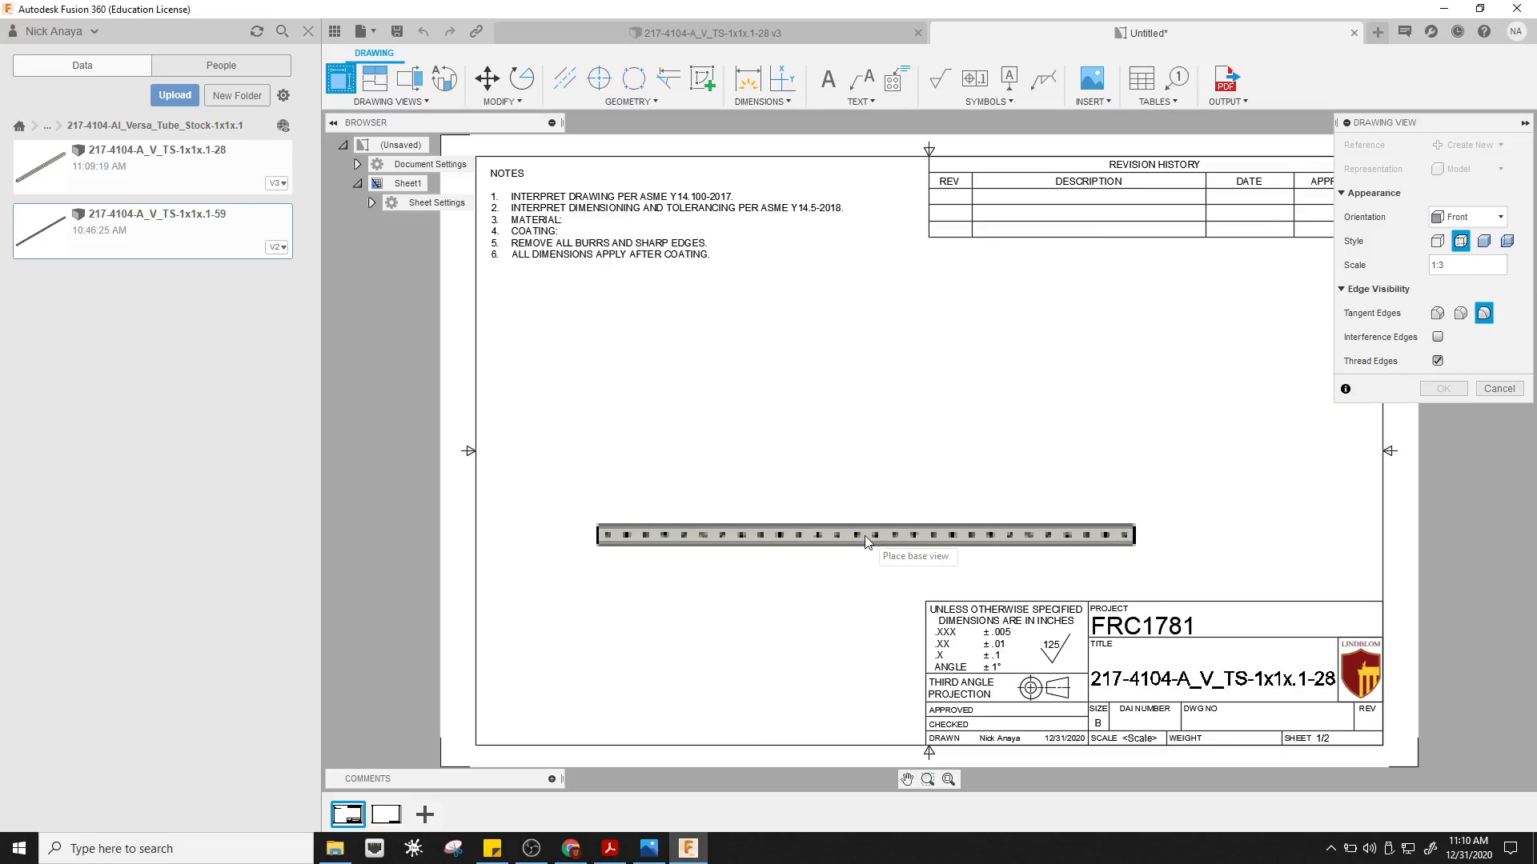
click(782, 532)
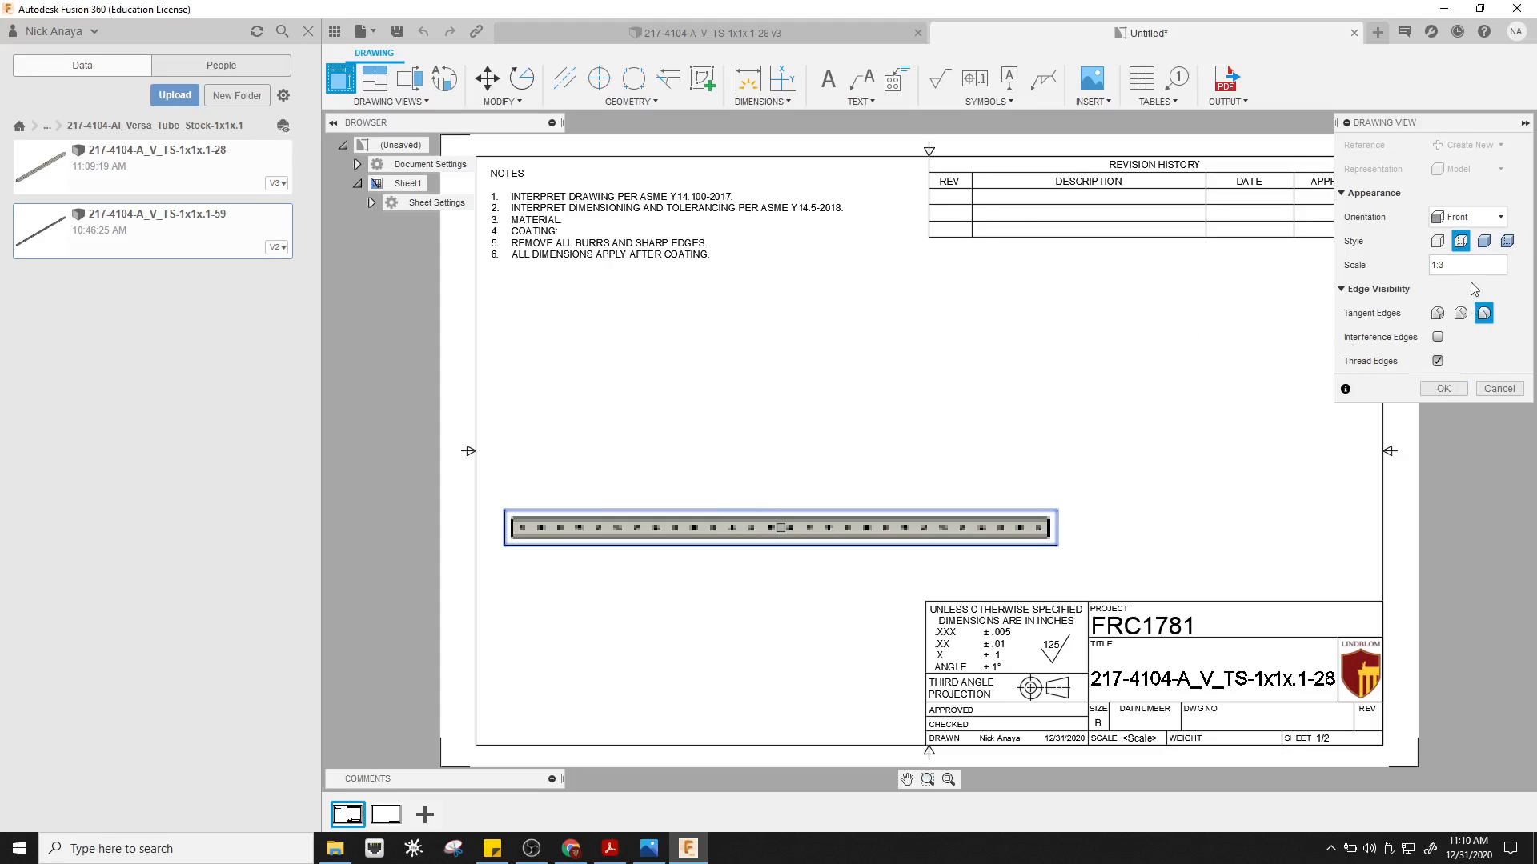
click(1460, 392)
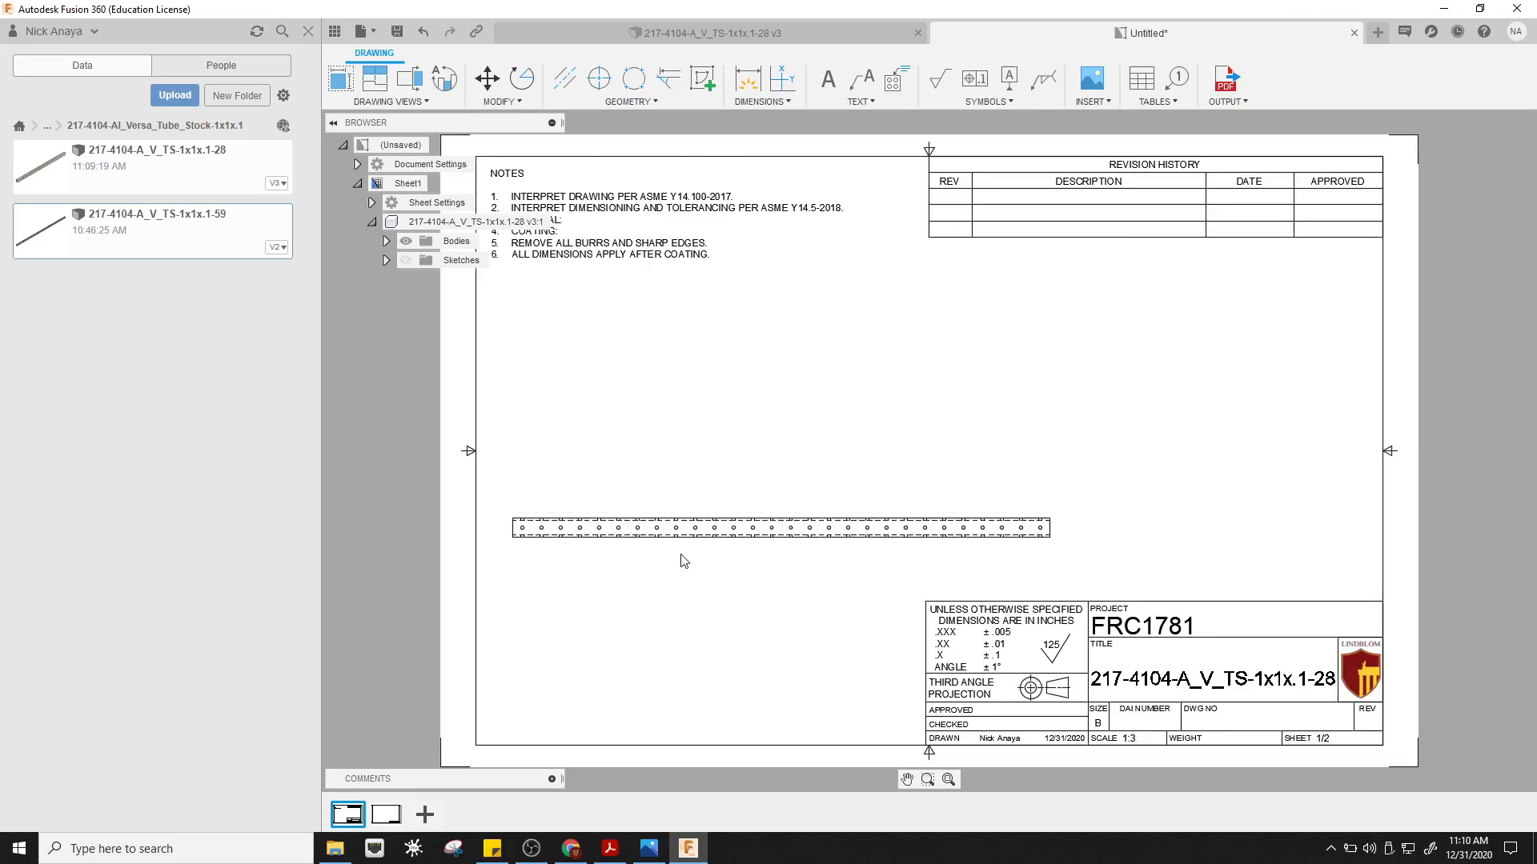
- Project a top view above the base view and an end view to its right
scroll(683, 560, up, 2)
scroll(683, 560, down, 2)
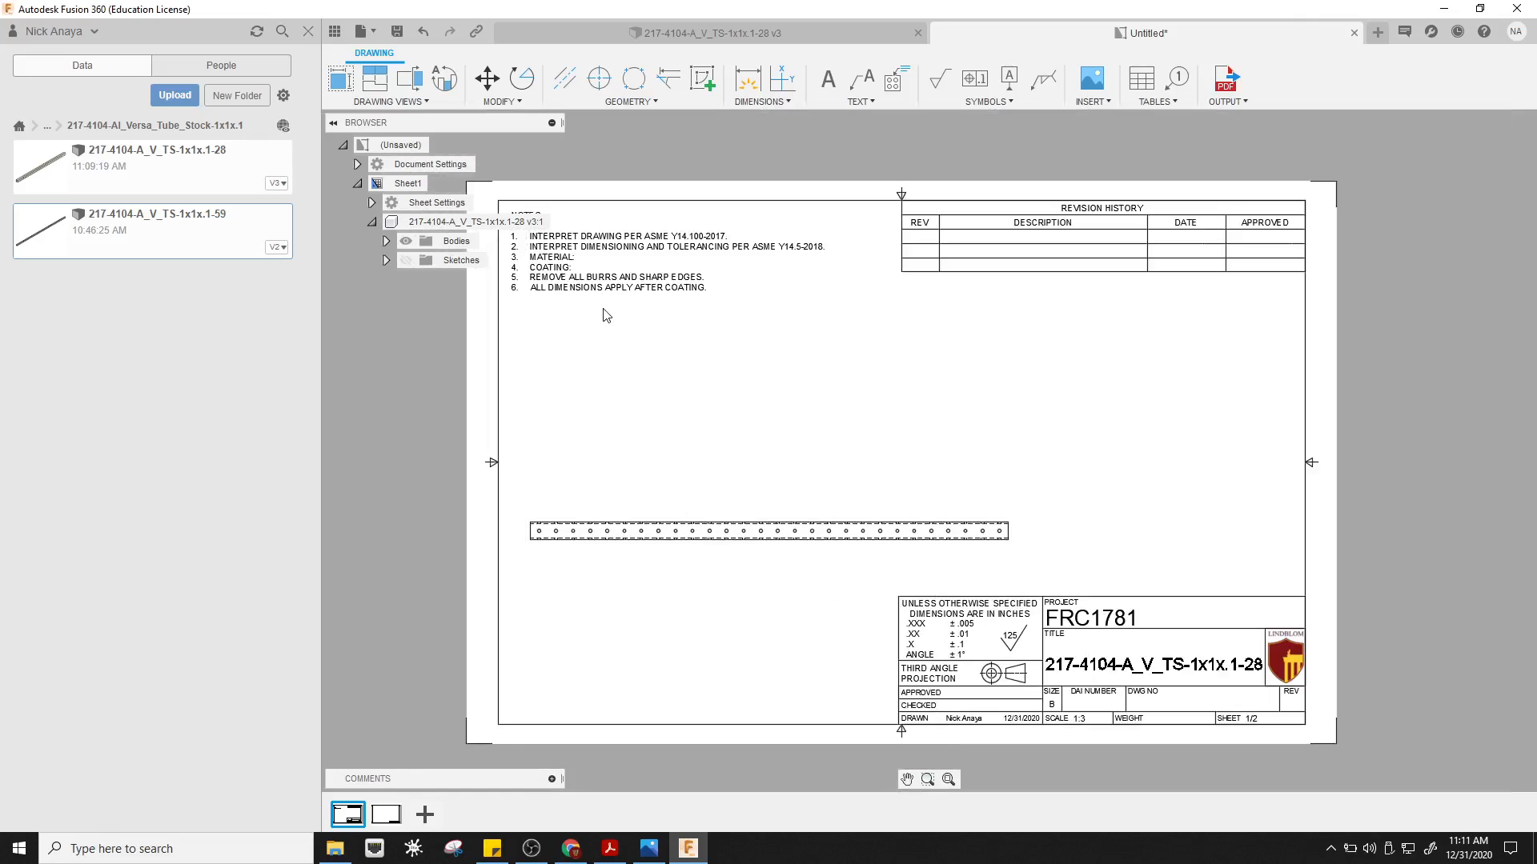
click(374, 83)
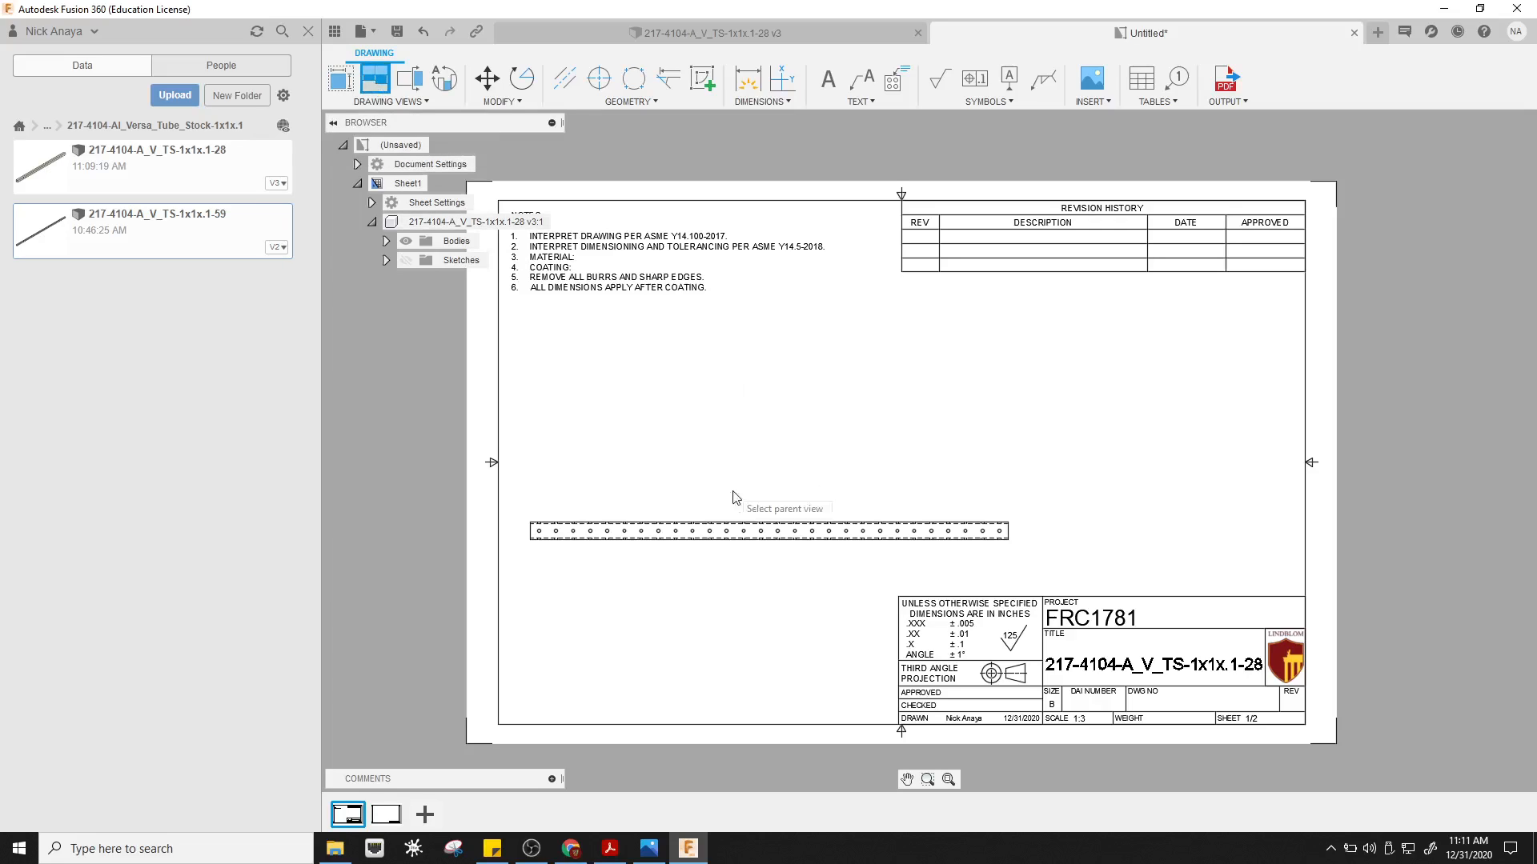
click(804, 532)
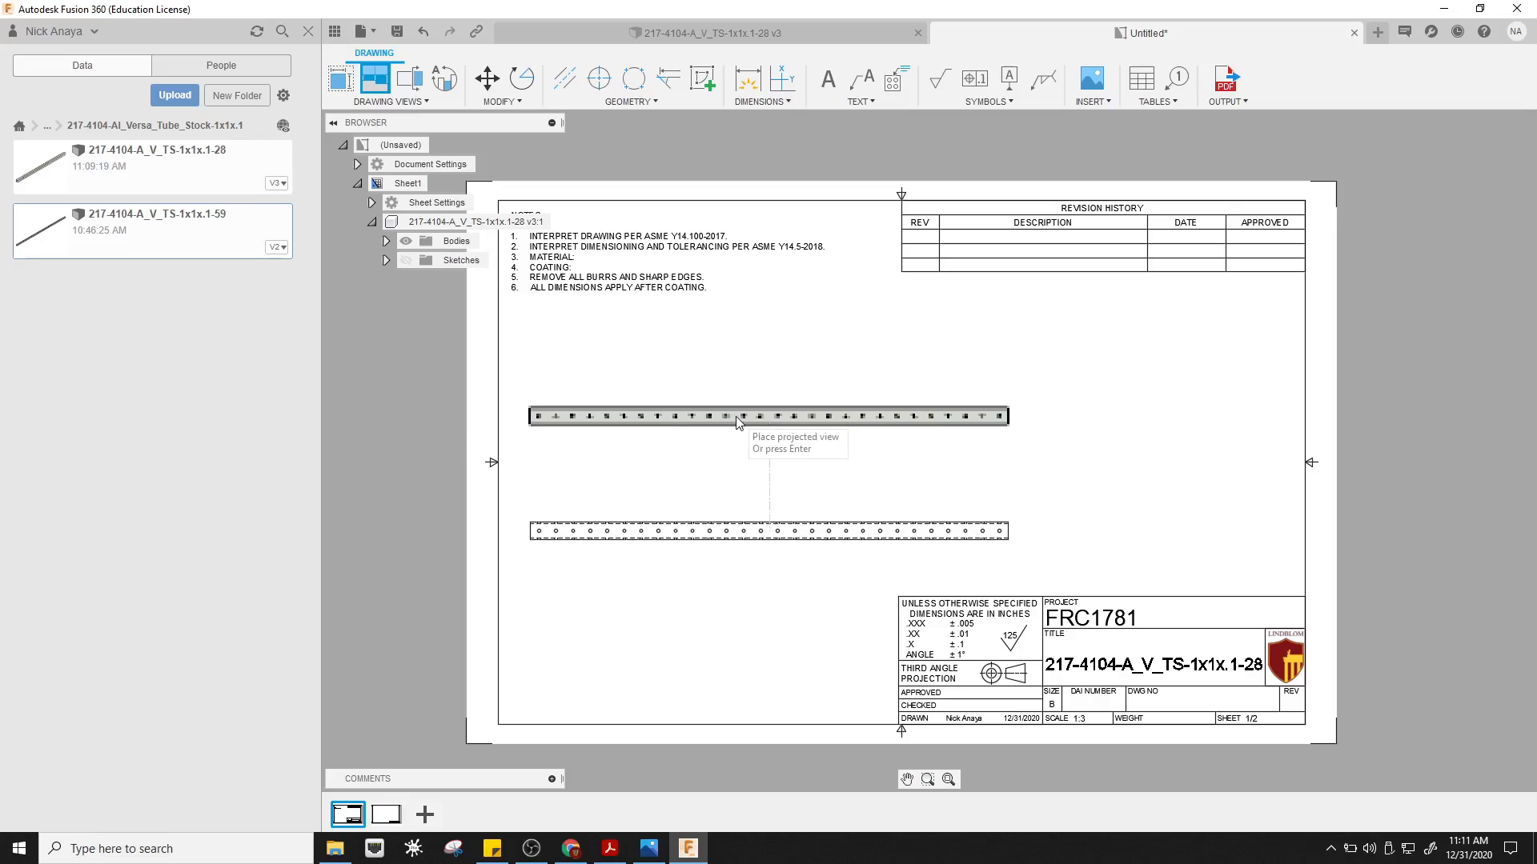
click(736, 417)
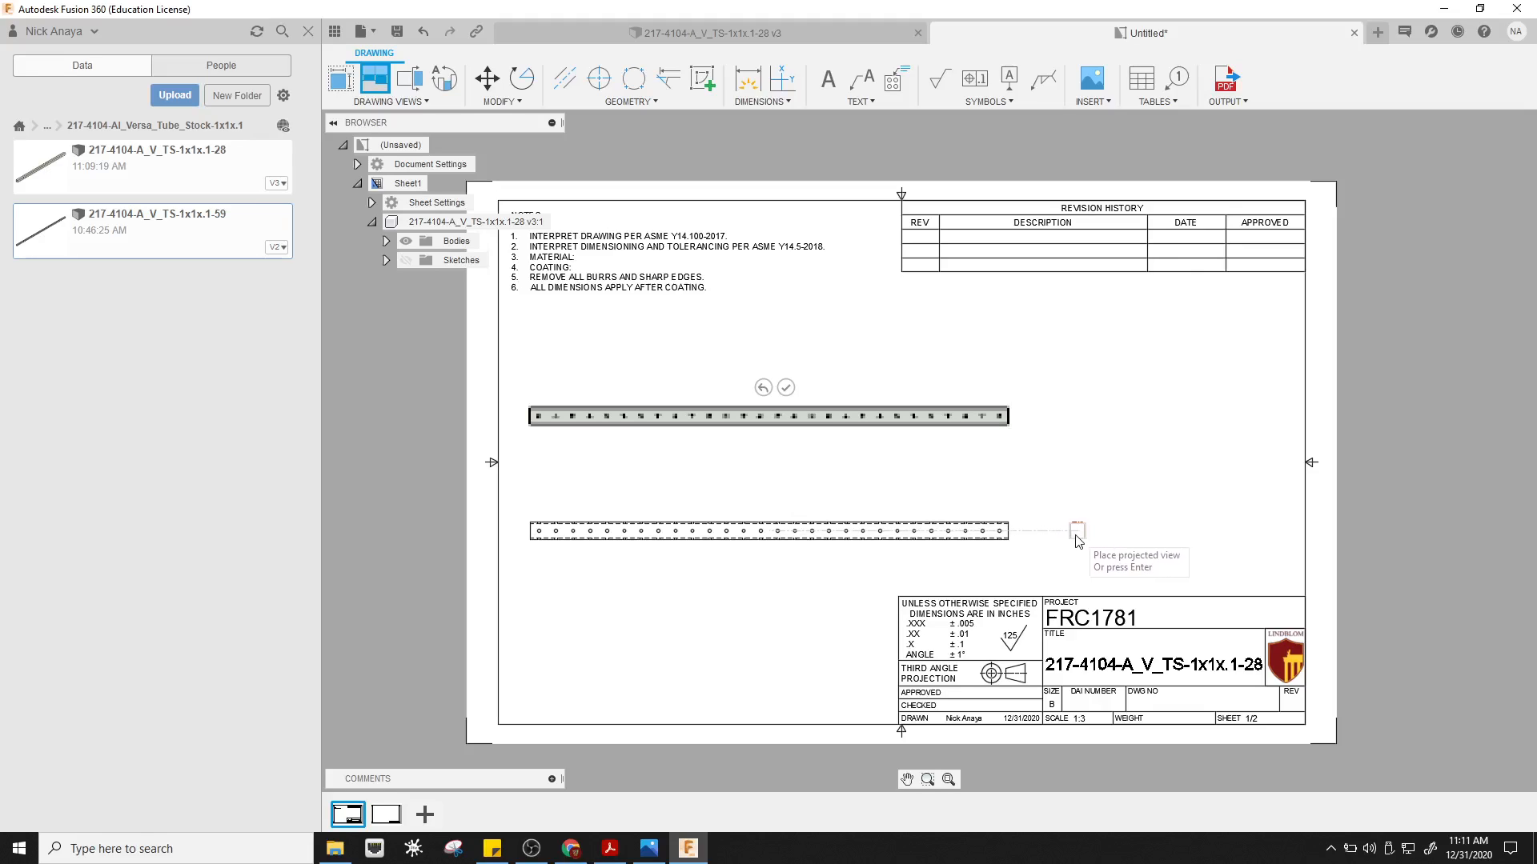
click(1076, 541)
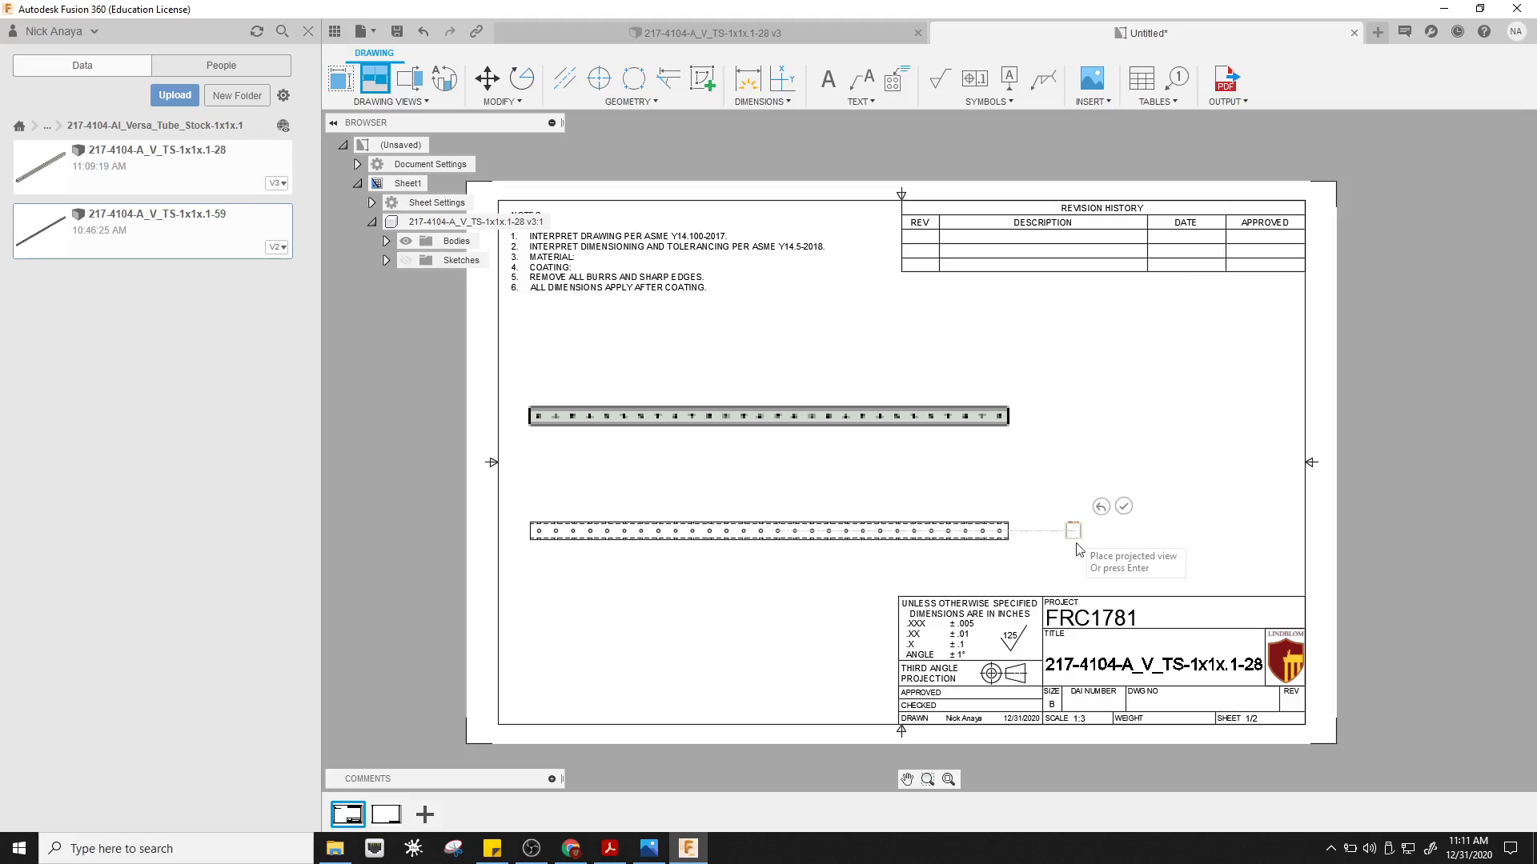
click(1124, 513)
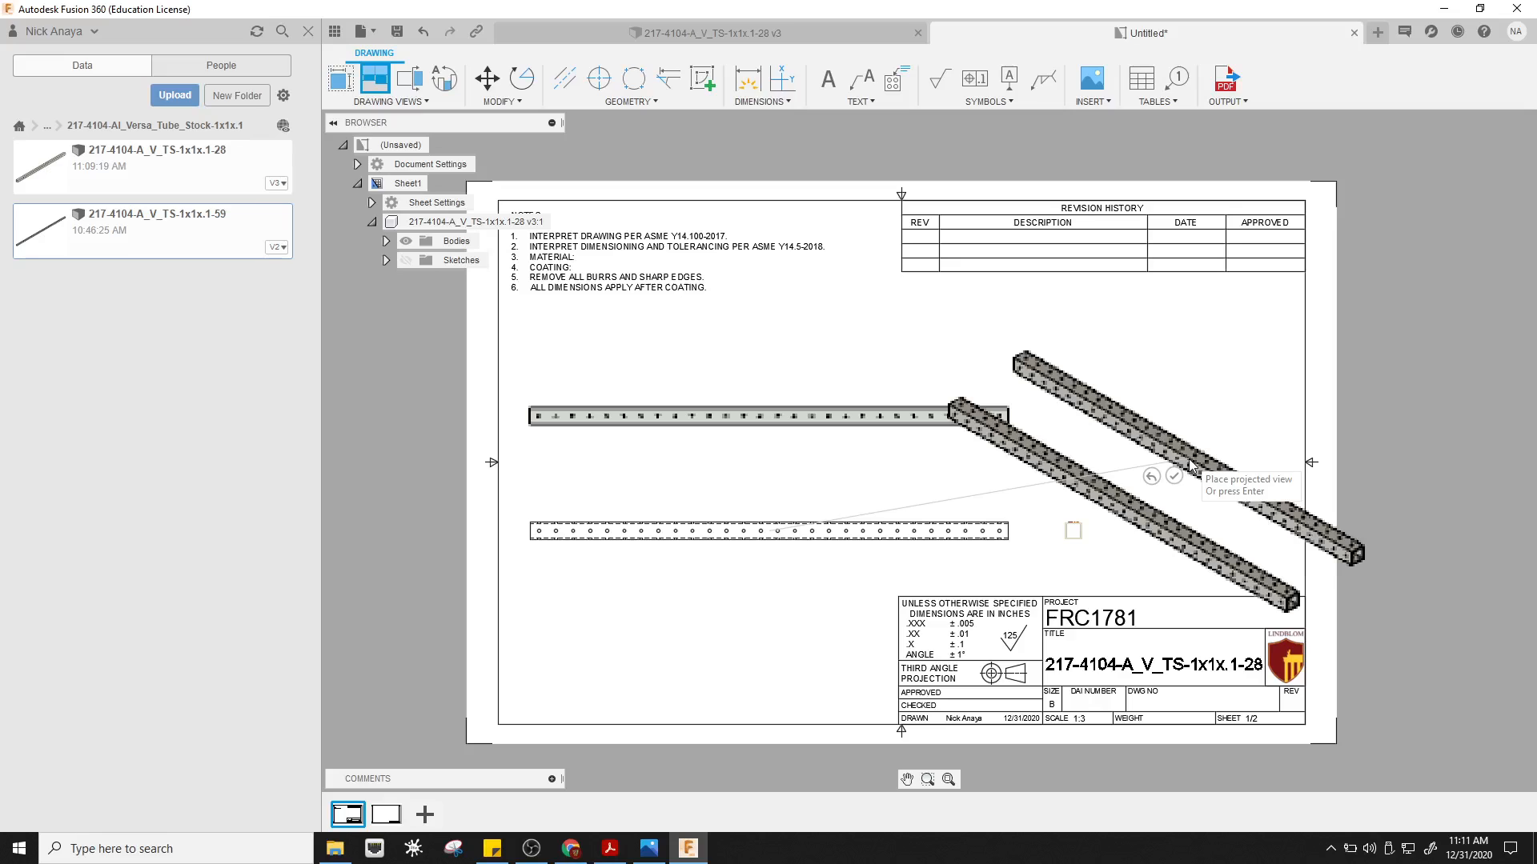
click(1152, 479)
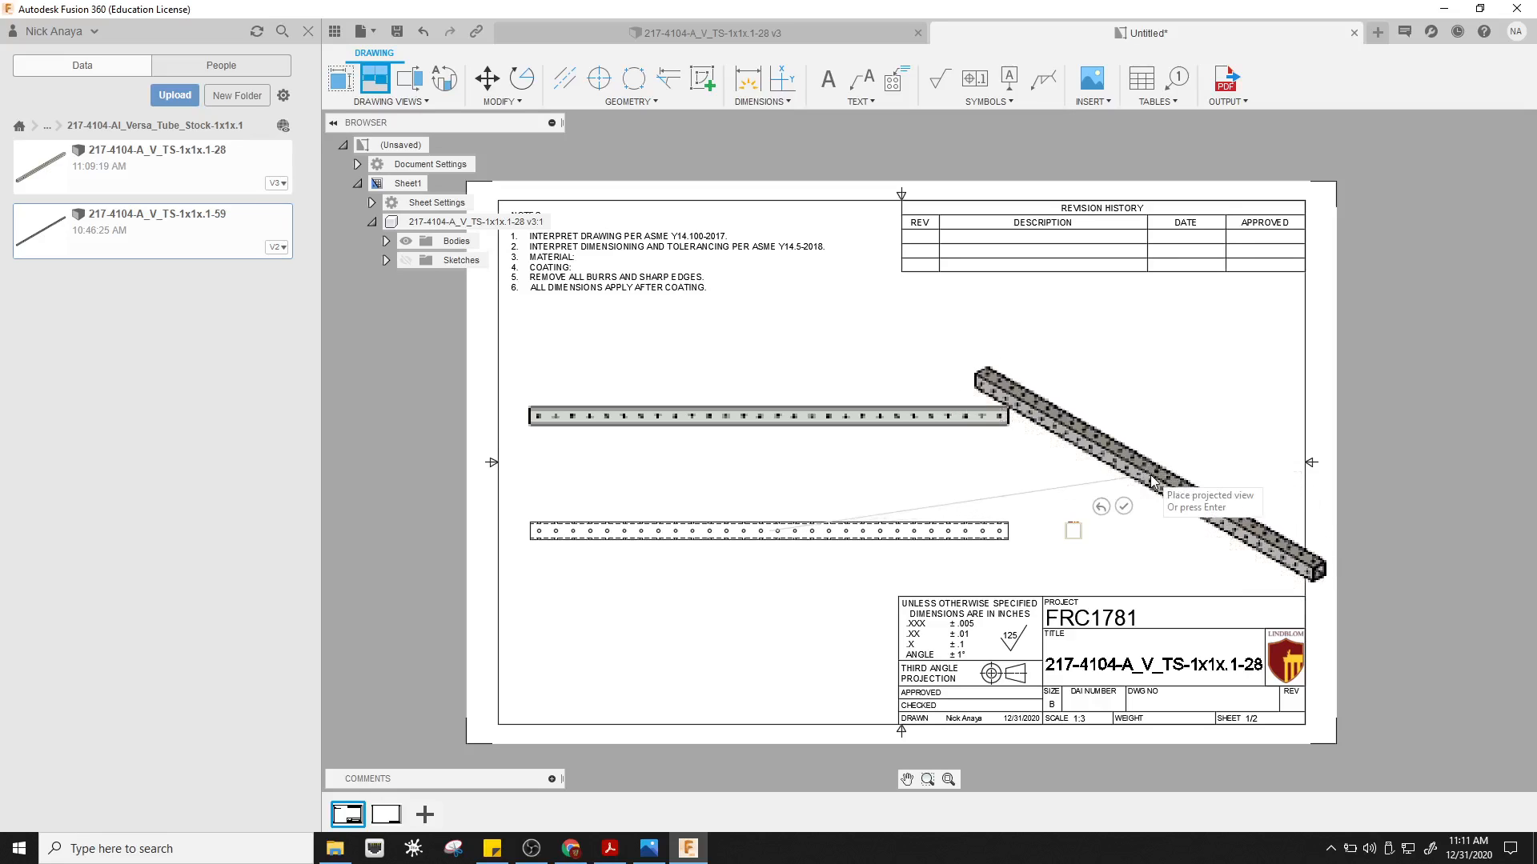
click(1124, 506)
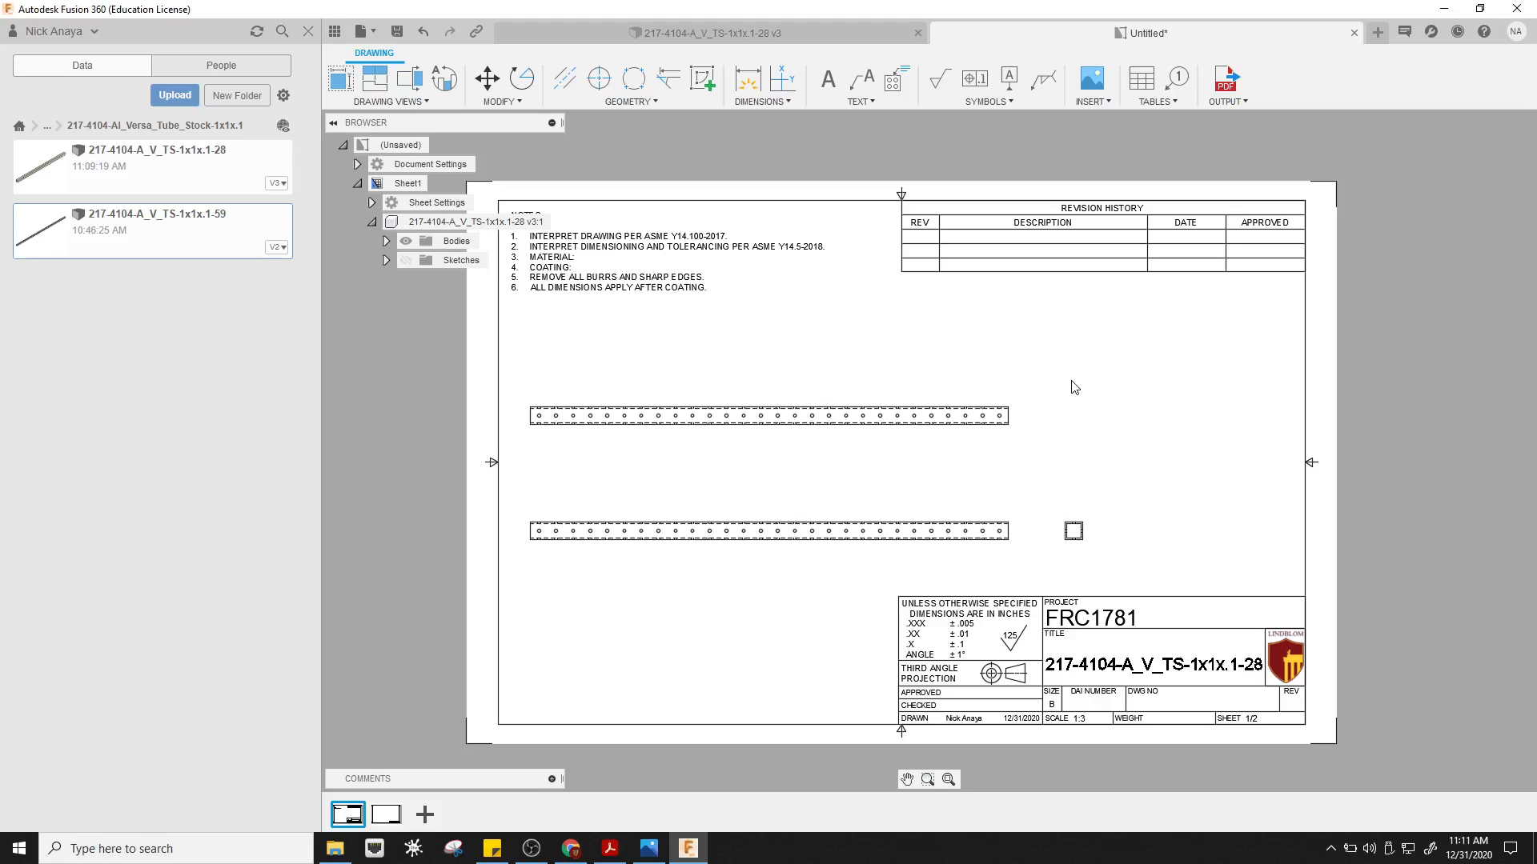
- Place a shaded NE Isometric base view of the tube at 1:3 scale below the revision history table
click(340, 80)
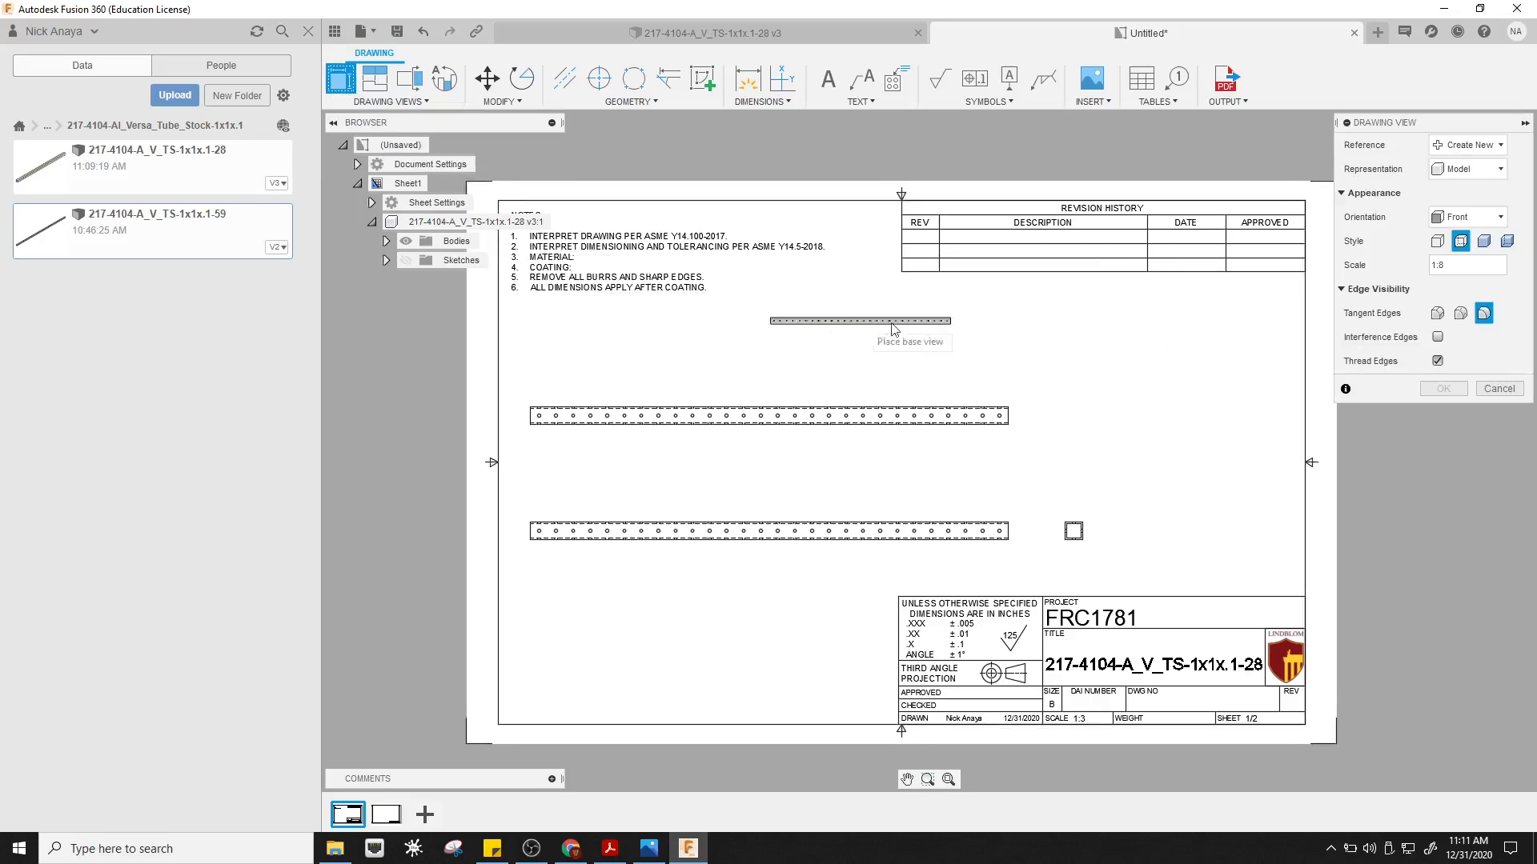
click(1451, 269)
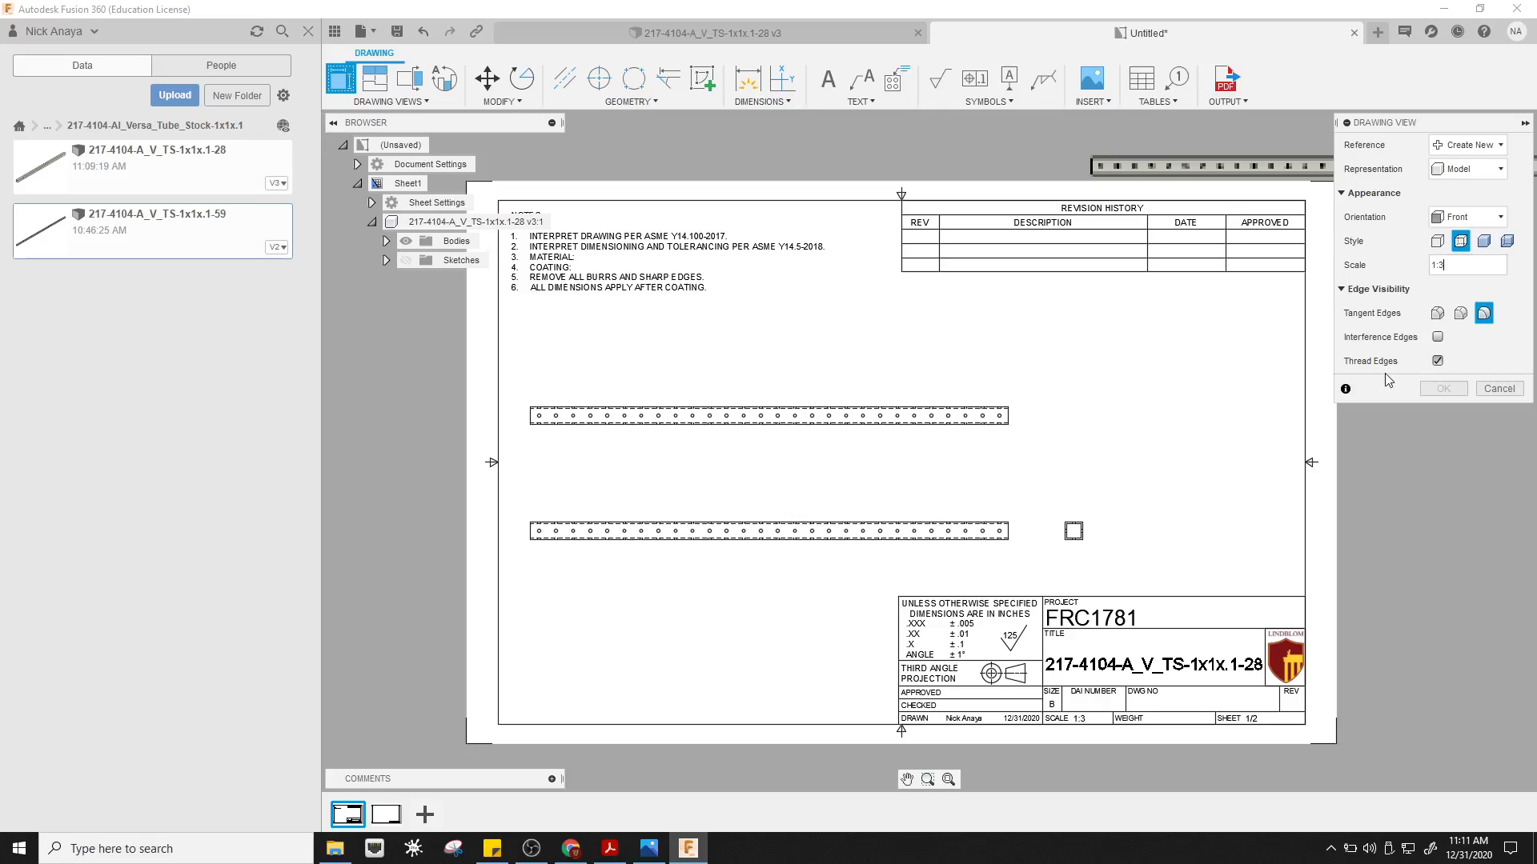
click(1484, 218)
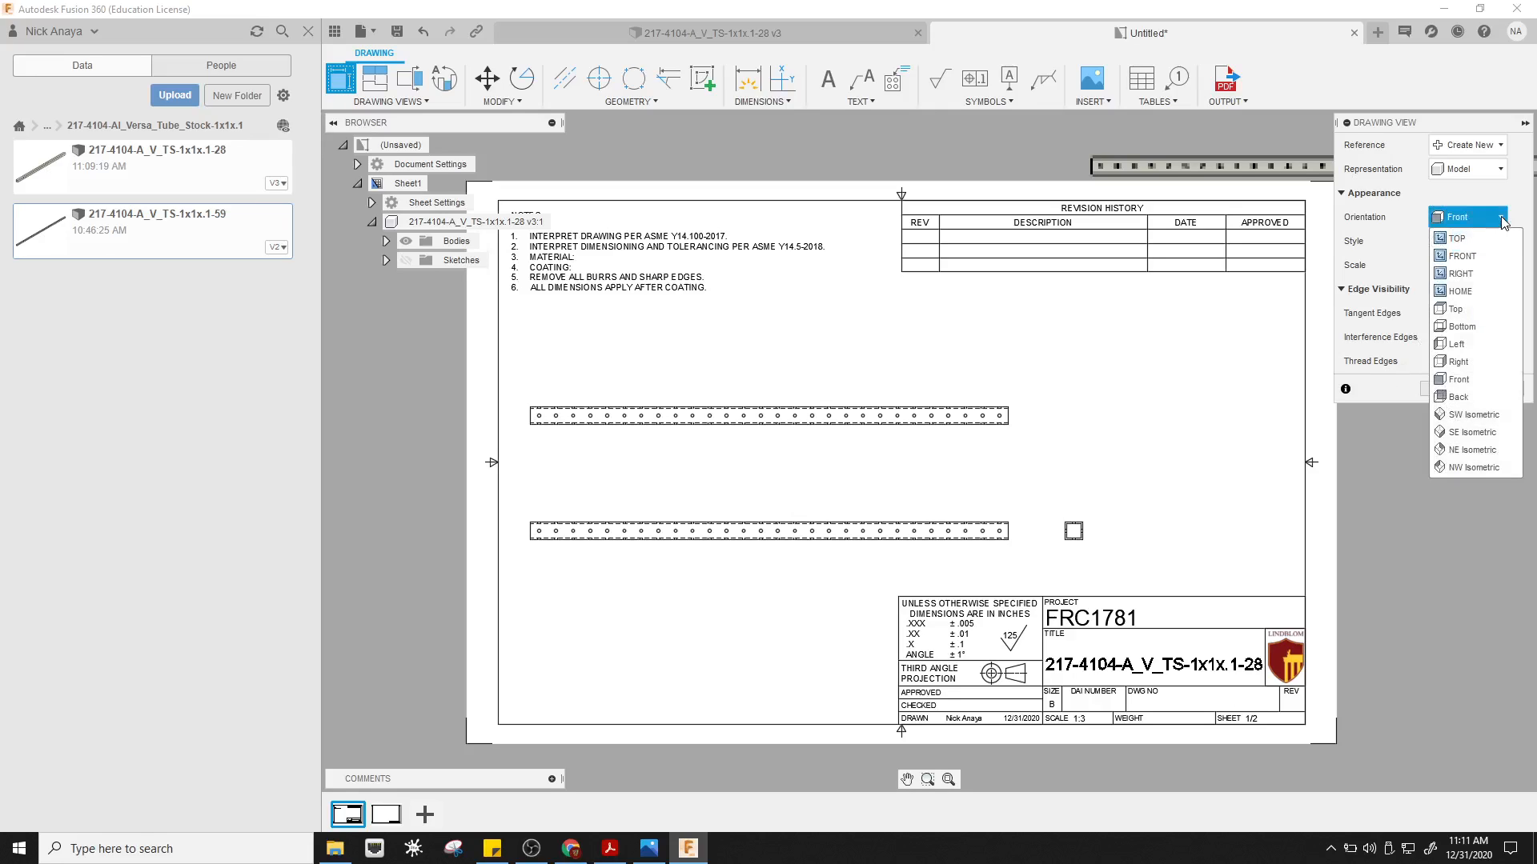
click(1491, 290)
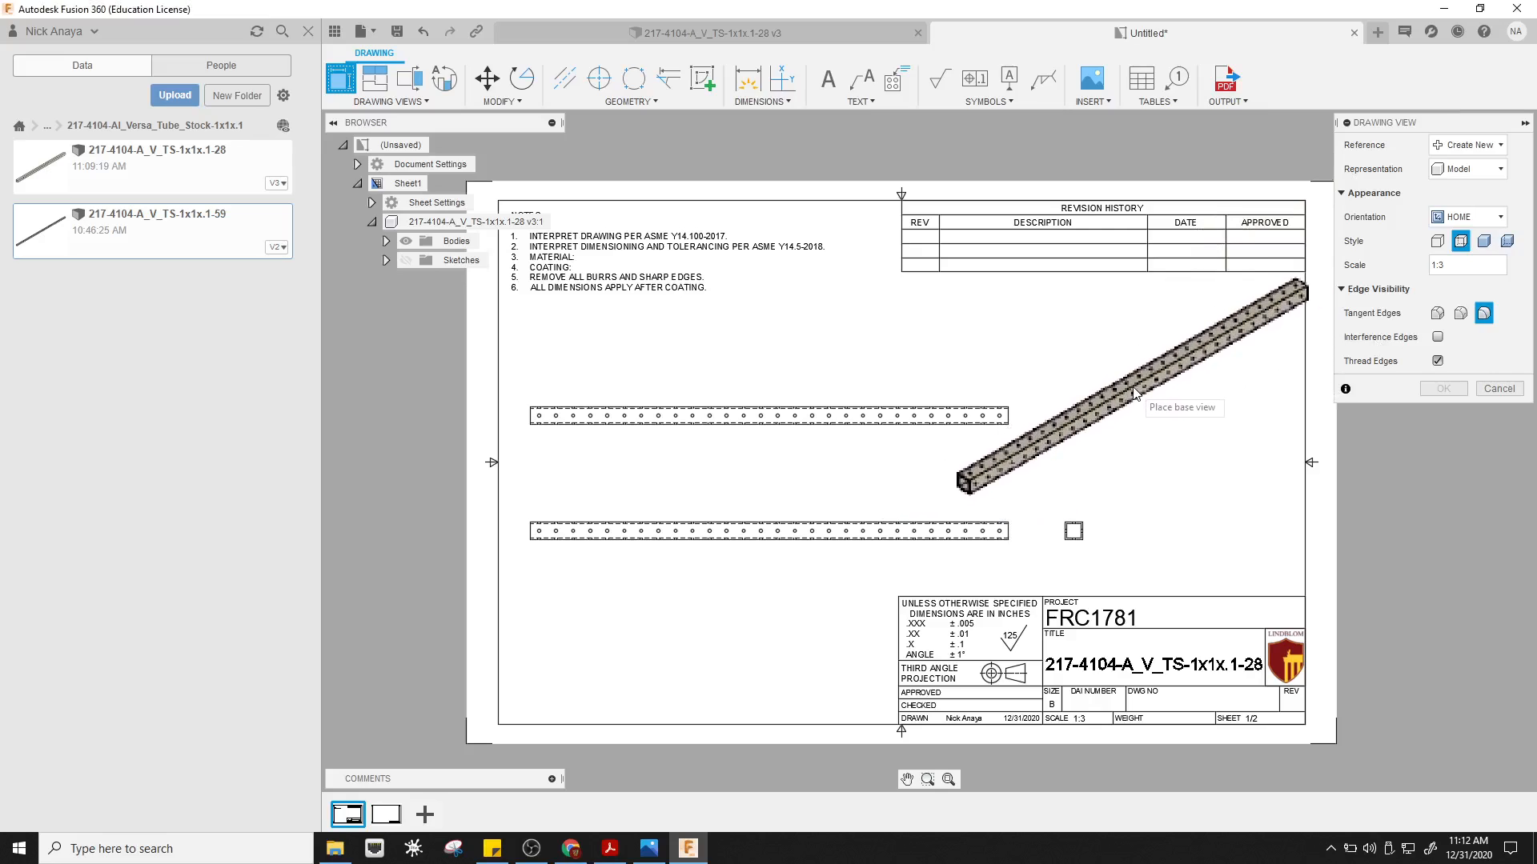
click(1502, 218)
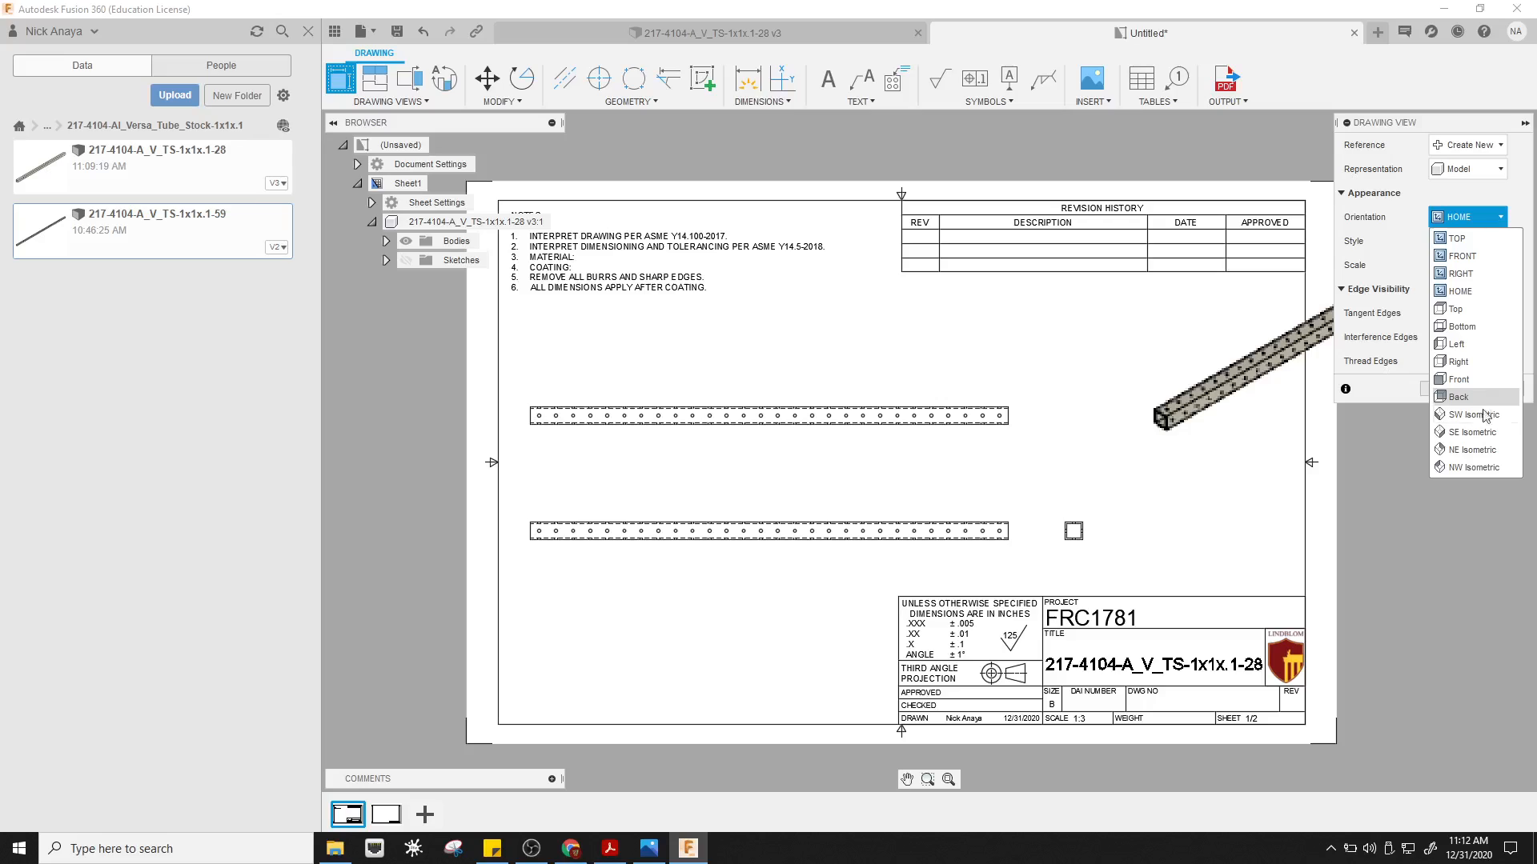
click(1495, 450)
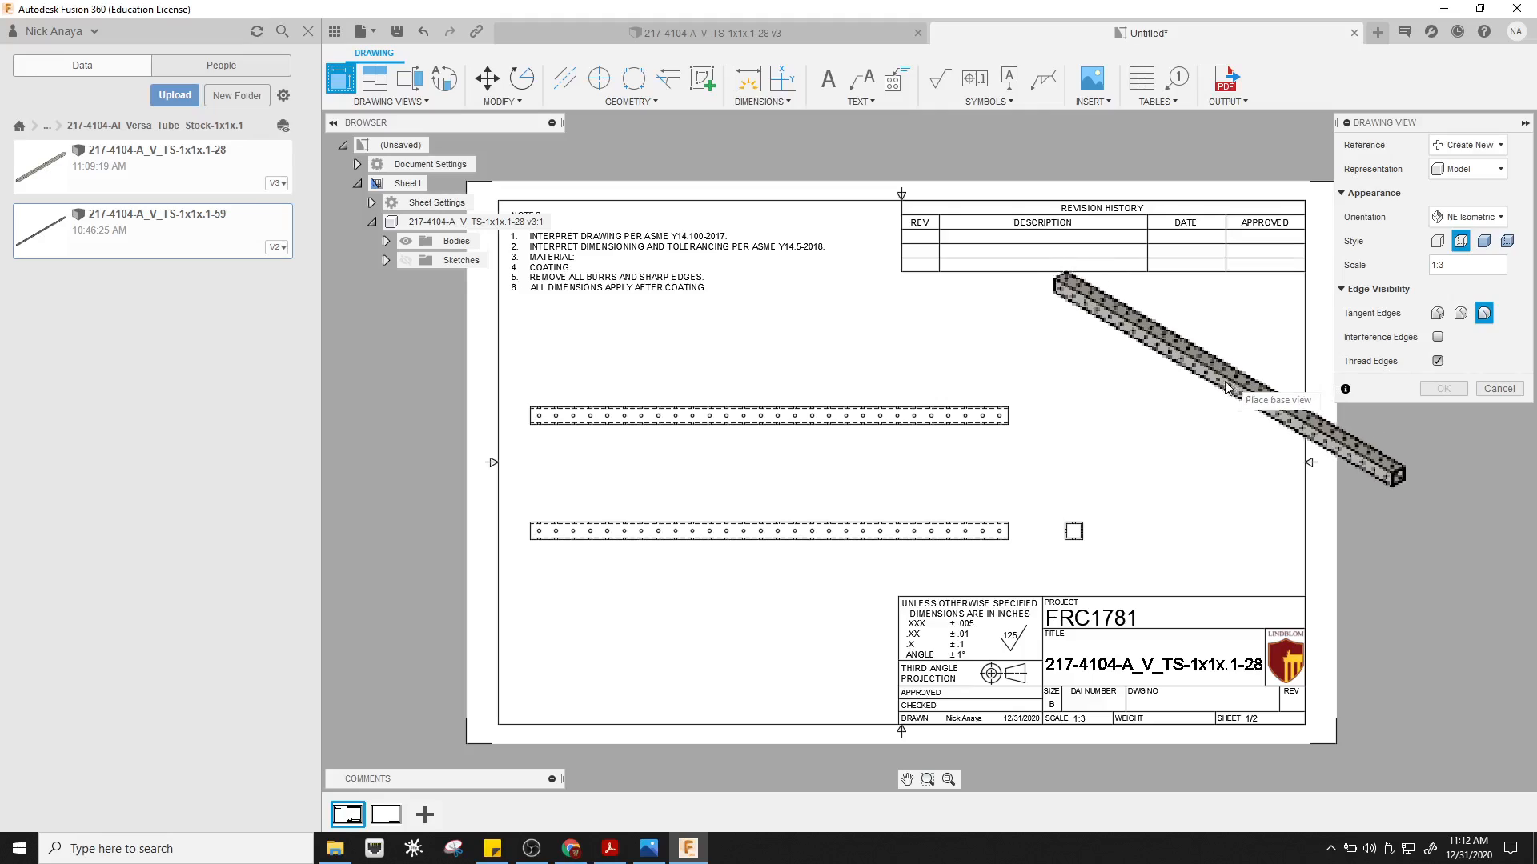
click(1122, 400)
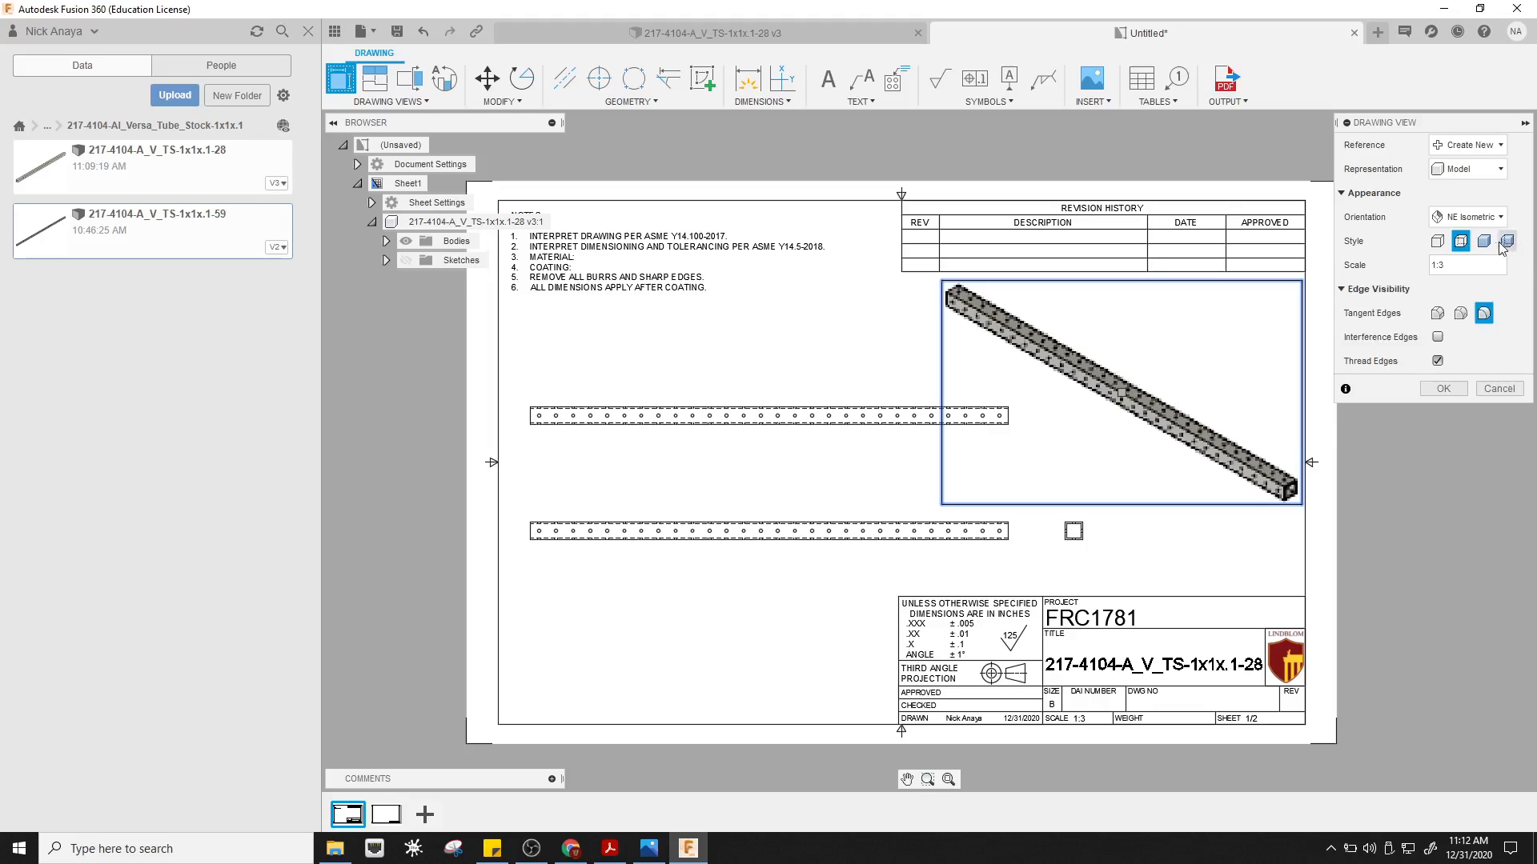
click(1483, 241)
click(1433, 390)
click(1443, 389)
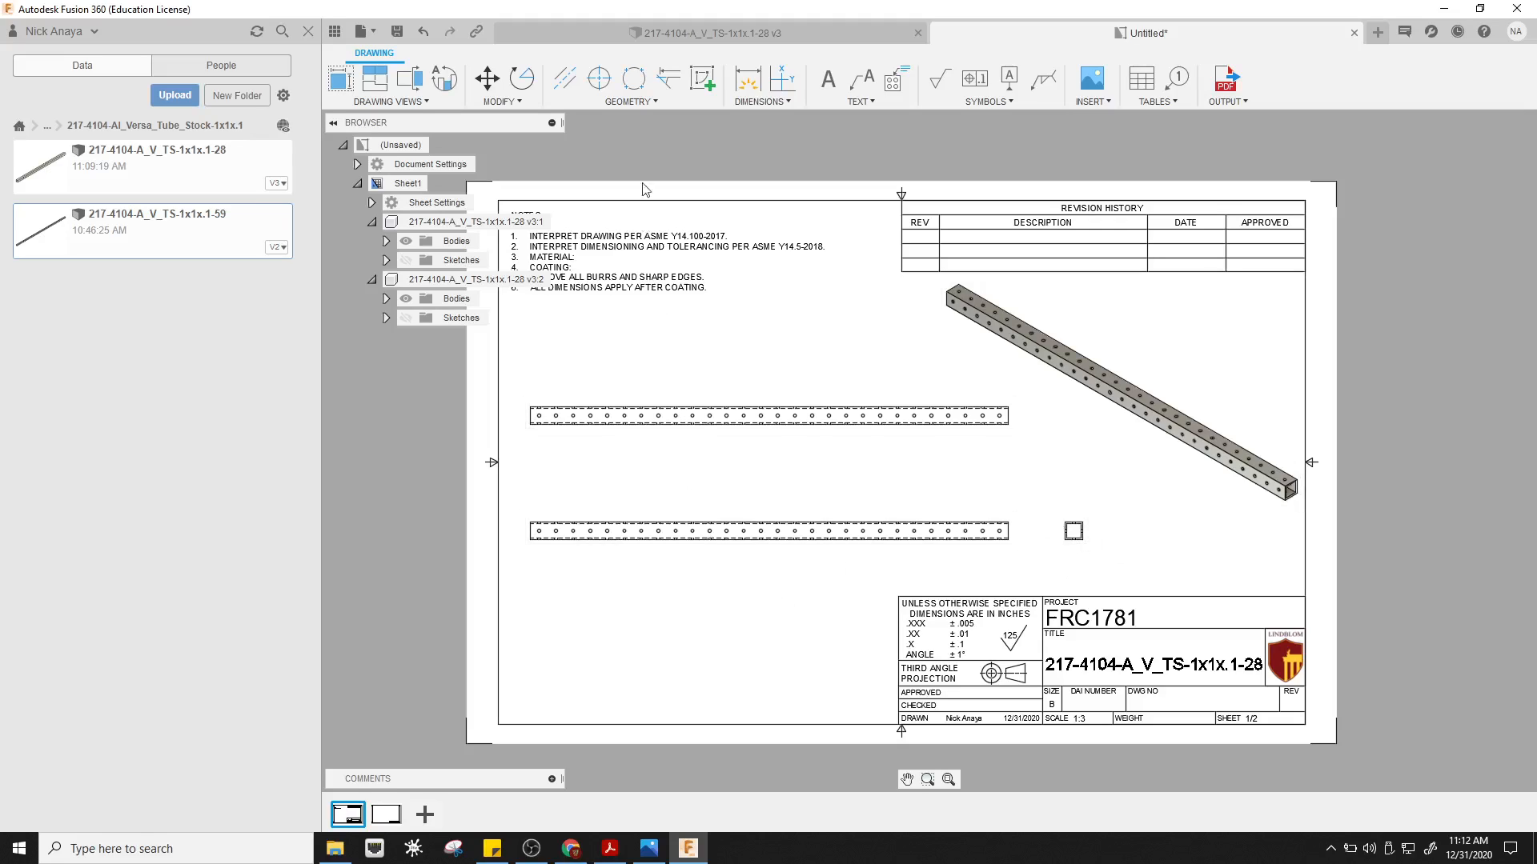
- Dimension the tube's overall length above the front view
click(746, 82)
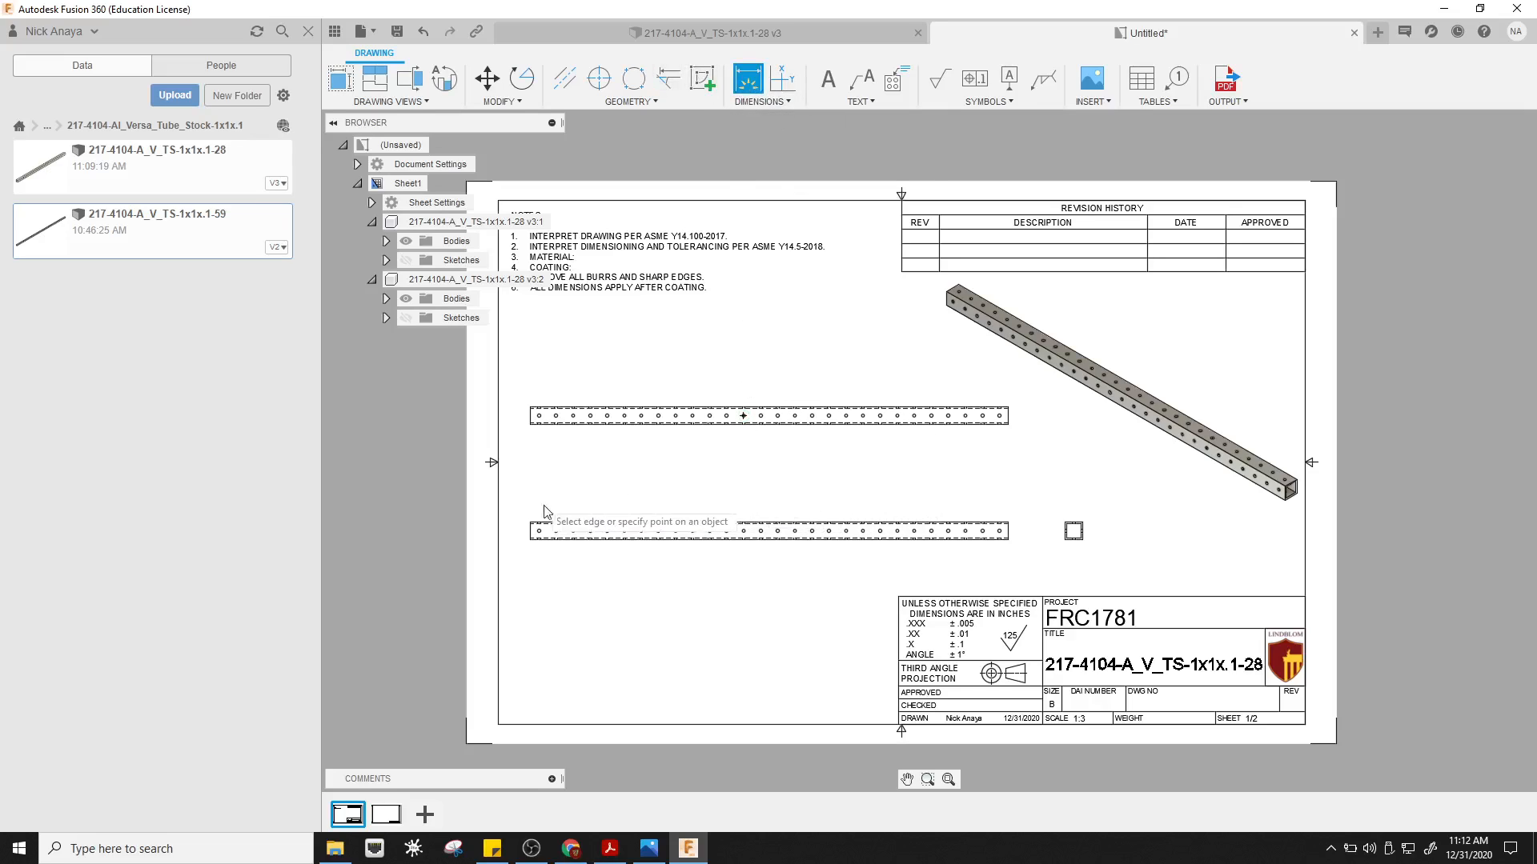
click(774, 527)
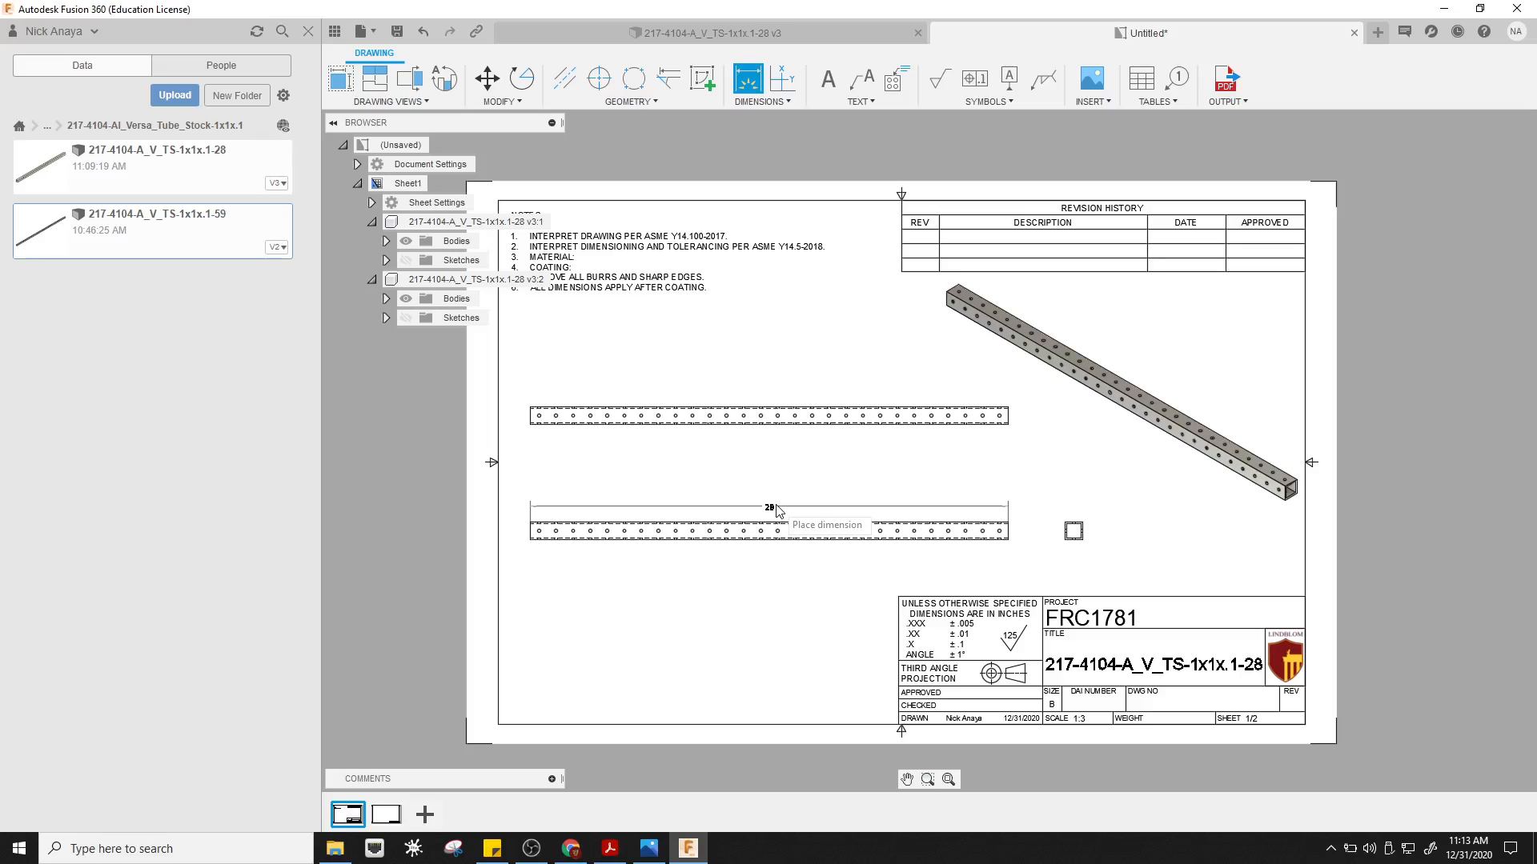
click(775, 509)
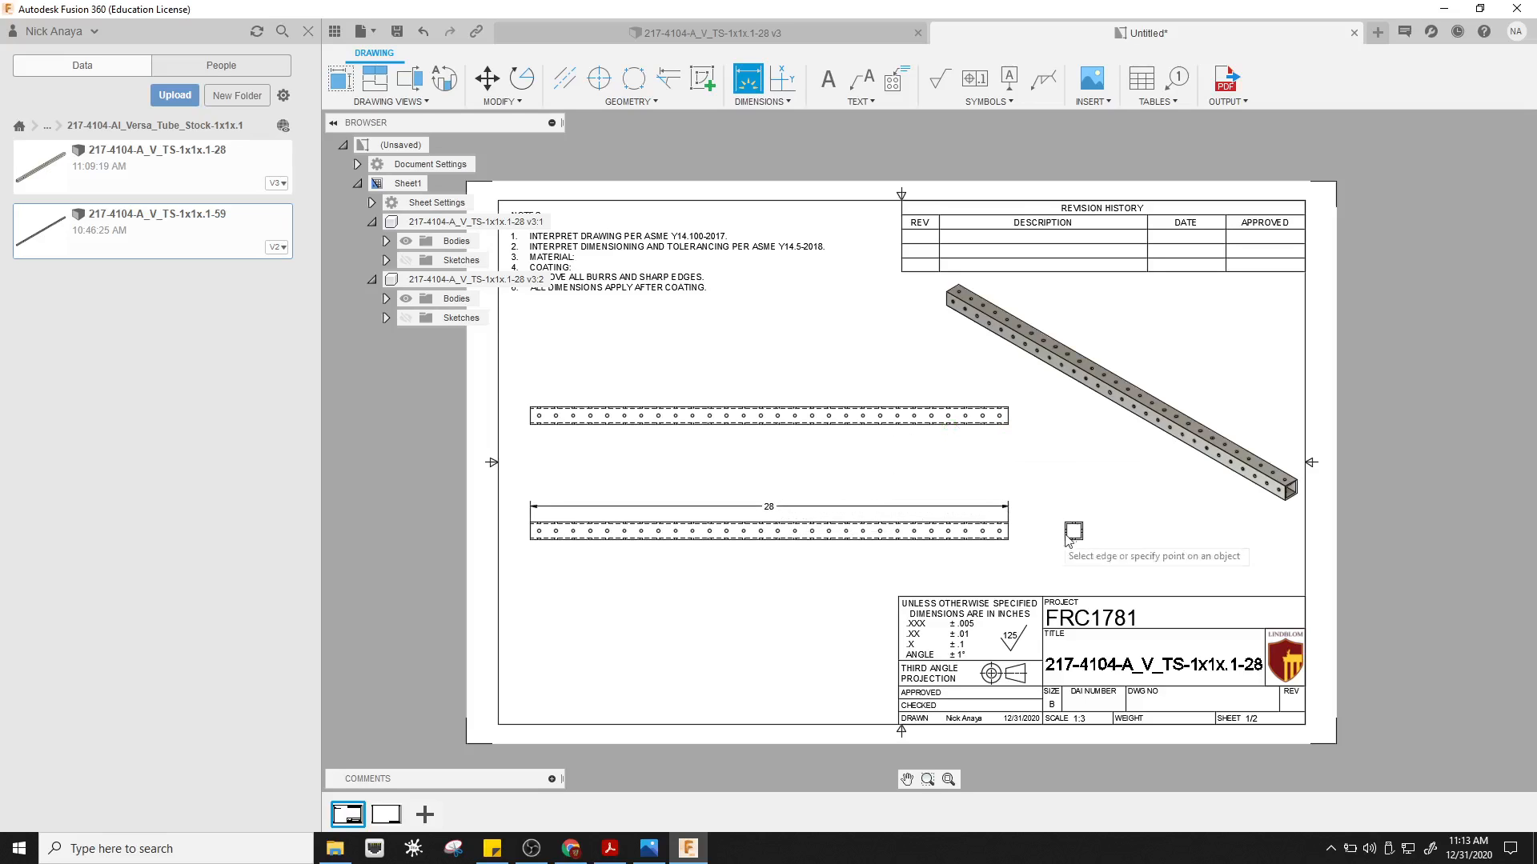
- Dimension the tube's height at the right-hand end of both the front view and the top view
scroll(1033, 533, up, 4)
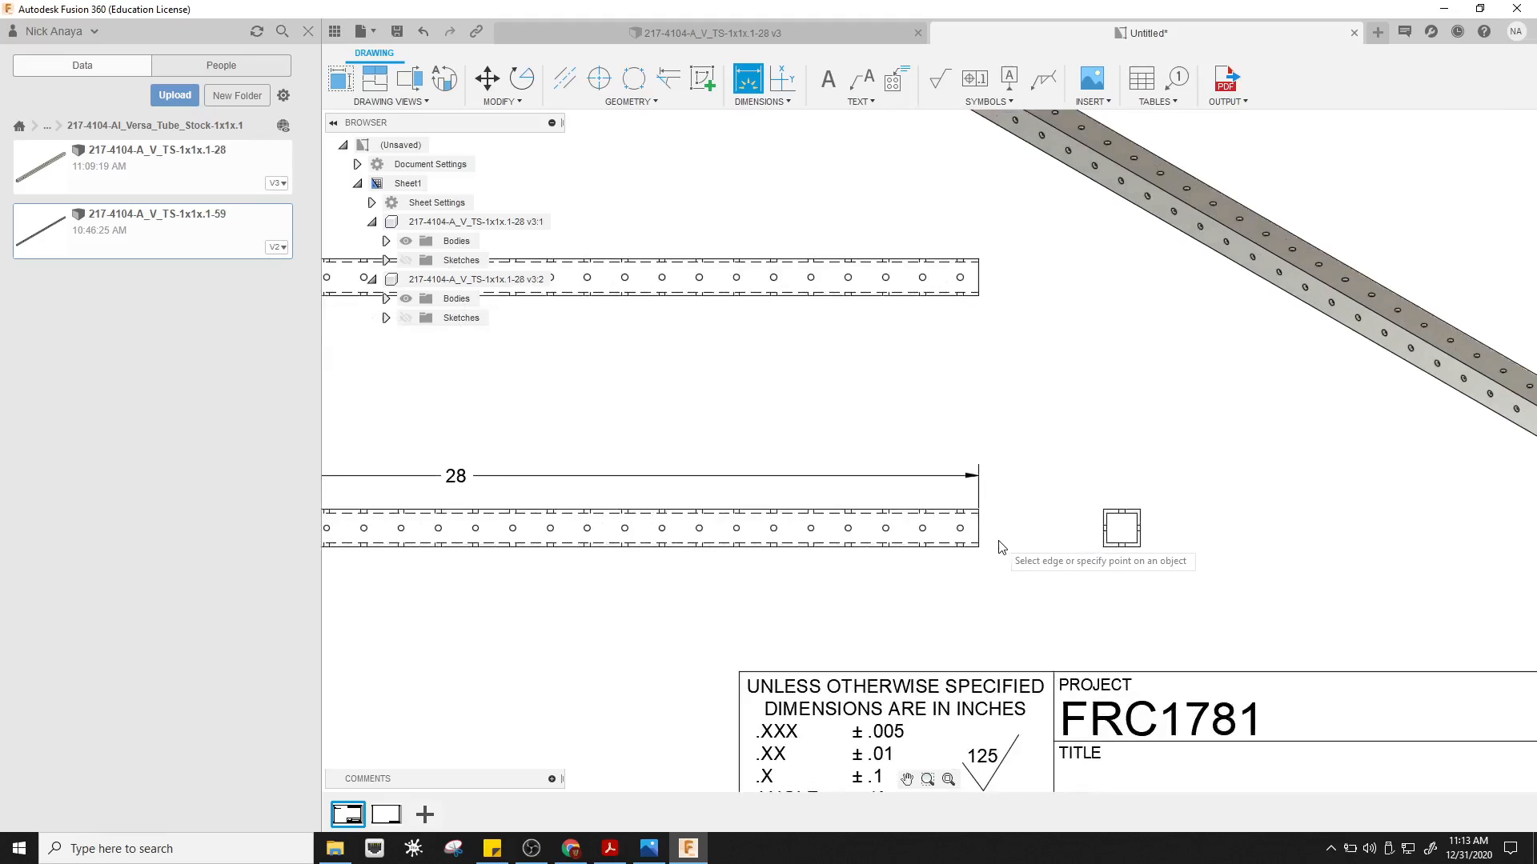
click(980, 535)
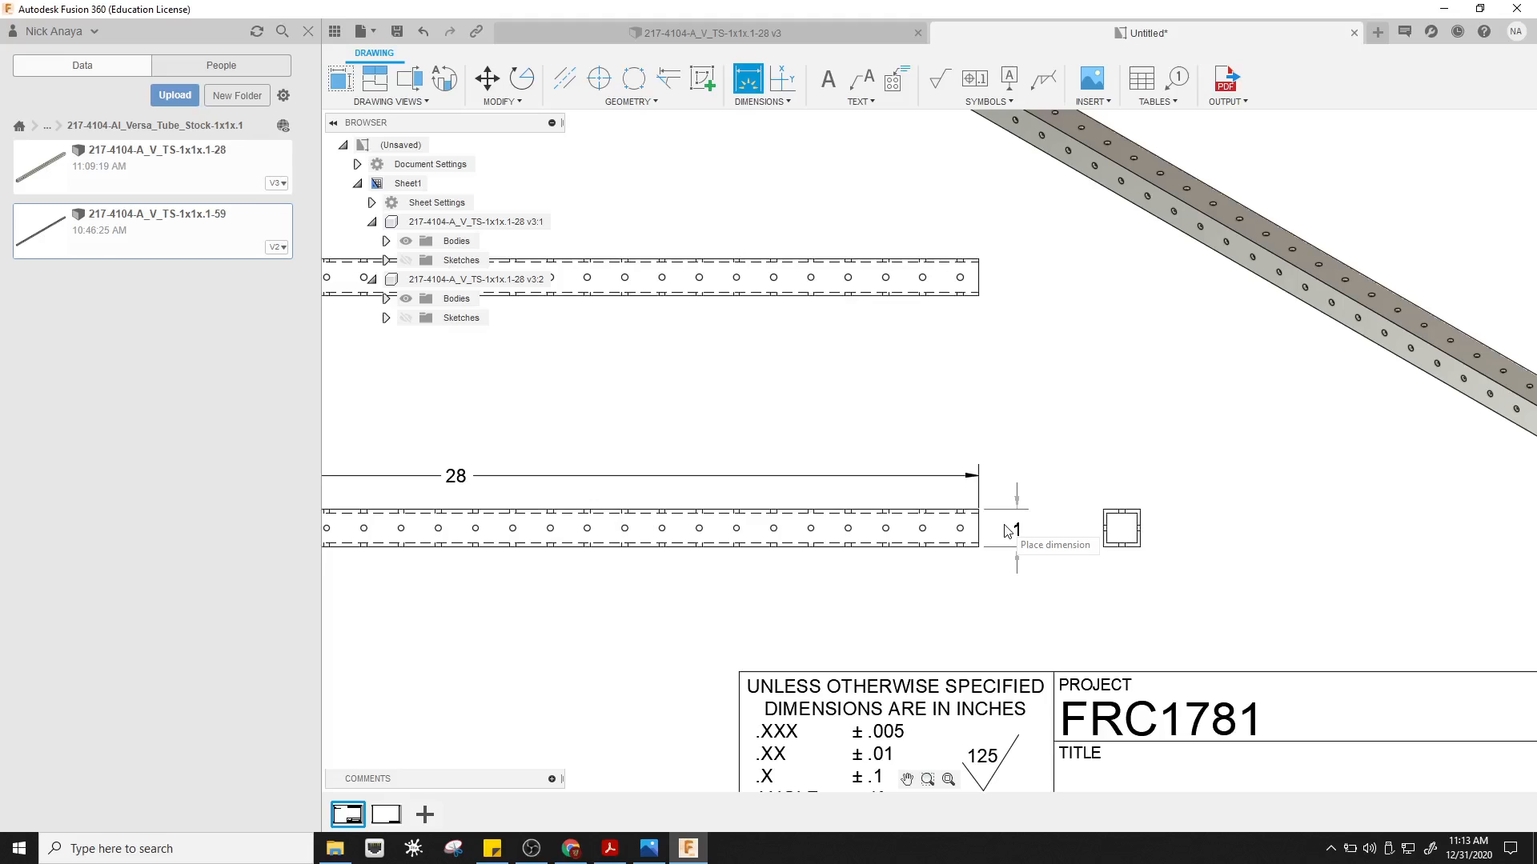
click(1008, 531)
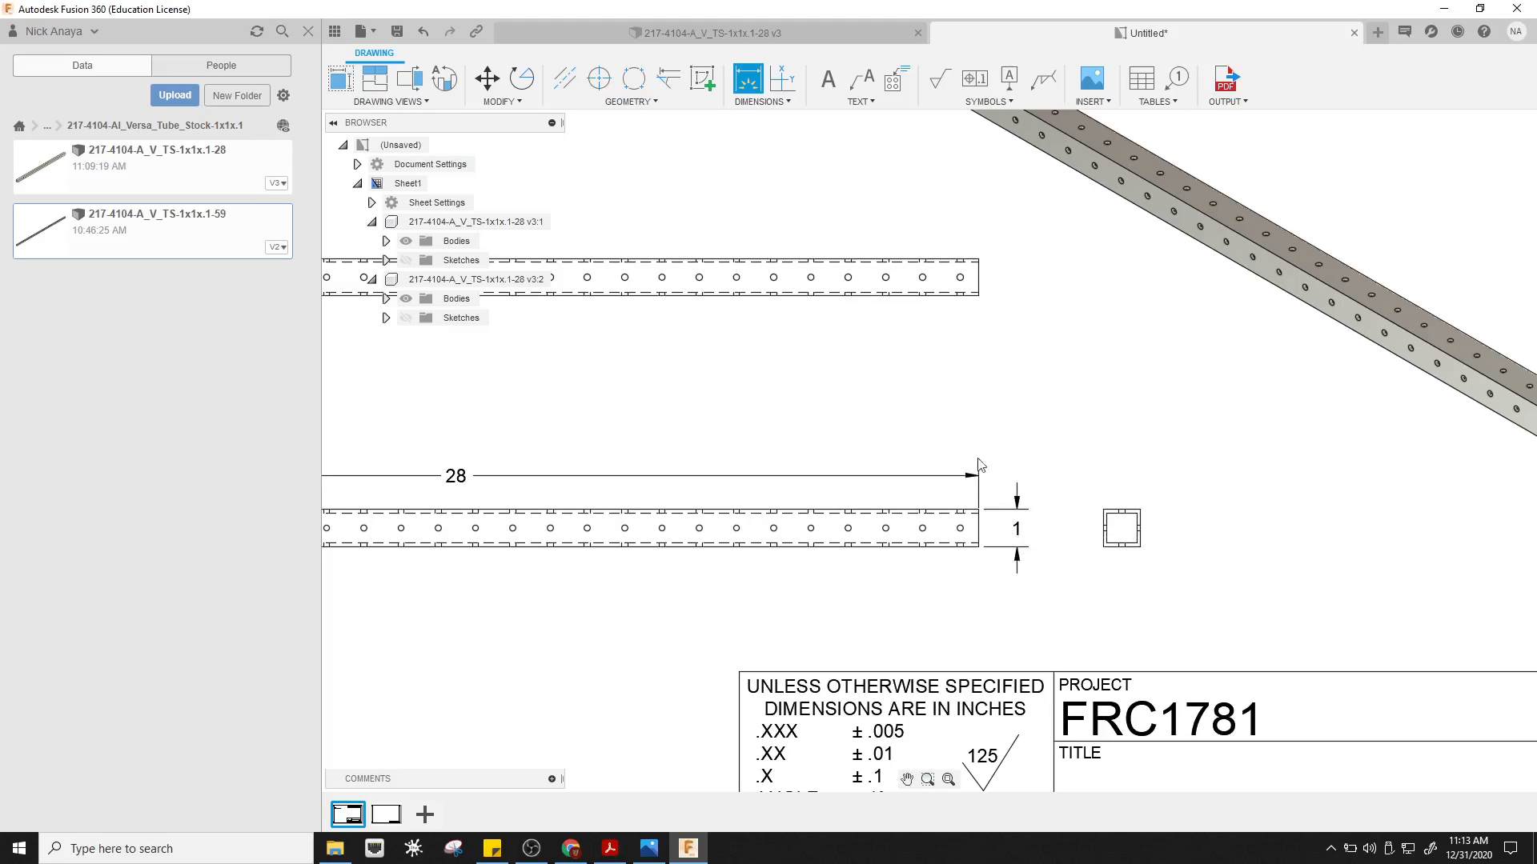
click(979, 282)
click(999, 283)
- Examine how the 217-4104 reference drawing in Acrobat Reader lays out and dimensions the tube, and return to Fusion 360
scroll(862, 536, down, 3)
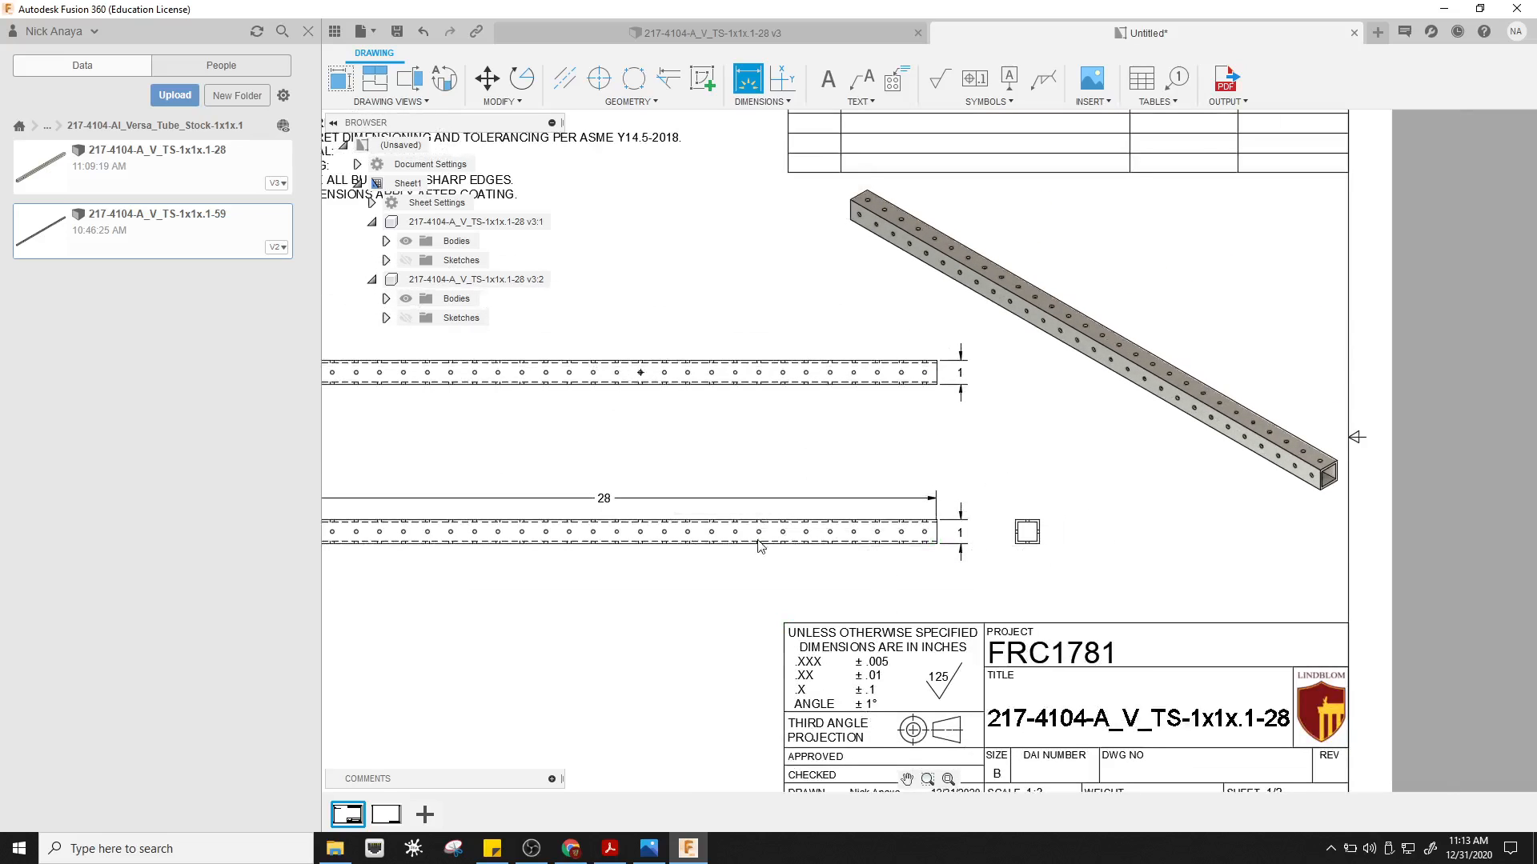
middle_drag(775, 452, 1060, 413)
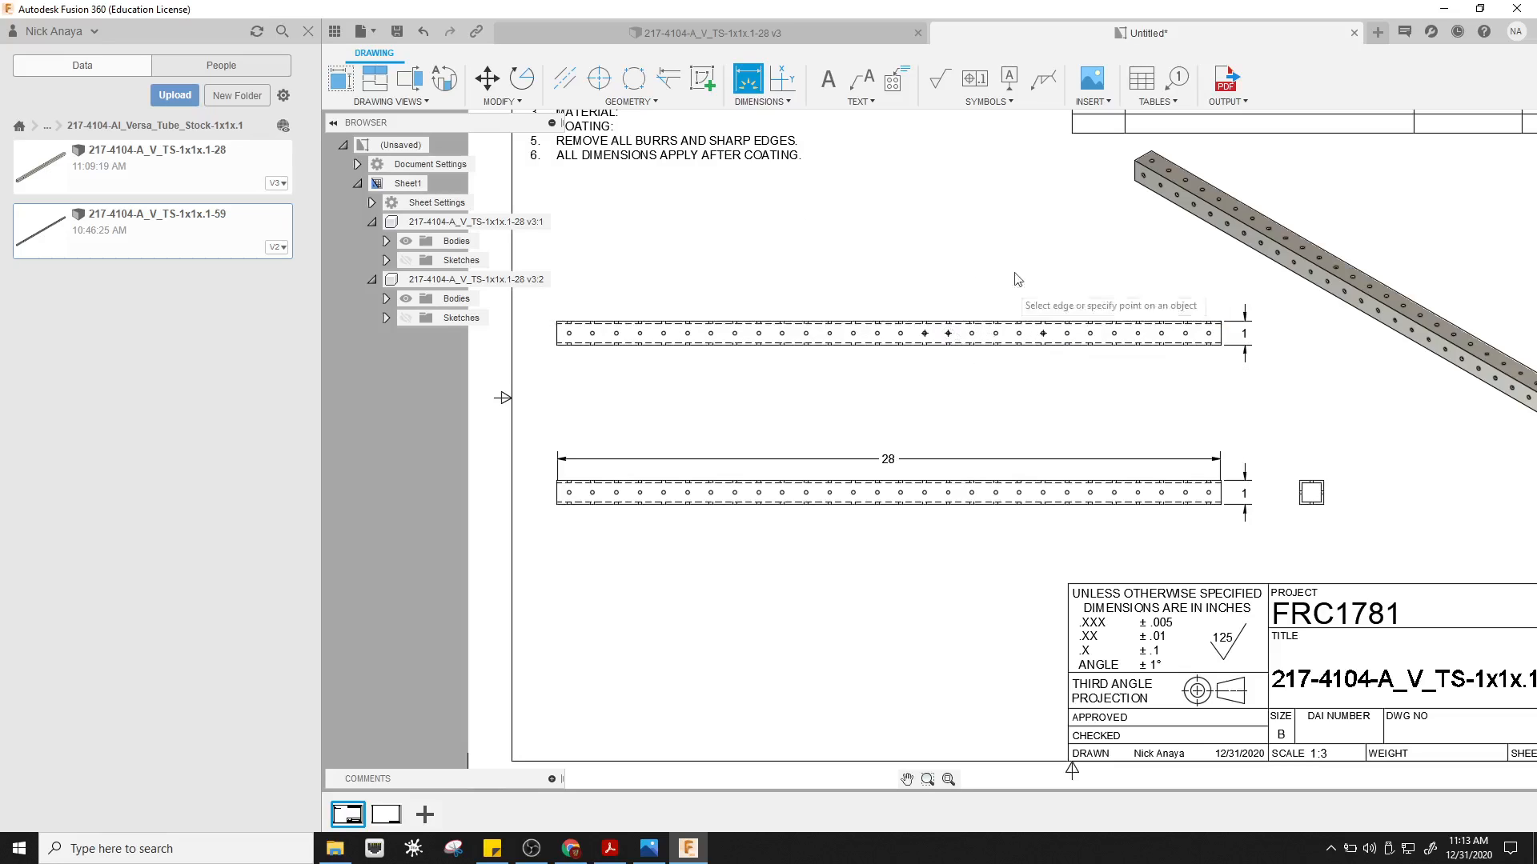
scroll(1041, 386, up, 2)
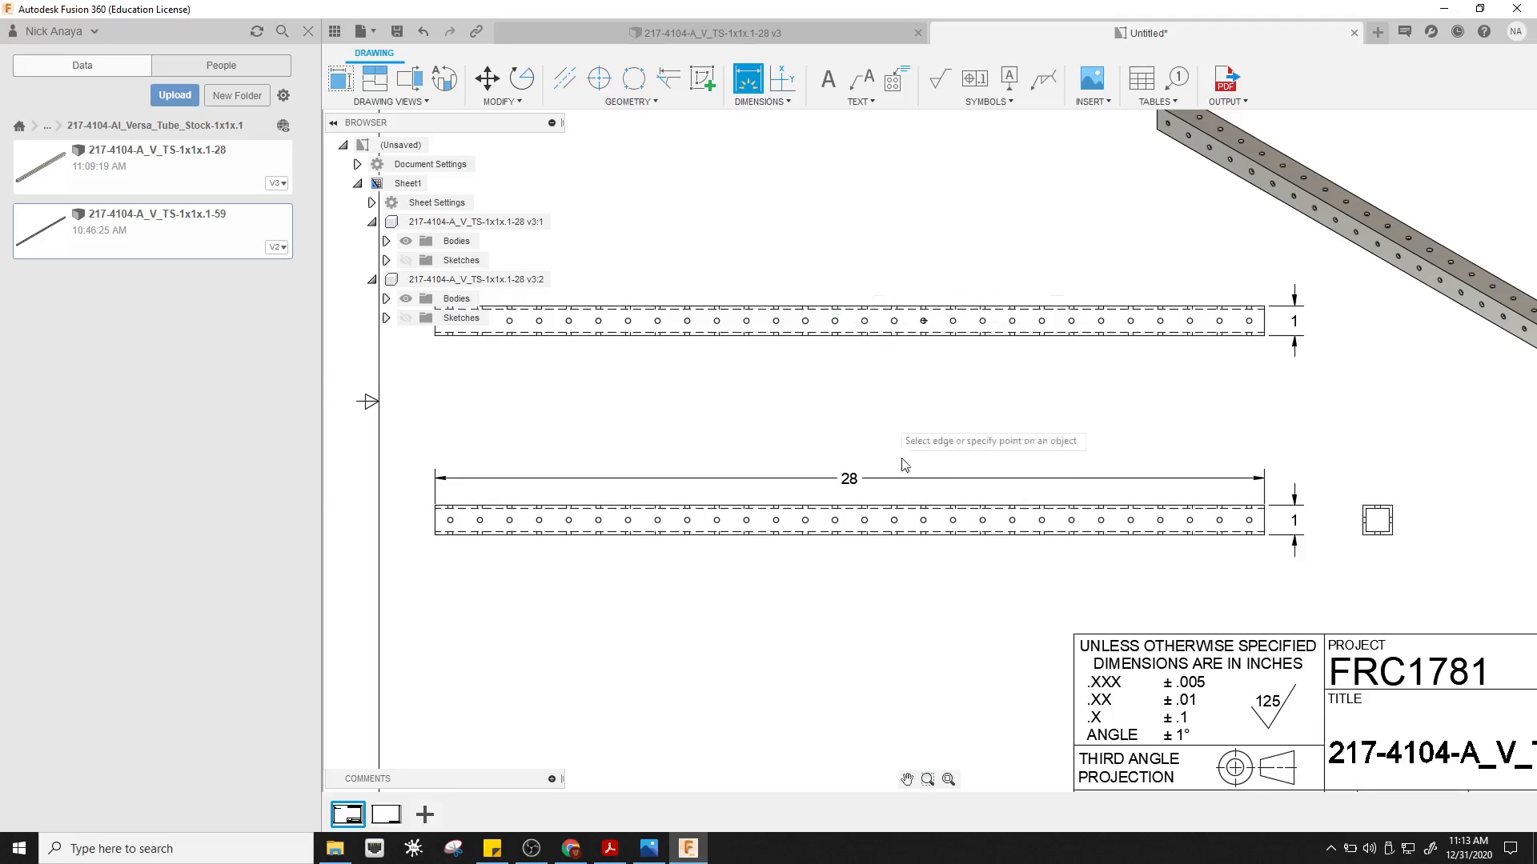
click(610, 850)
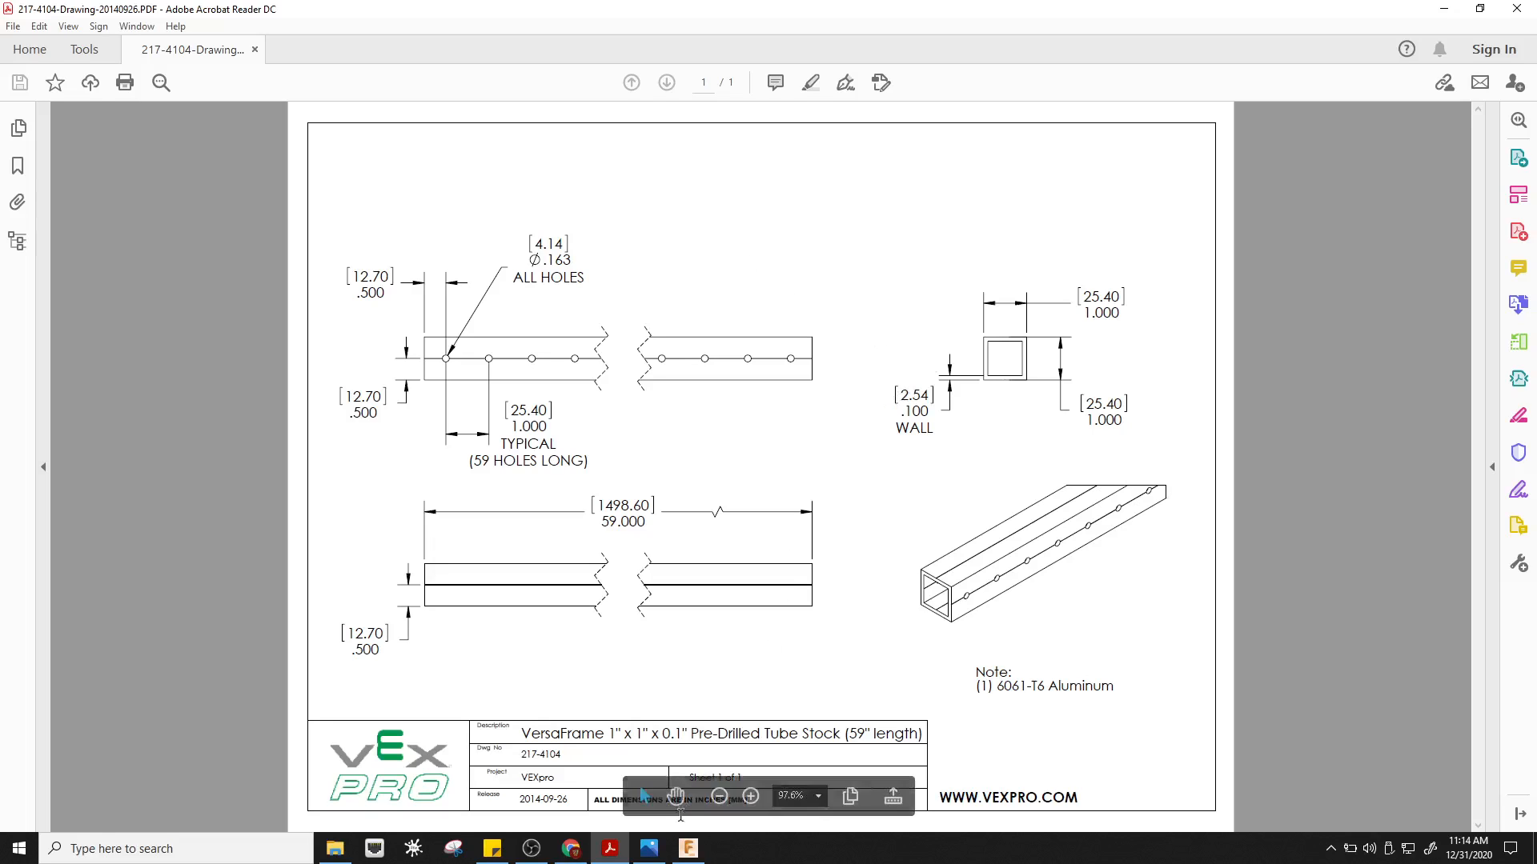
click(688, 848)
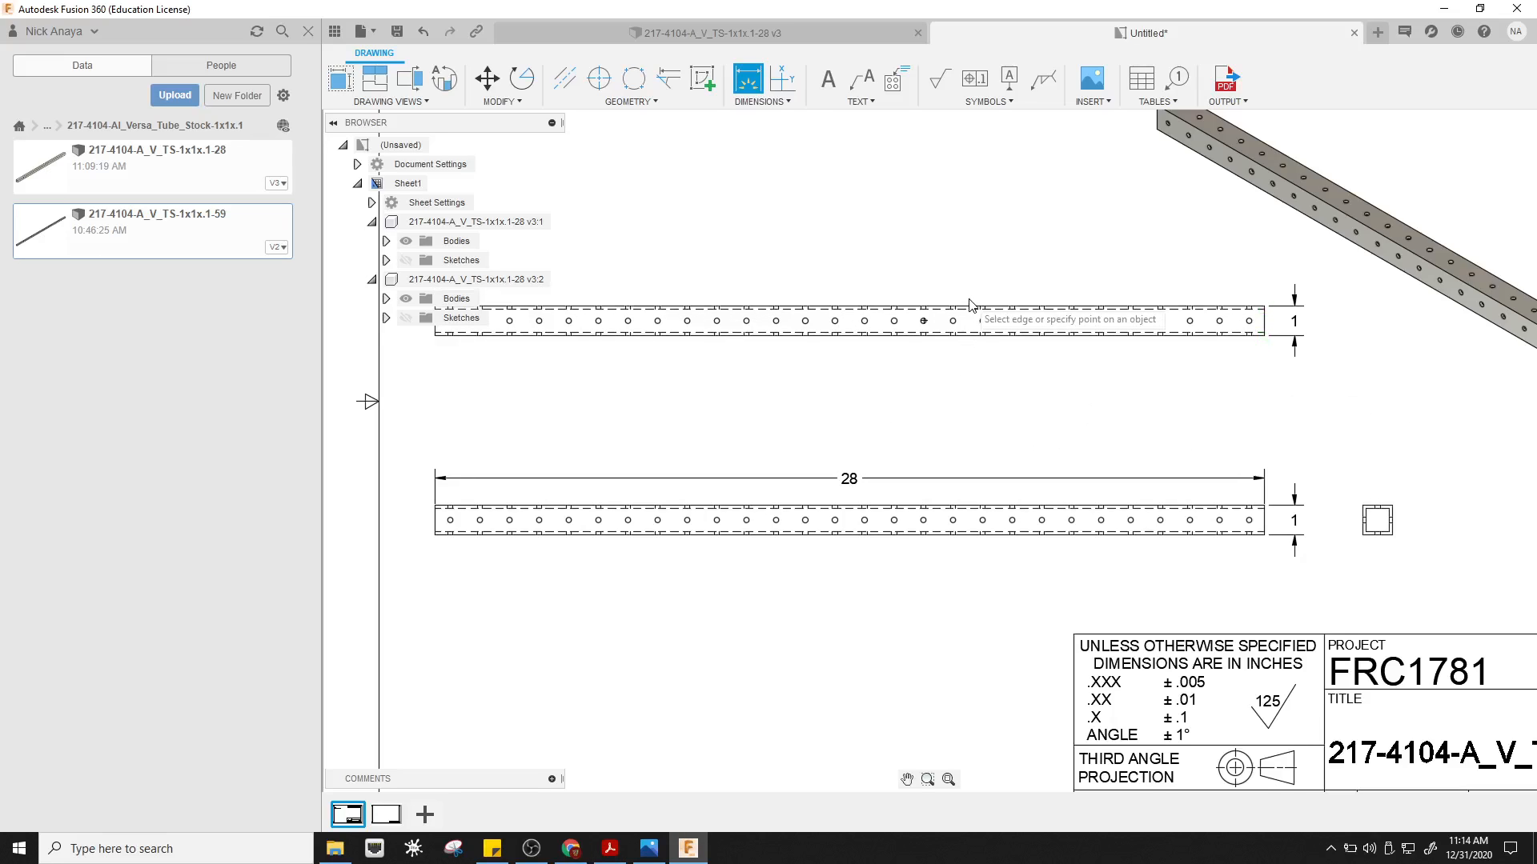
- Create detail view A around the tube's end view at 1:1 scale and place it to the right of the end view
scroll(1138, 431, down, 2)
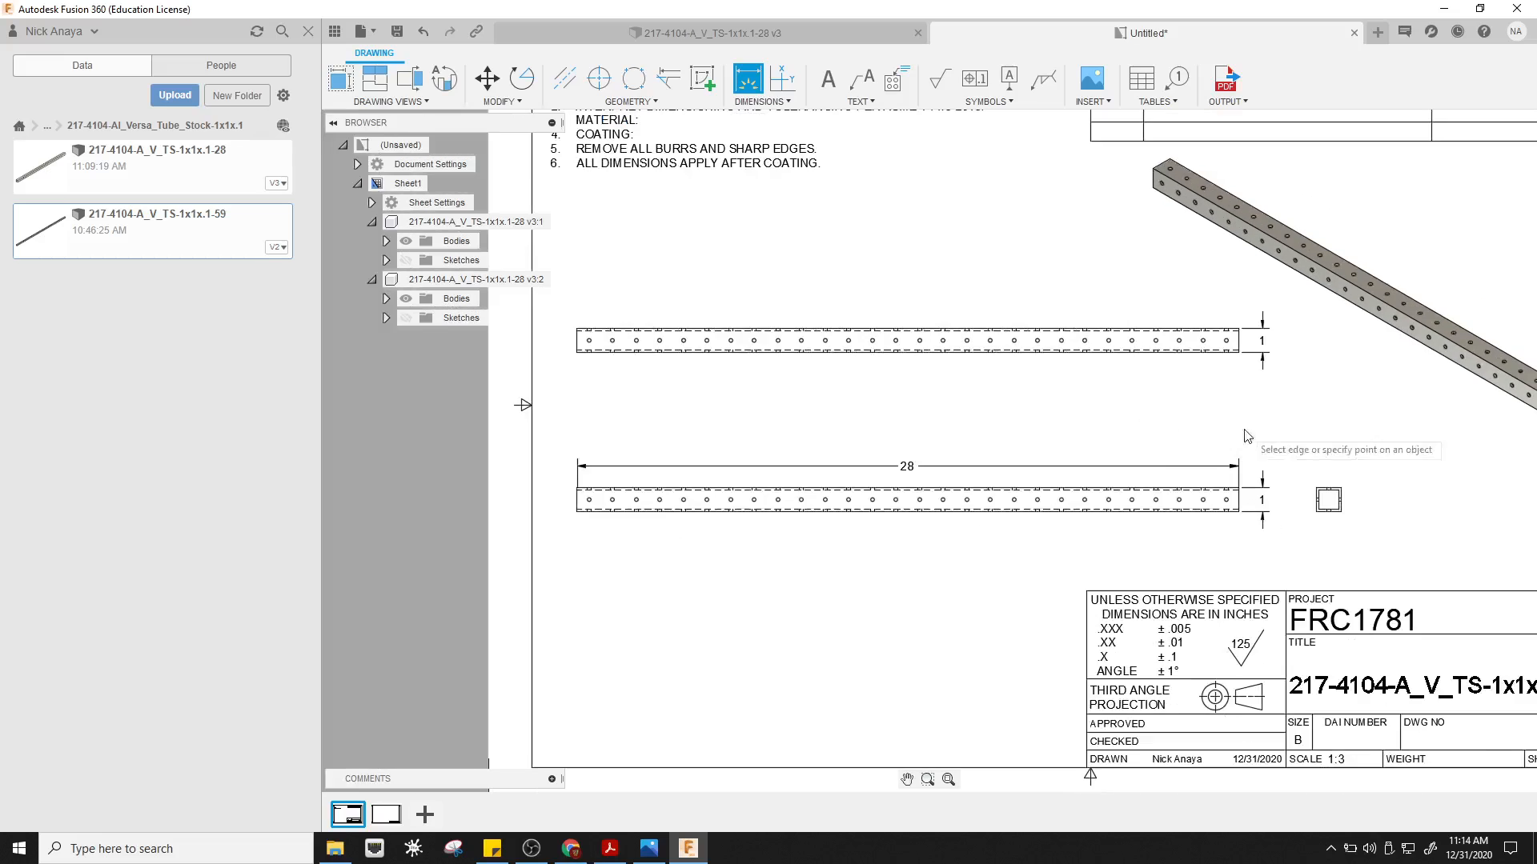
middle_drag(1386, 404, 1229, 394)
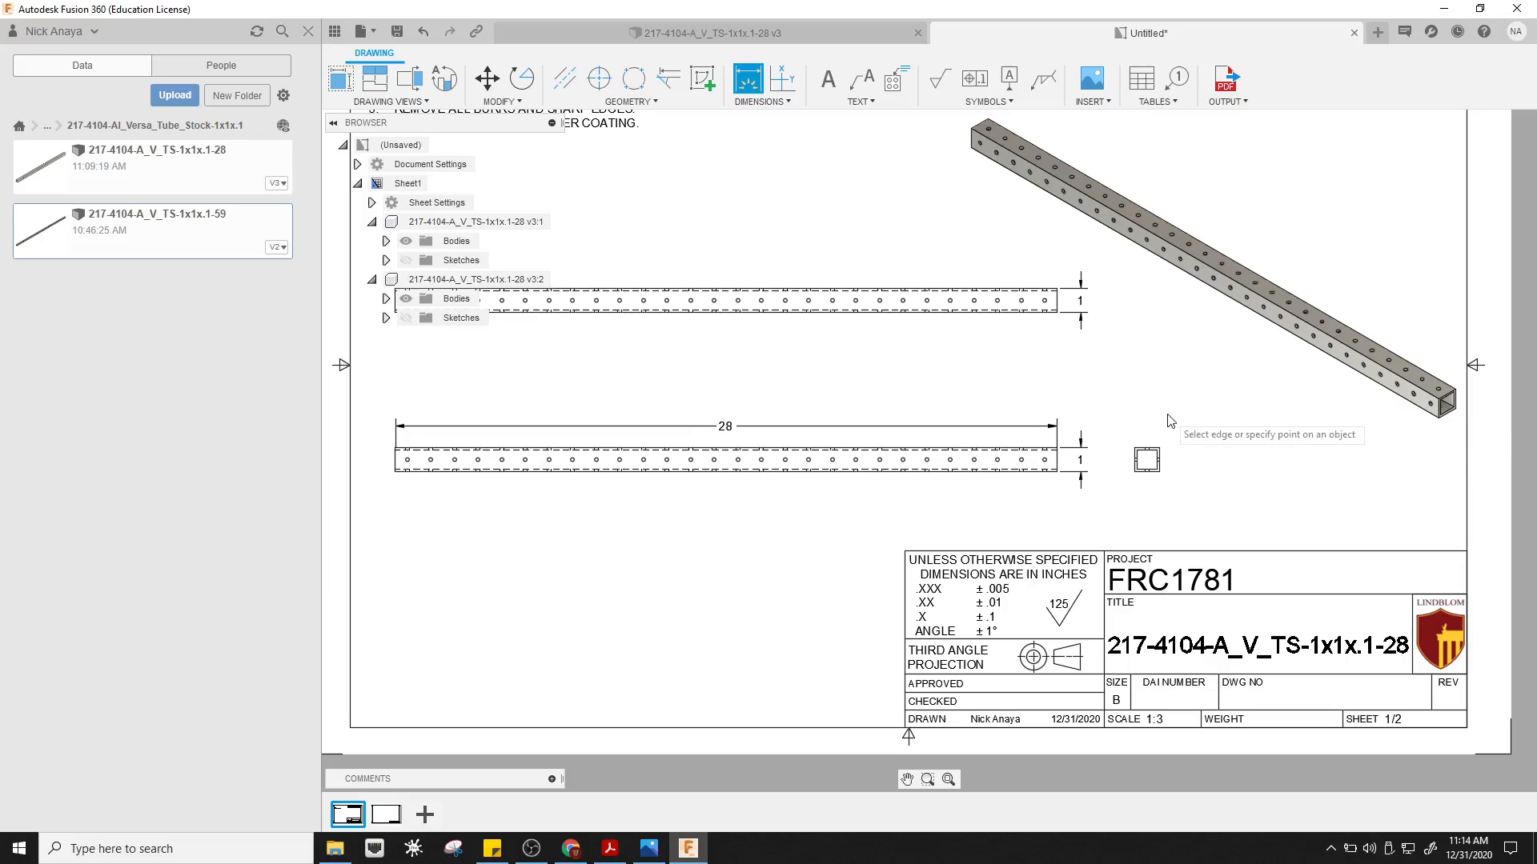
middle_drag(1129, 375, 1298, 395)
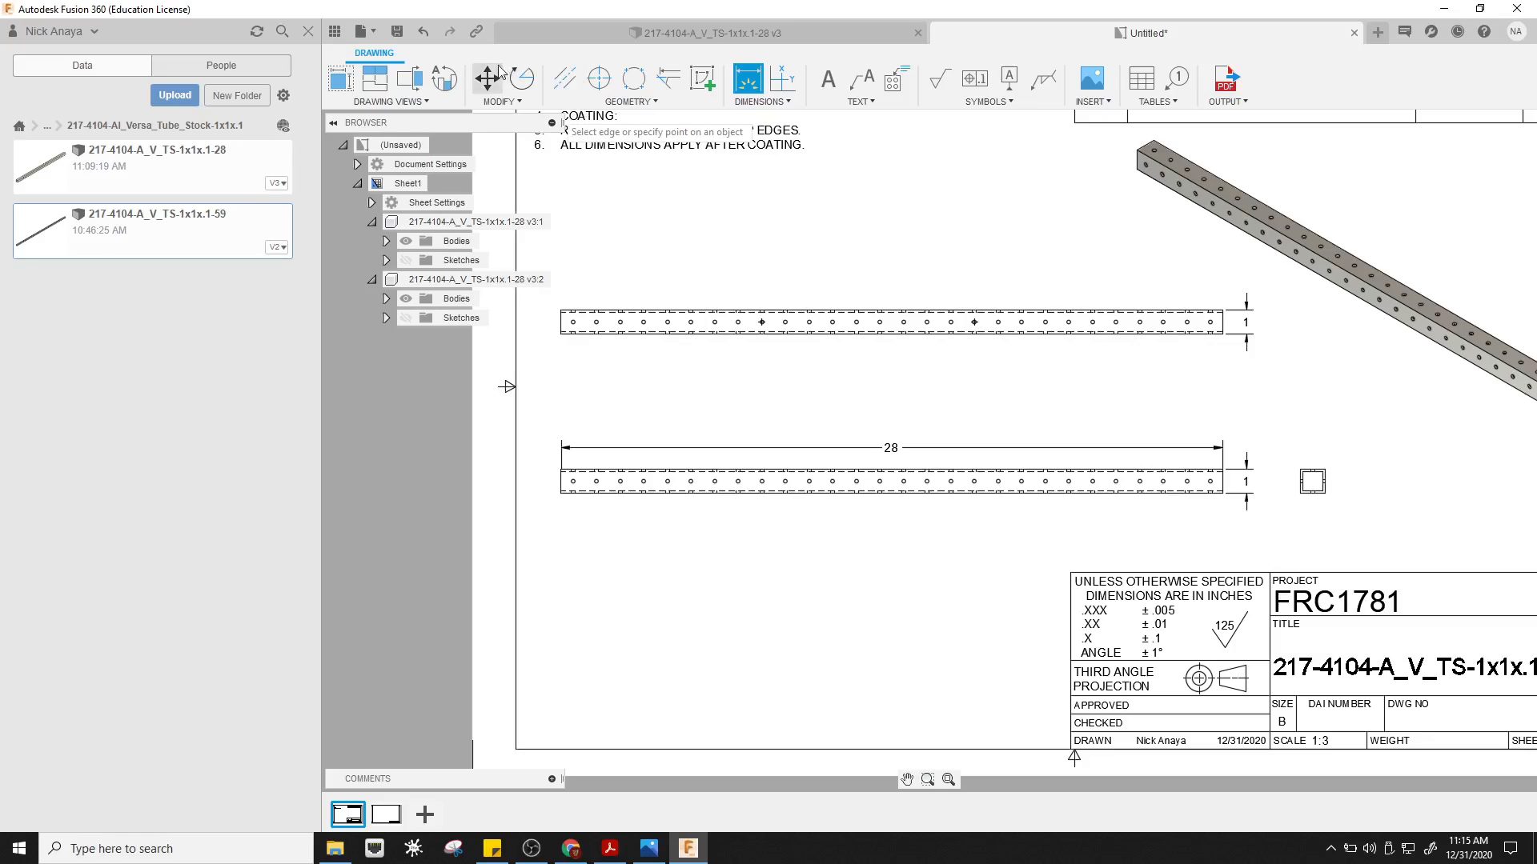
click(446, 83)
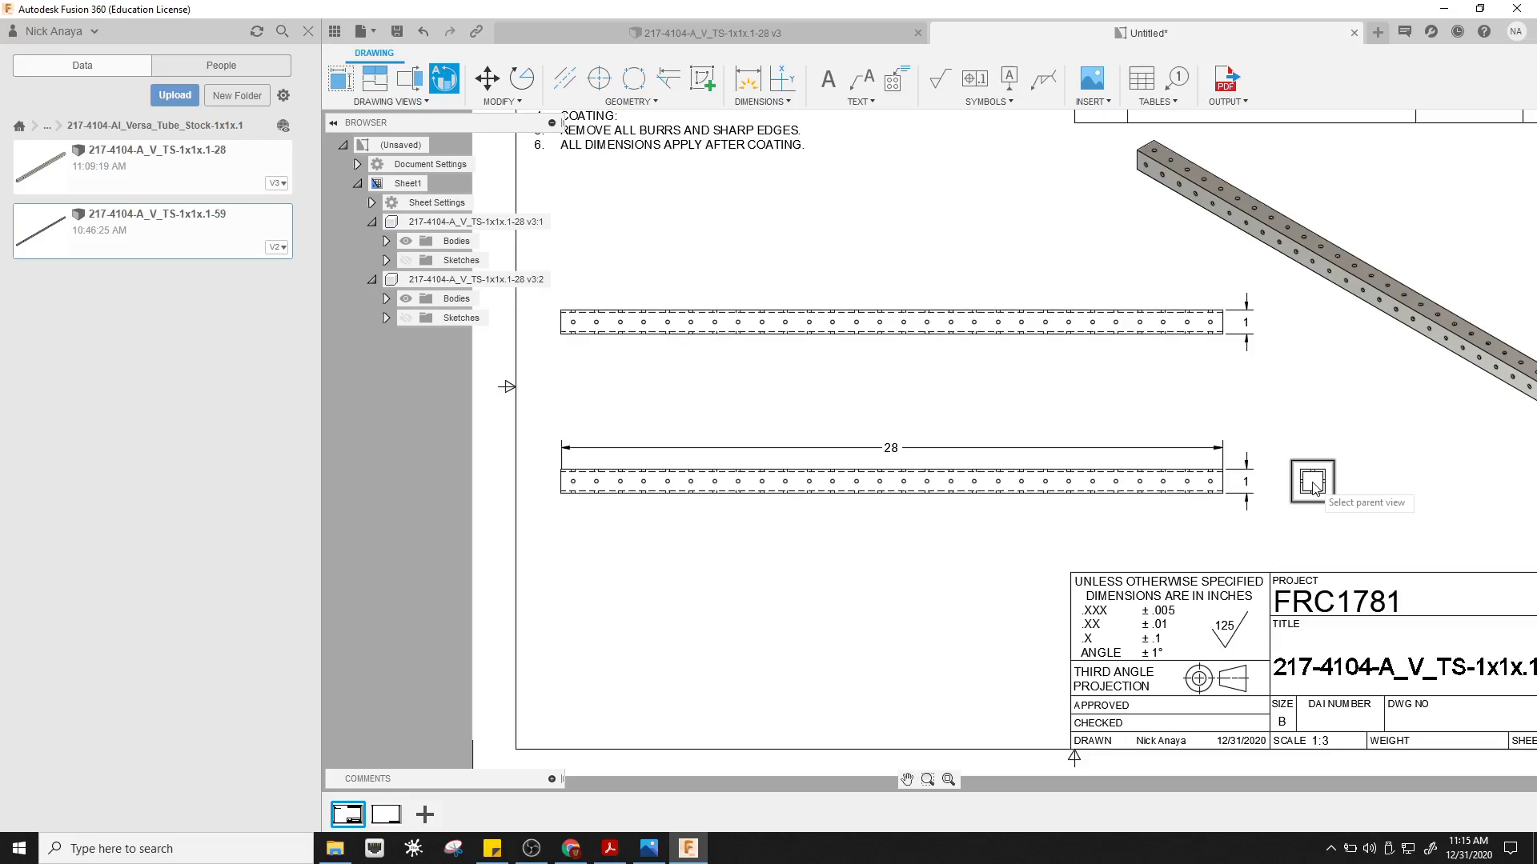
middle_drag(1394, 518, 1174, 489)
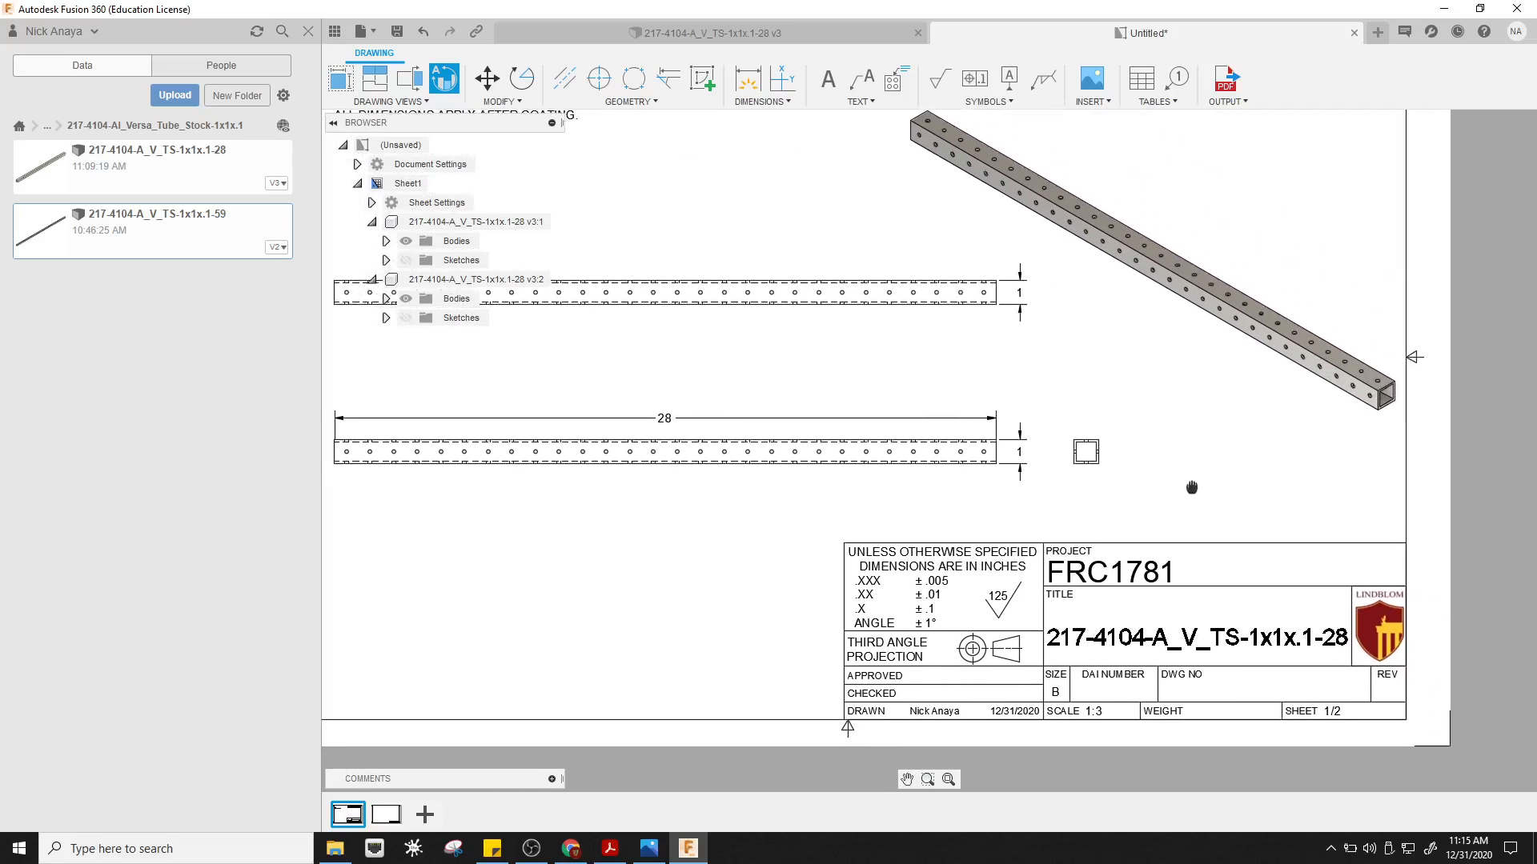
click(1082, 456)
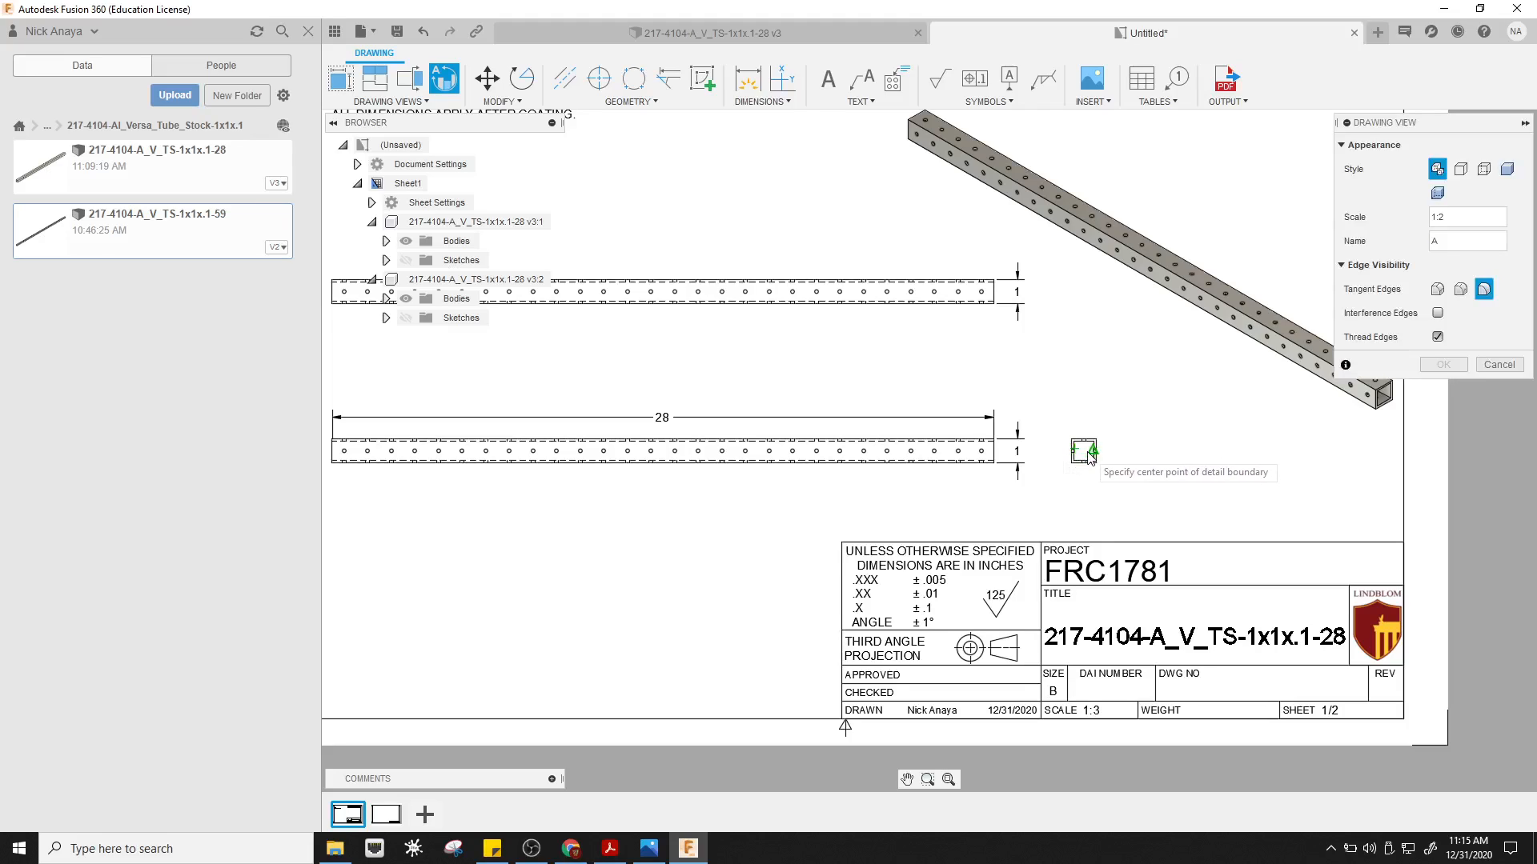
click(1085, 456)
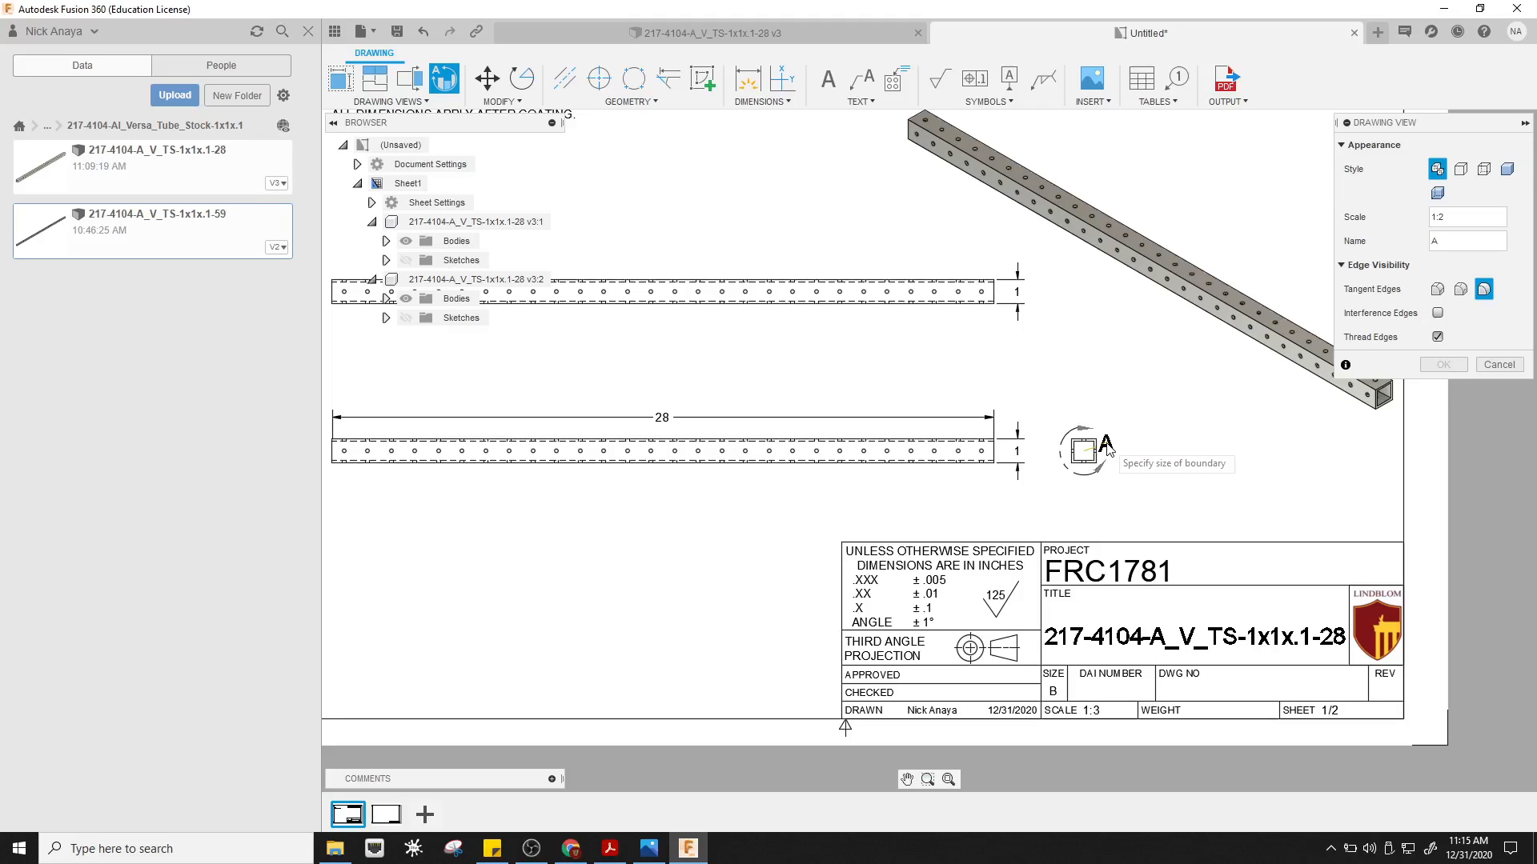
click(1107, 448)
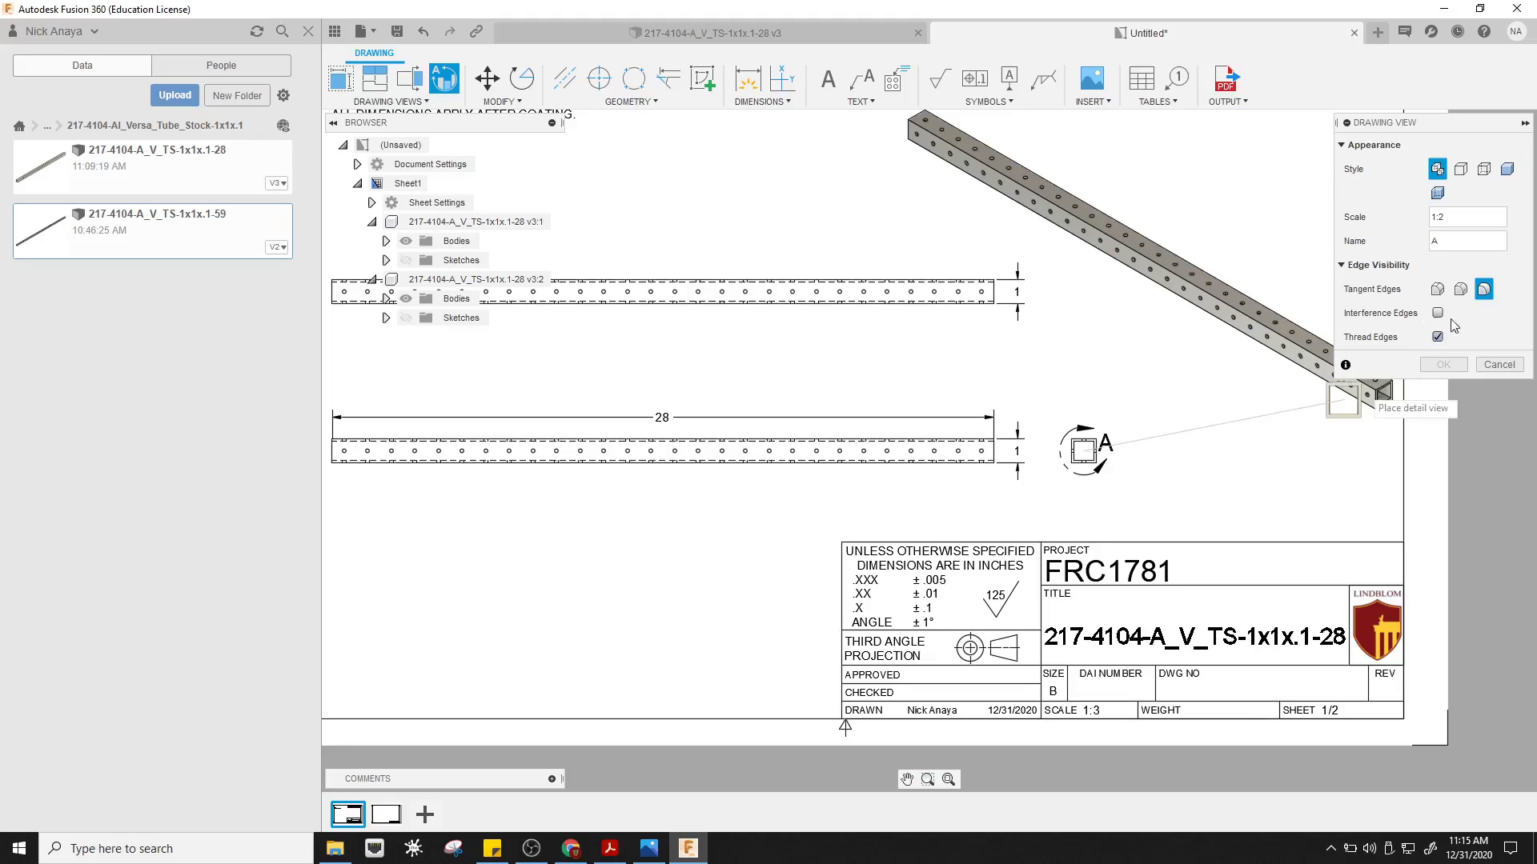
click(1216, 474)
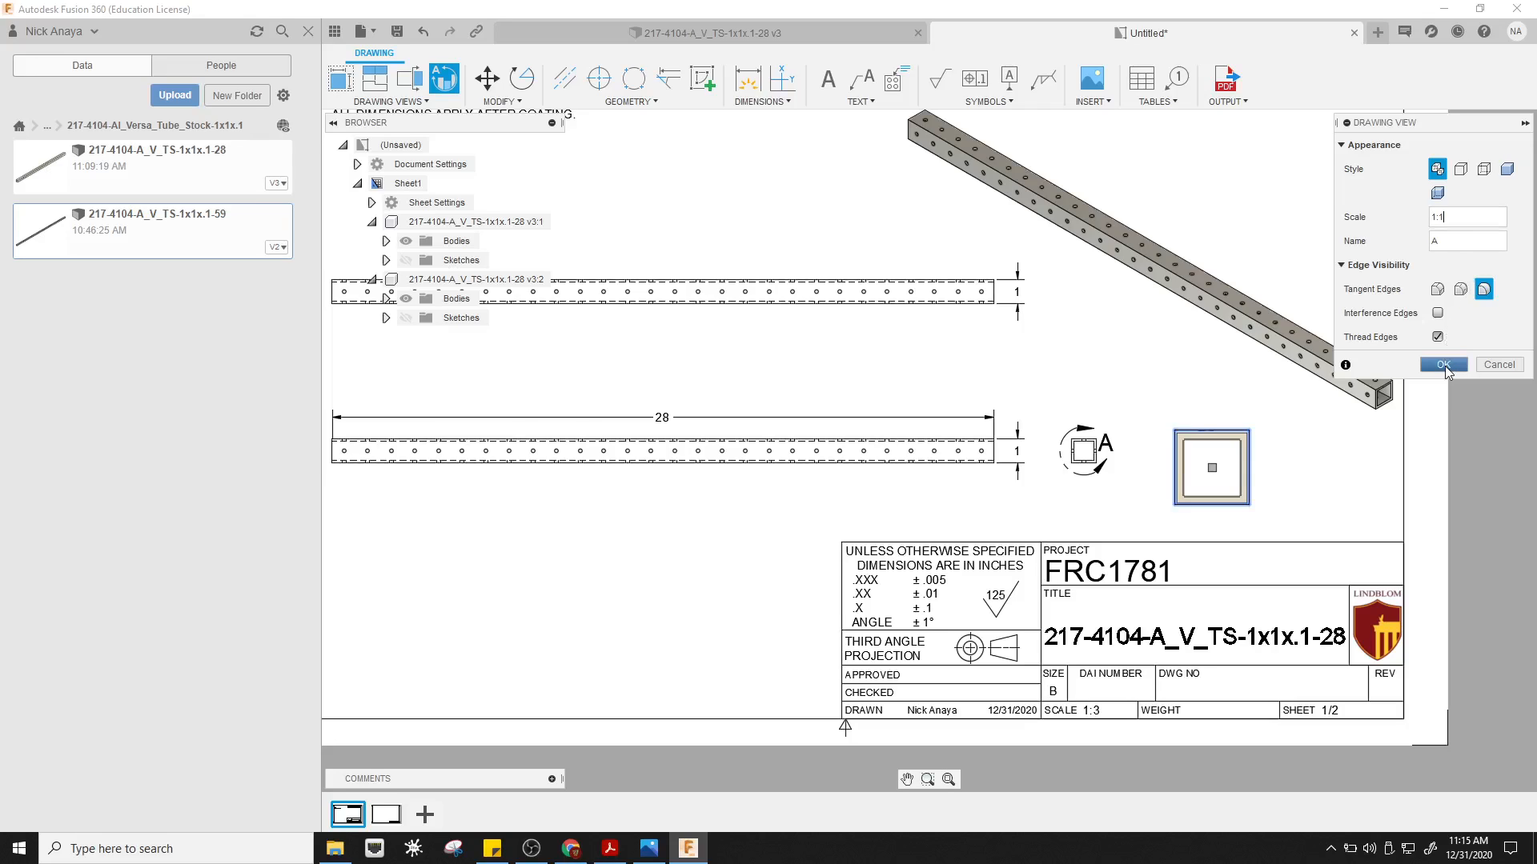
click(1444, 367)
click(1448, 366)
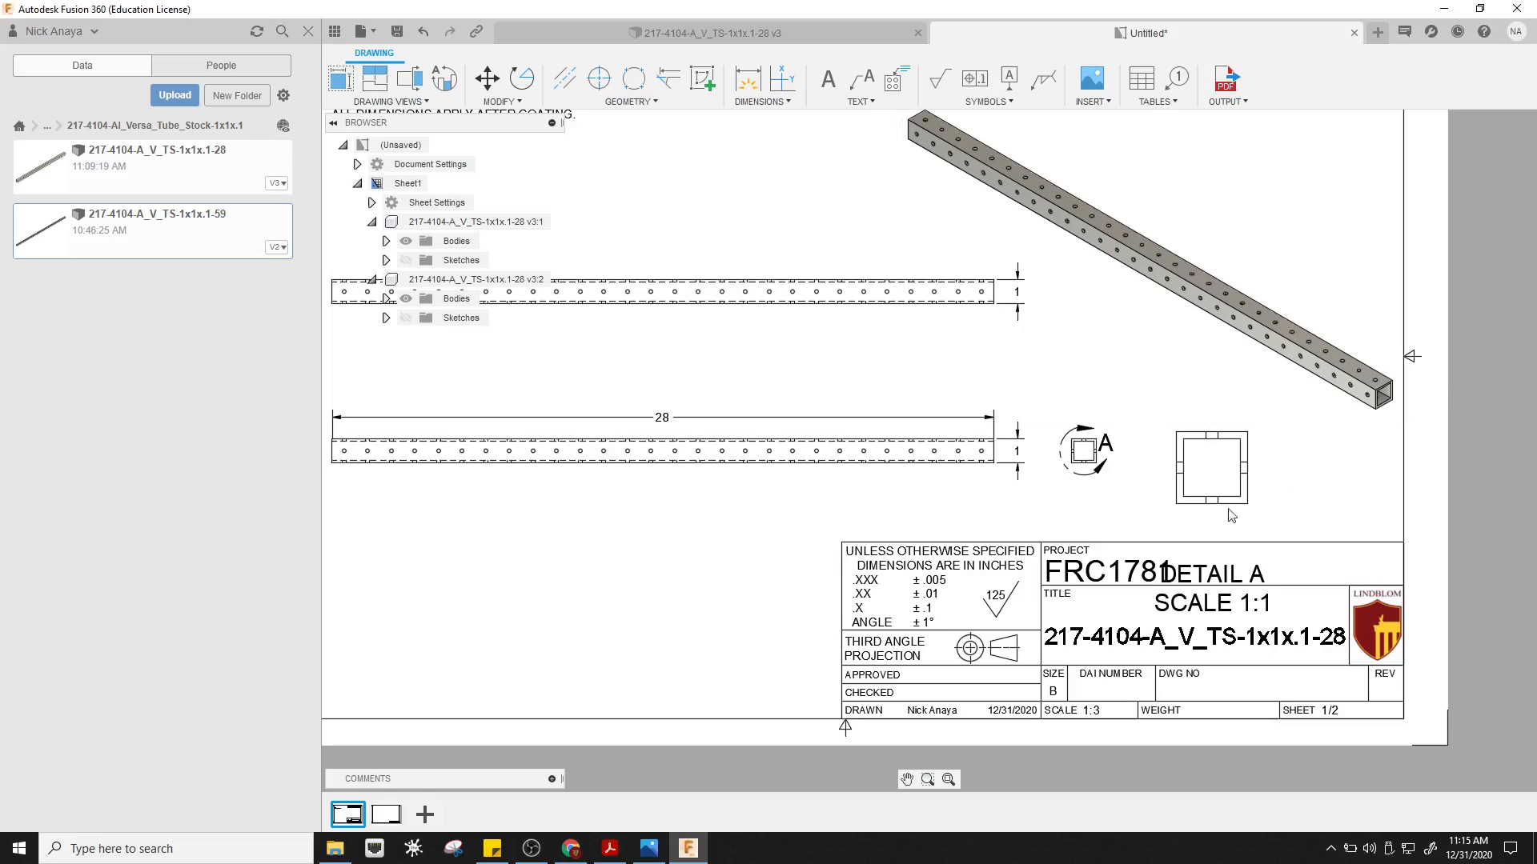
- Check the end-view dimensions on the 217-4104 reference drawing in Acrobat Reader and return to Fusion 360
scroll(1224, 480, up, 2)
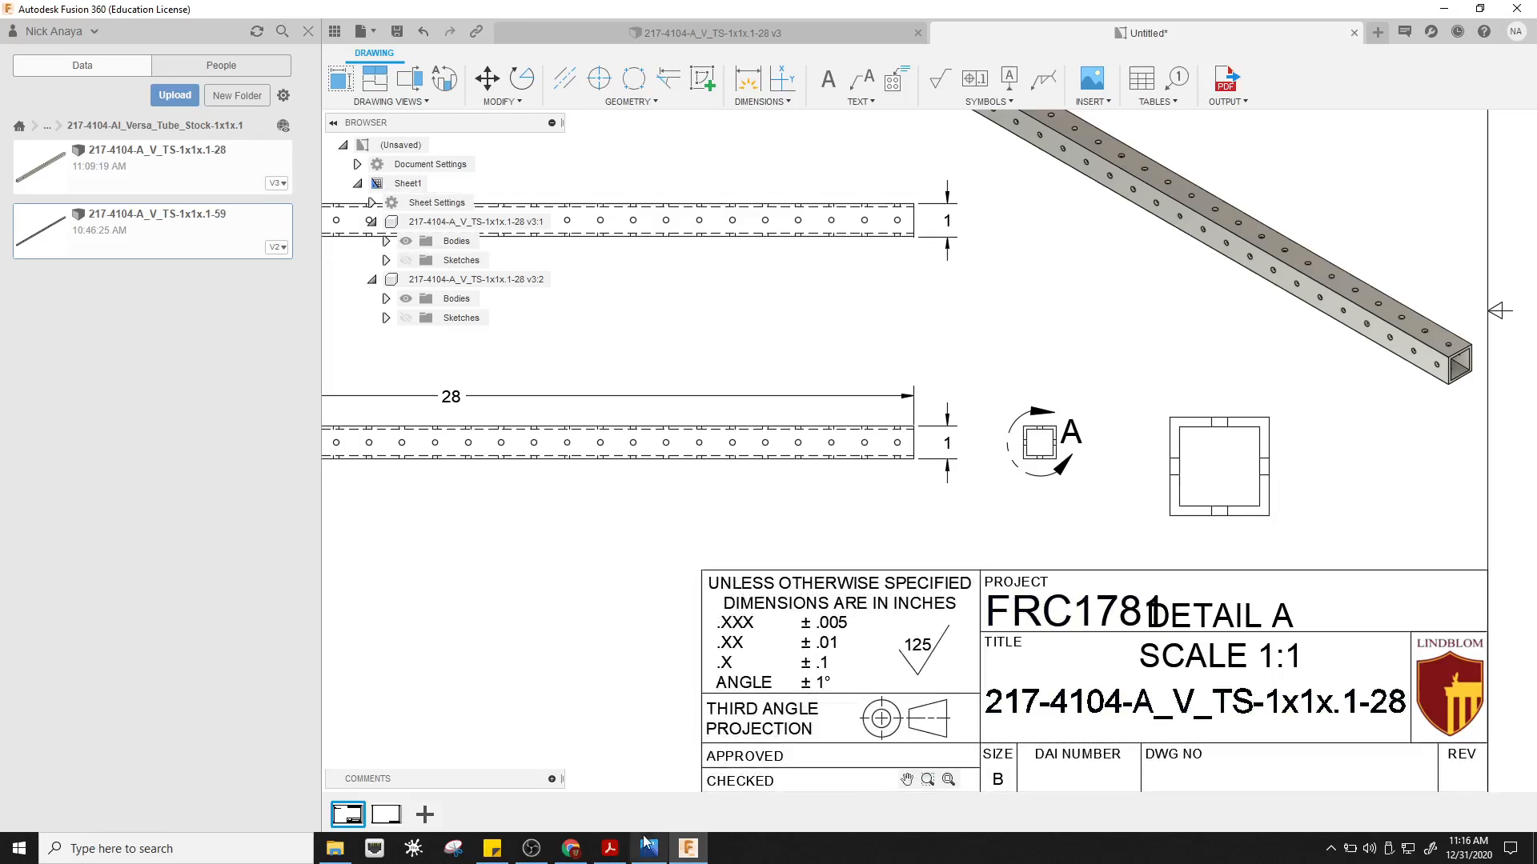
click(612, 846)
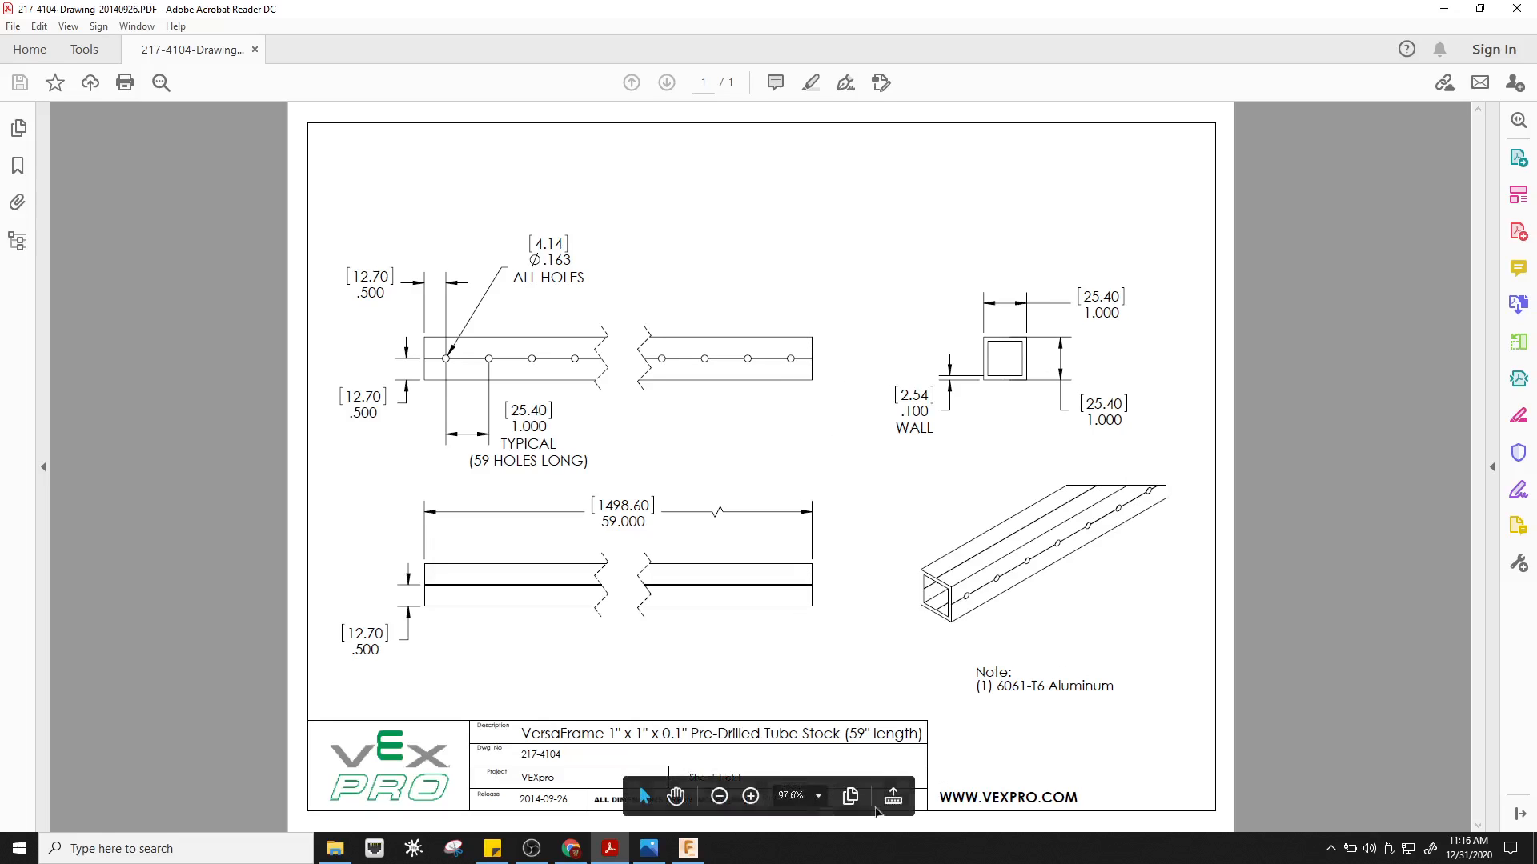
click(687, 849)
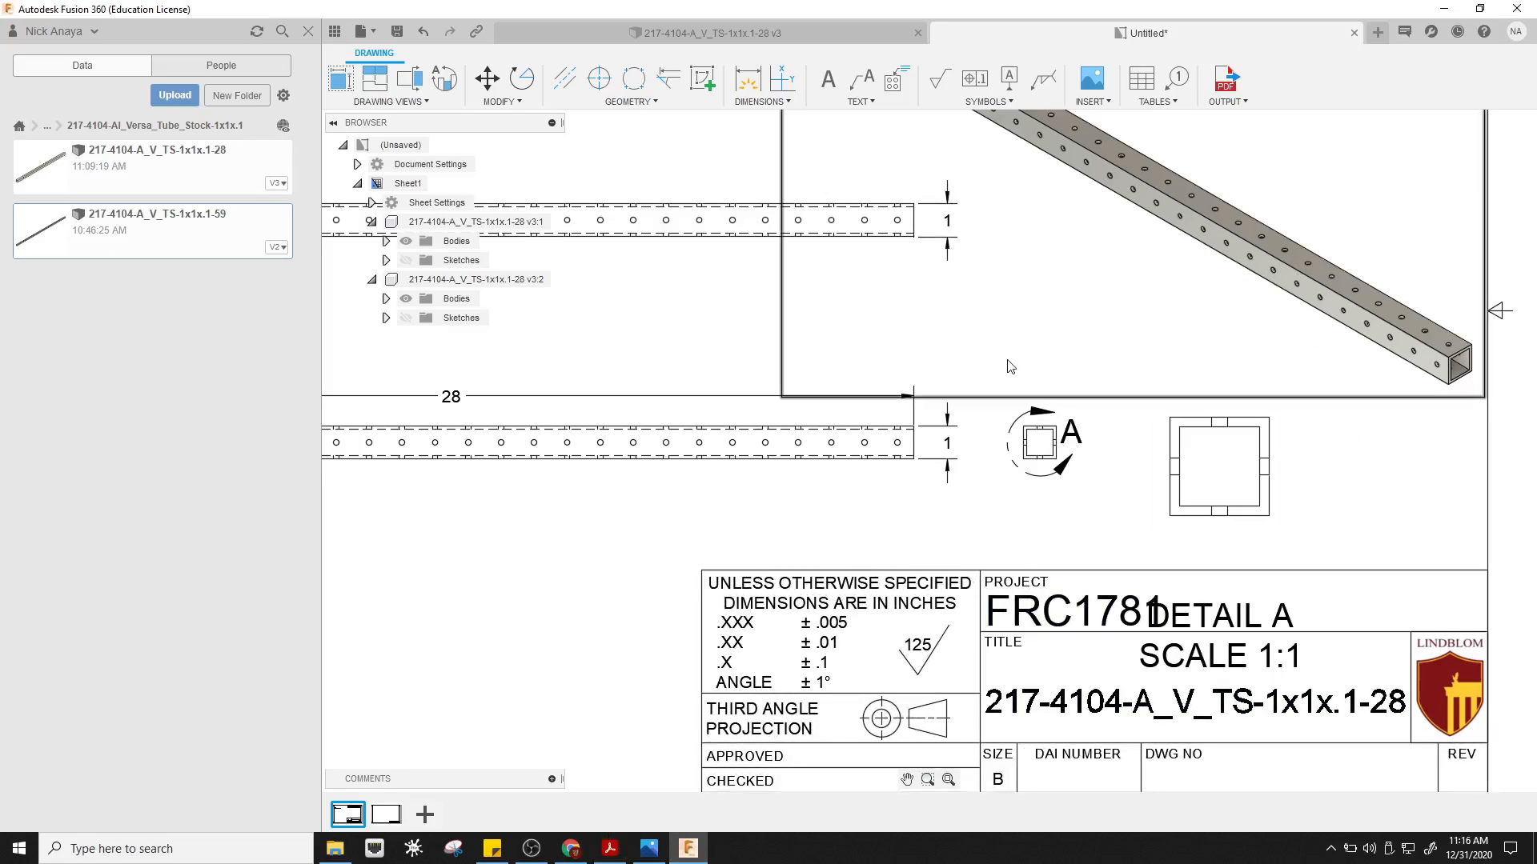
- Delete the height dimensions at the right-hand ends of the top view and the front view
click(946, 223)
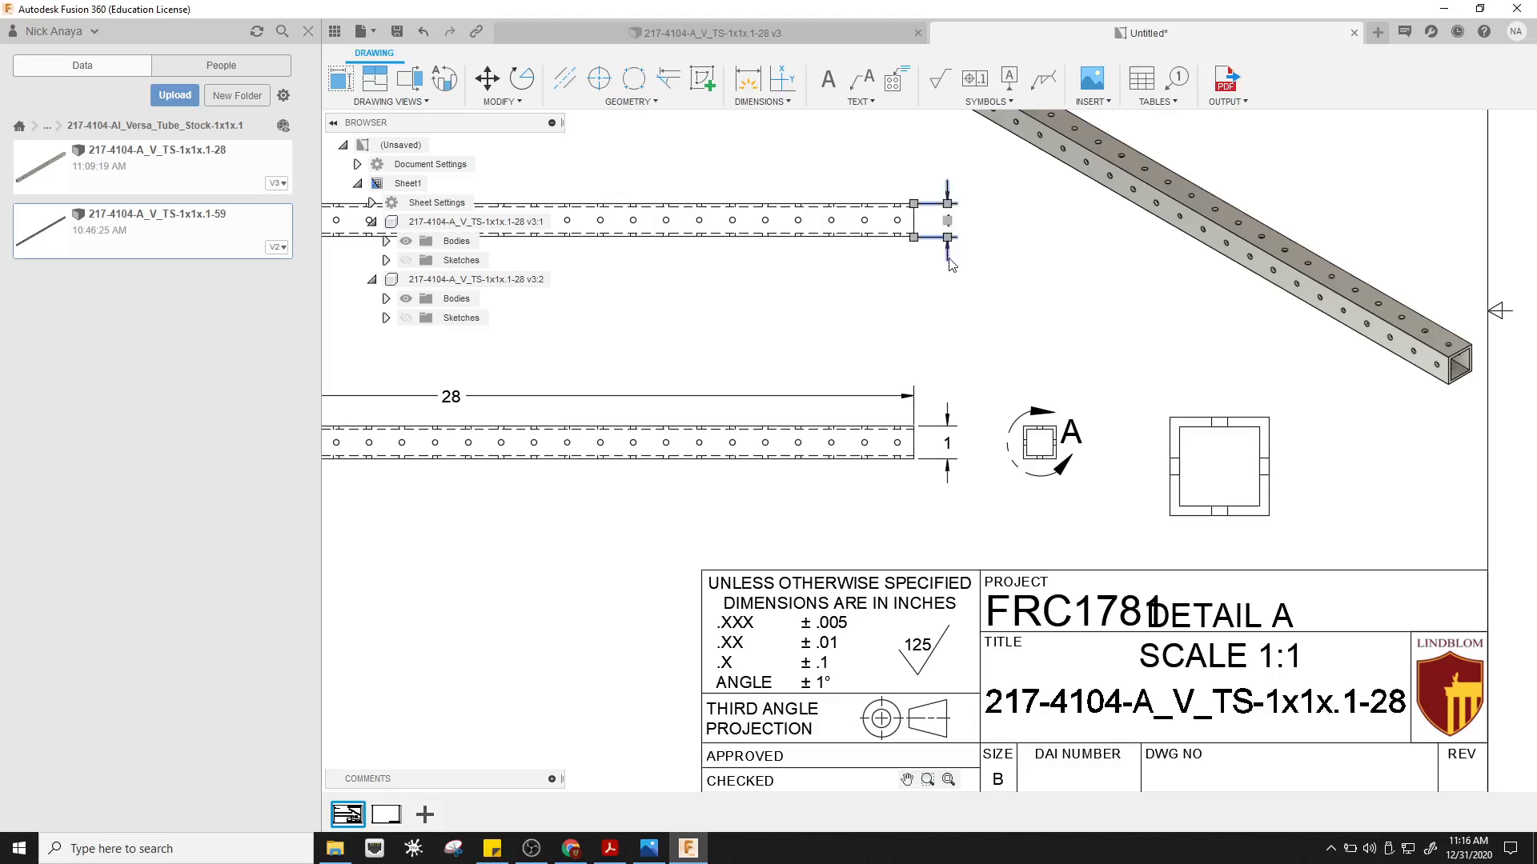
key(Delete)
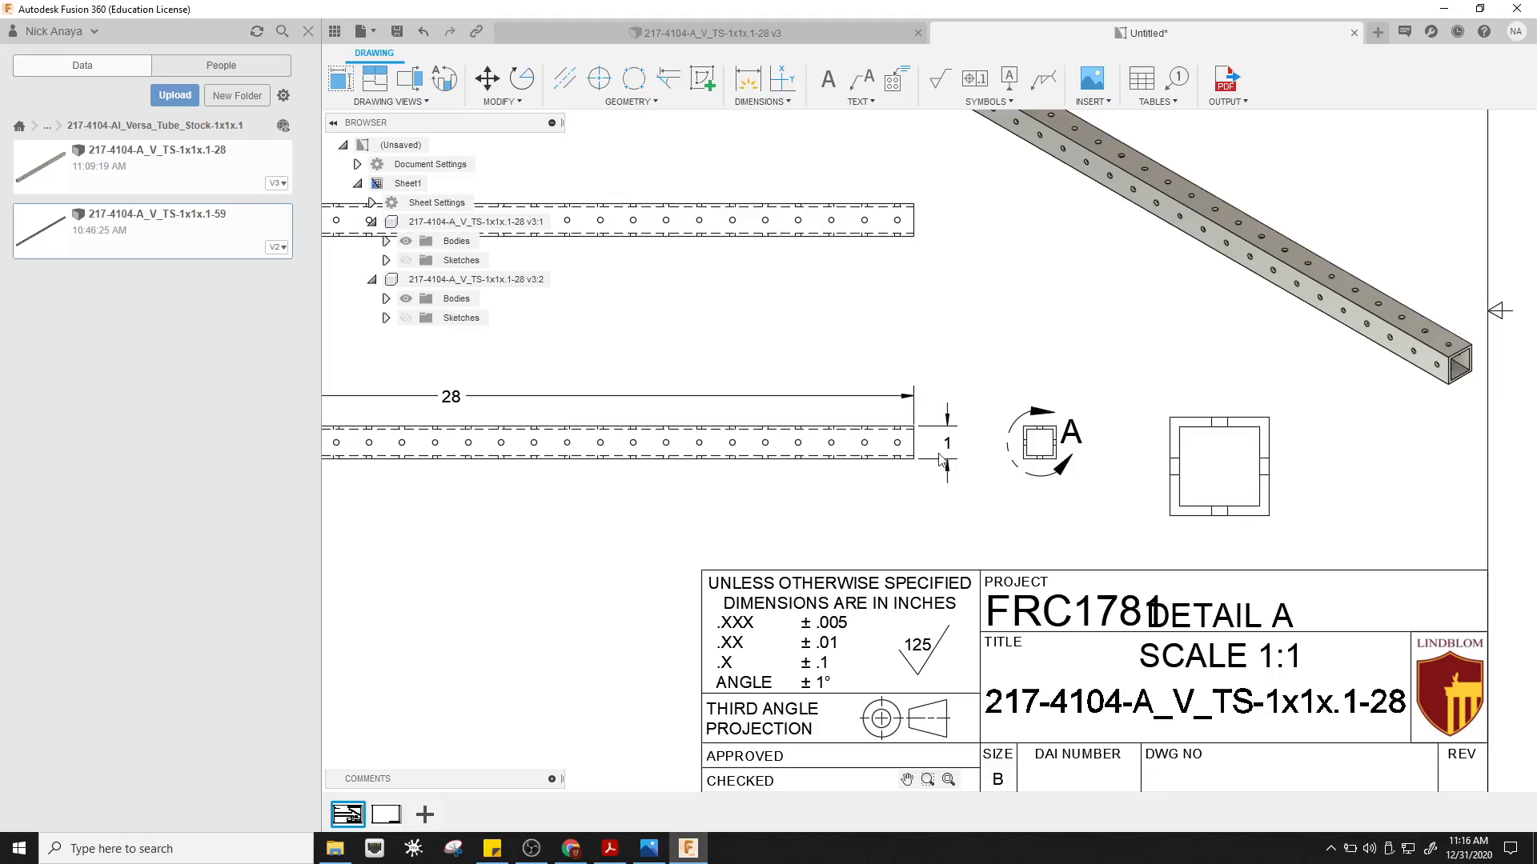
key(Delete)
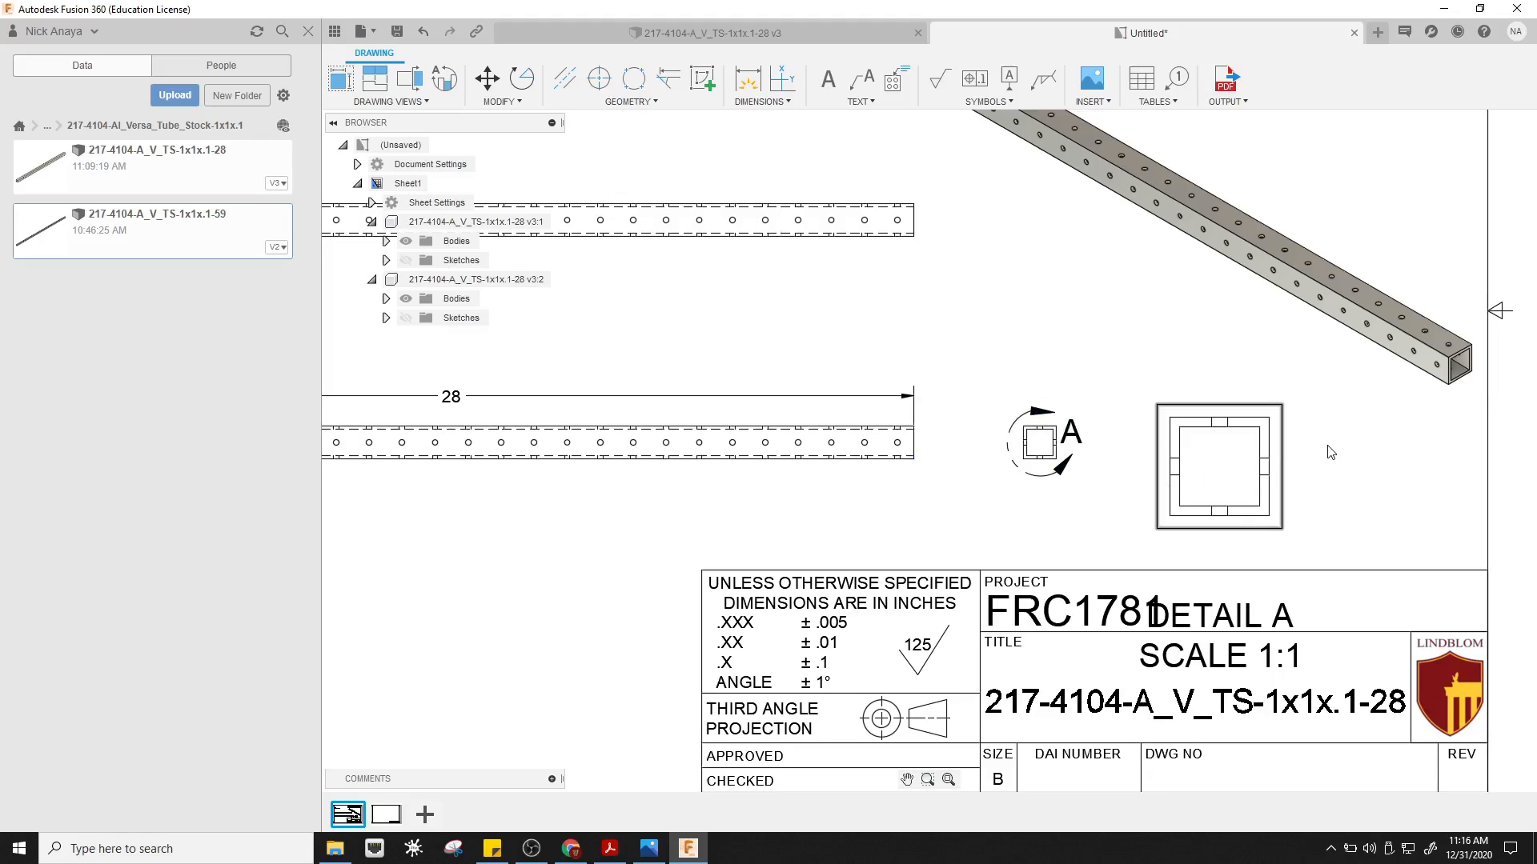
- Dimension the outer height of the tube section in detail view A on its left side and the outer width above it
click(748, 78)
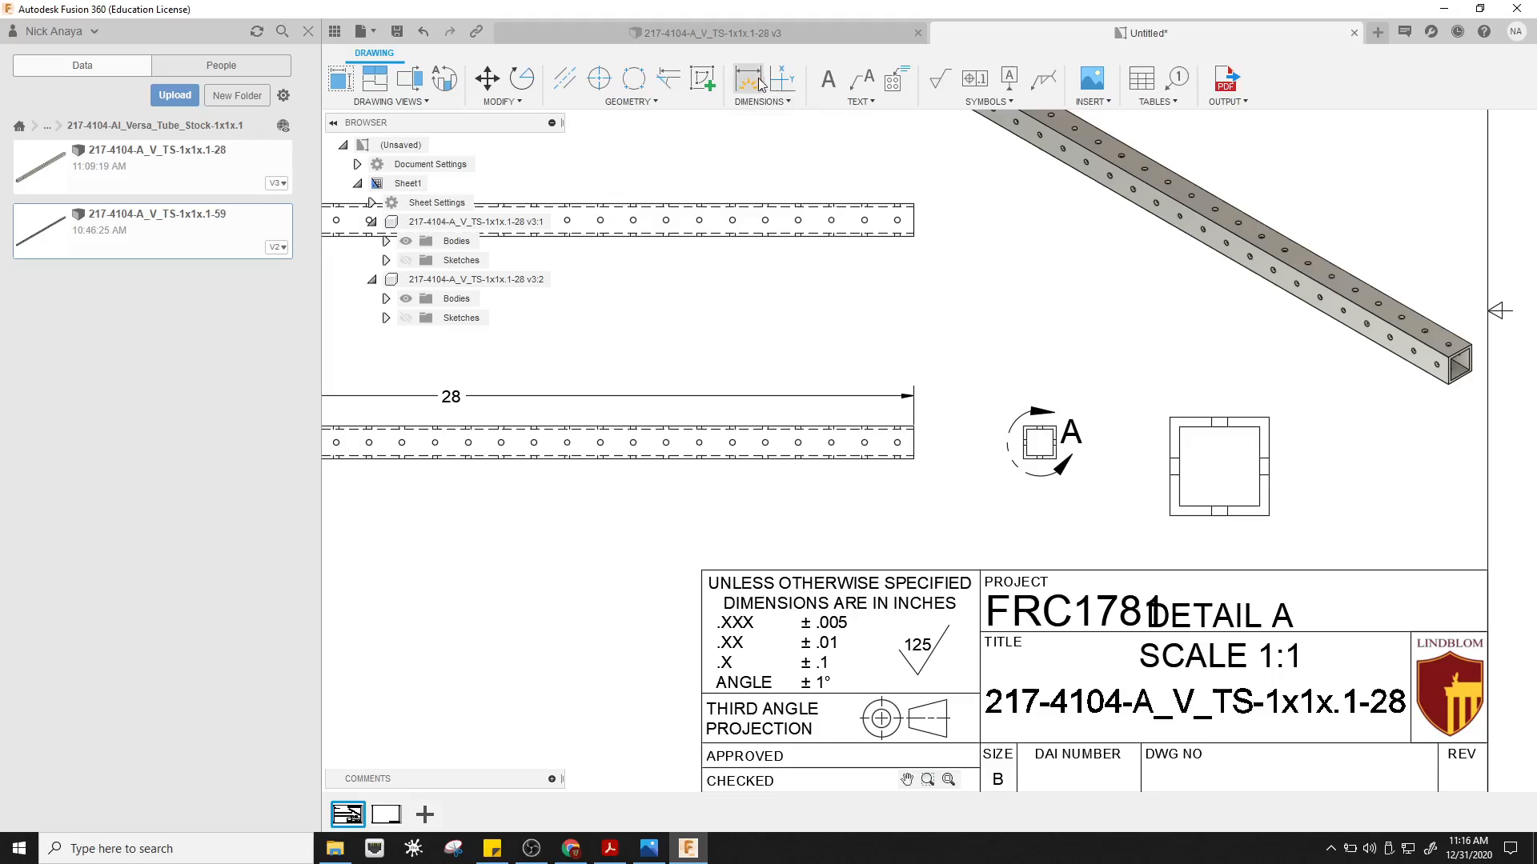
click(1179, 505)
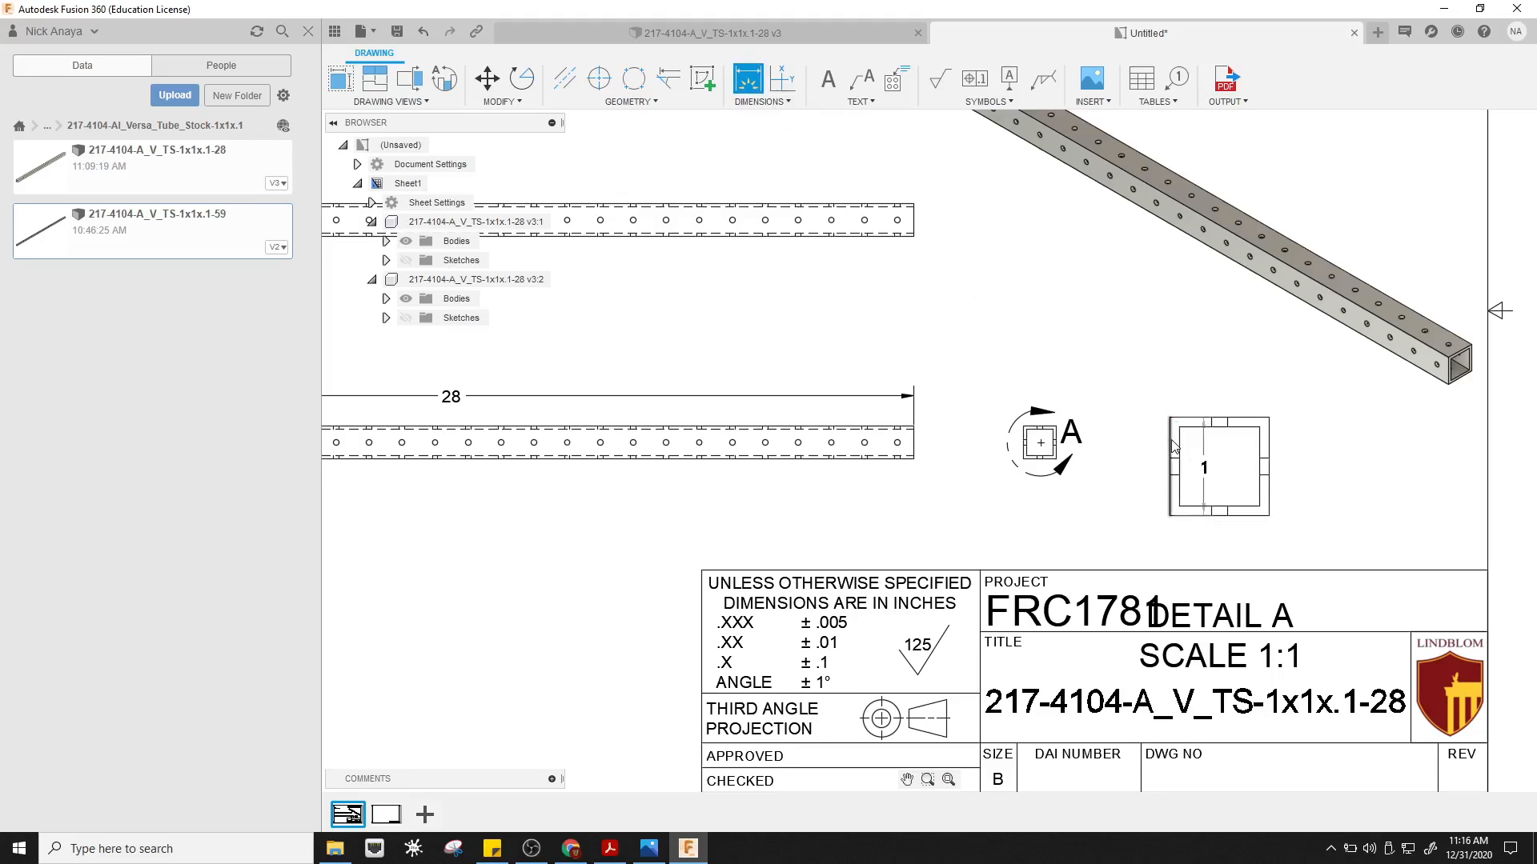
click(1170, 417)
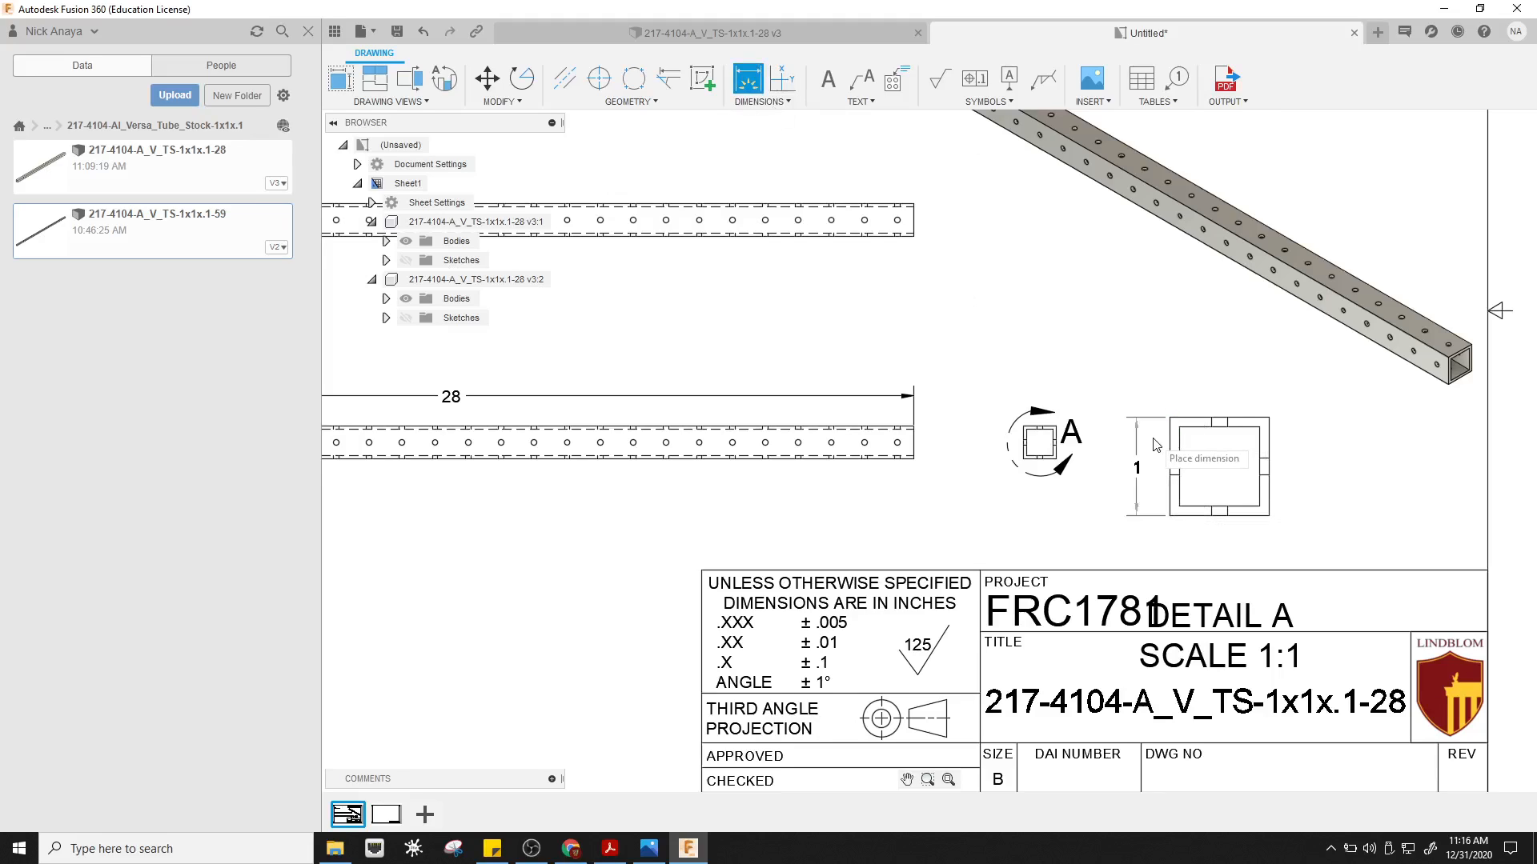
click(1156, 445)
click(1199, 422)
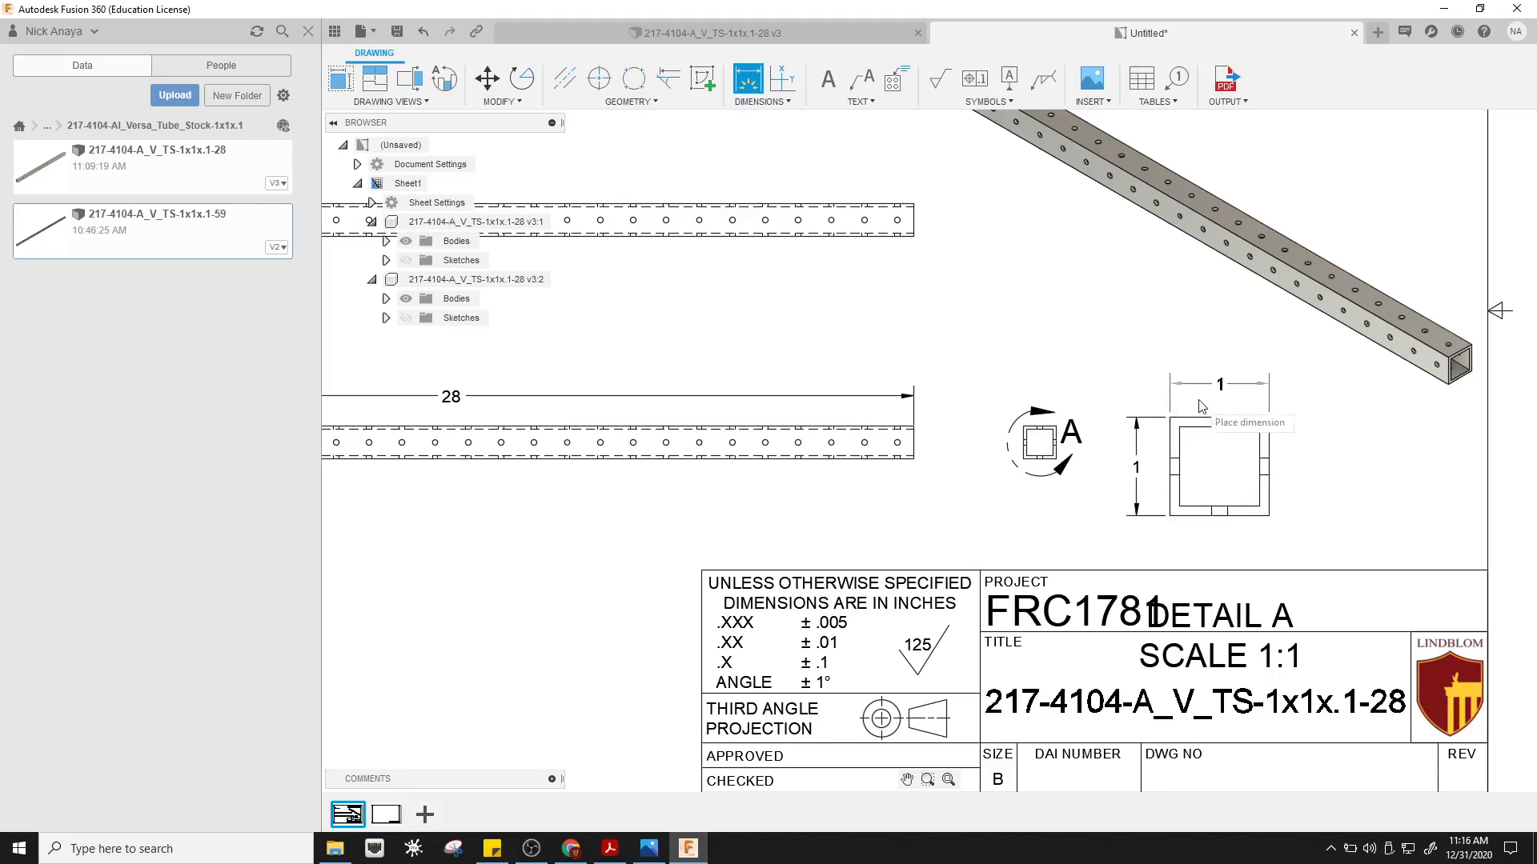
click(1205, 392)
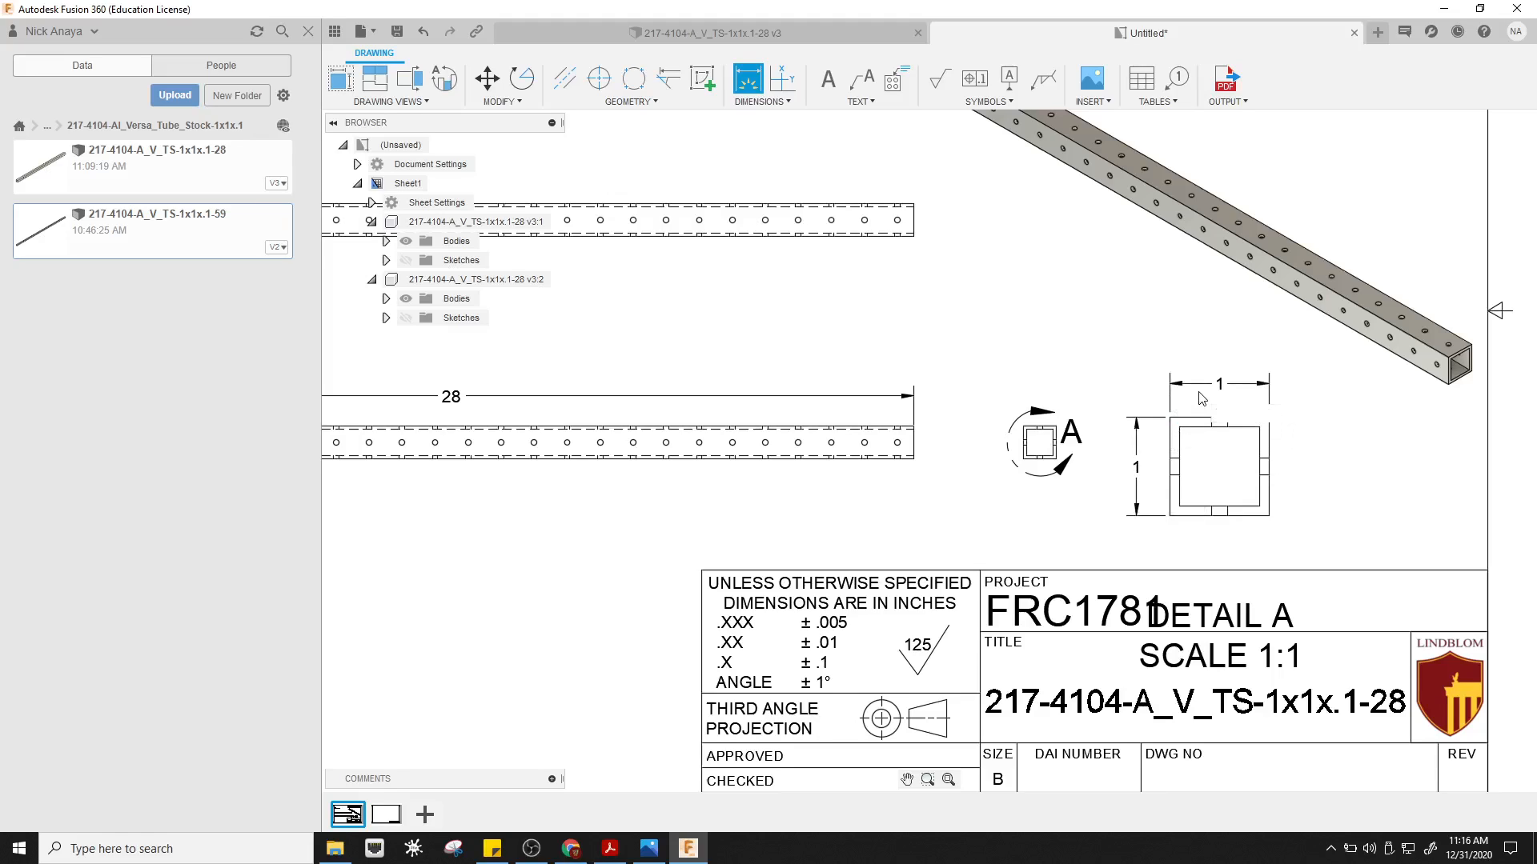
- Dimension the thickness of the tube's bottom wall in detail view A, placing it beside the lower right corner
click(1259, 497)
click(1246, 505)
click(1248, 514)
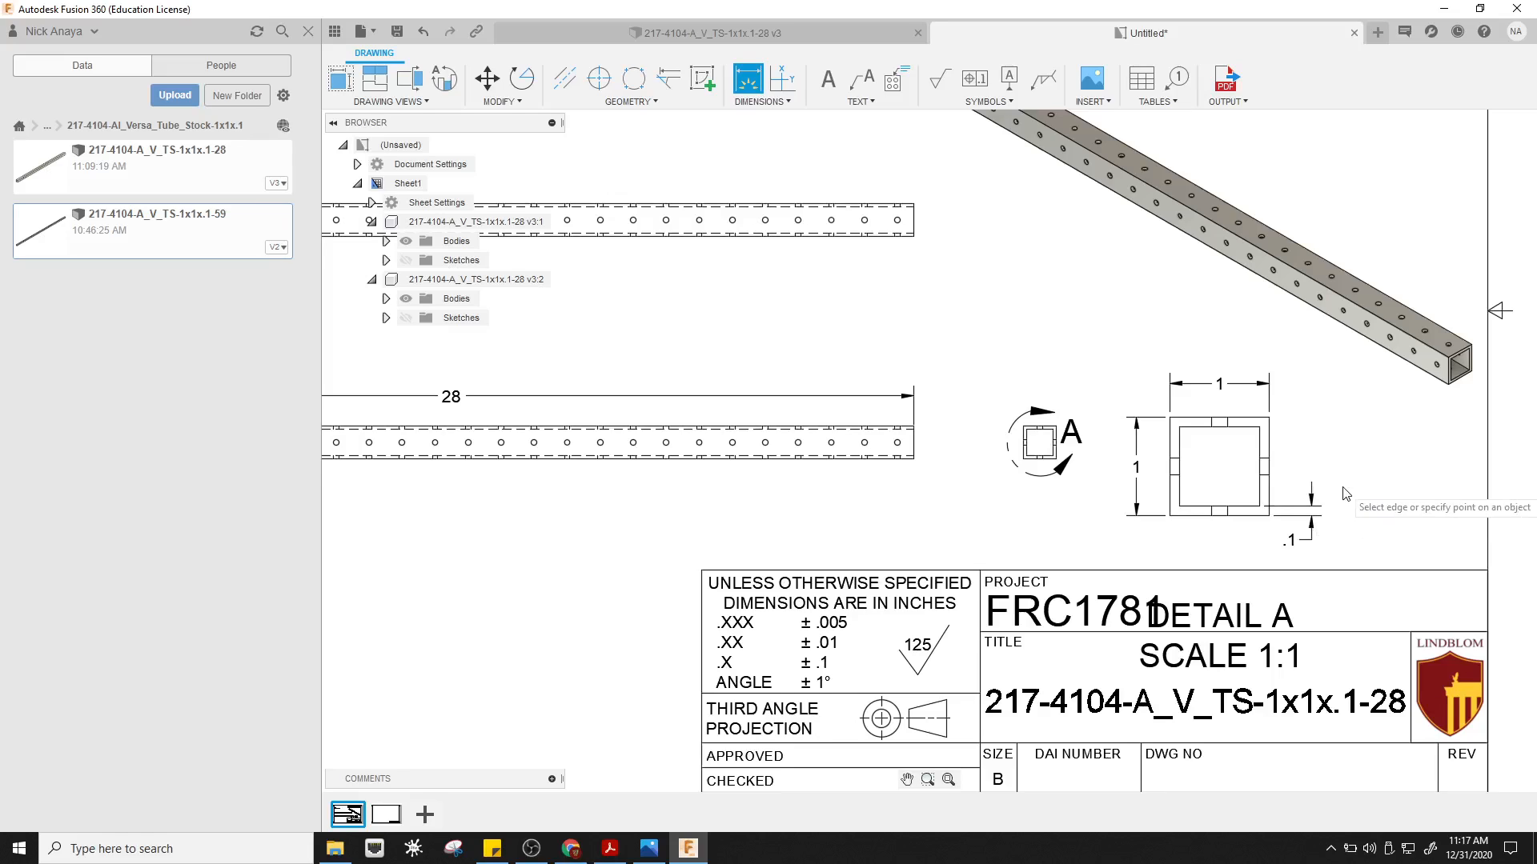
click(1311, 512)
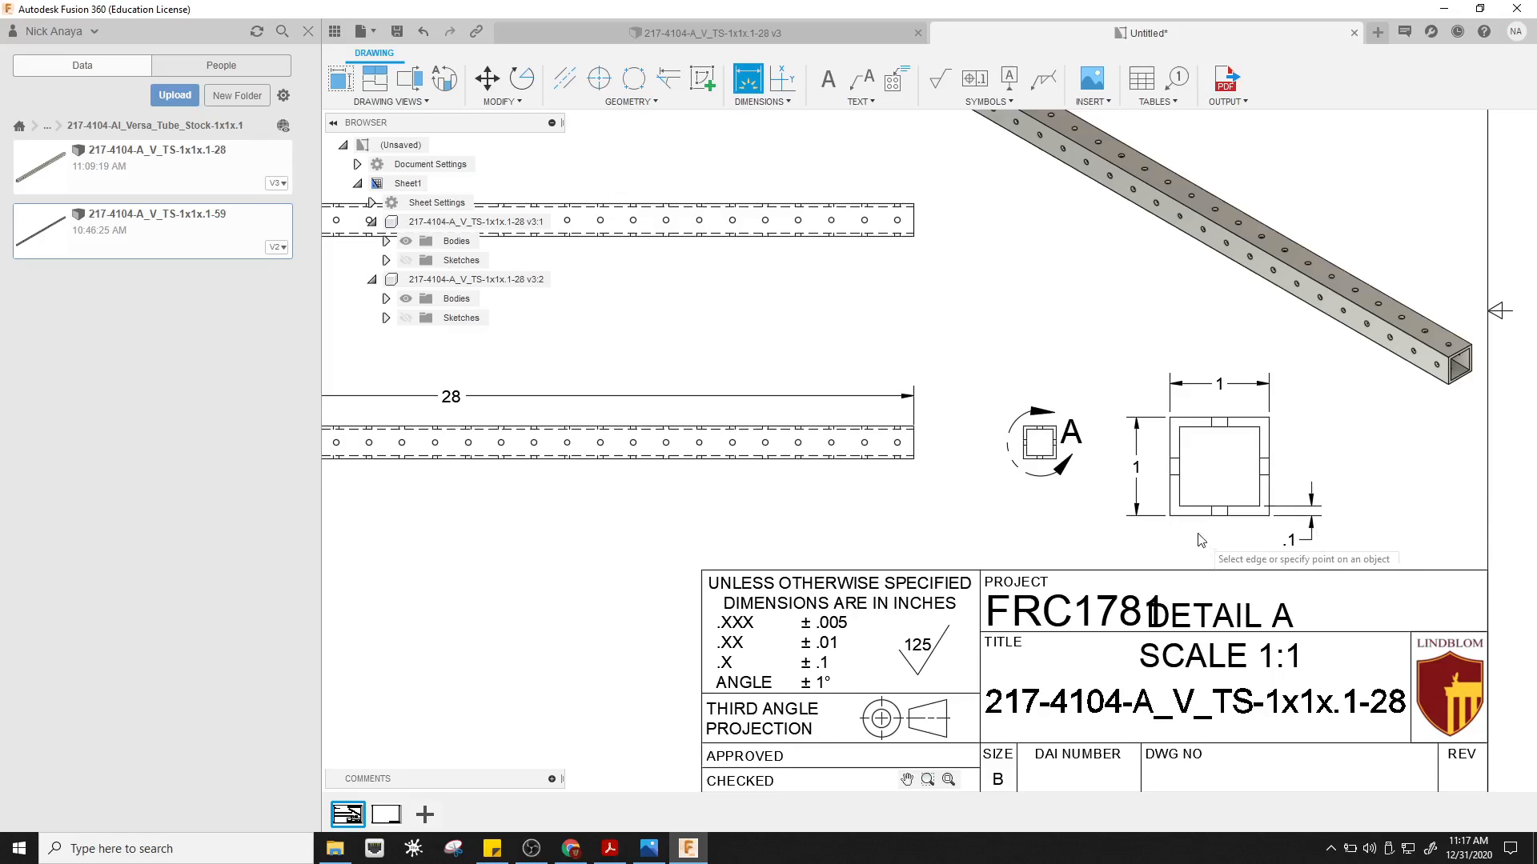
click(1168, 502)
click(1180, 497)
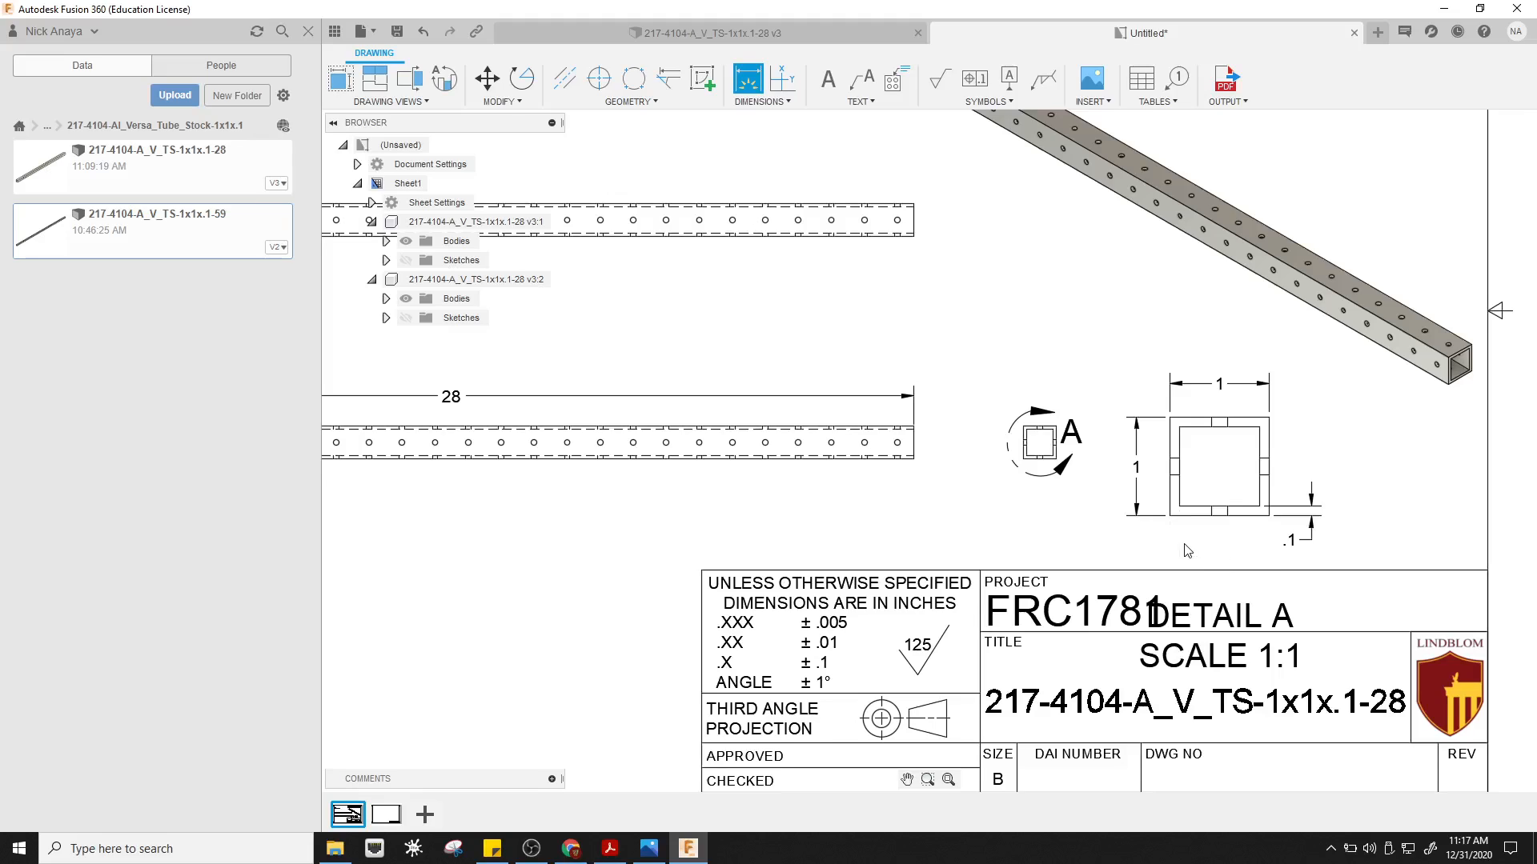
key(Escape)
- Add a leader note reading "Uniform Thickness 0.100"" to the right outer edge of the tube section in detail view A
click(862, 78)
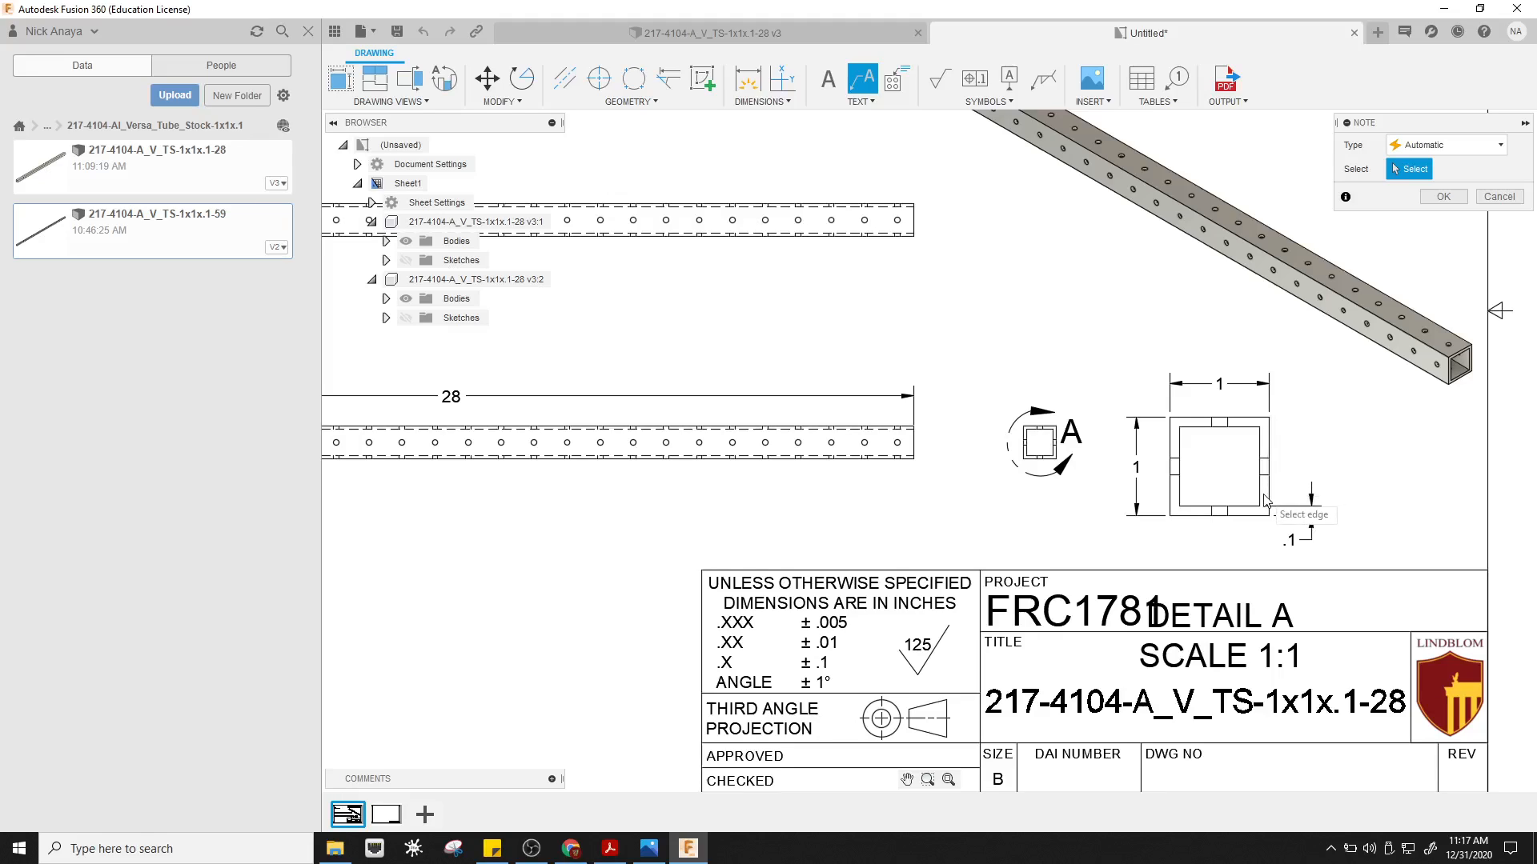
click(1270, 445)
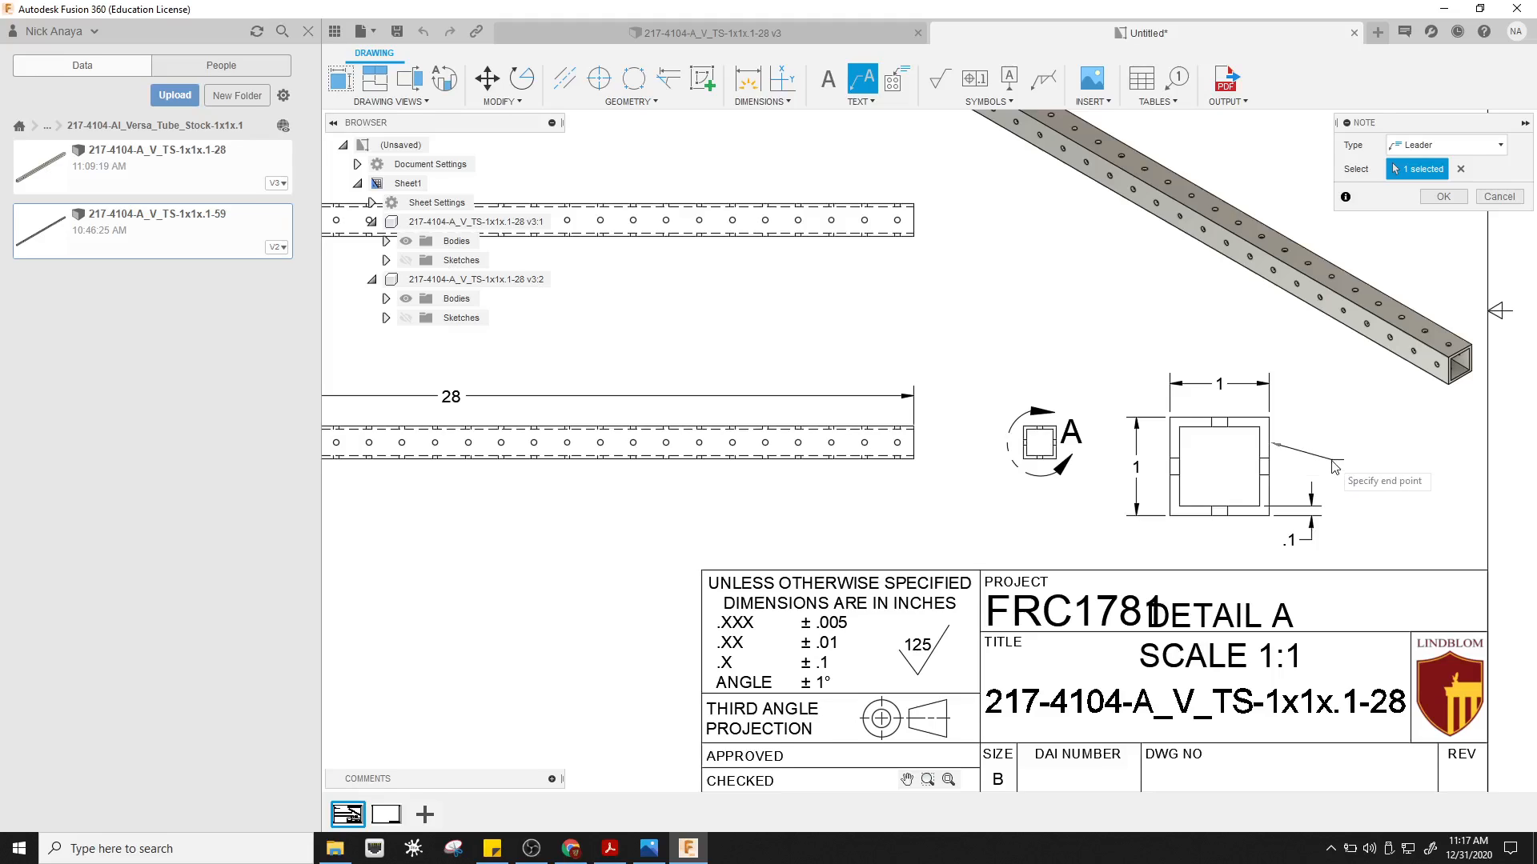
click(1334, 462)
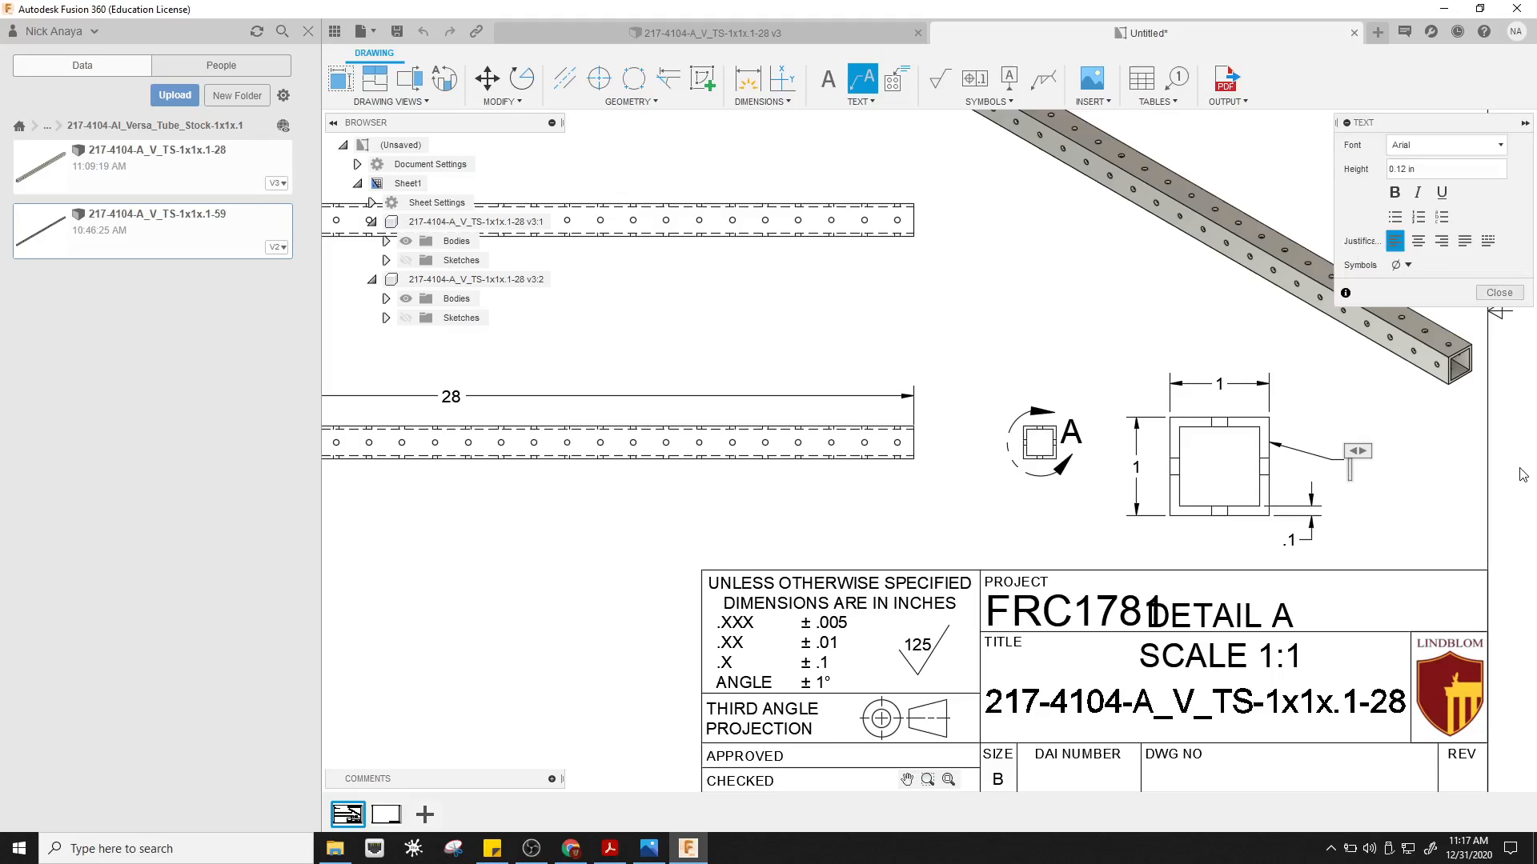
text(Uniform)
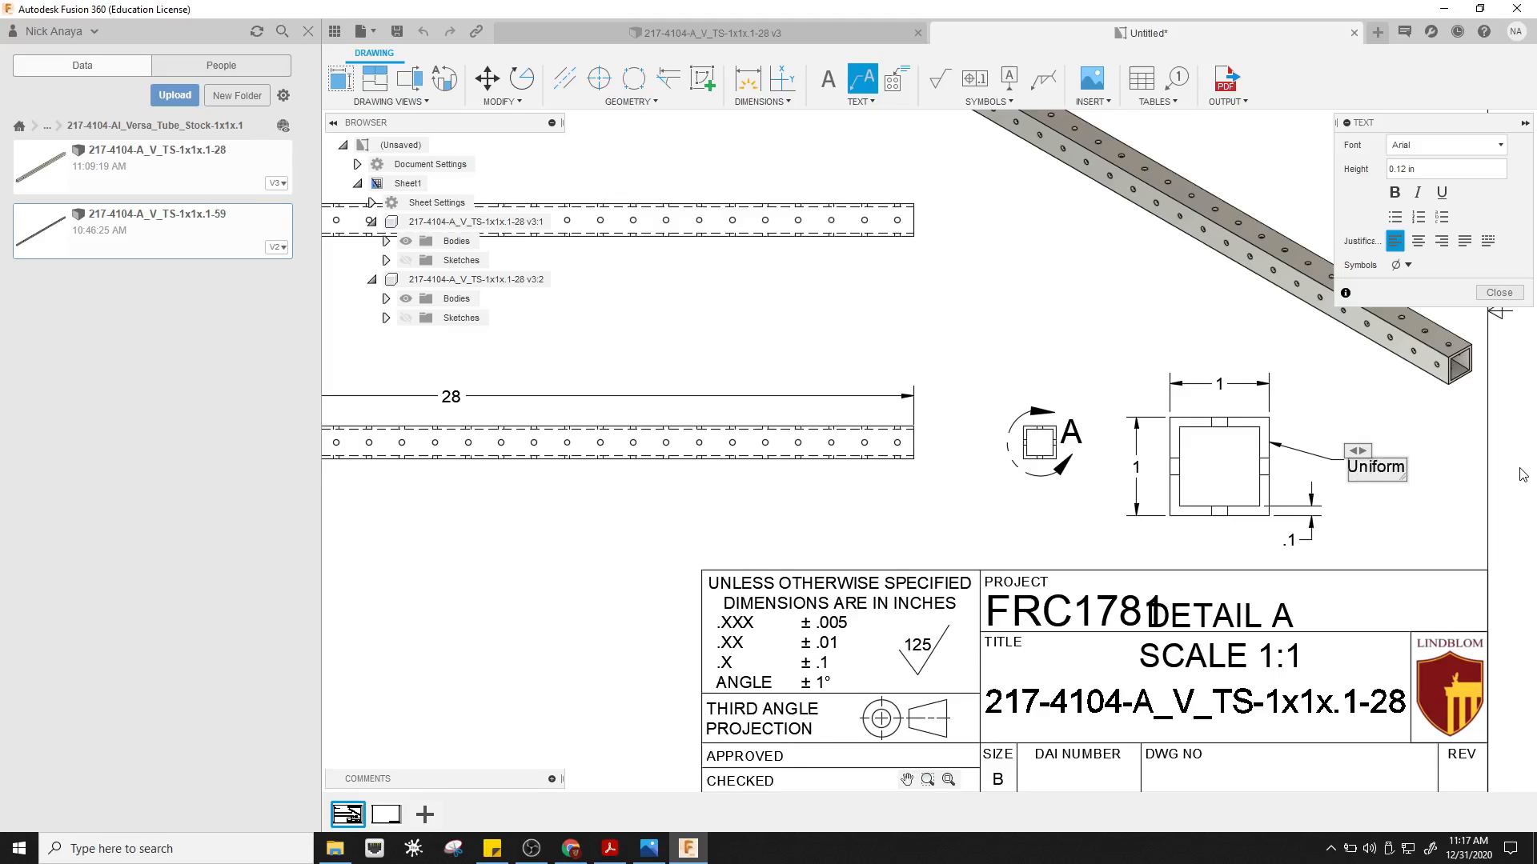
text( 0.1 Thic)
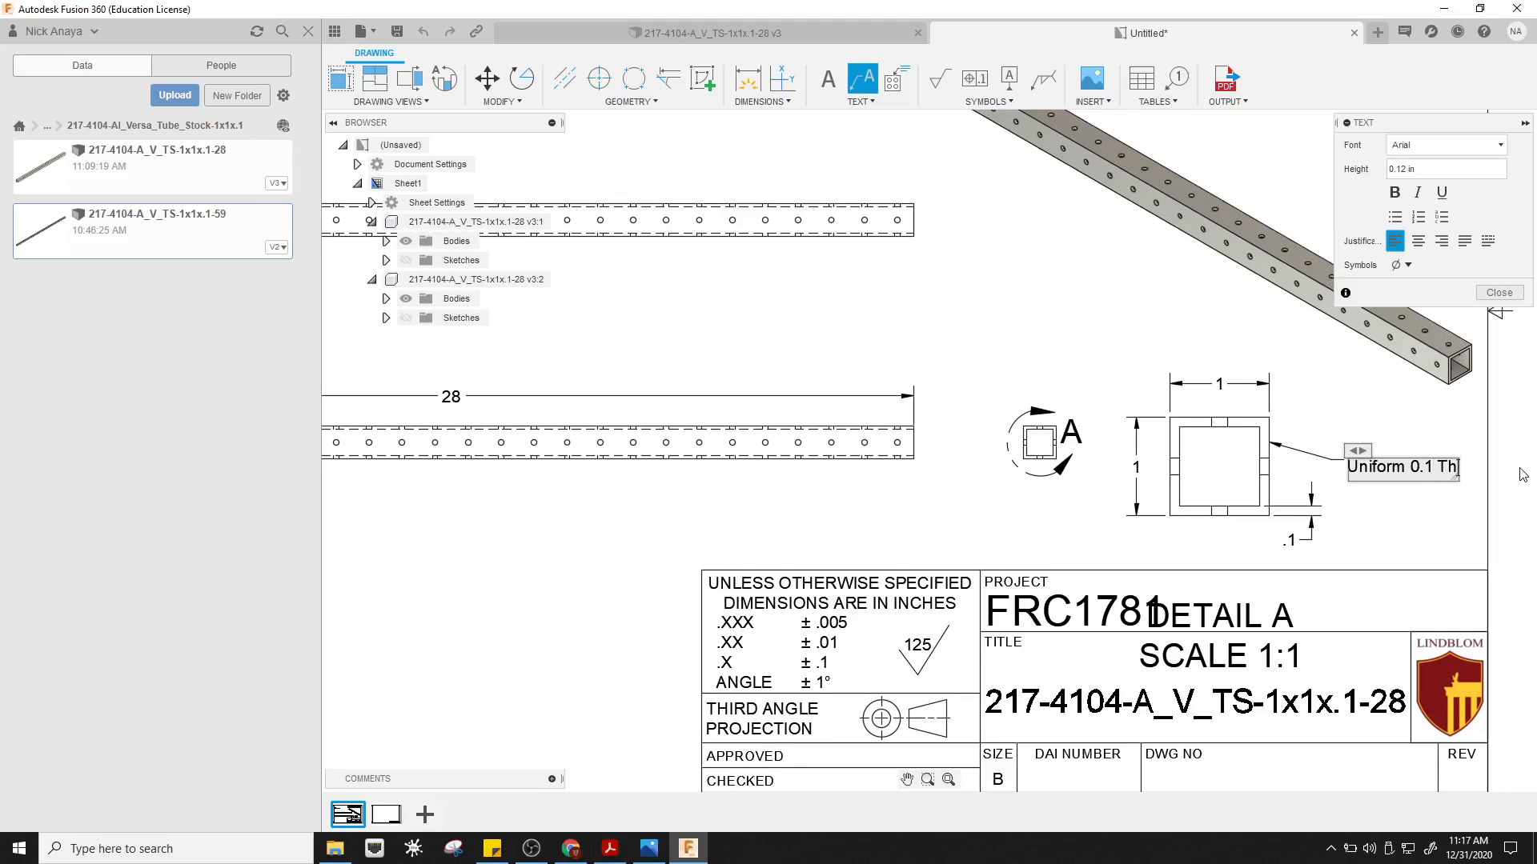
key(BackSpace)
key(BackSpace)
key(BackSpace)
key(BackSpace)
key(BackSpace)
key(BackSpace)
key(BackSpace)
key(BackSpace)
key(BackSpace)
text(Thickness)
key(Return)
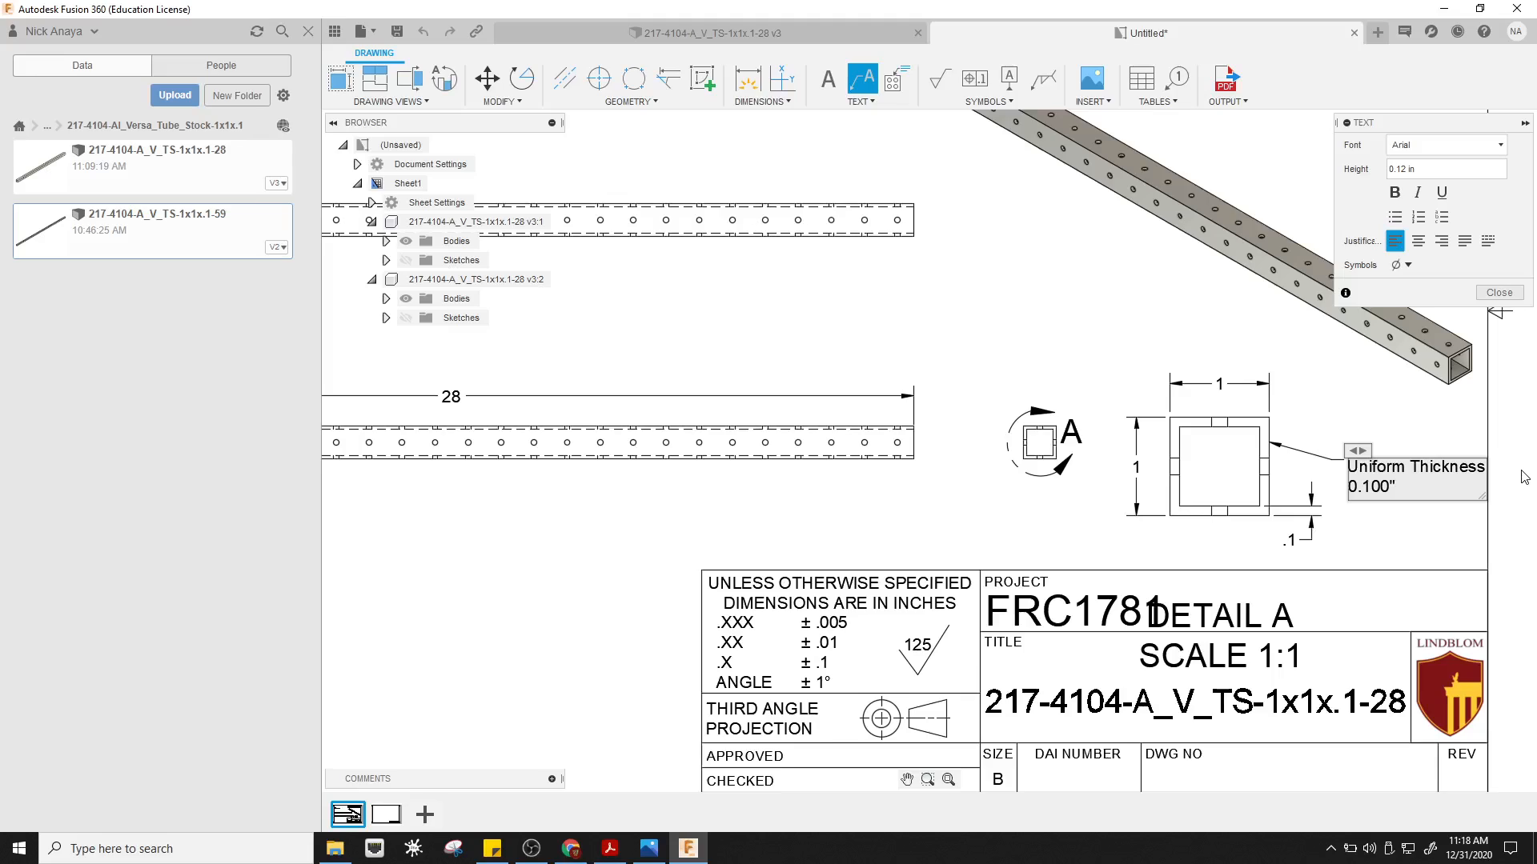
- Break the leader note's text after "Uniform" so it runs over three lines, and finish the note
click(1413, 466)
key(Return)
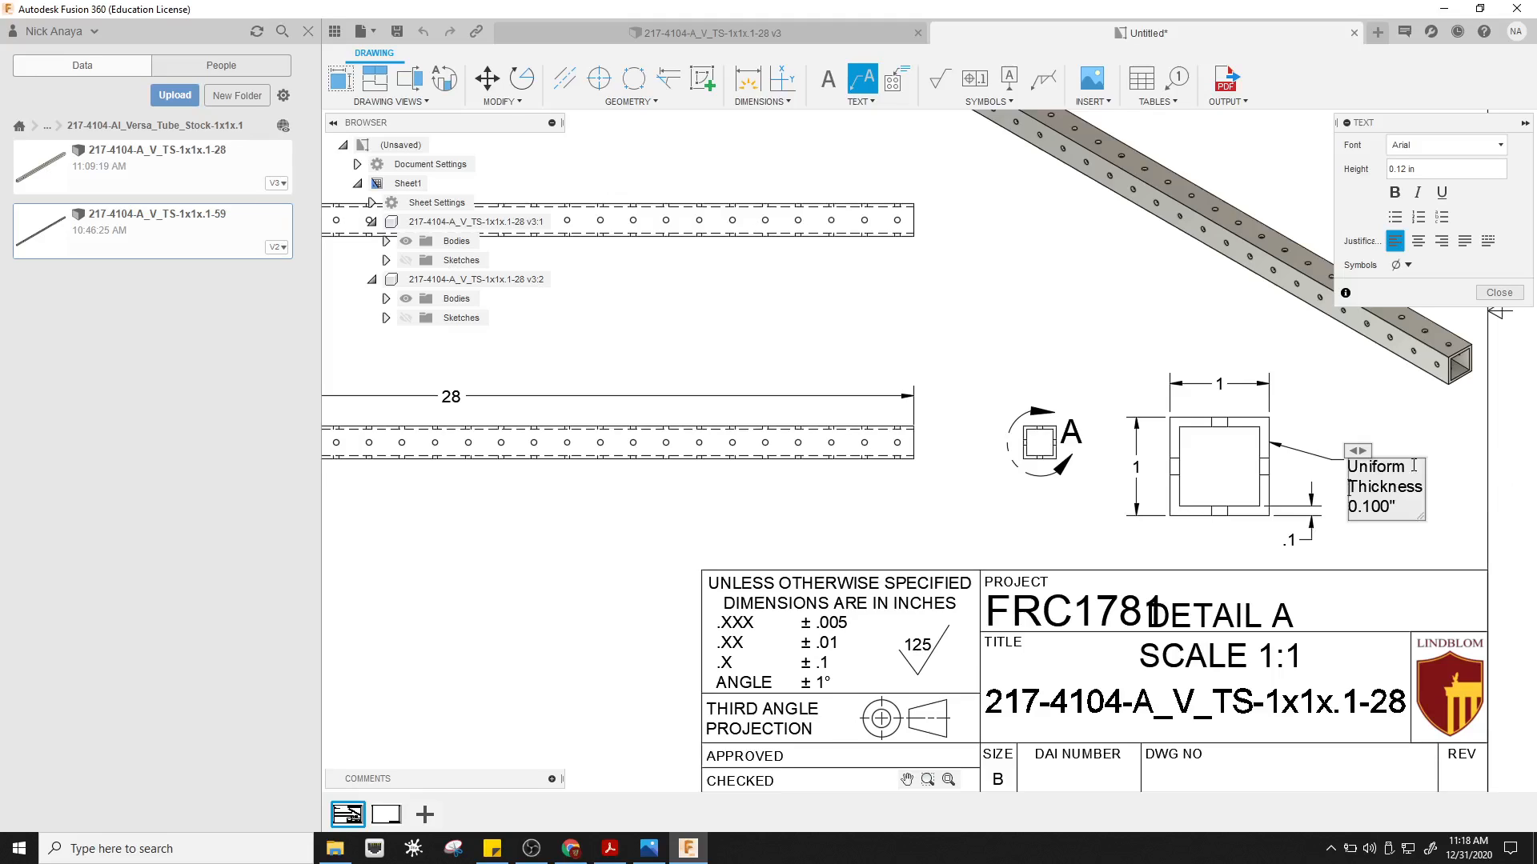
click(1458, 449)
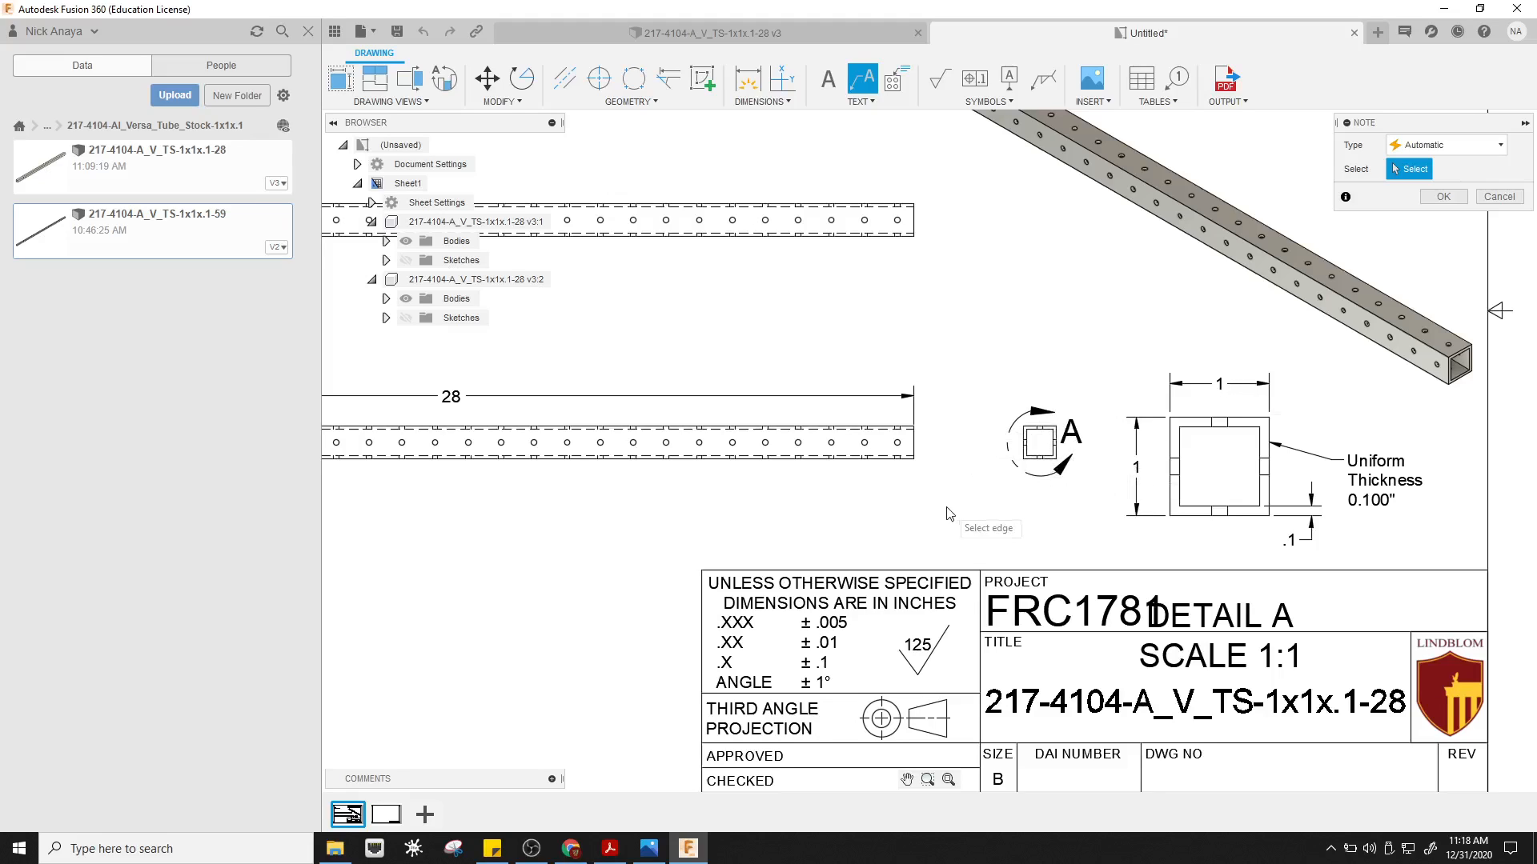
middle_drag(881, 506, 1345, 504)
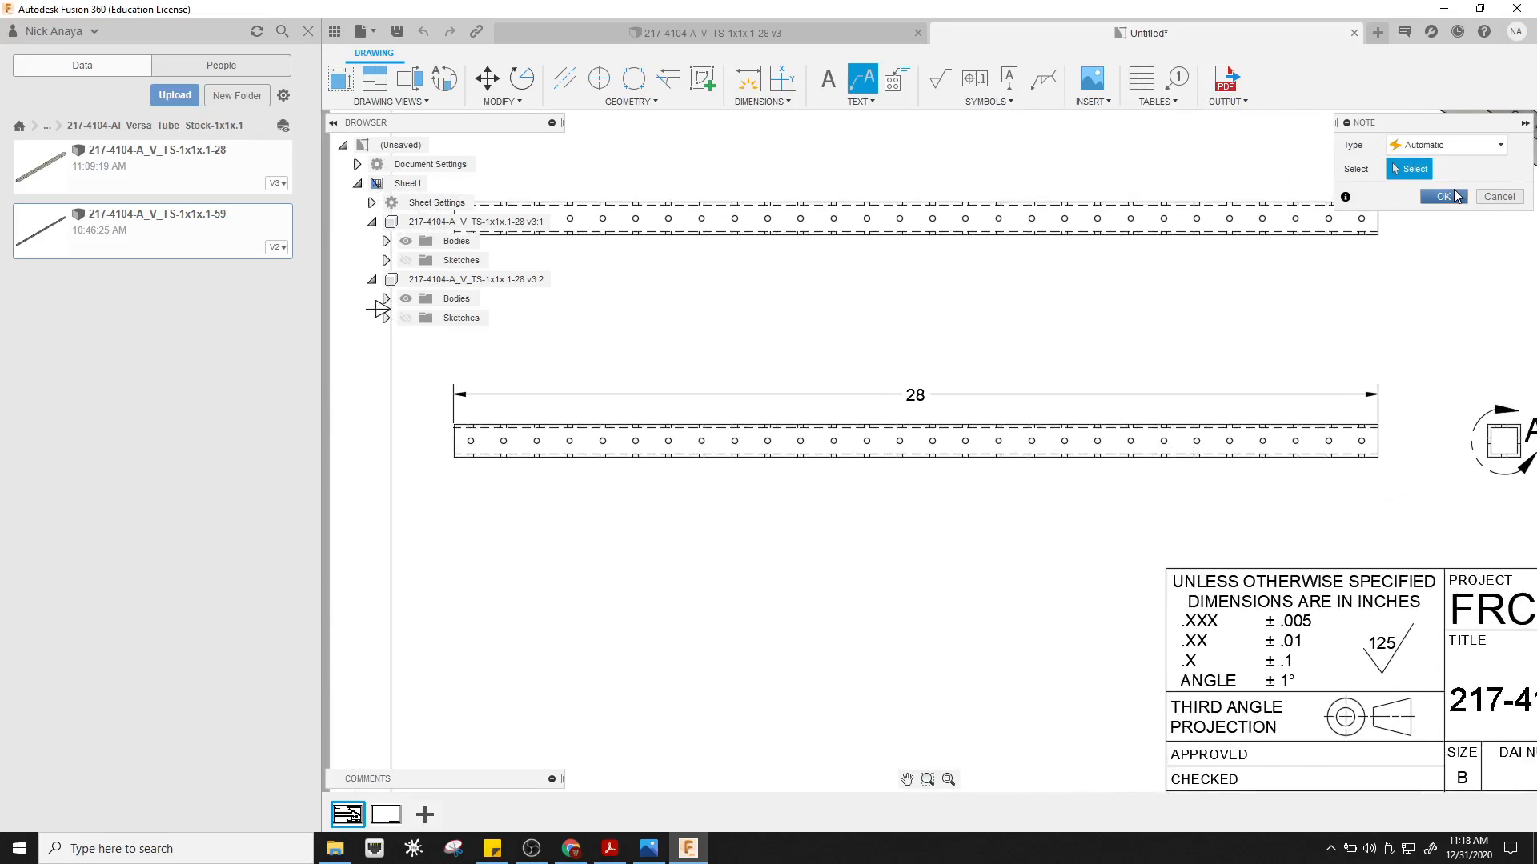
click(1444, 197)
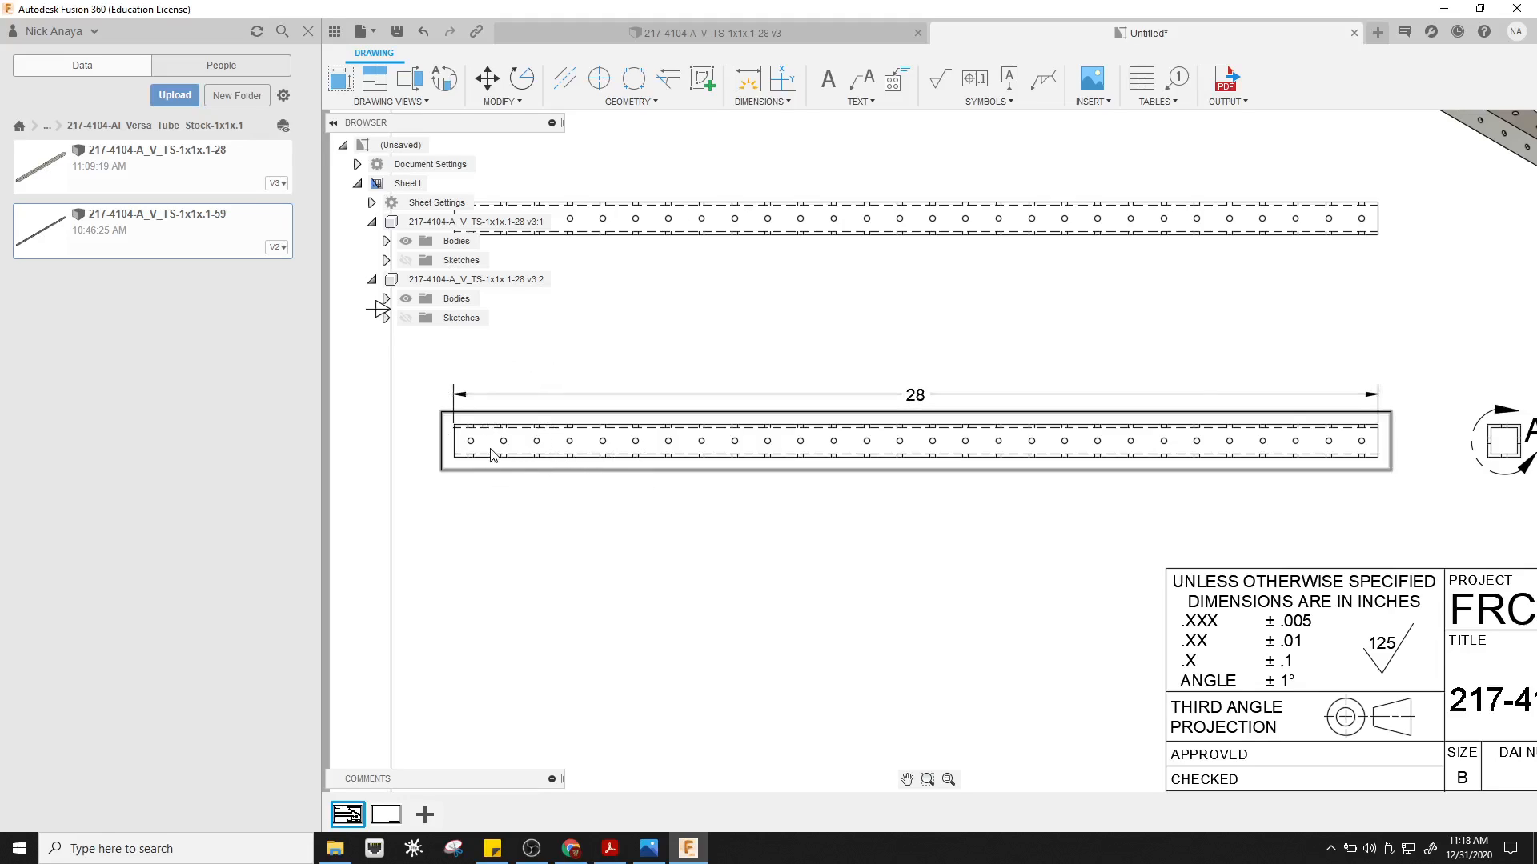
- Create detail view B at 1:1 scale around the third hole from the front view's left end, enclosing the tube end, and place it below
middle_drag(727, 514, 841, 618)
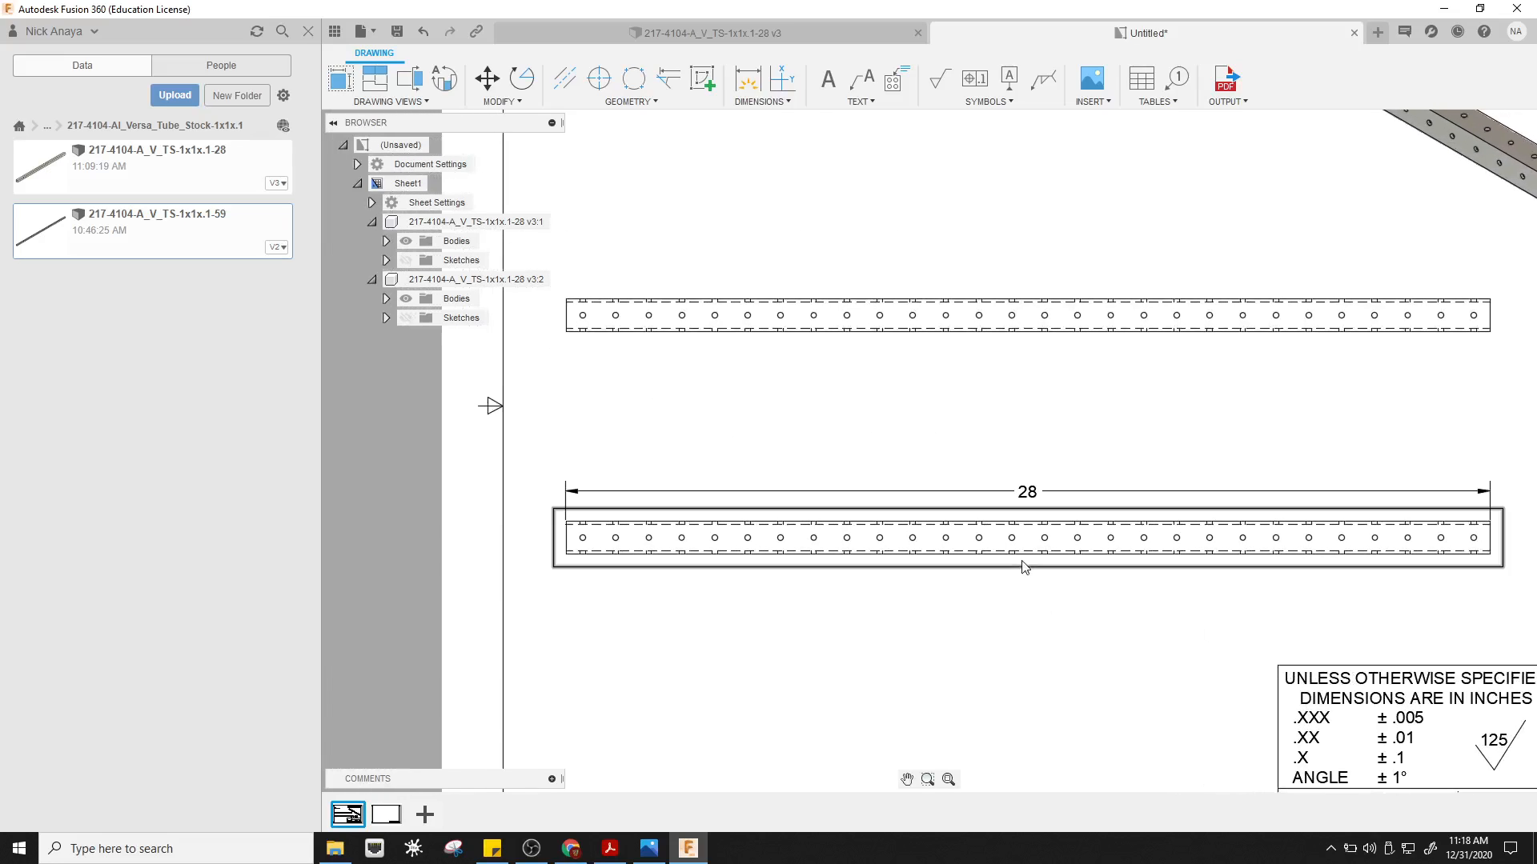
middle_drag(1070, 631, 1039, 501)
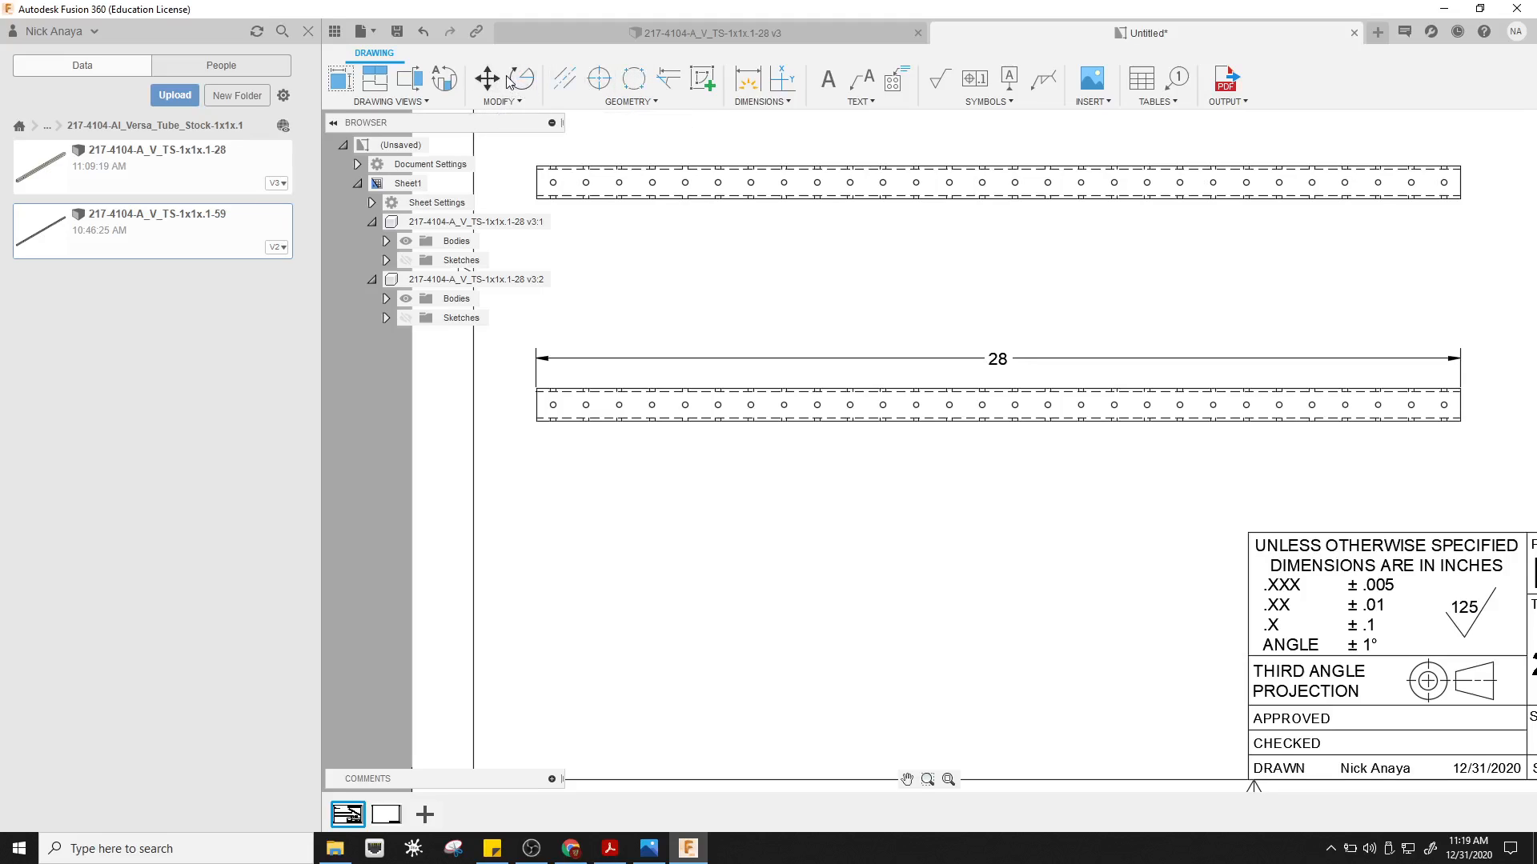
click(438, 77)
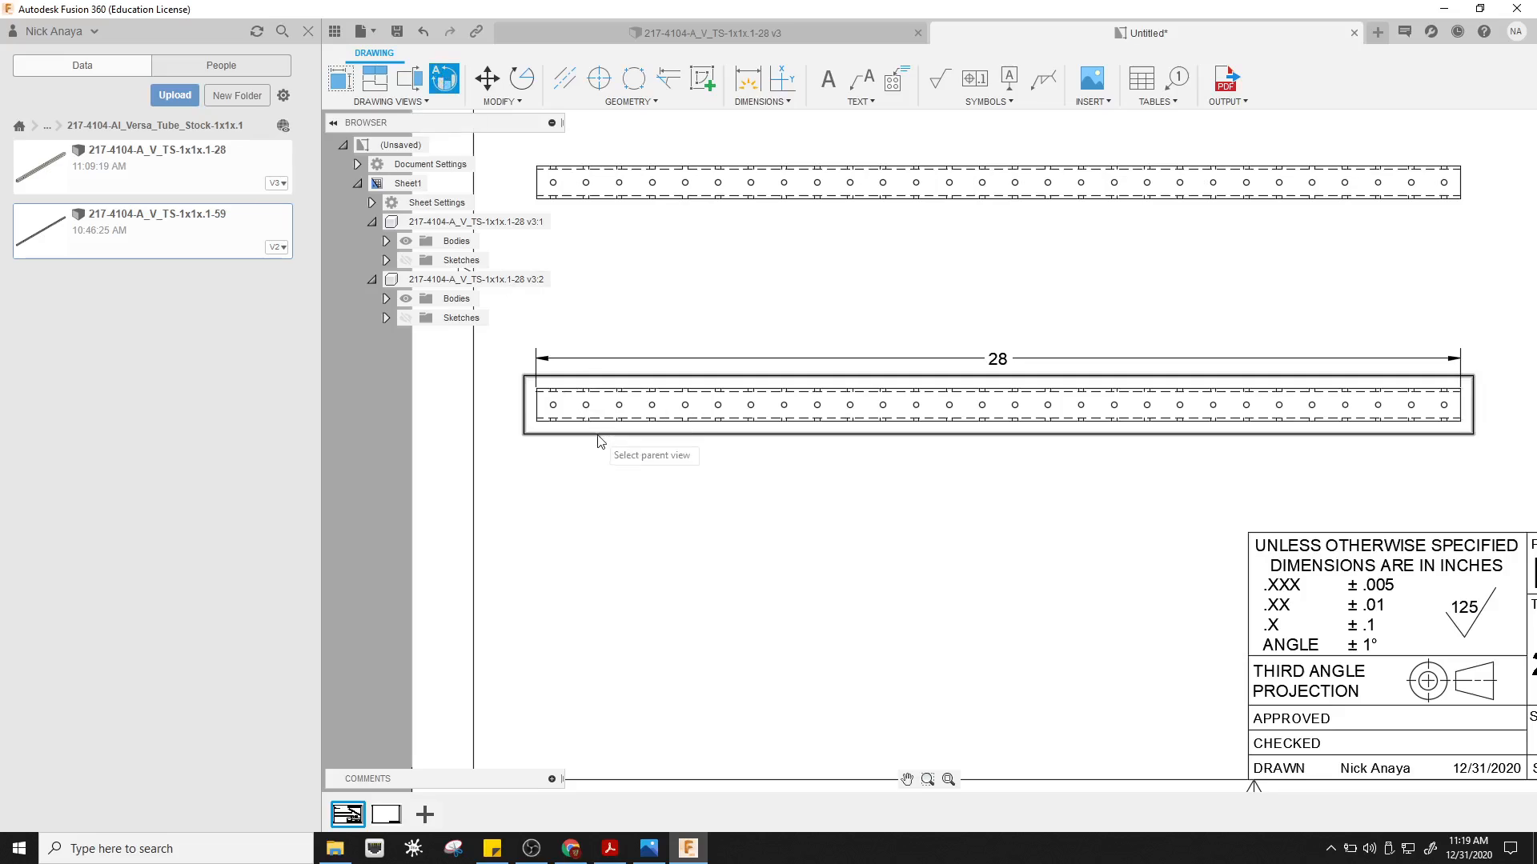
click(609, 412)
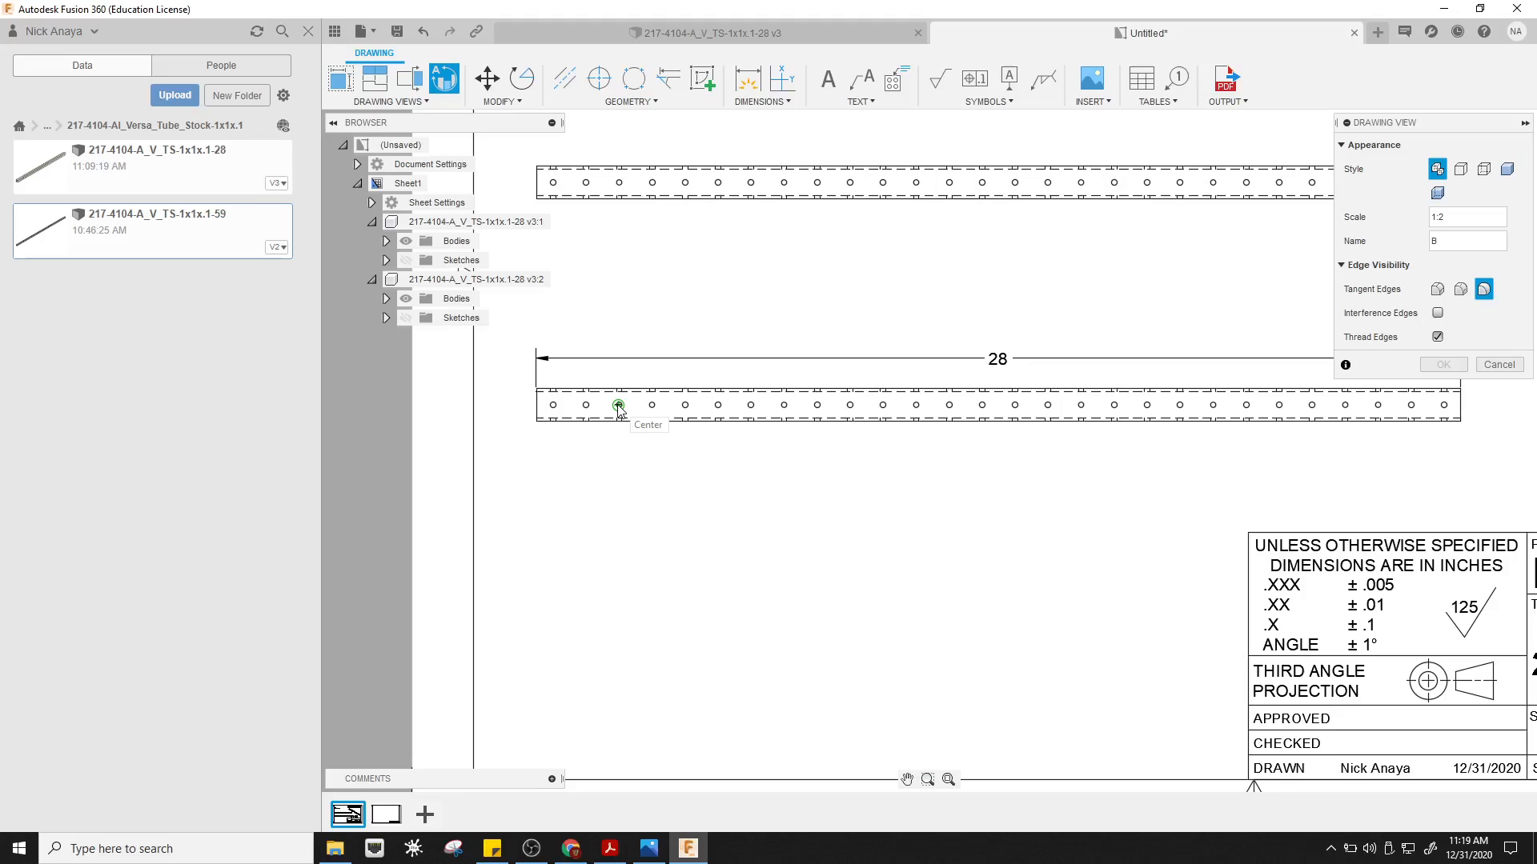
click(618, 405)
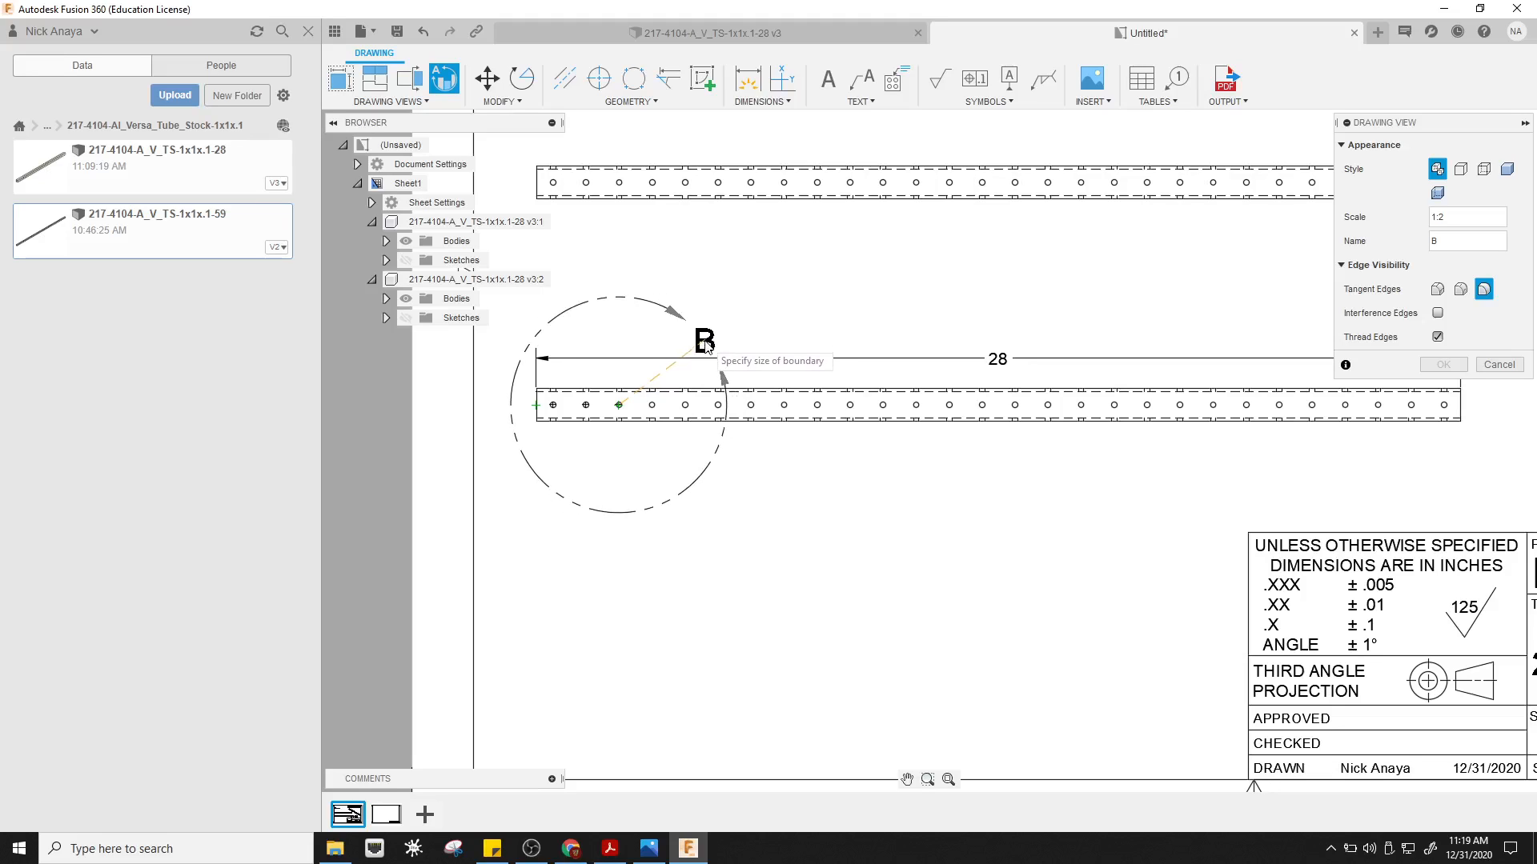
click(708, 346)
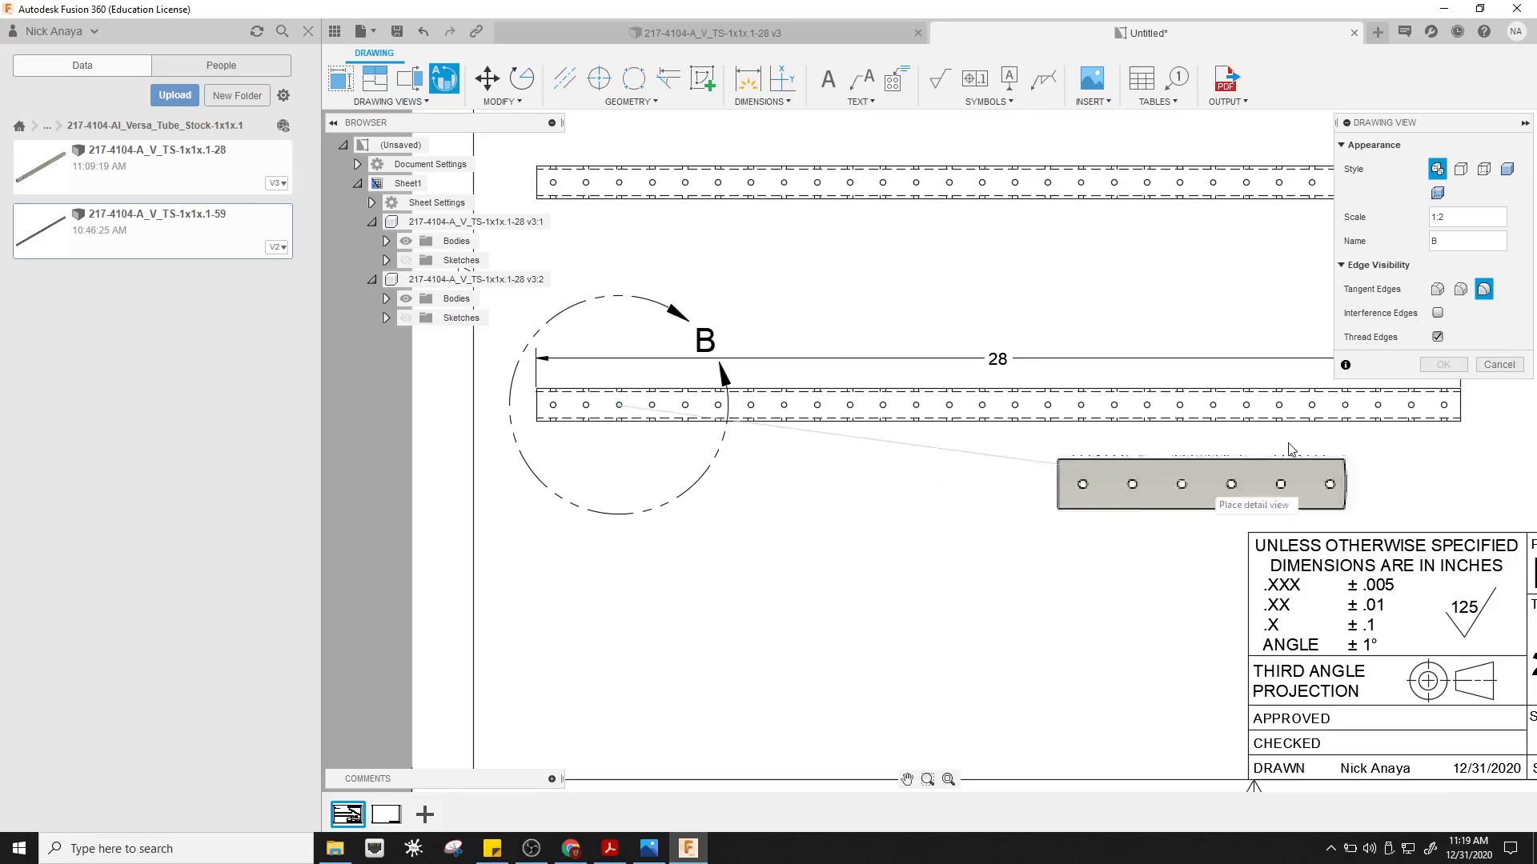
click(1454, 221)
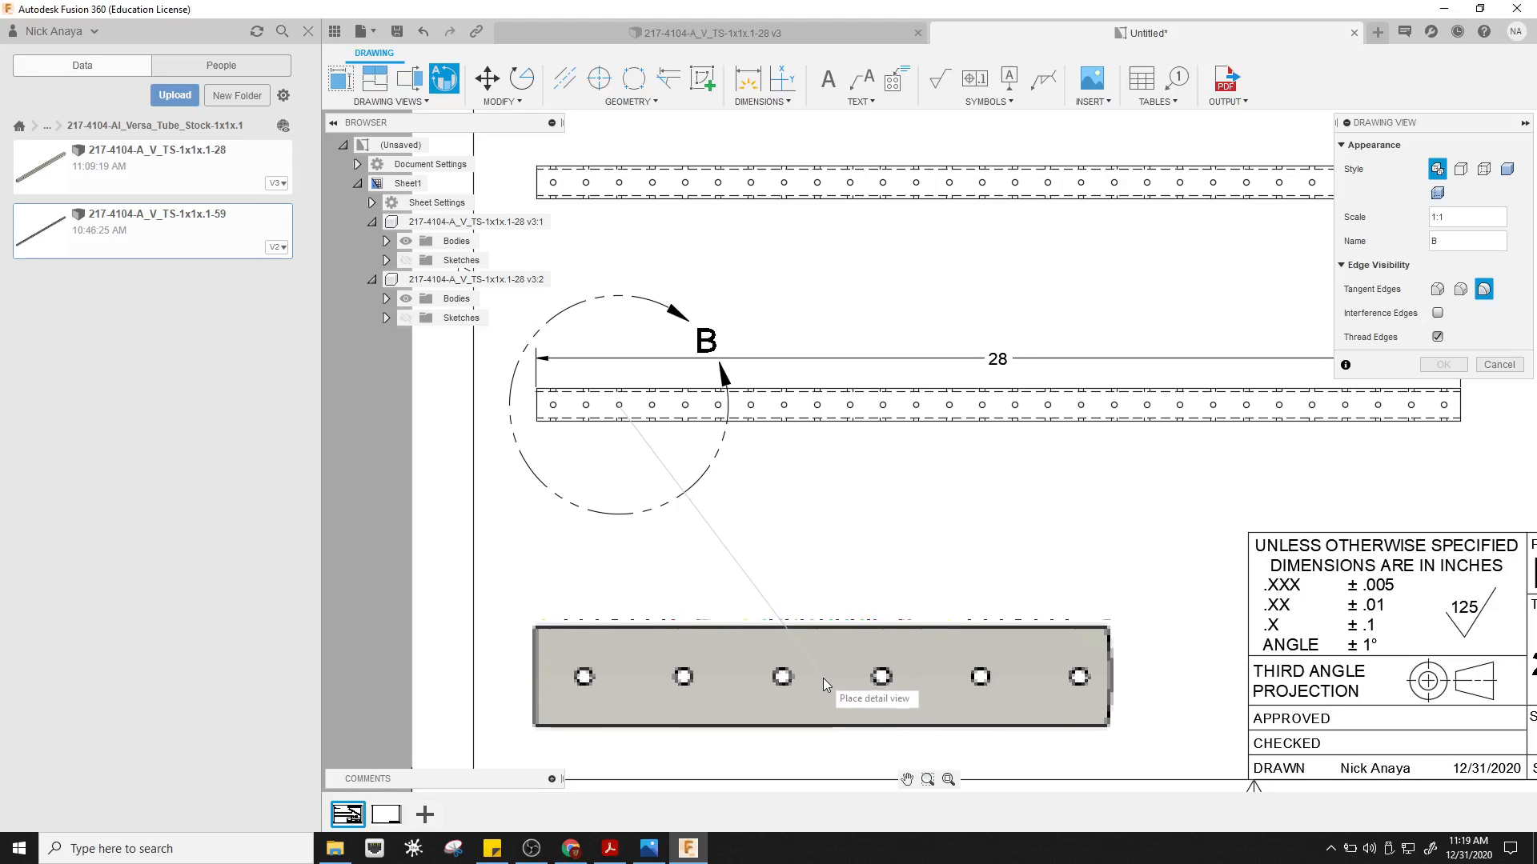
click(824, 681)
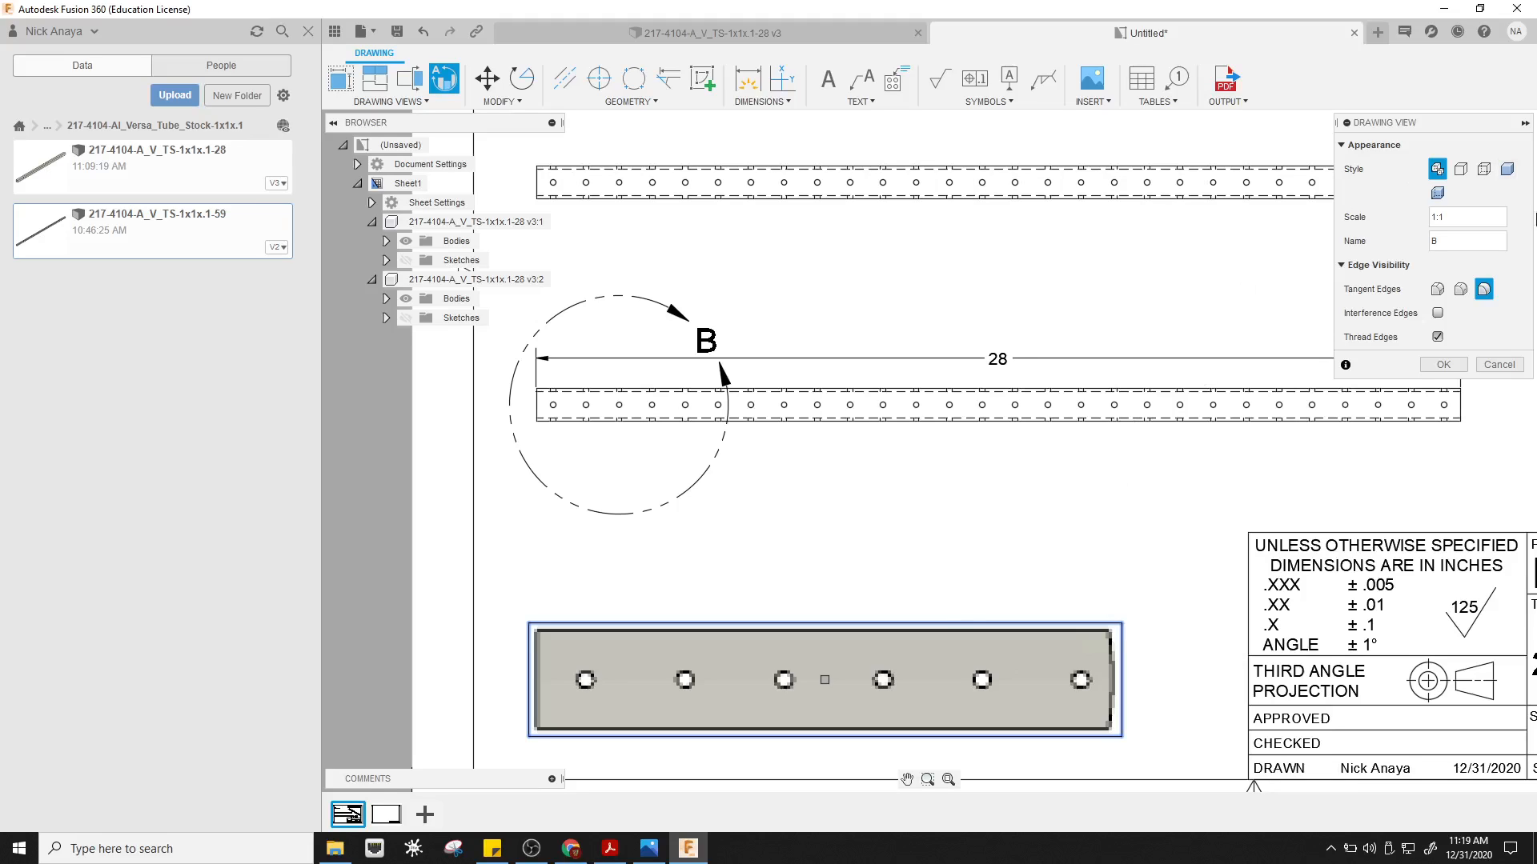
click(1443, 365)
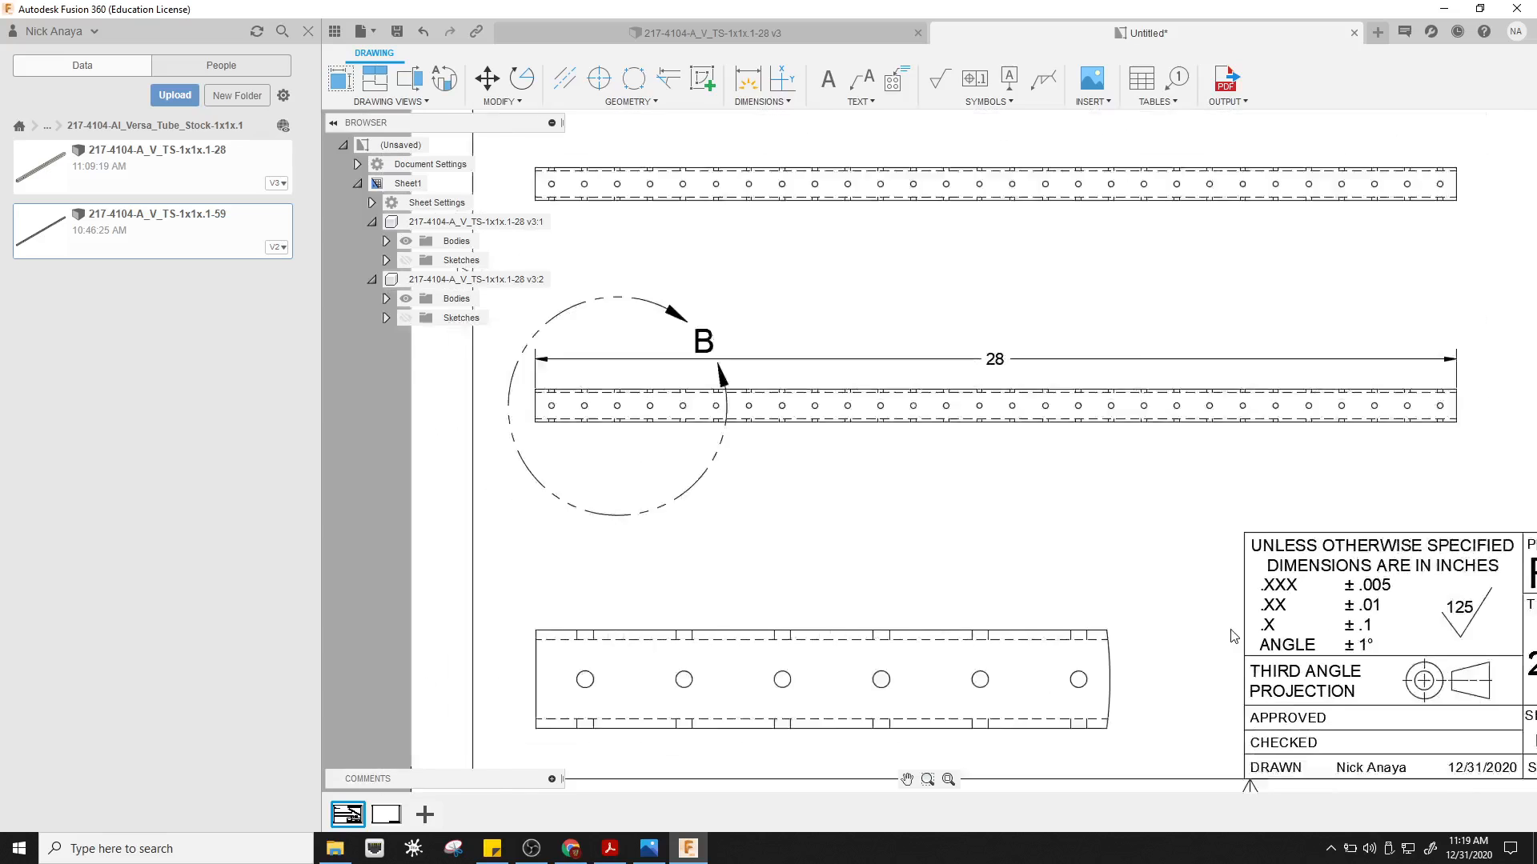
- Move the "DETAIL B SCALE 1:1" label from below the sheet border to above the right end of detail view B
scroll(1225, 632, down, 1)
middle_drag(1172, 556, 1155, 427)
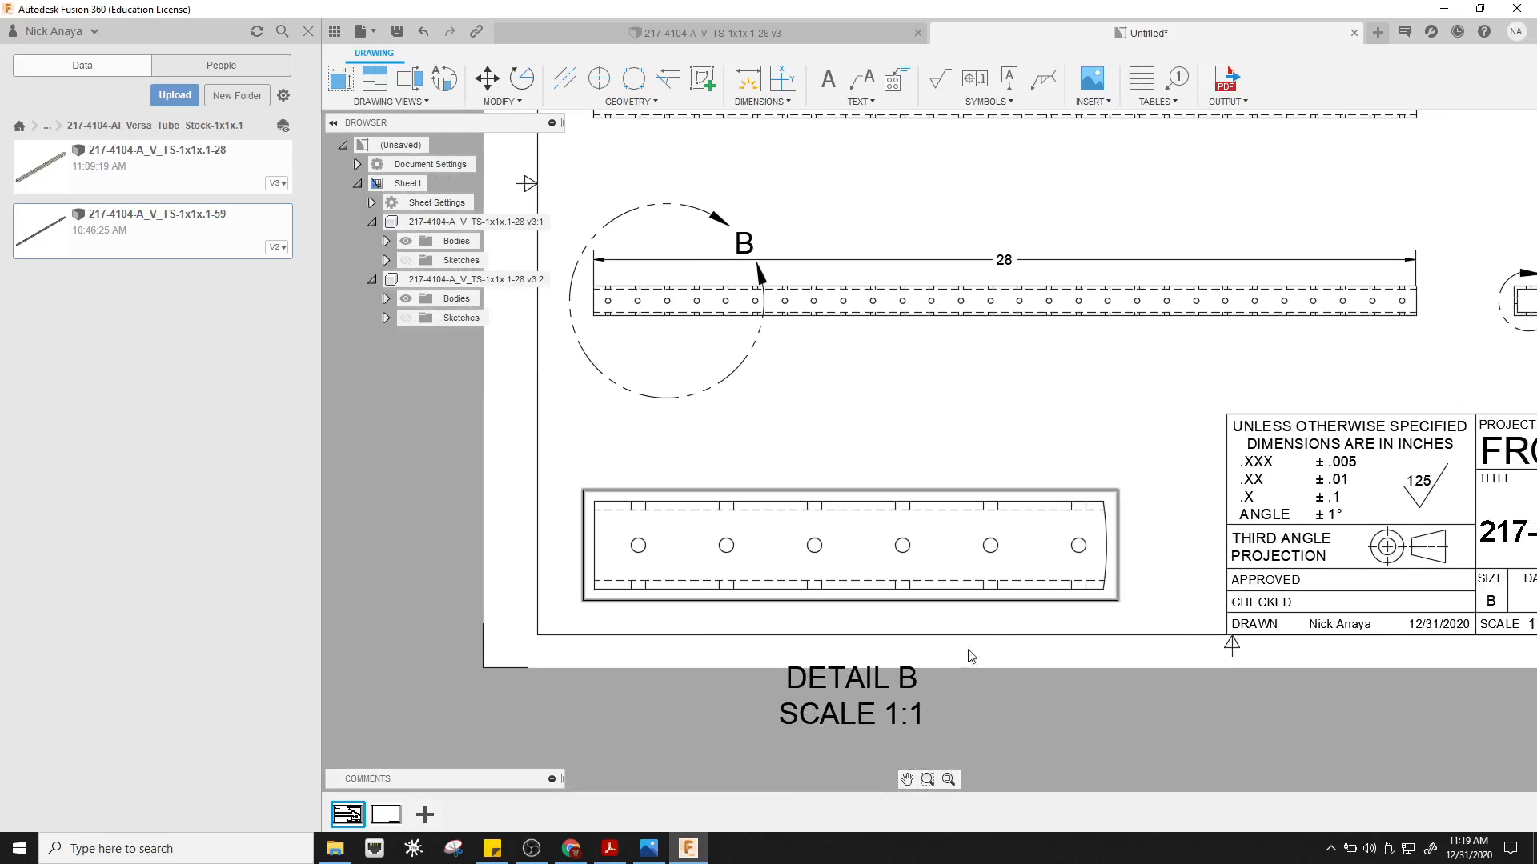
click(813, 683)
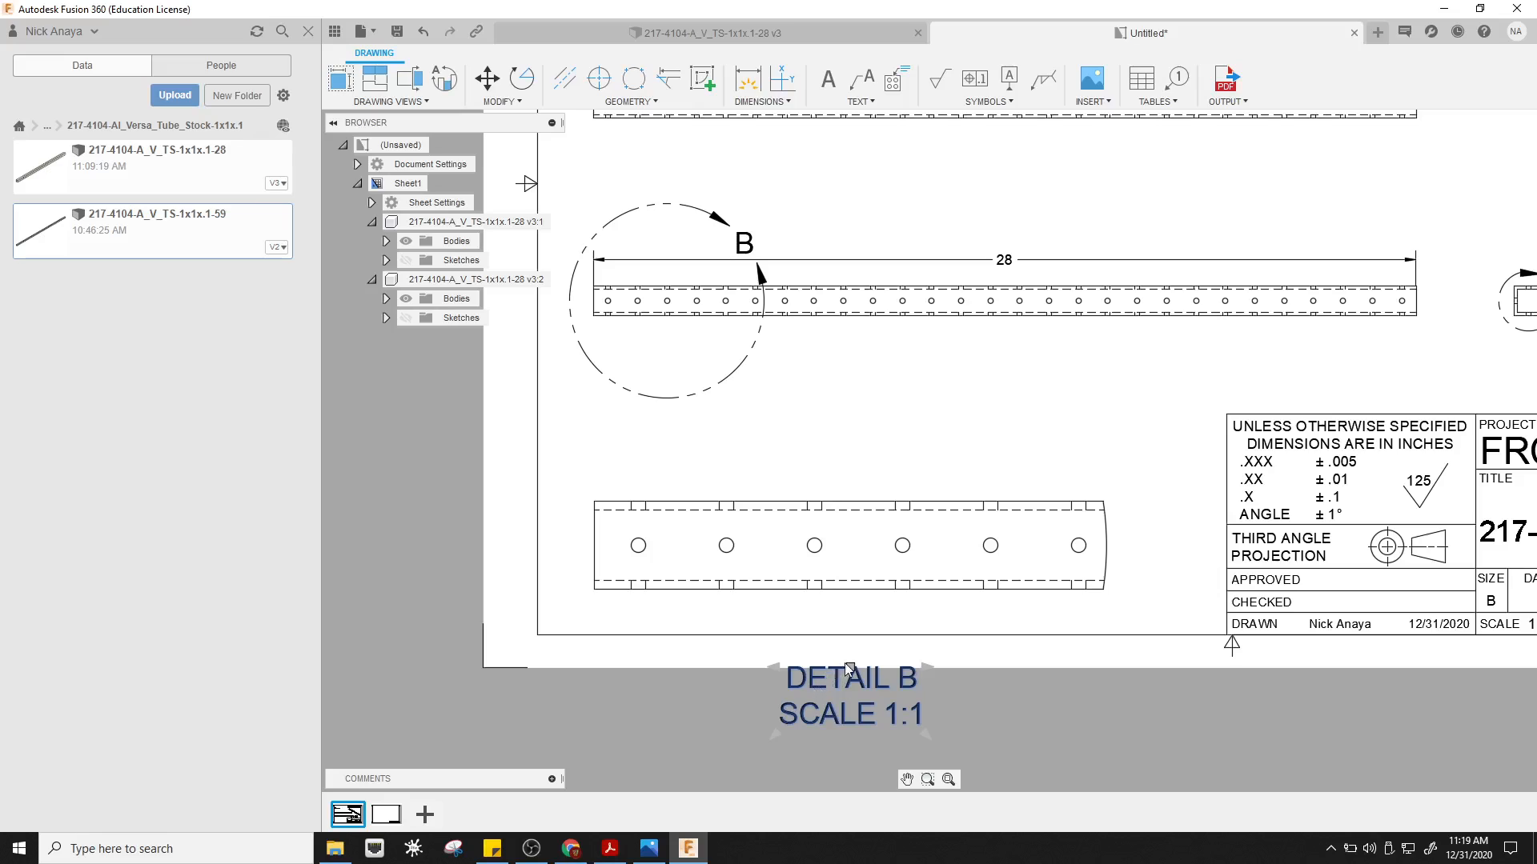
click(852, 673)
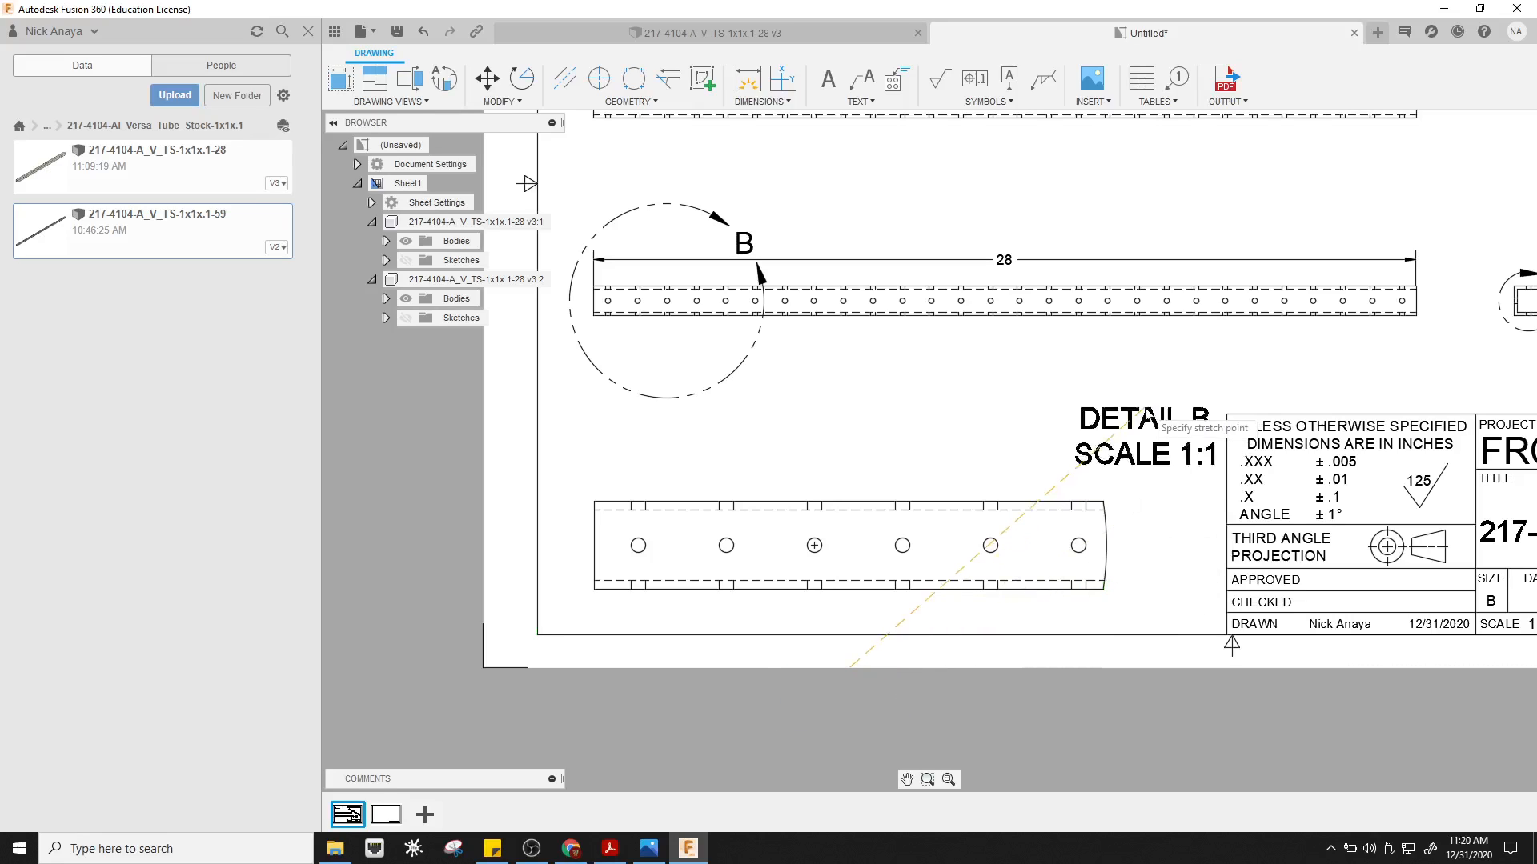
click(1089, 411)
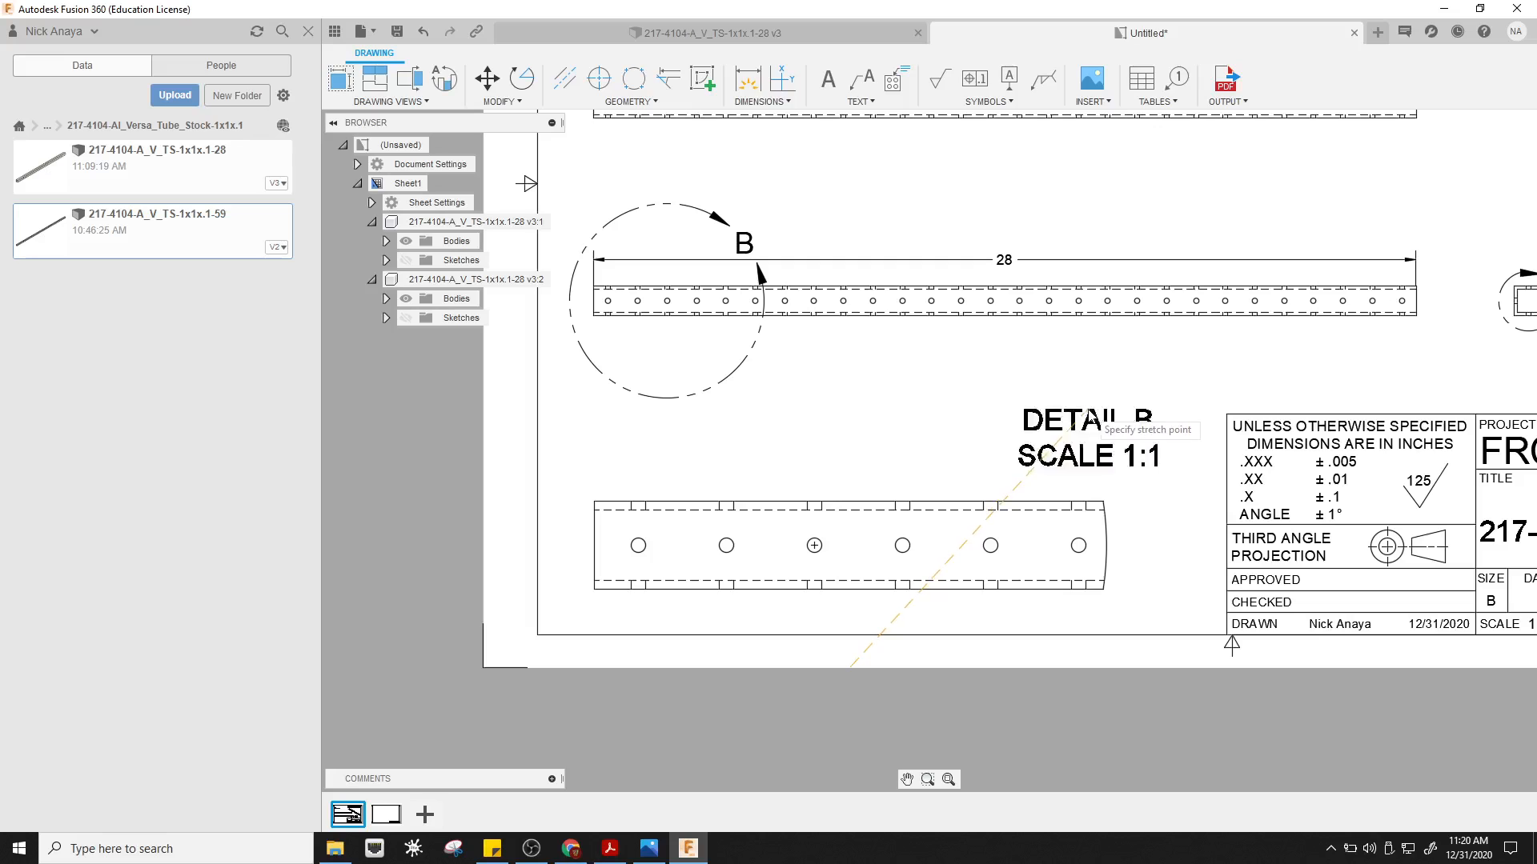
click(1178, 578)
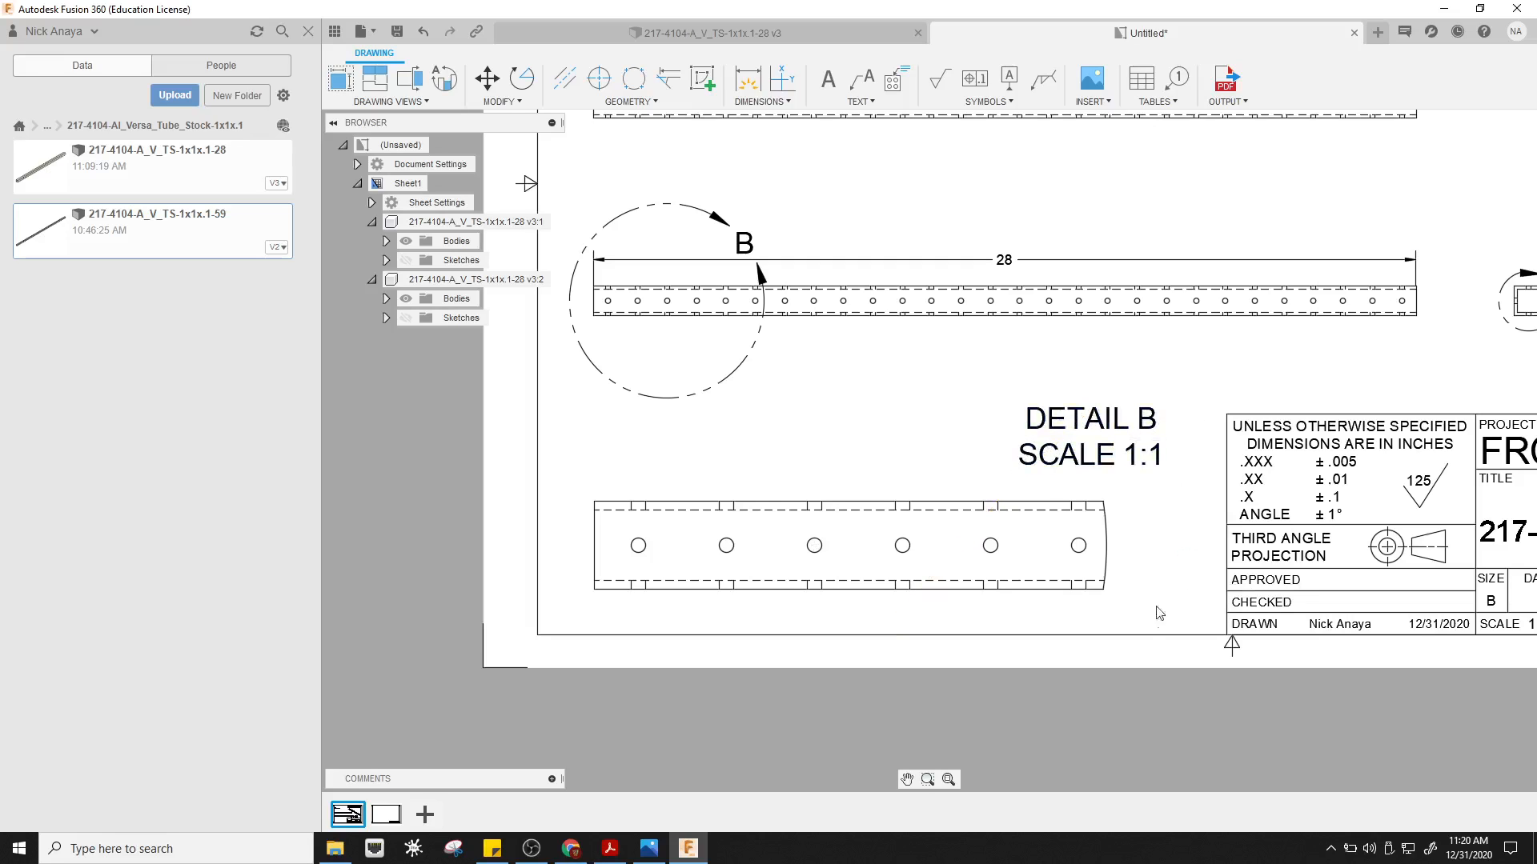
- Move the "DETAIL A SCALE 1:1" label out of the title block to above the end view
mouse_move(1265, 703)
middle_down()
mouse_move(800, 744)
mouse_move(661, 729)
middle_up()
click(1079, 498)
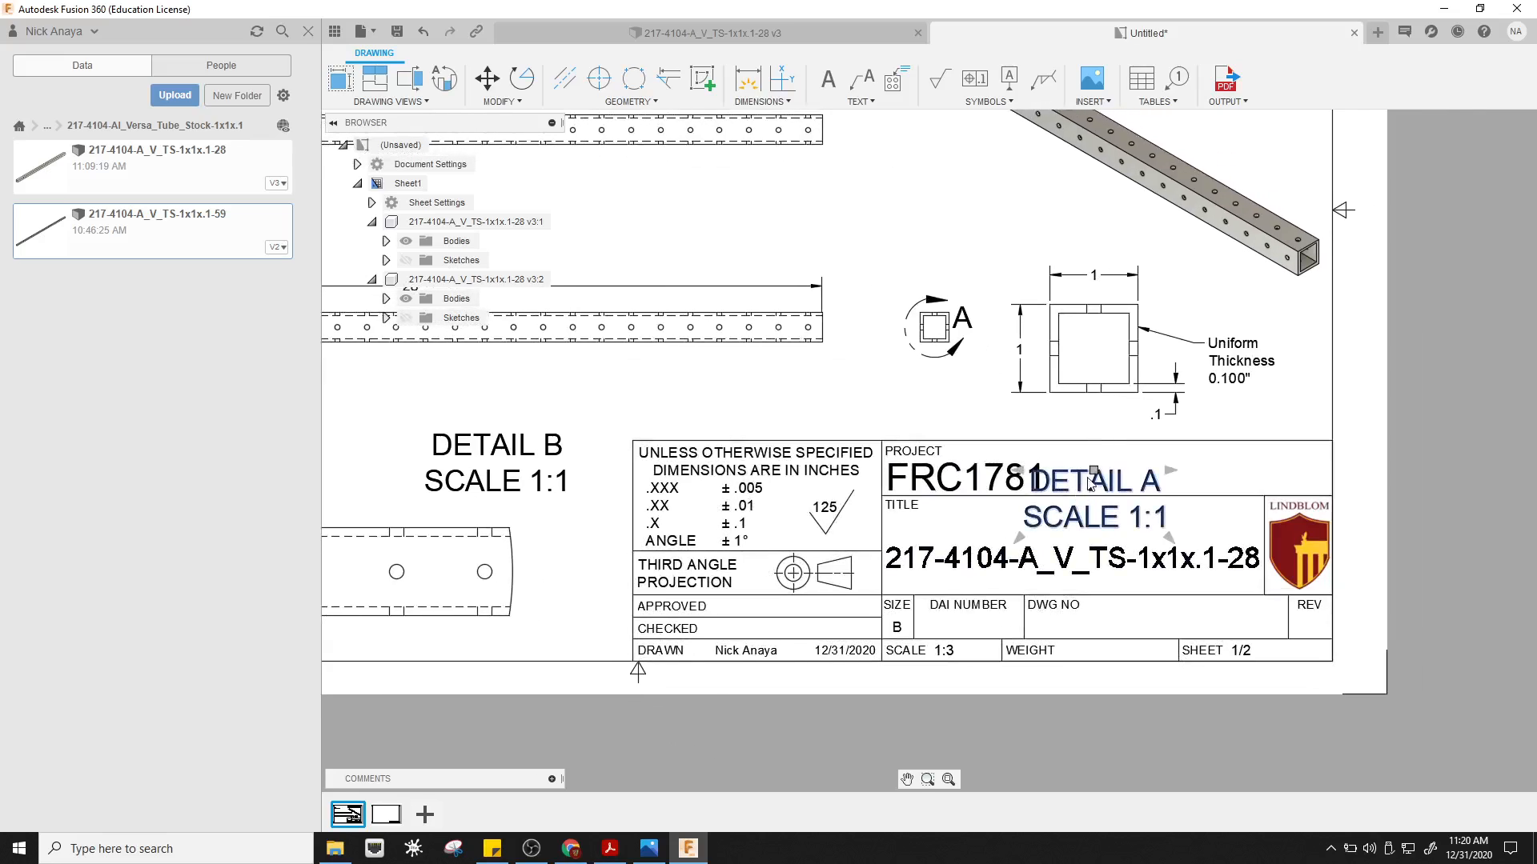
click(1094, 474)
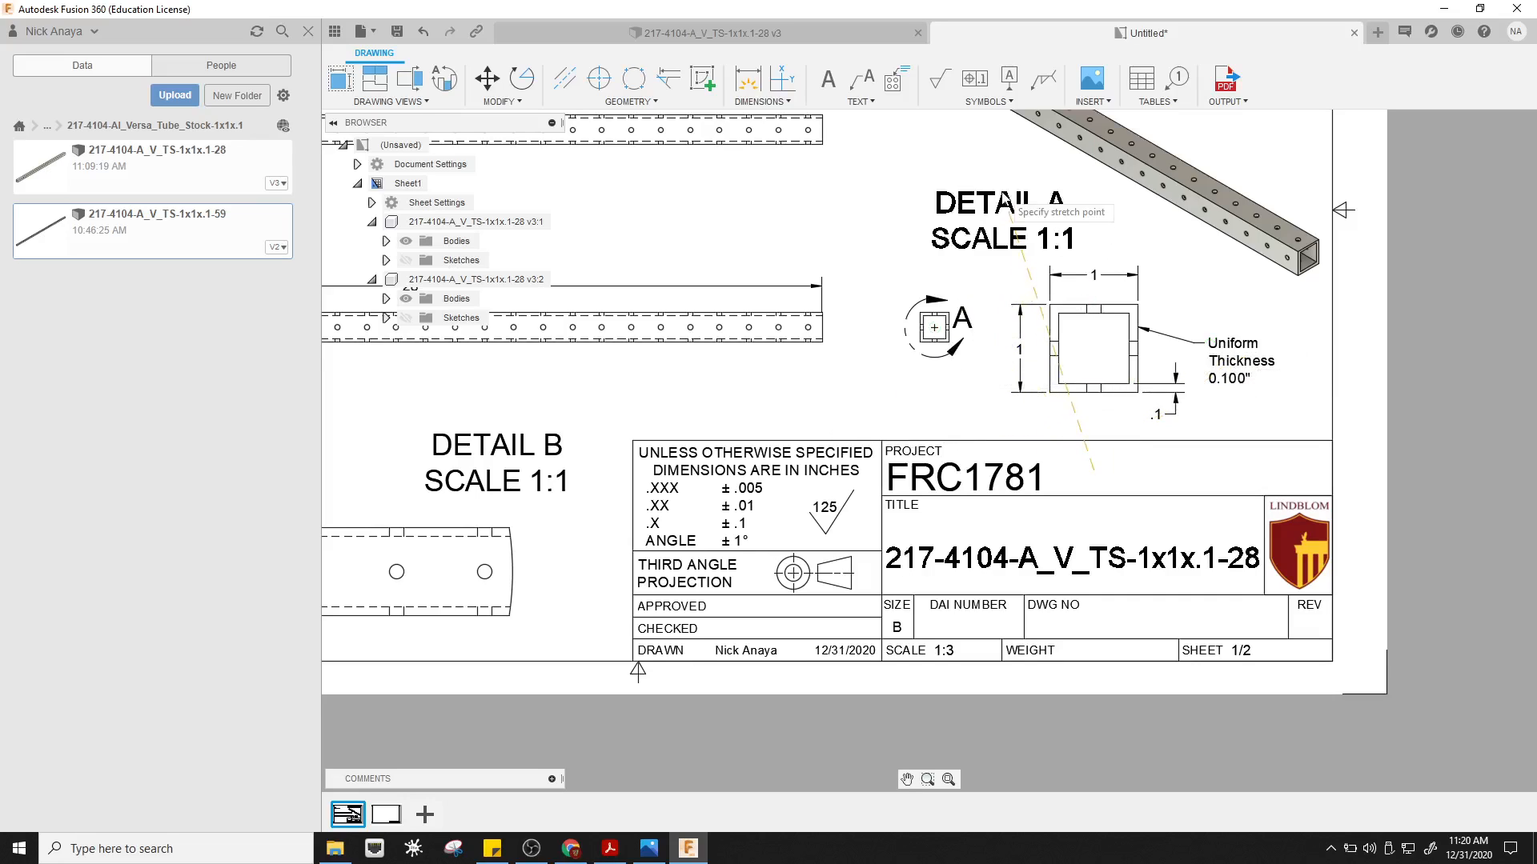
click(1007, 236)
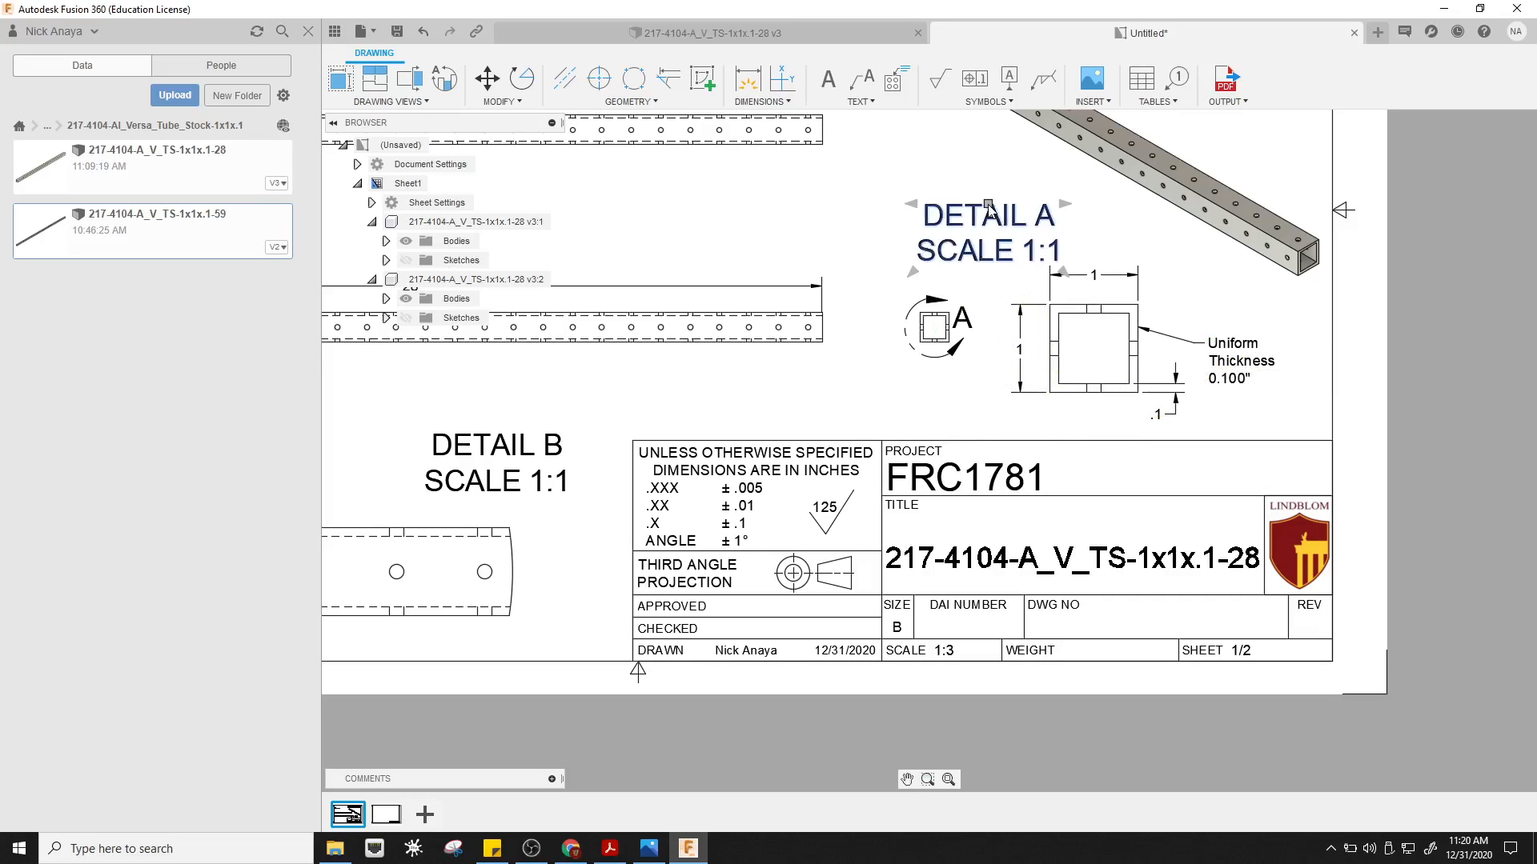
- Shift the "DETAIL A SCALE 1:1" label slightly to the right above the end view
click(1063, 272)
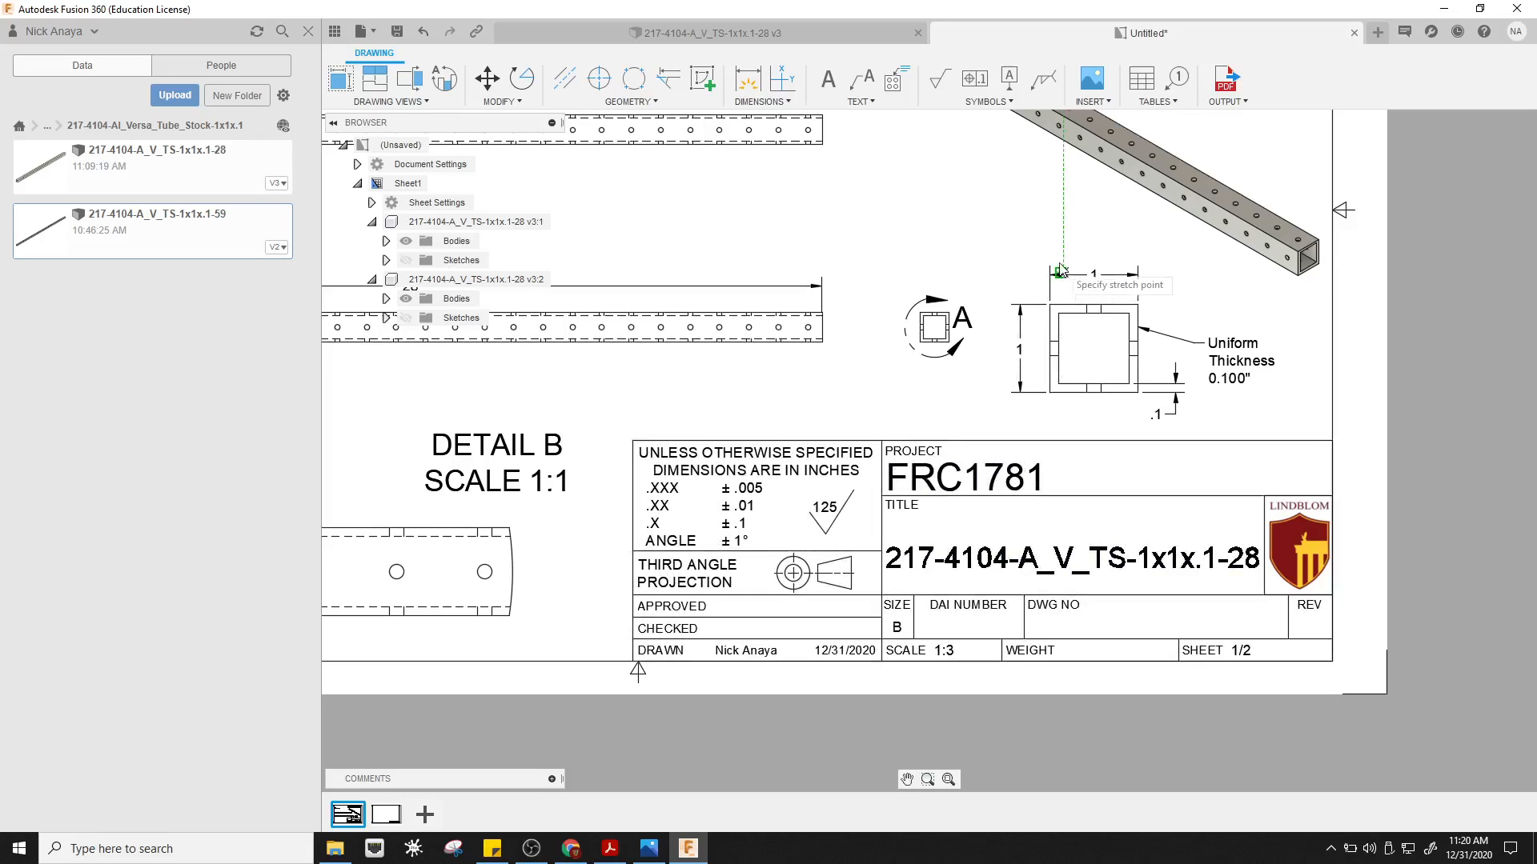
click(1077, 258)
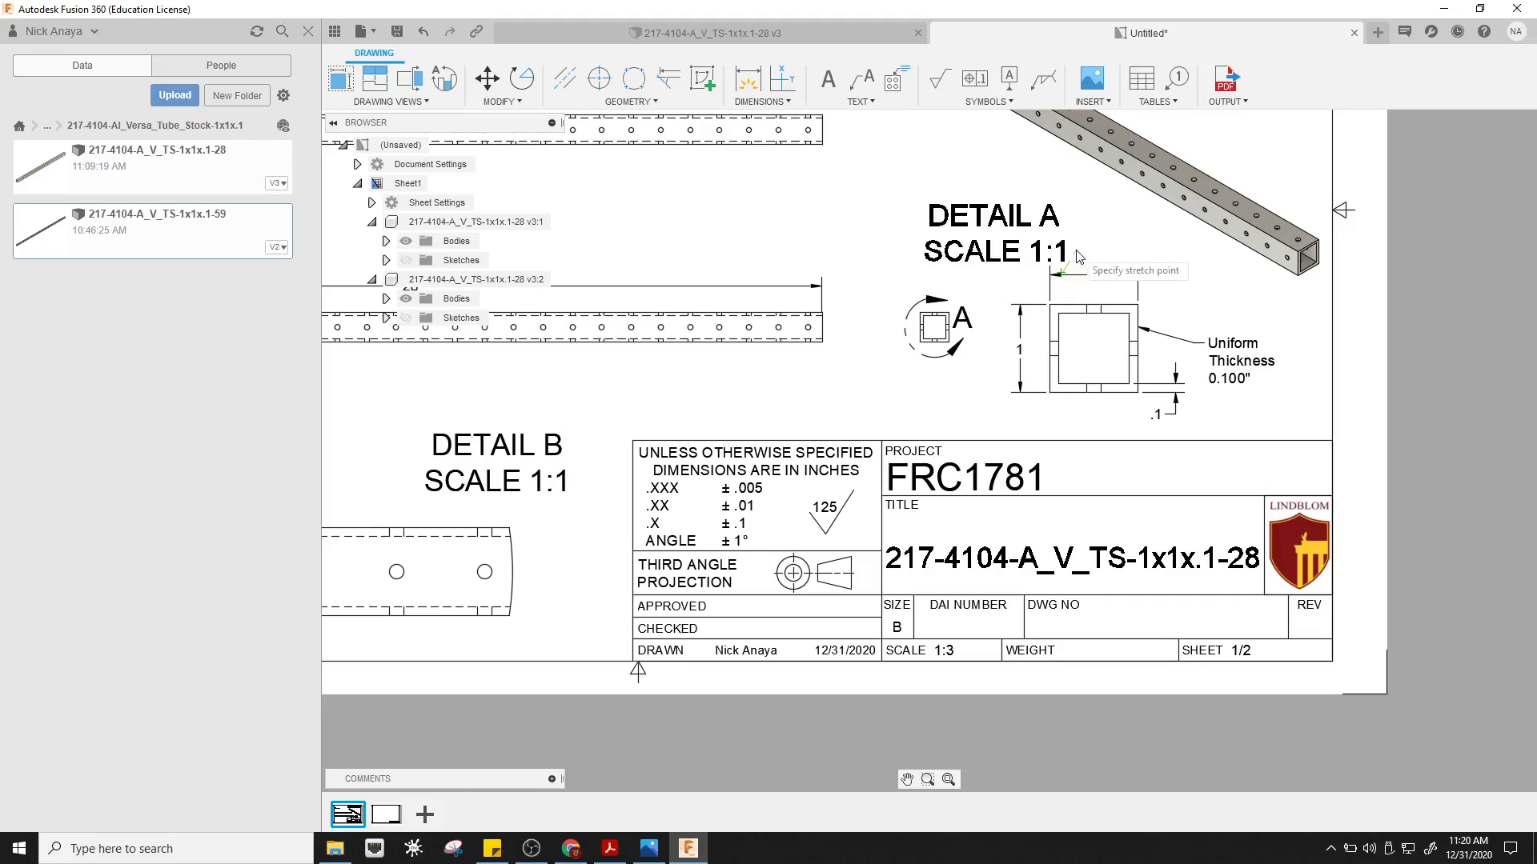
click(1015, 234)
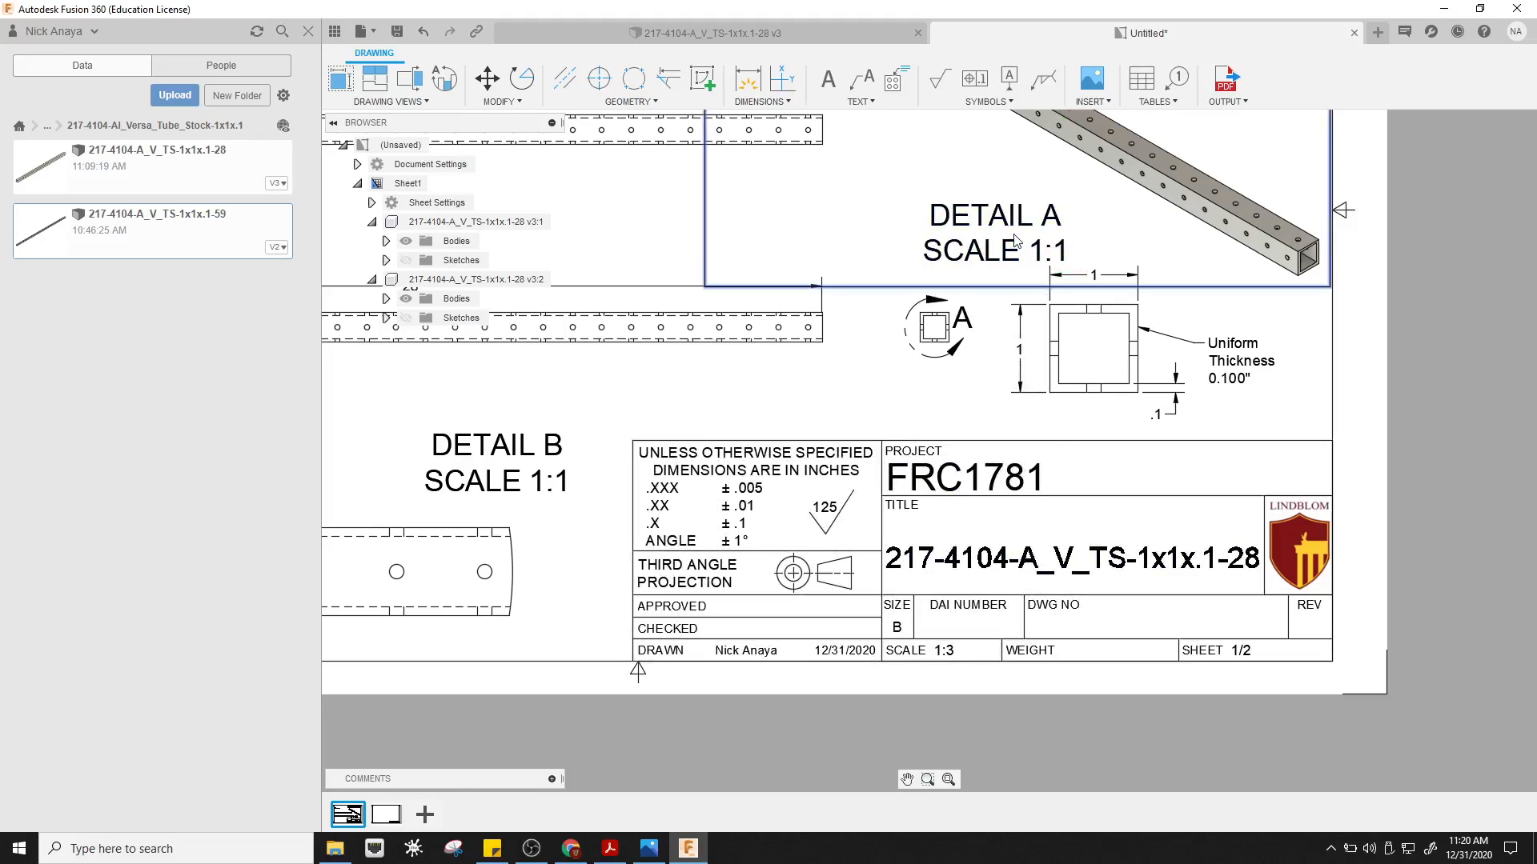
double_click(1014, 220)
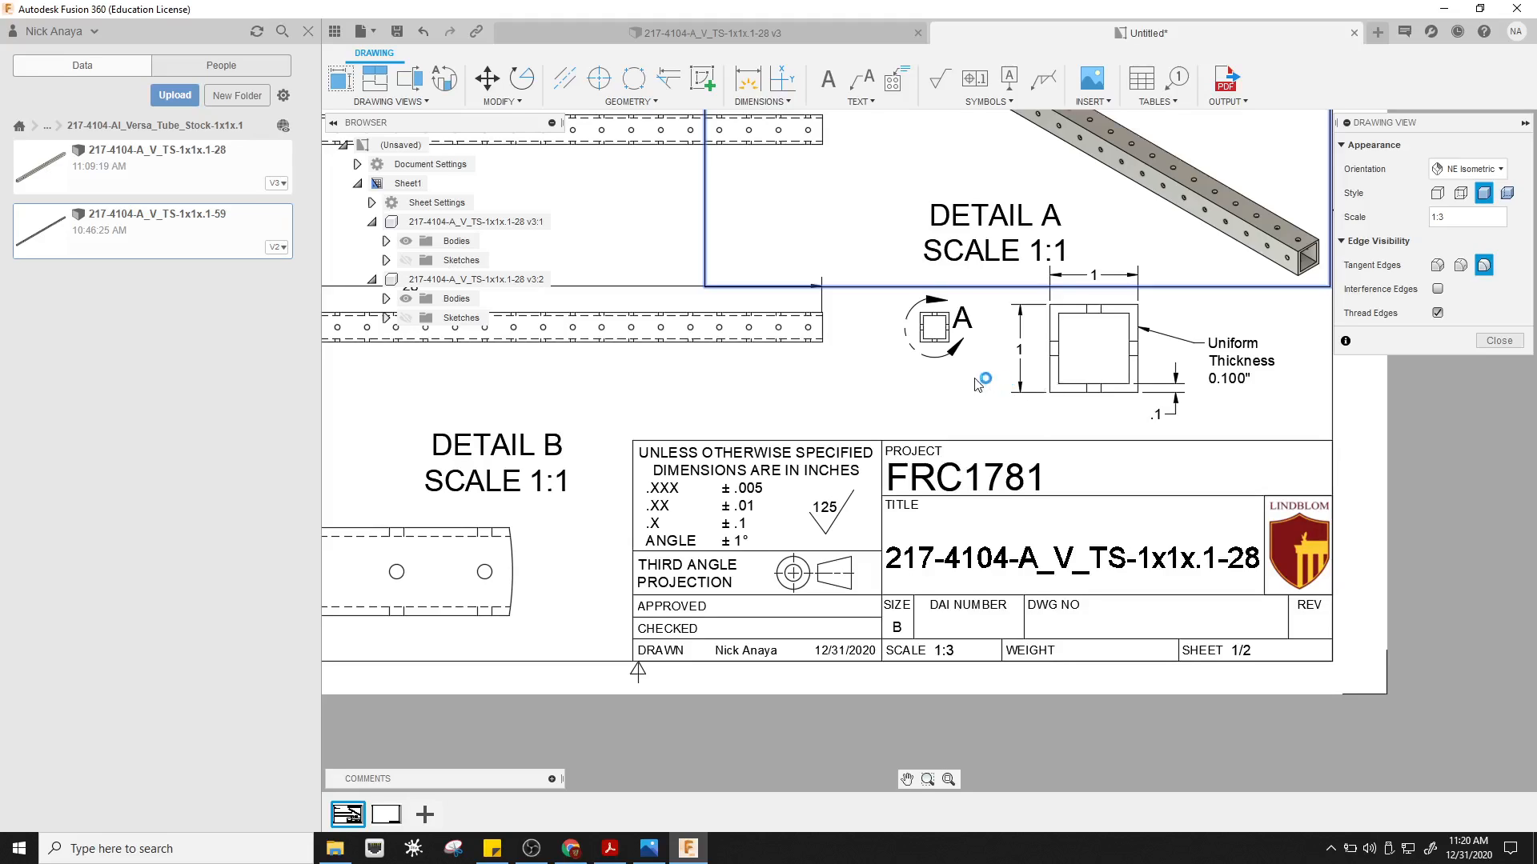
click(1501, 348)
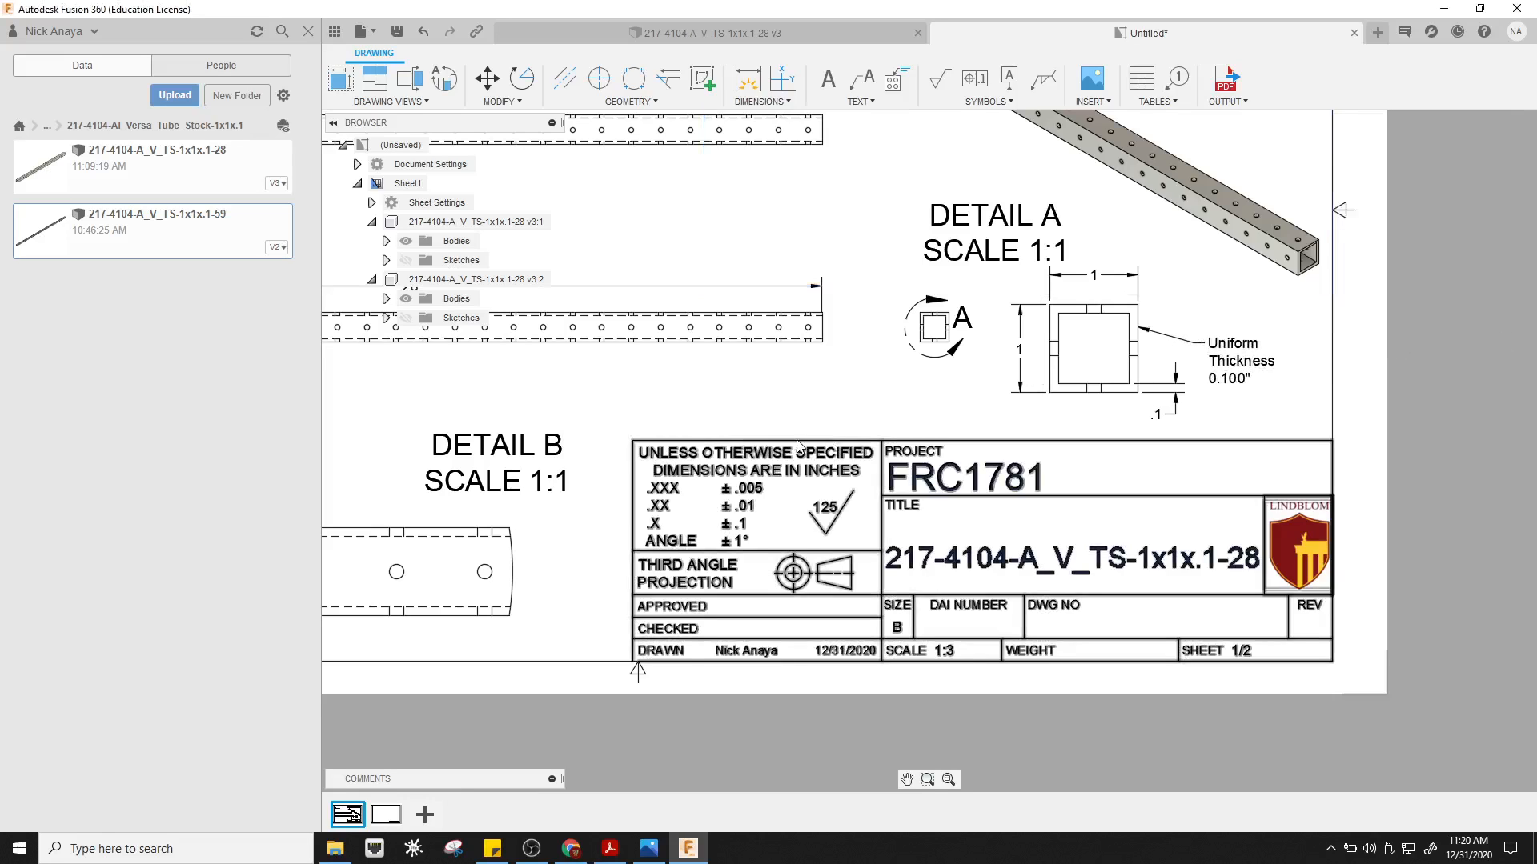
- Add center marks to the first five holes from the tube end in detail view B
mouse_move(810, 384)
middle_down()
mouse_move(1380, 415)
mouse_move(1466, 397)
middle_up()
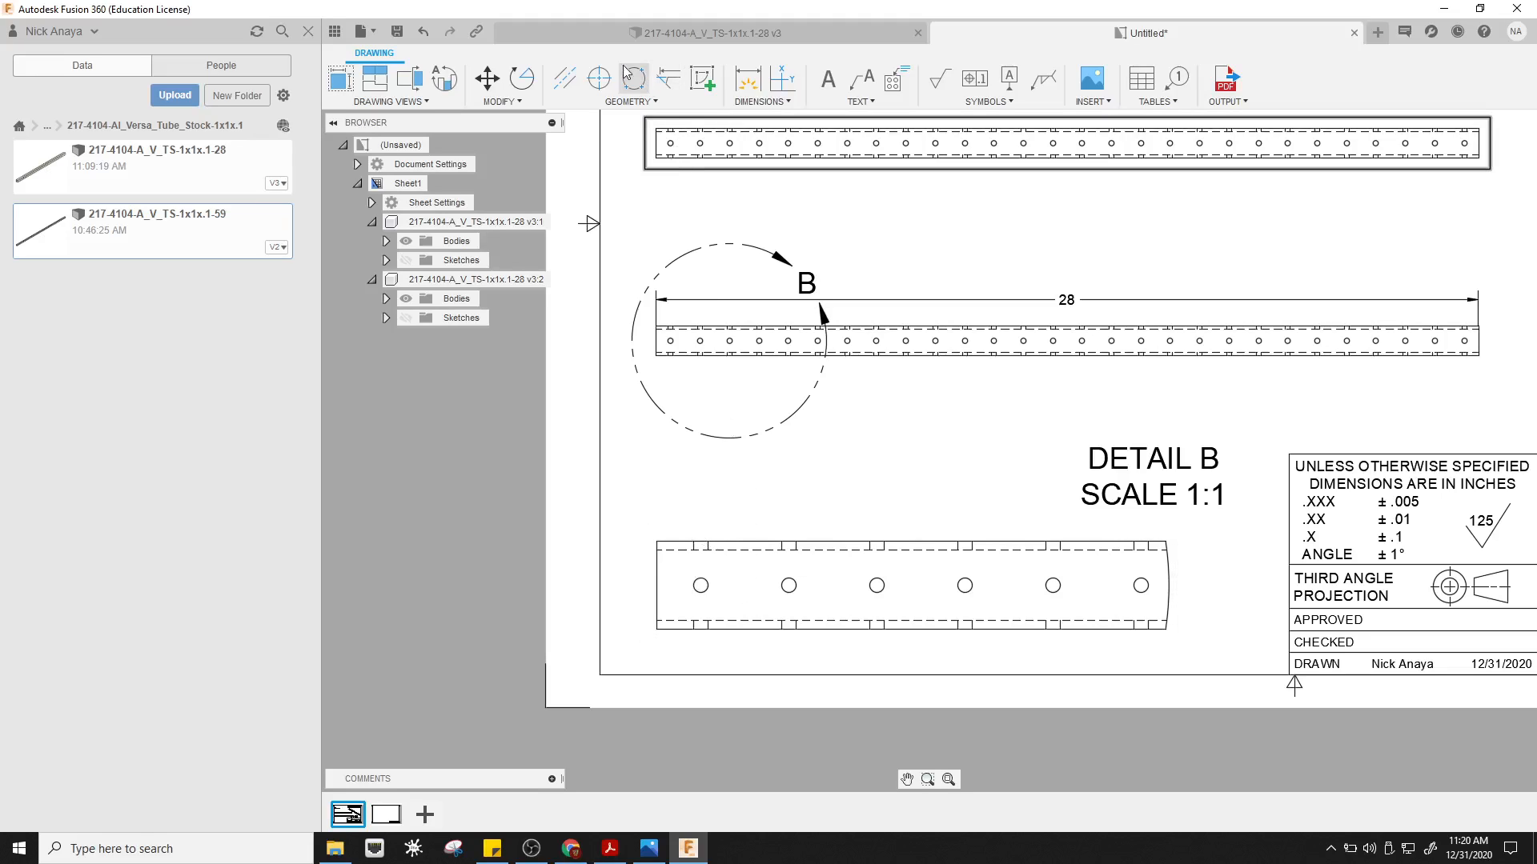
click(594, 90)
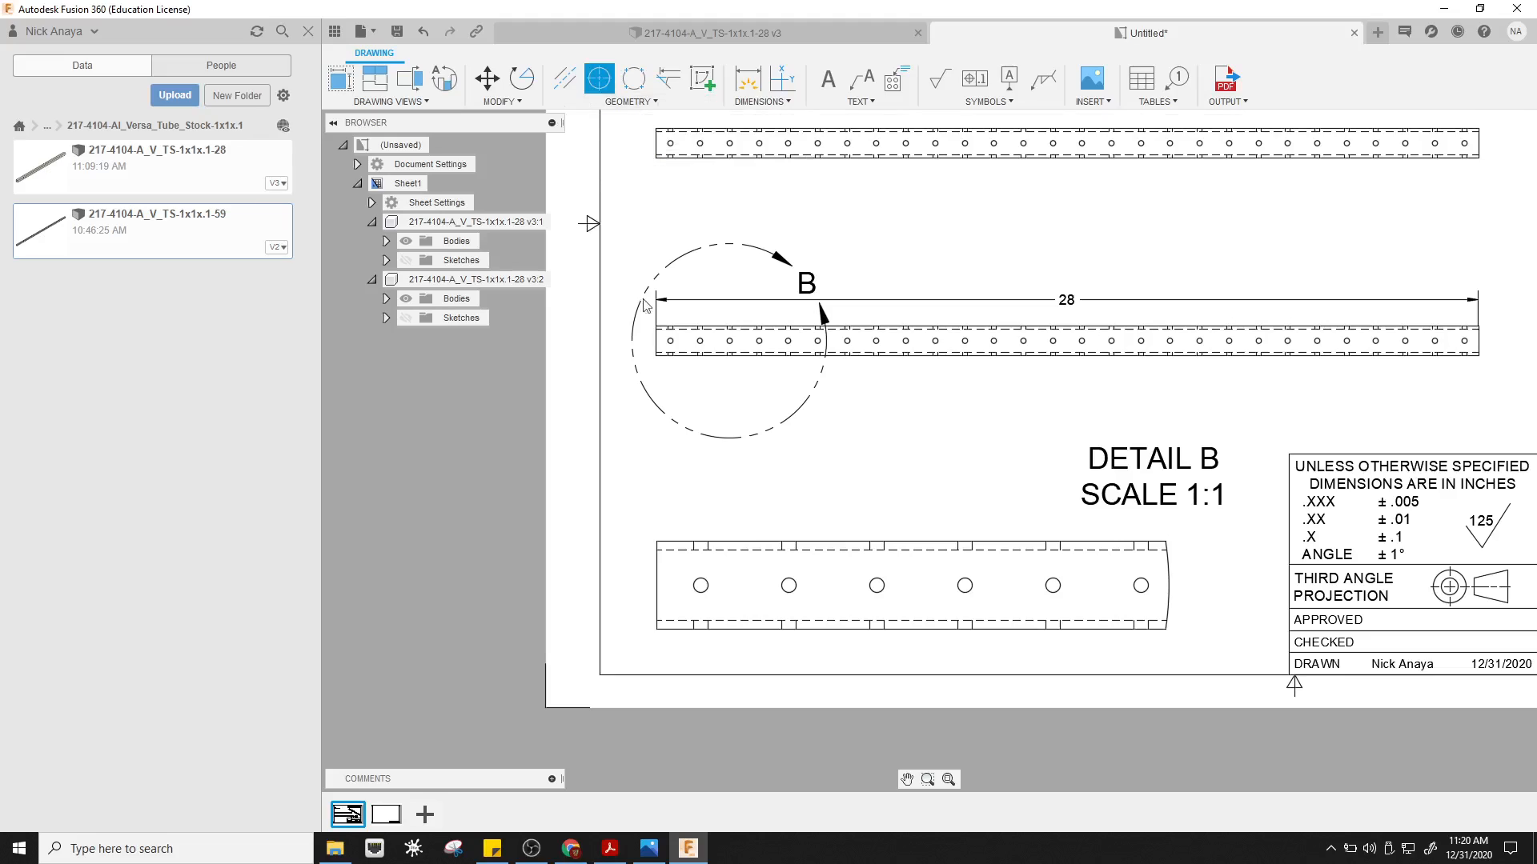
click(703, 592)
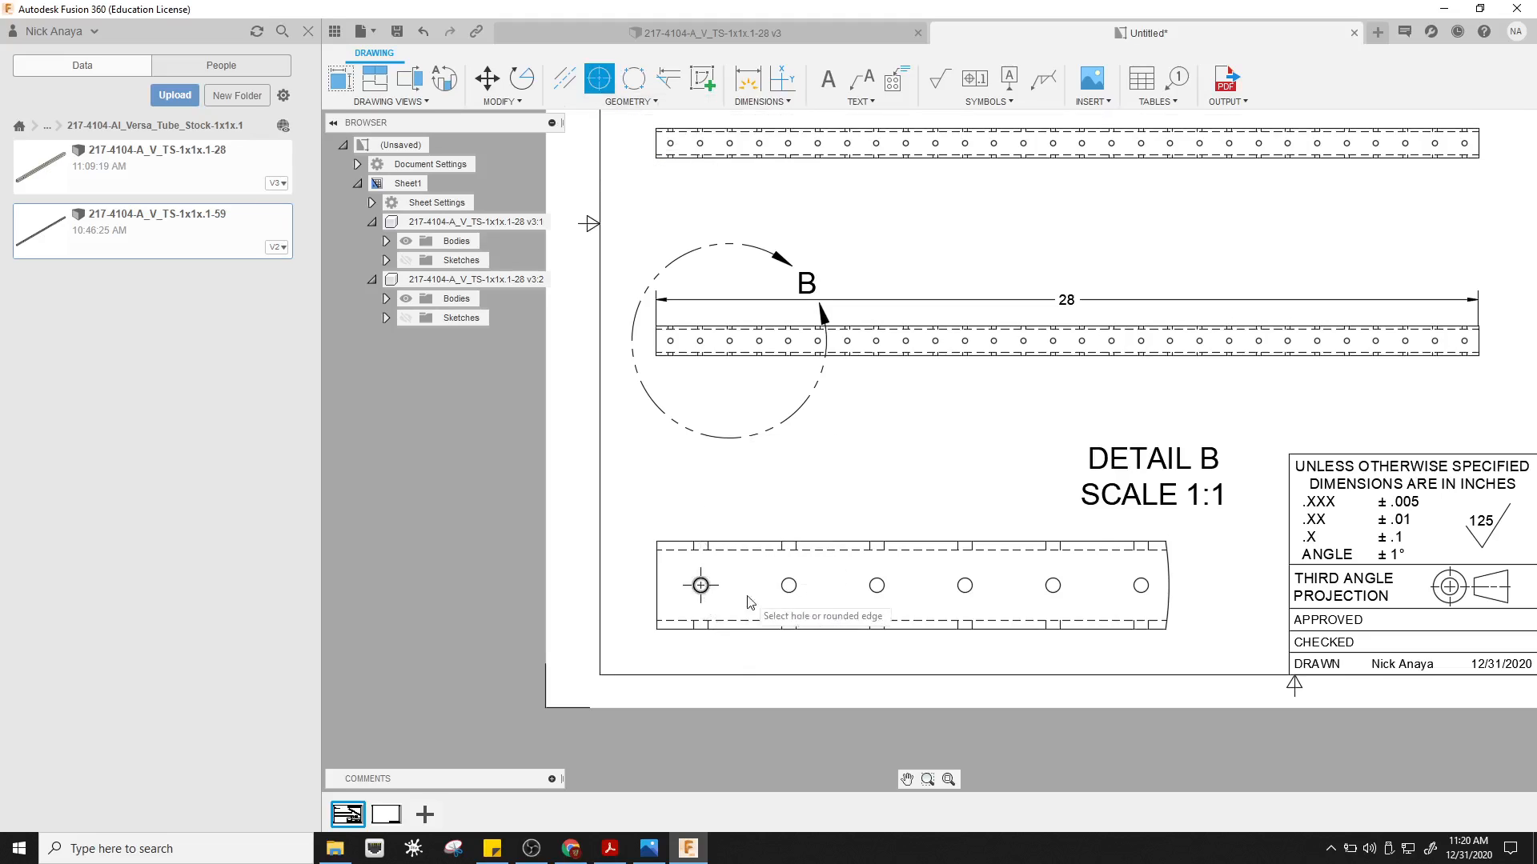
click(790, 593)
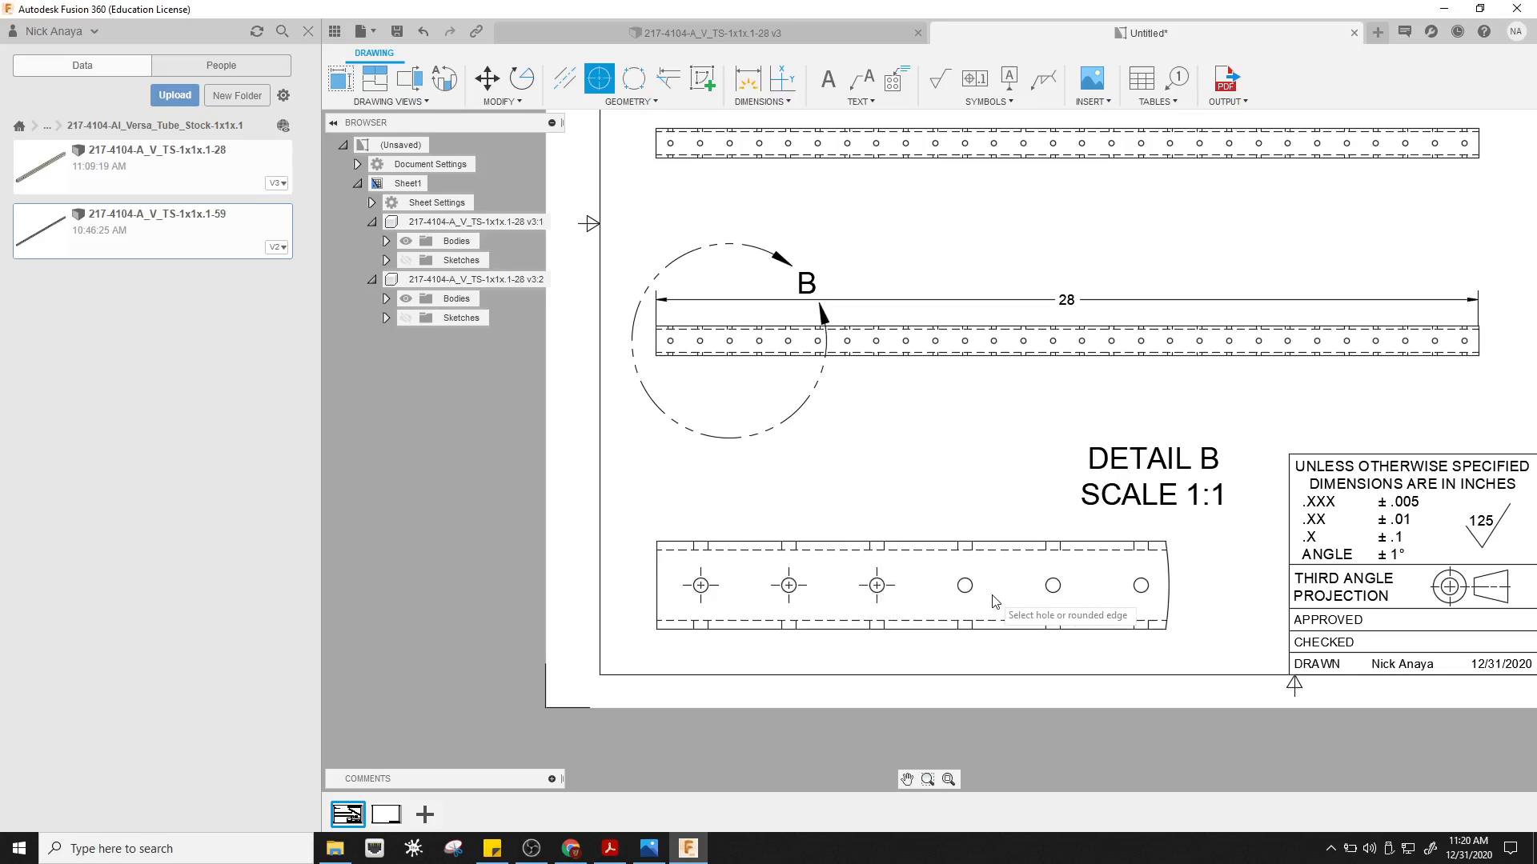
click(965, 589)
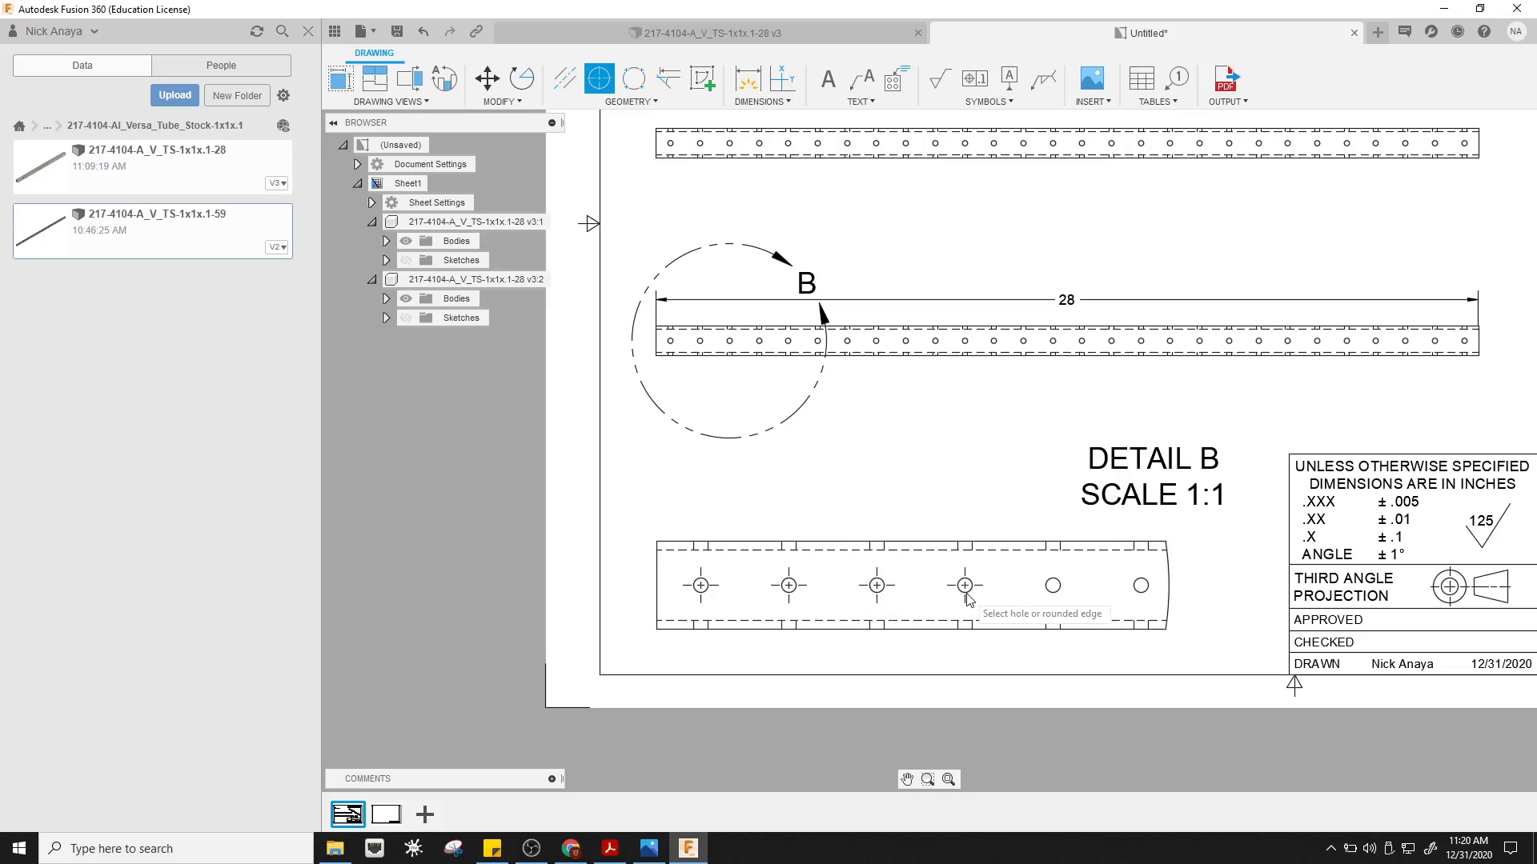
click(1054, 592)
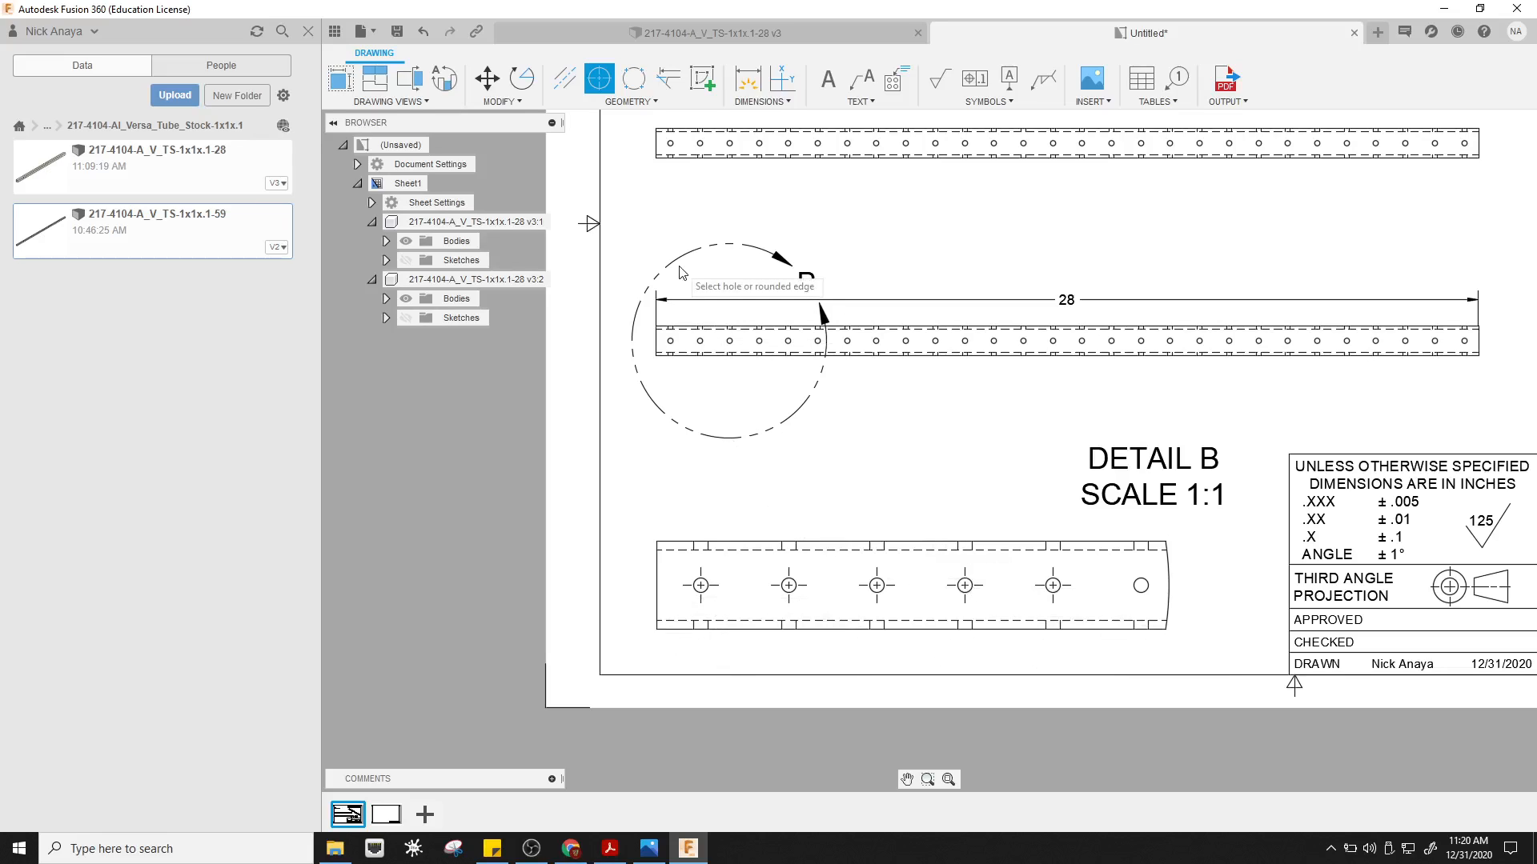
- Dimension the vertical distance from the tube's upper edge to the first hole's center mark in detail B, placing it clear of the tube end
click(752, 84)
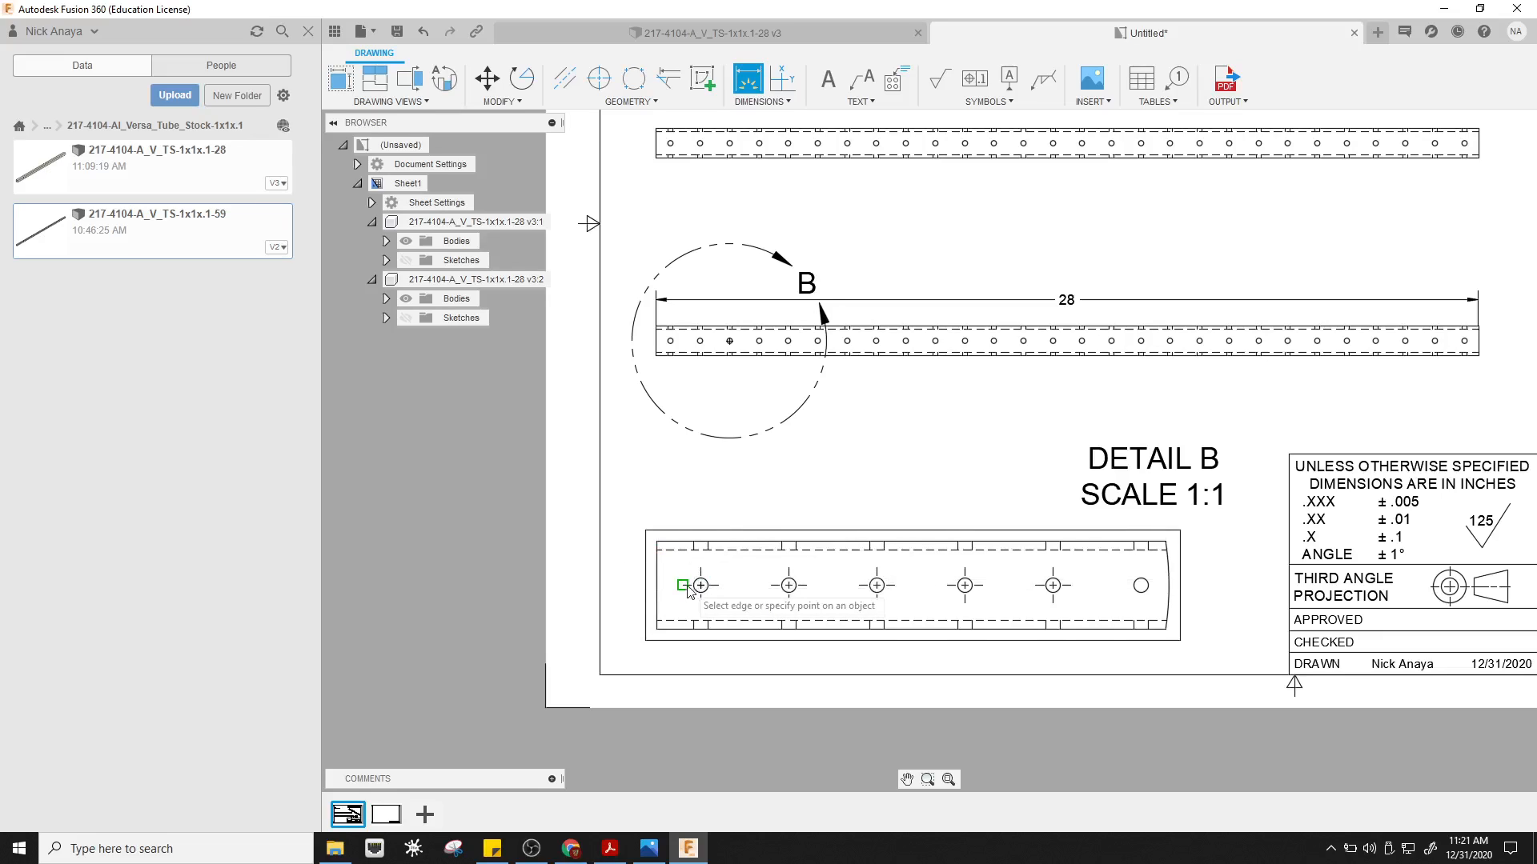
click(682, 558)
click(658, 543)
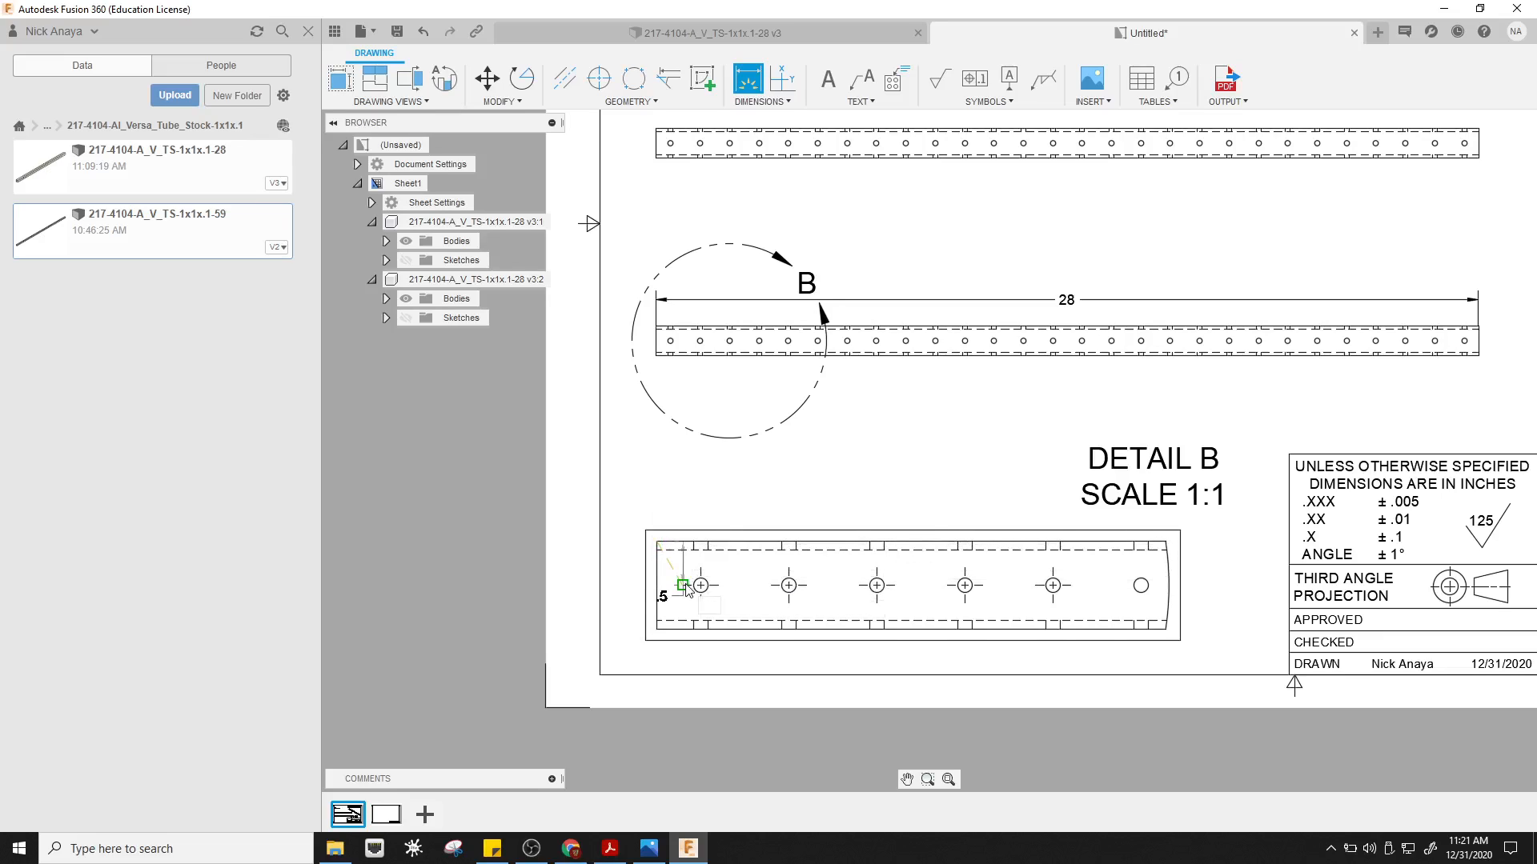
click(690, 586)
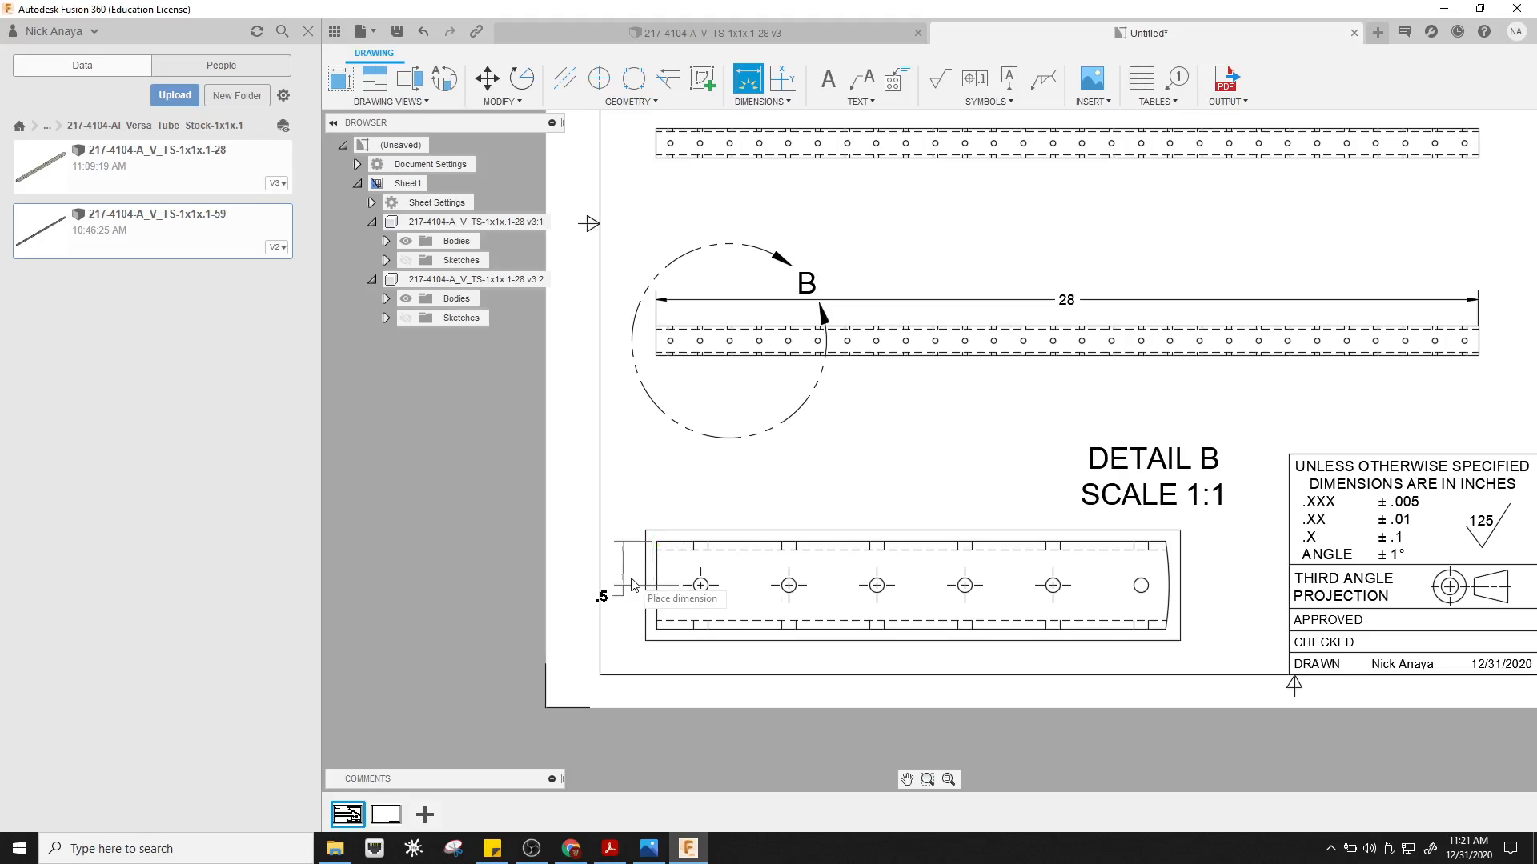
click(642, 583)
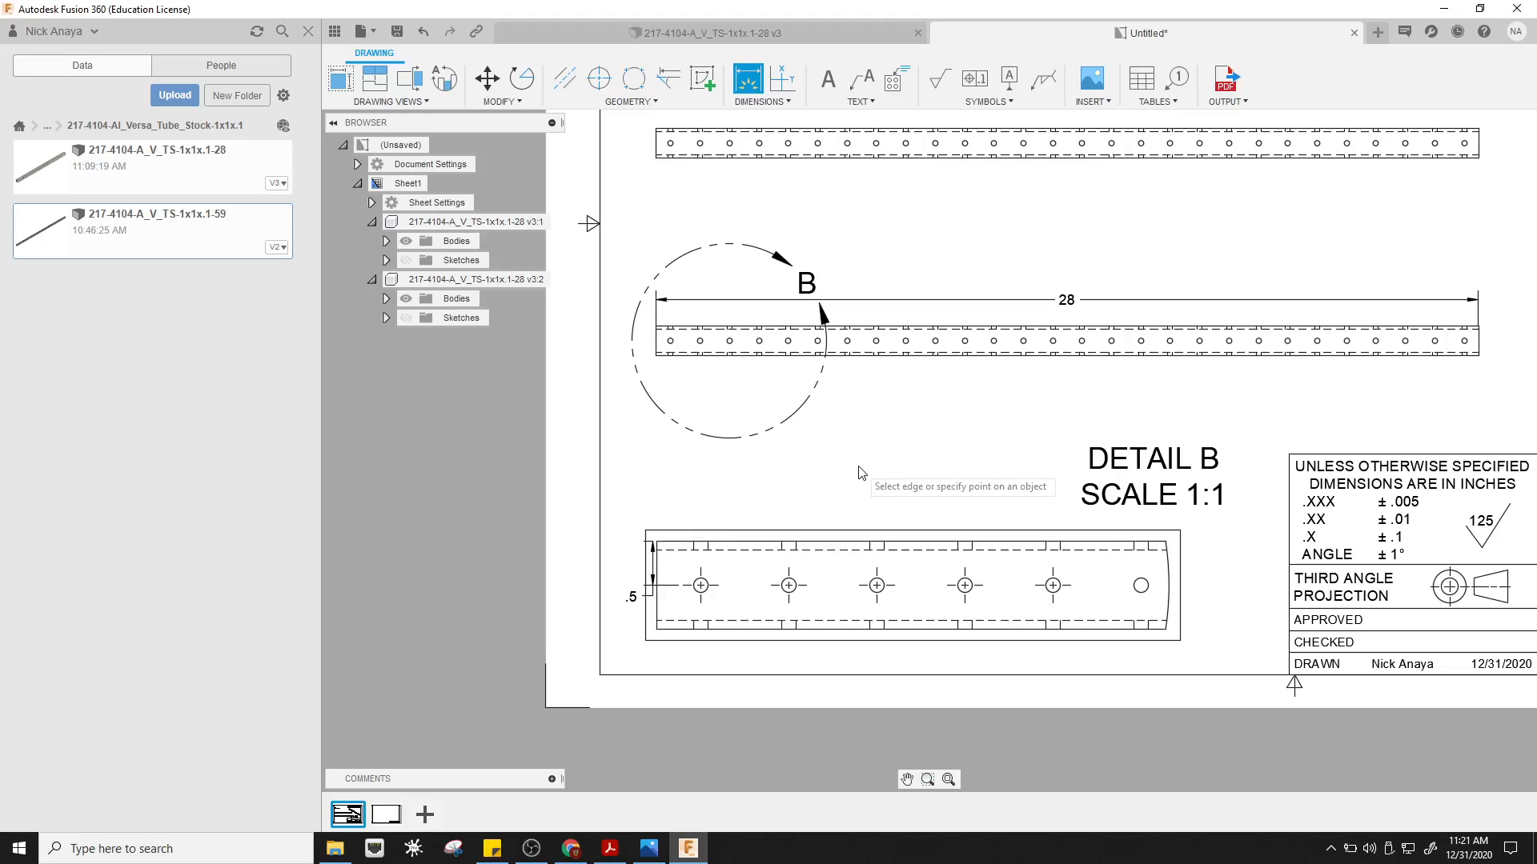
key(Escape)
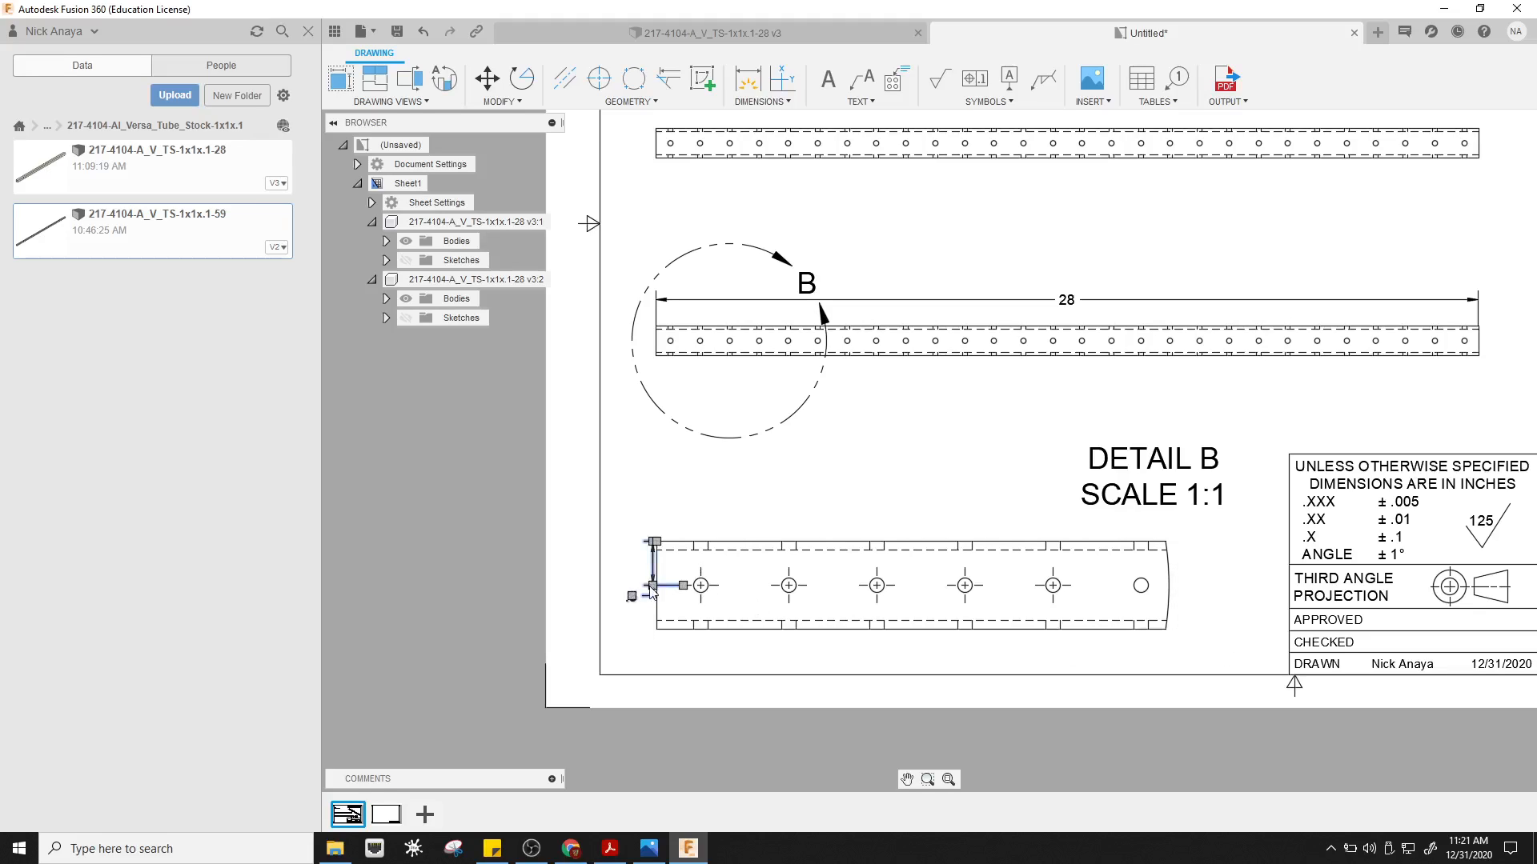
drag(654, 587, 618, 602)
click(653, 484)
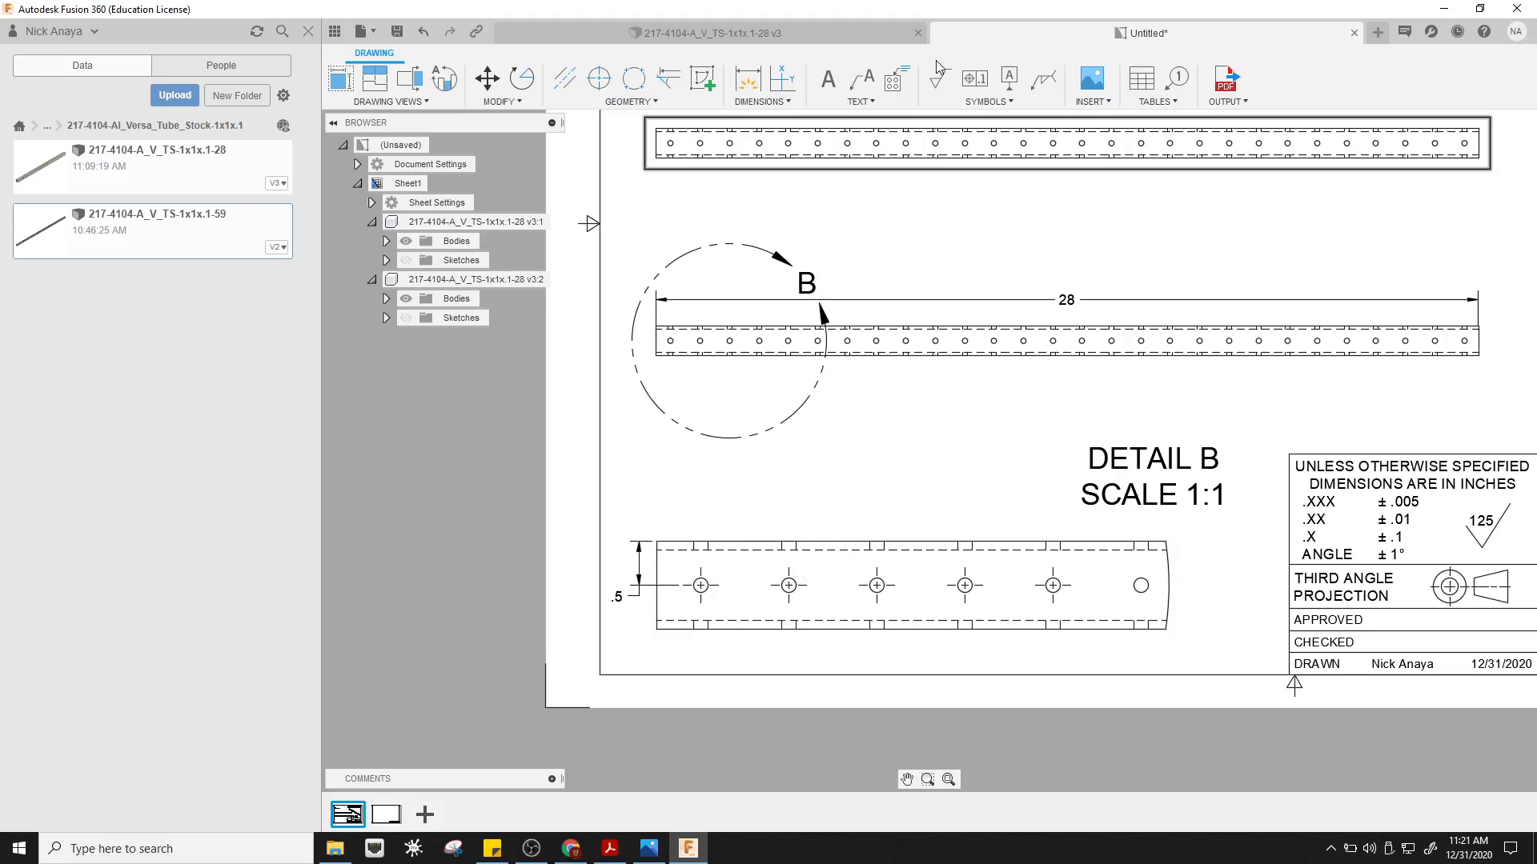
- Dimension the horizontal distance from the tube end to the first hole's center mark, placing it above detail view B
click(745, 80)
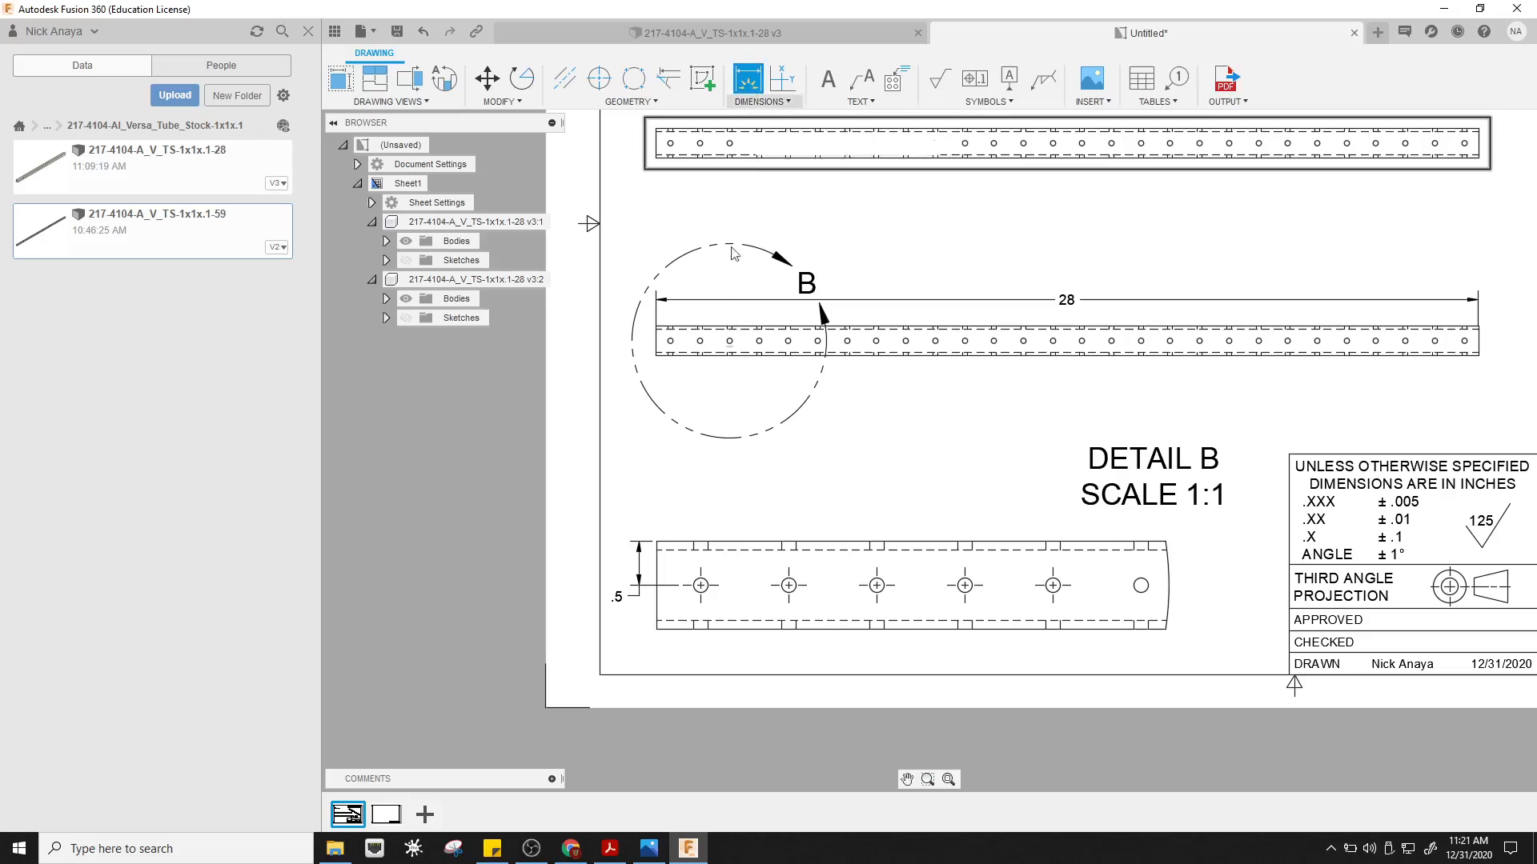
click(658, 570)
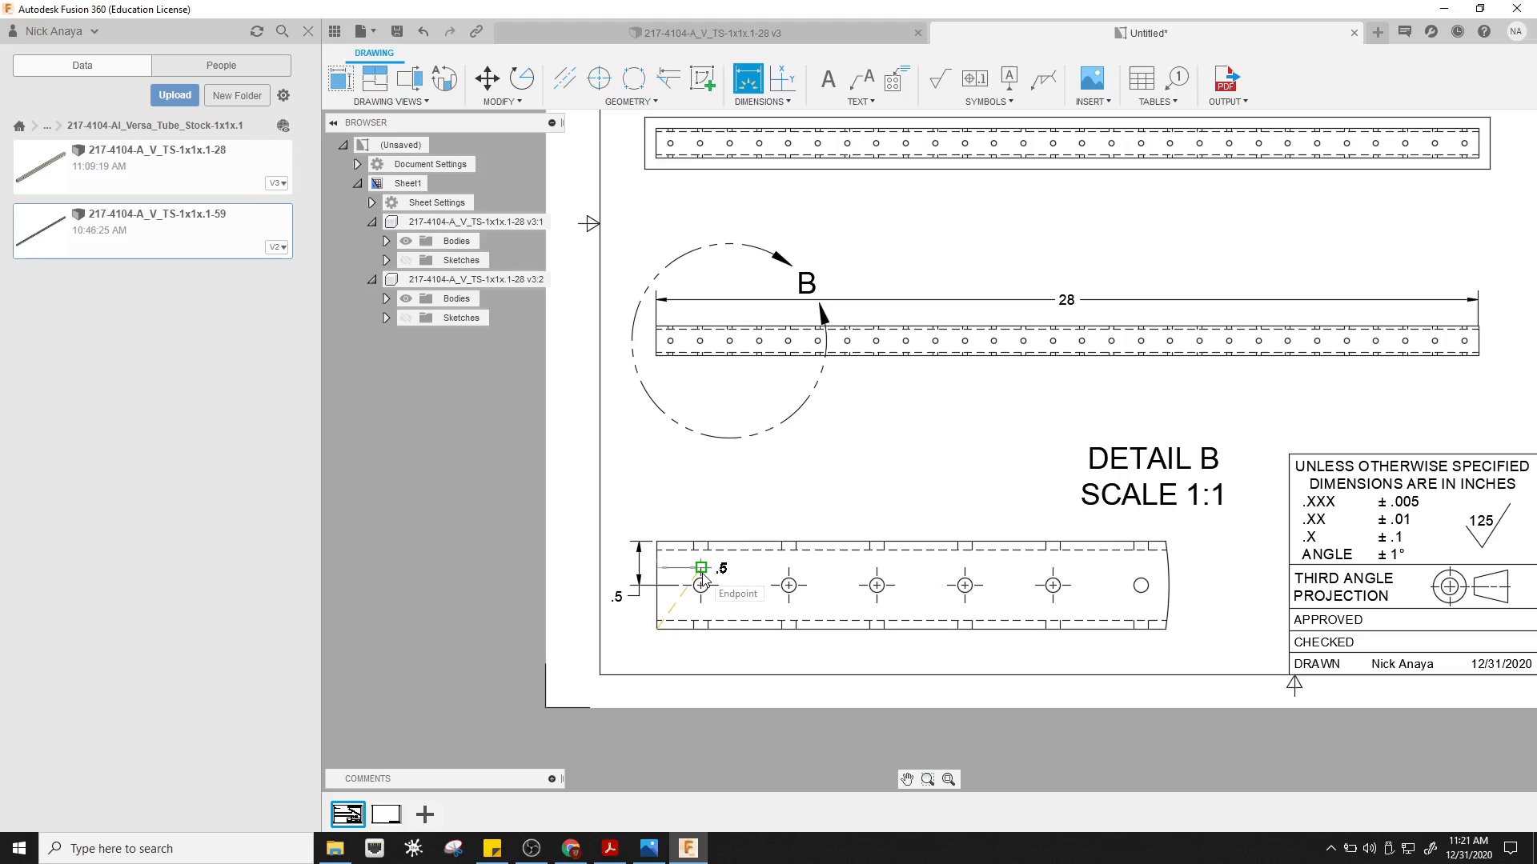
click(702, 575)
click(701, 524)
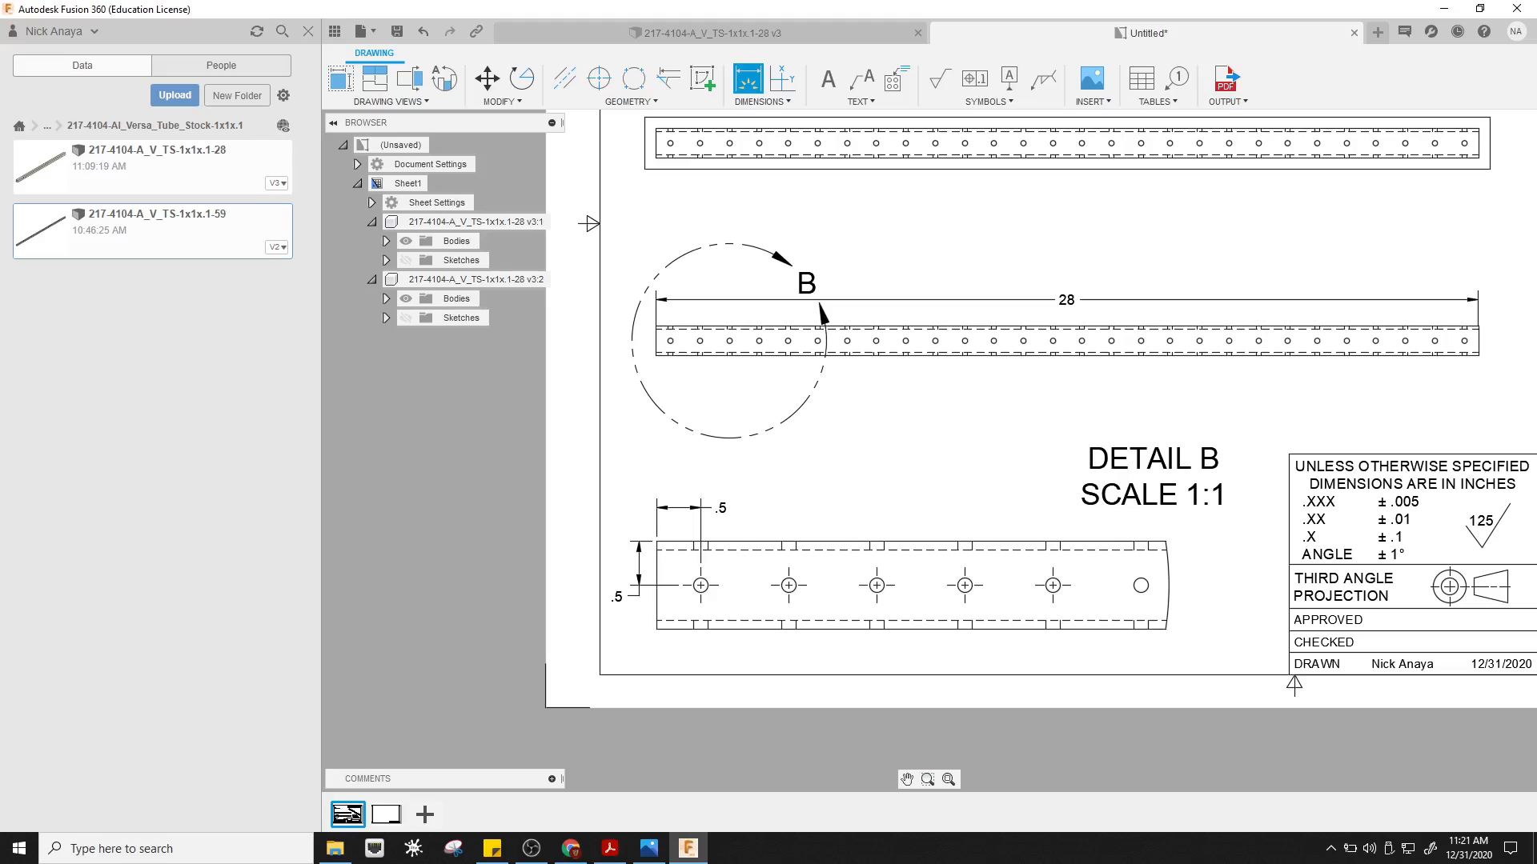
key(Escape)
- Move the horizontal end-to-hole dimension's text between its extension lines, keeping the dimension line just above the tube
click(722, 509)
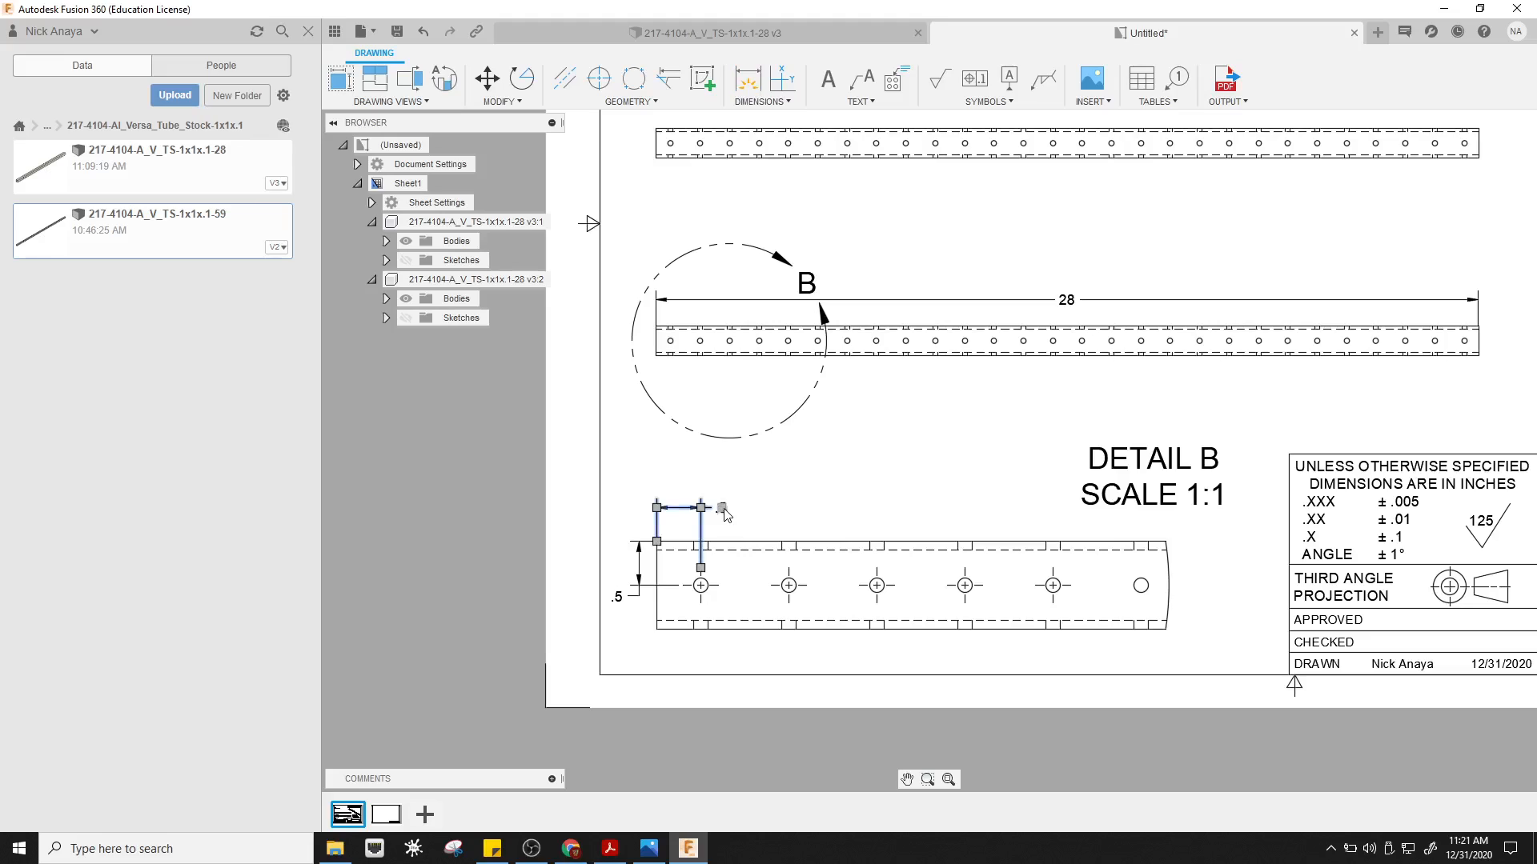
click(675, 492)
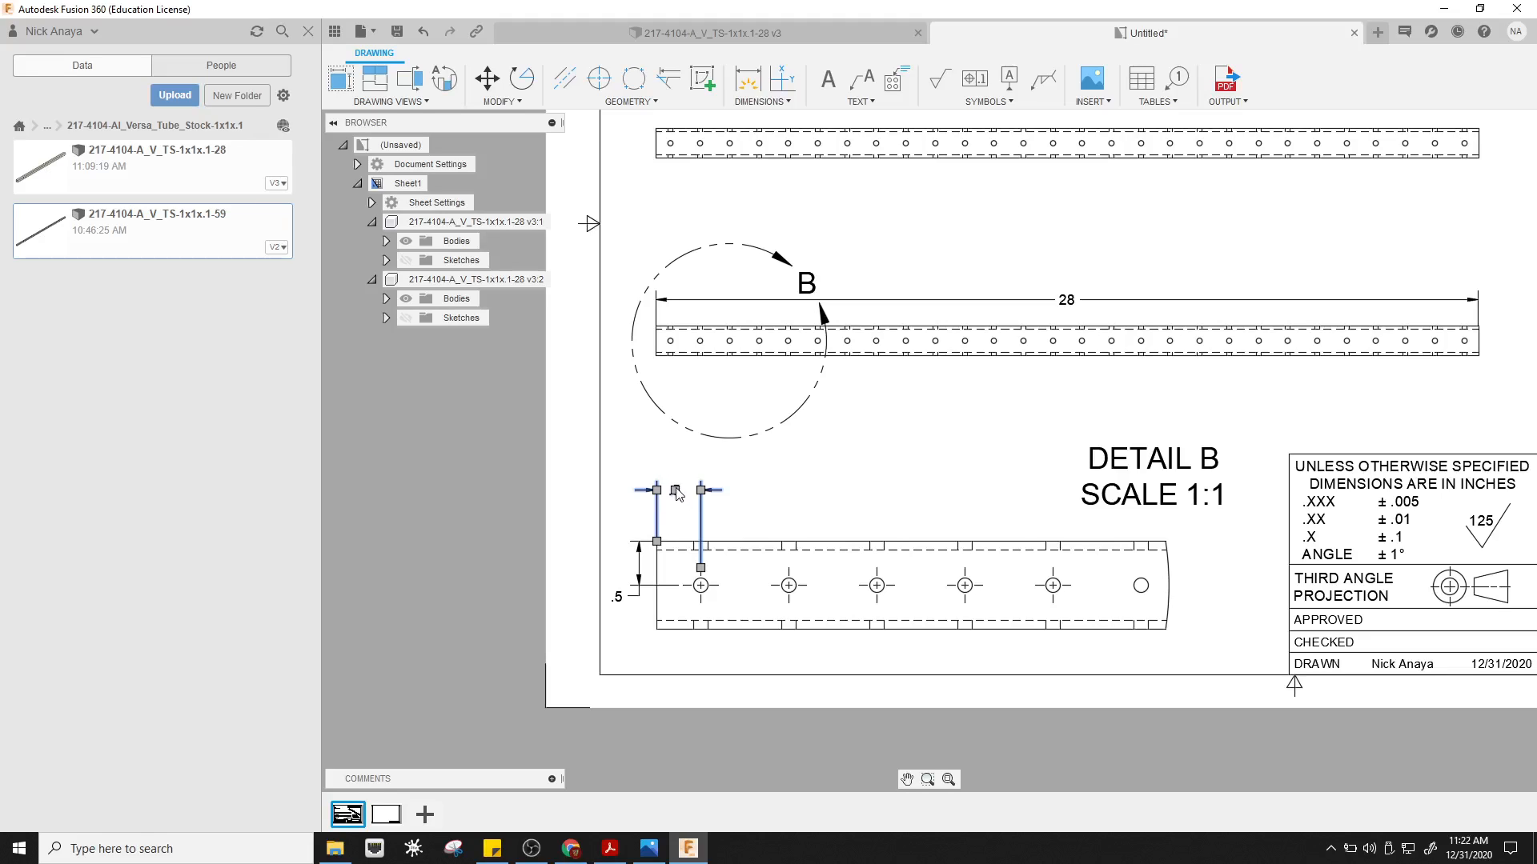
click(676, 492)
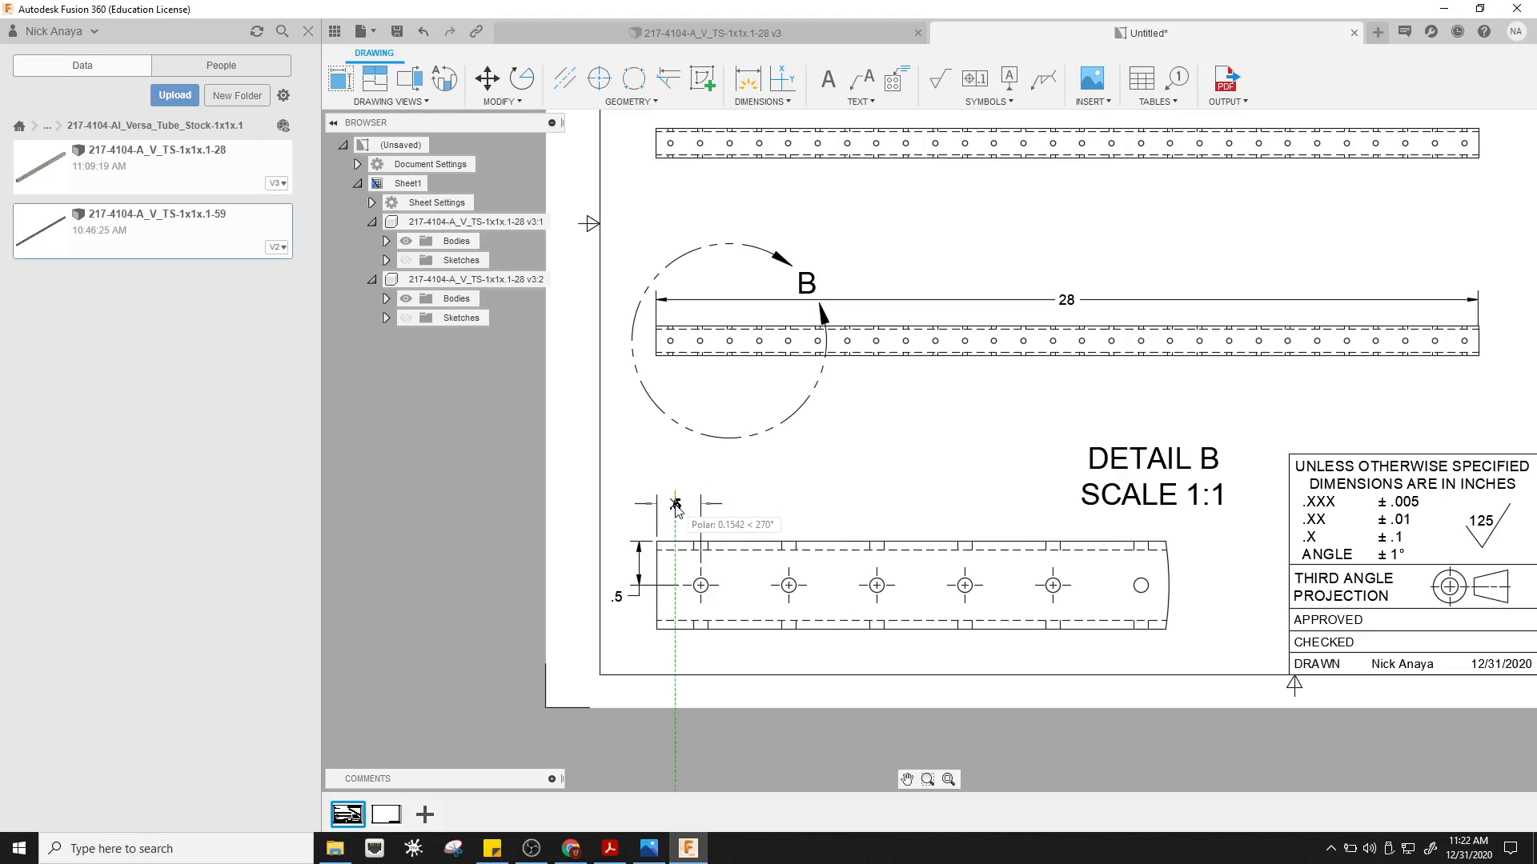
click(676, 505)
click(813, 483)
click(815, 480)
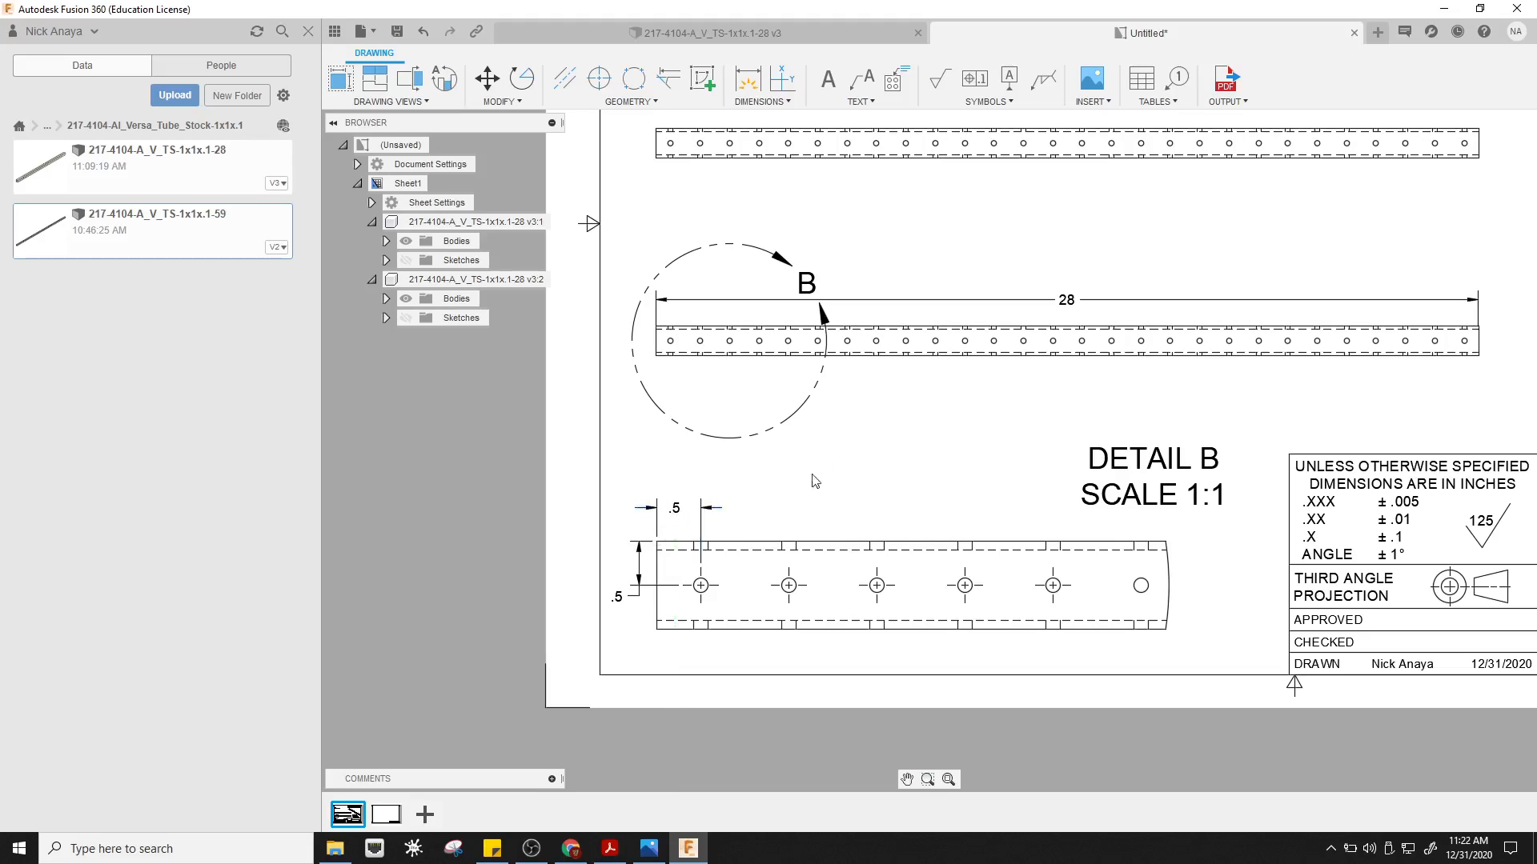
- Add chain dimensions continuing from the horizontal end-to-hole dimension through the second, third, fourth and fifth holes of detail B
click(771, 108)
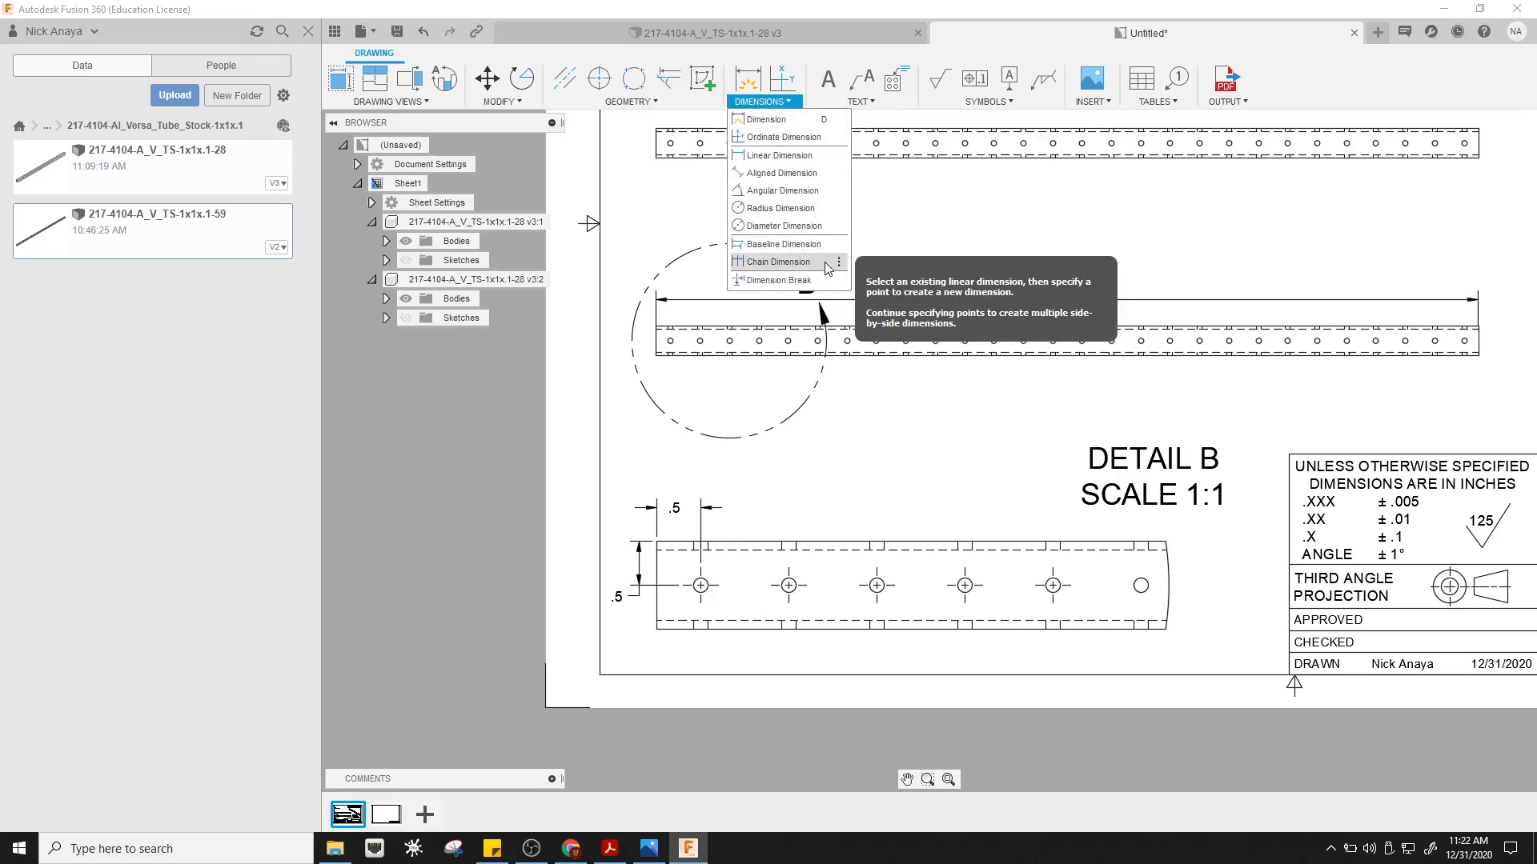
click(800, 262)
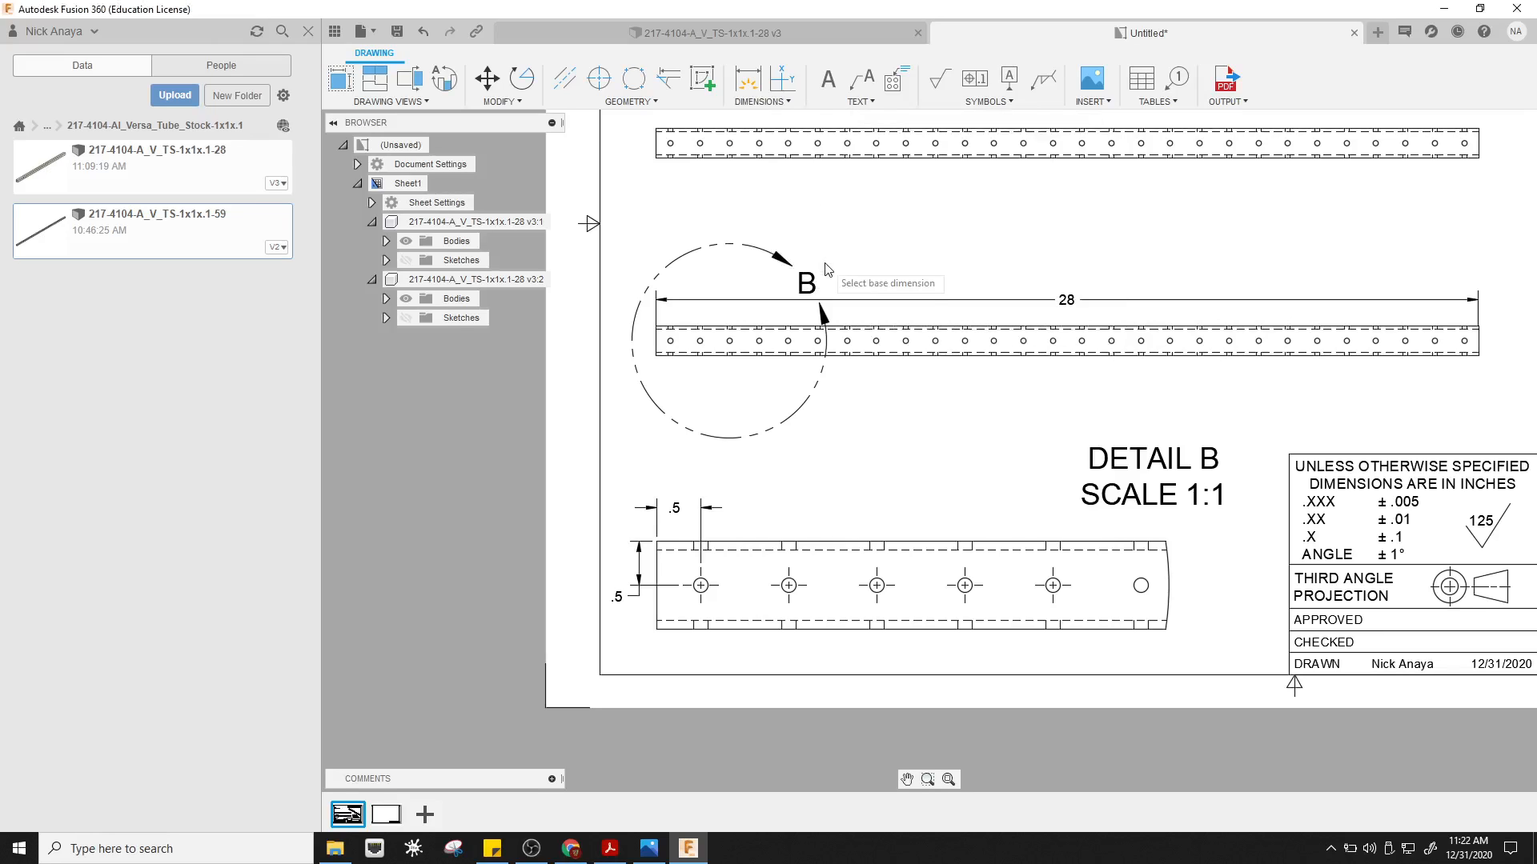
click(702, 530)
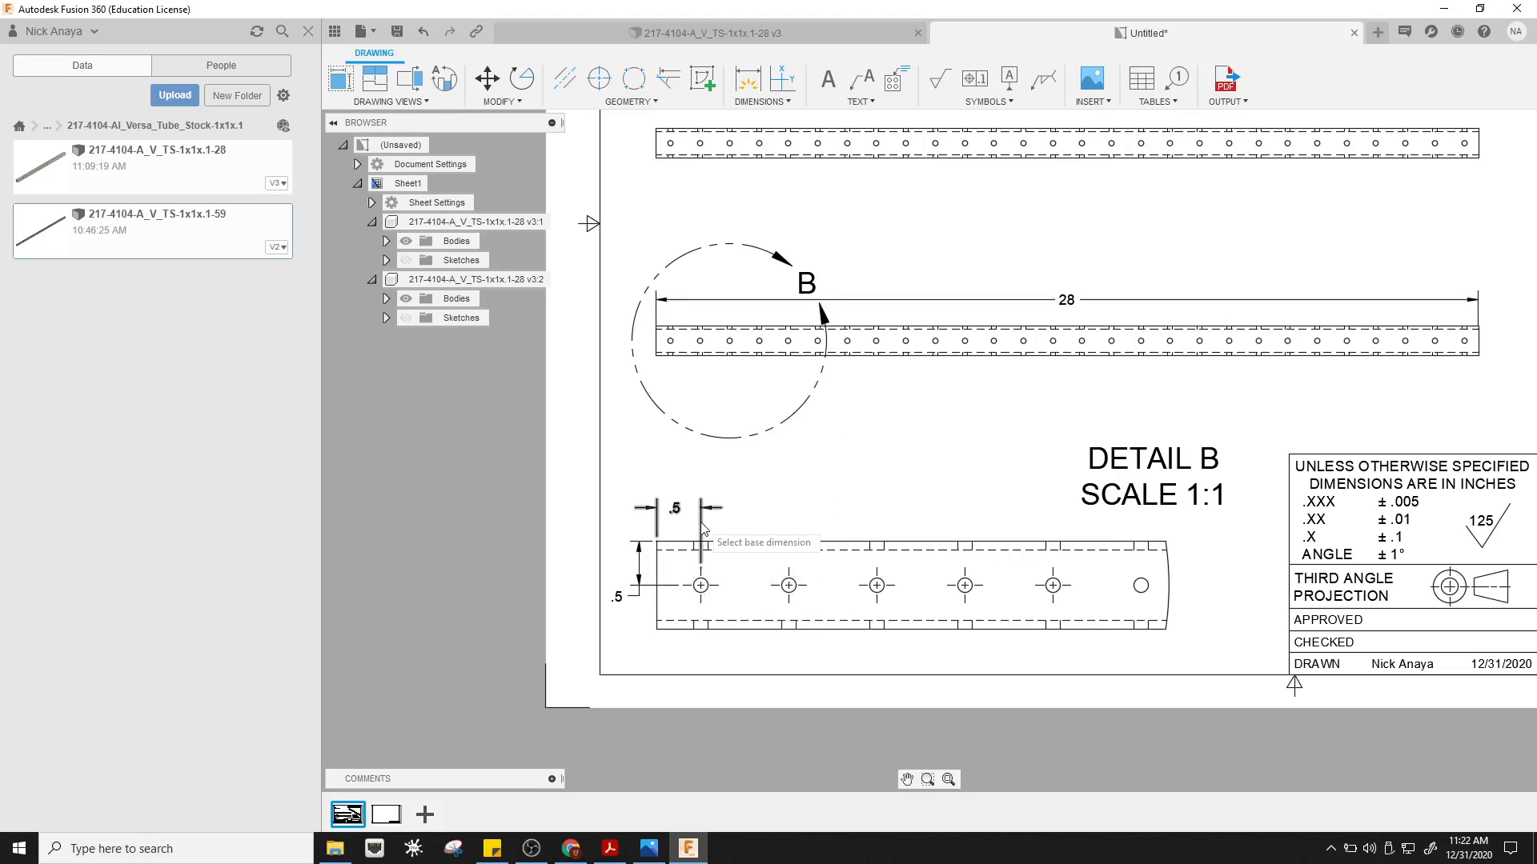
click(789, 570)
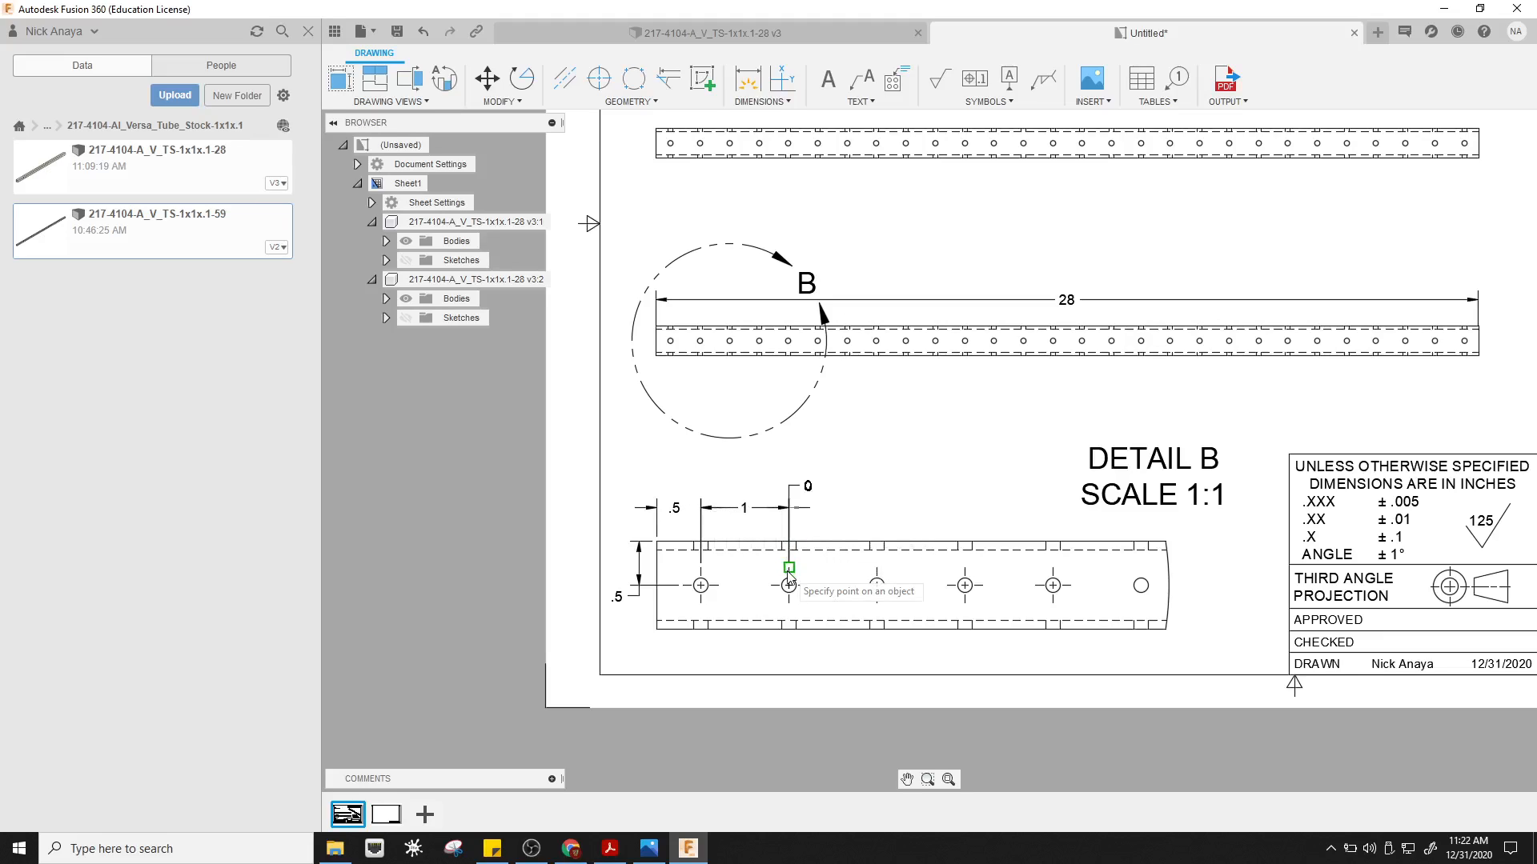
click(878, 569)
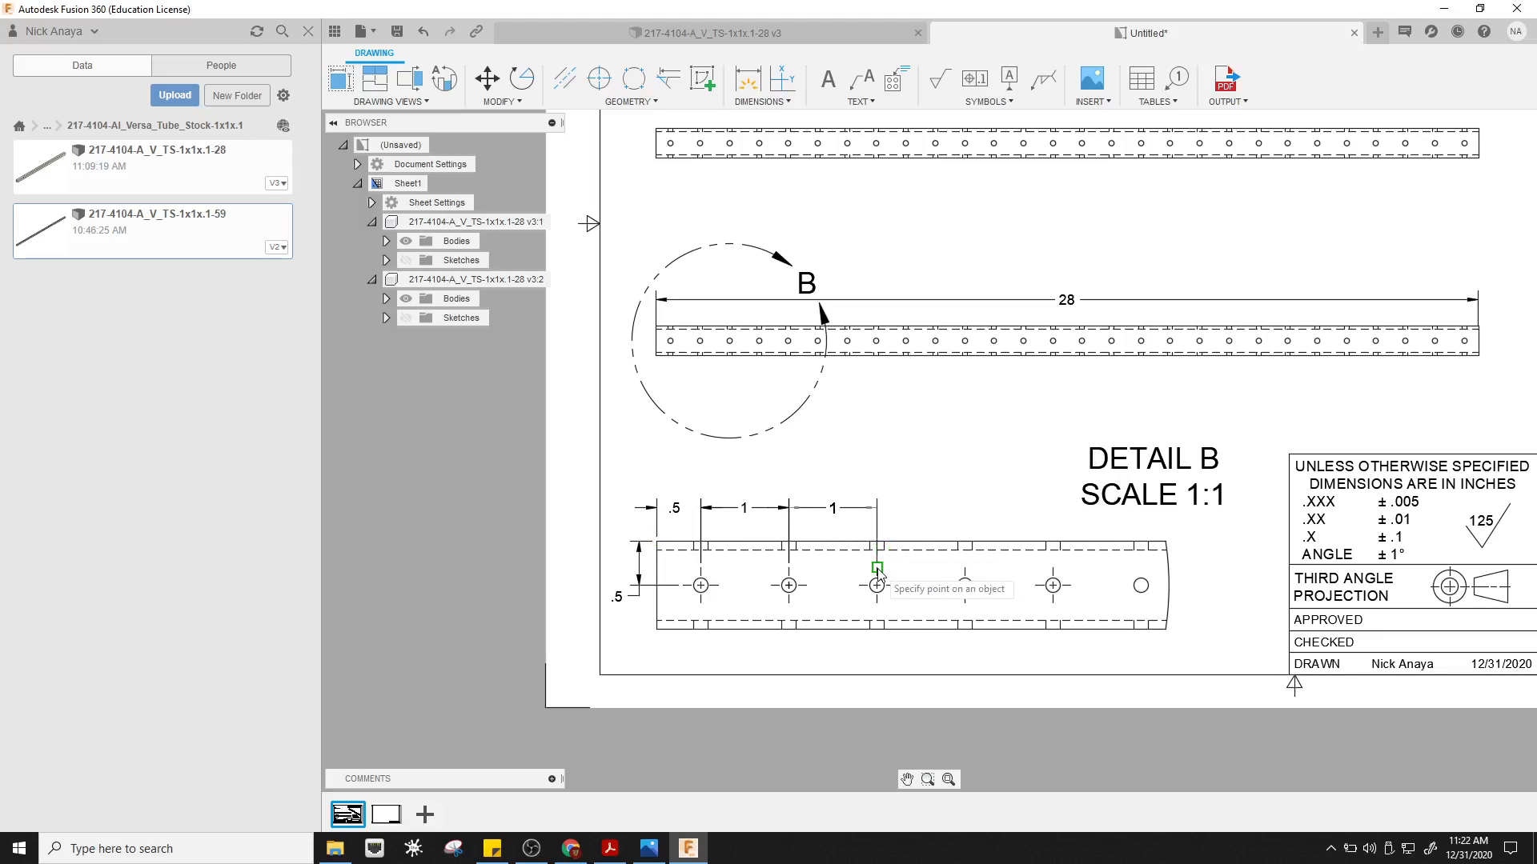
click(965, 570)
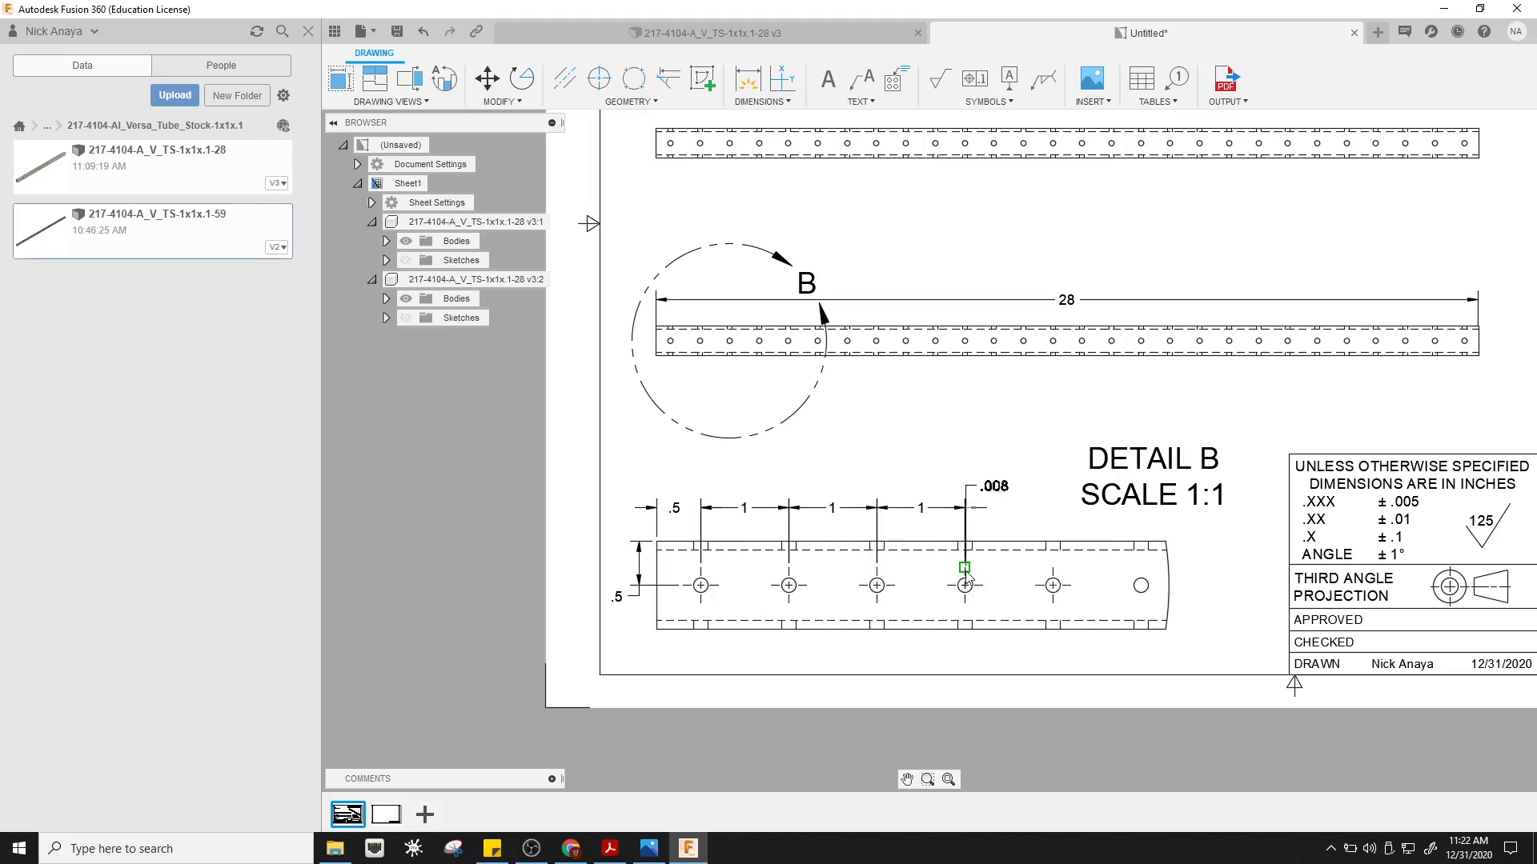
click(1051, 570)
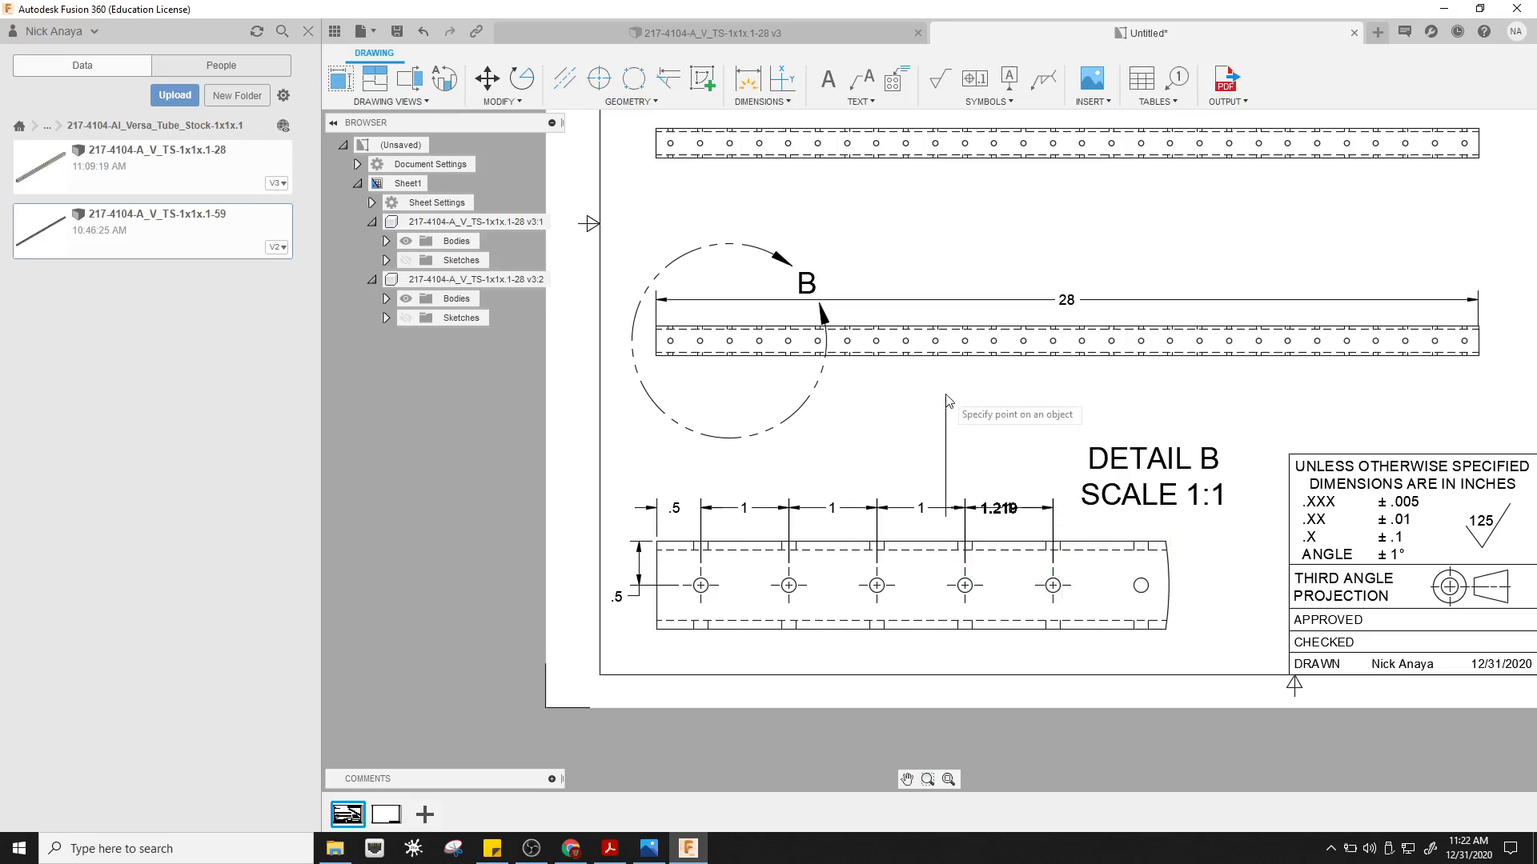
right_click(1073, 525)
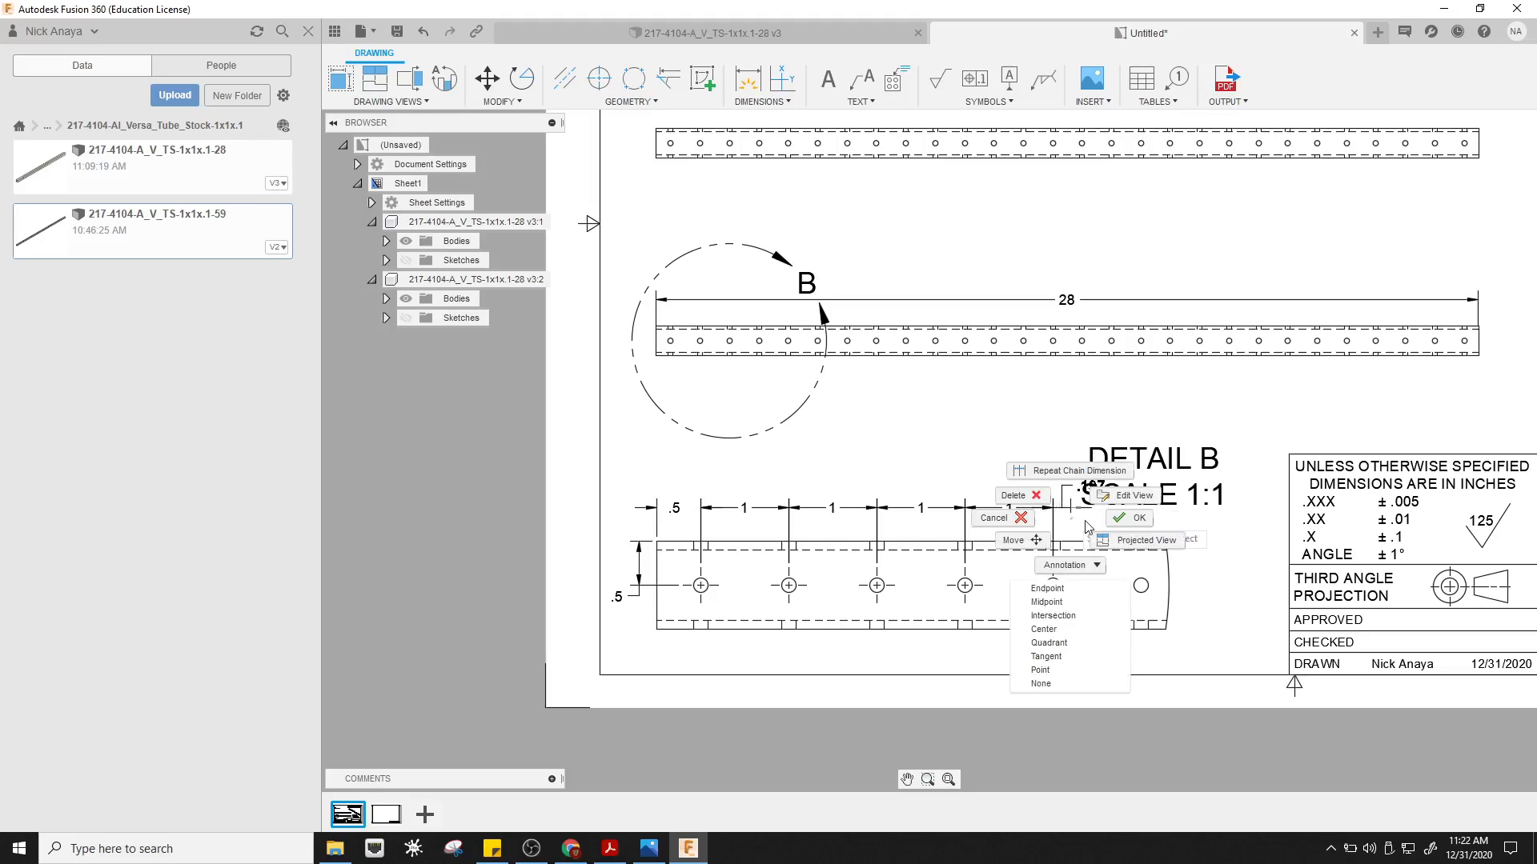
click(1132, 521)
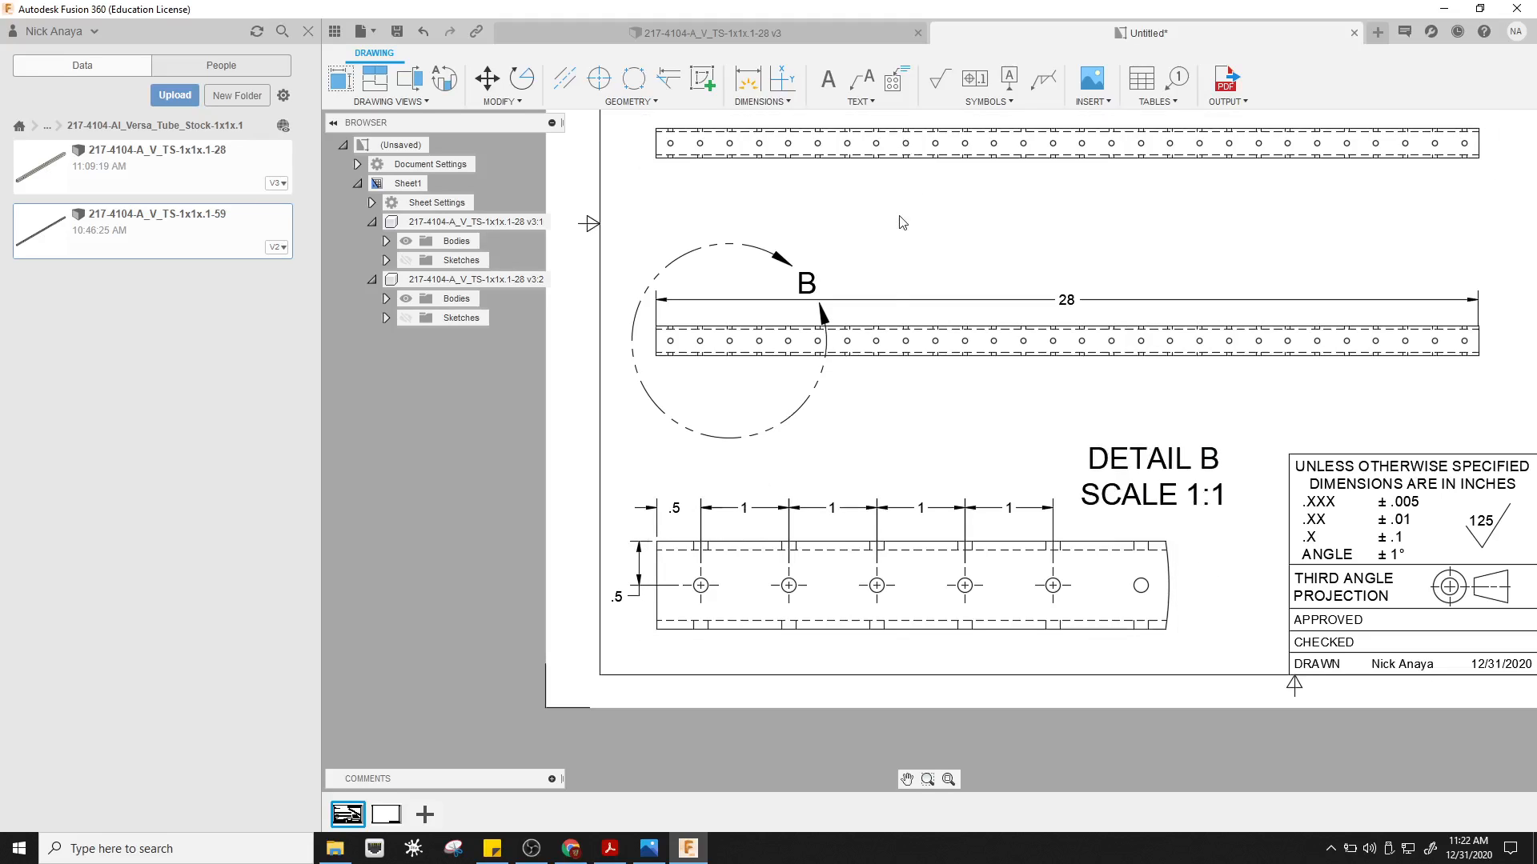
click(748, 78)
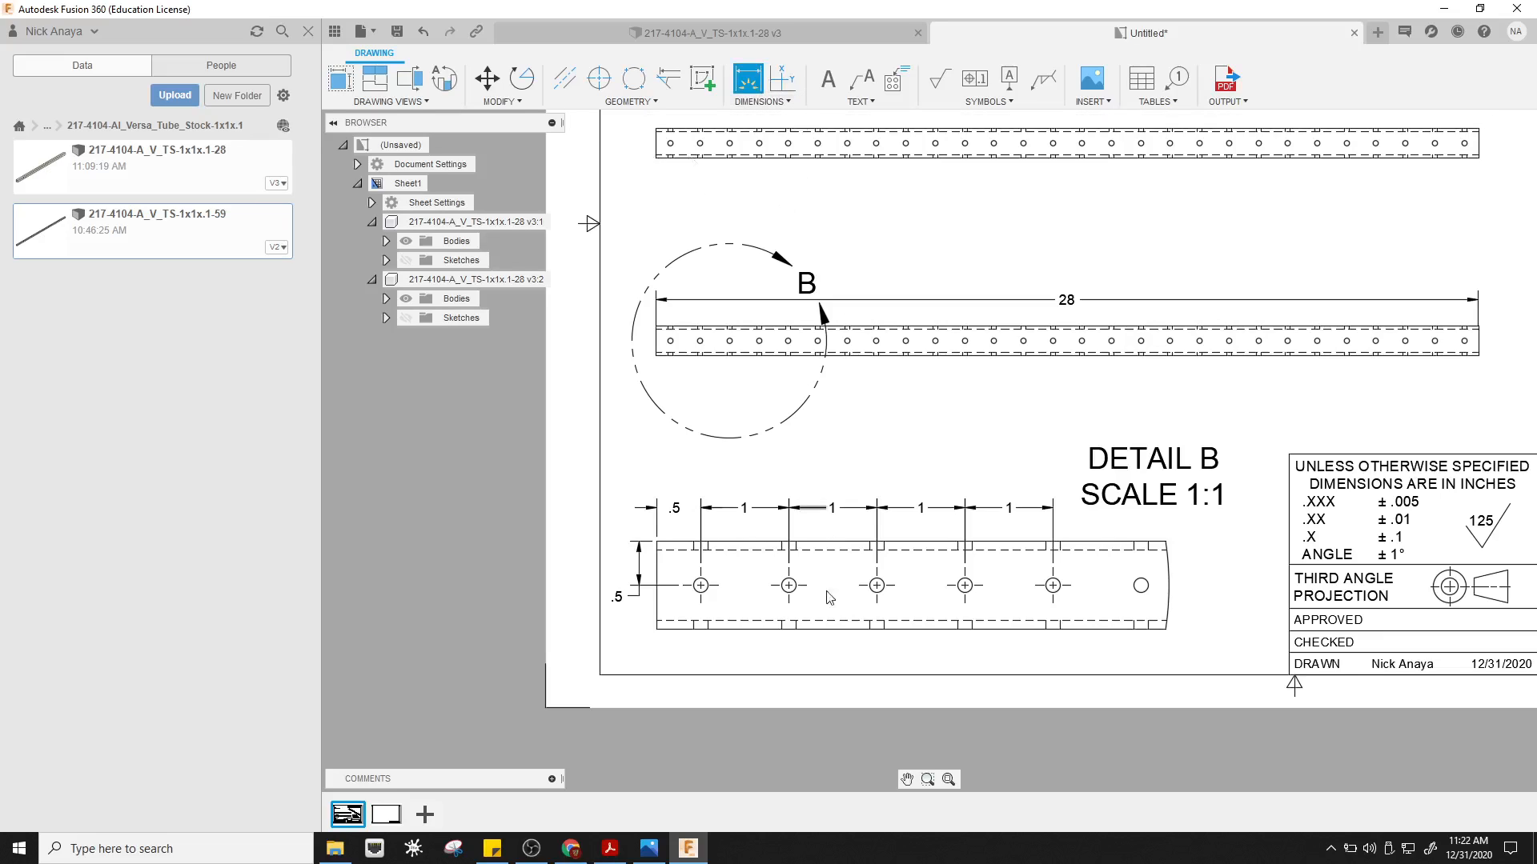
click(701, 586)
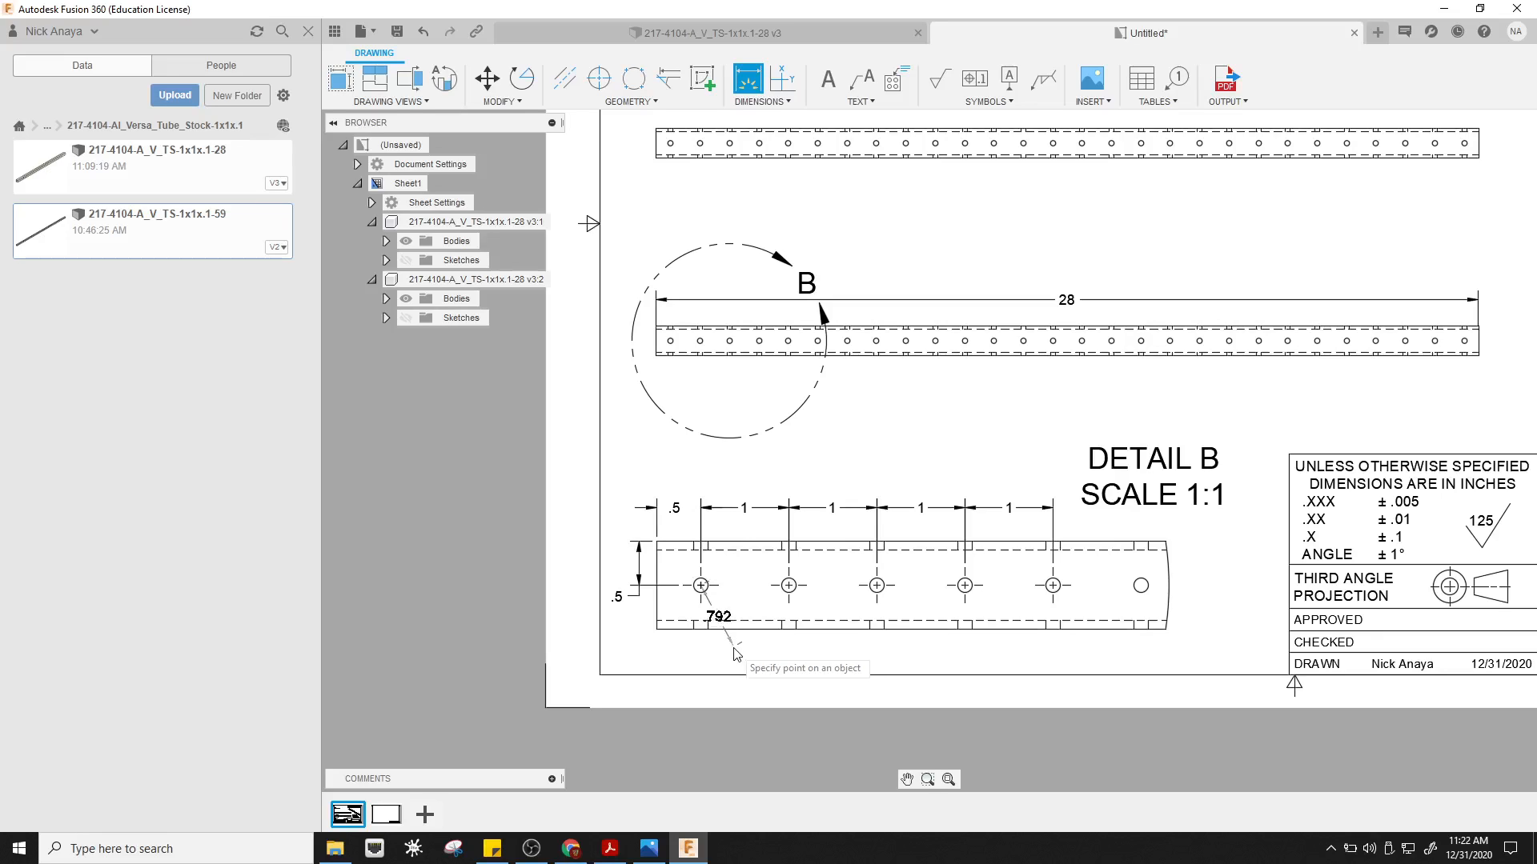
key(Escape)
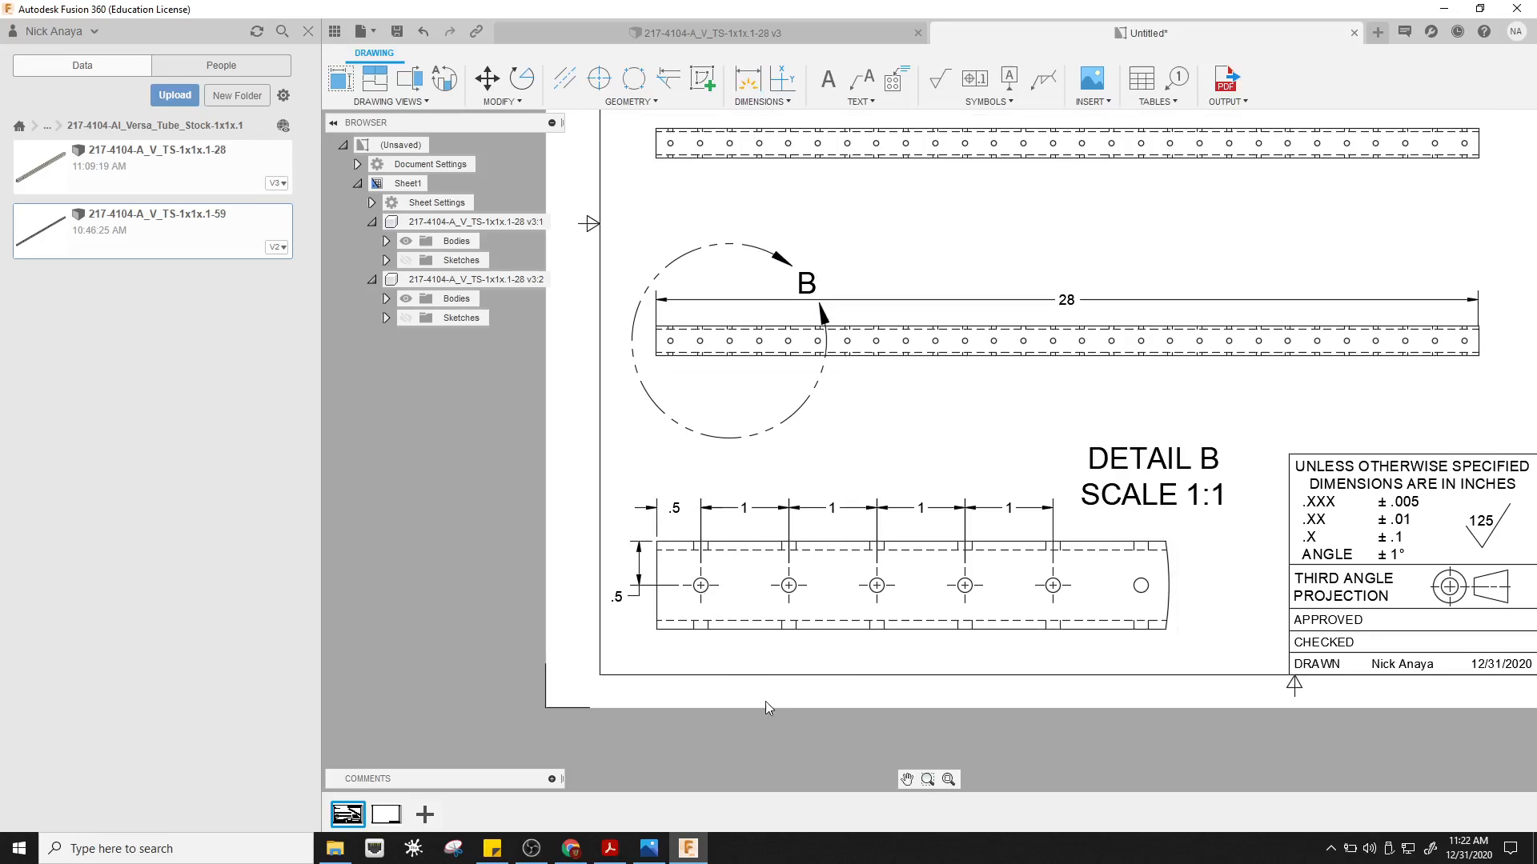
- Dimension the first hole's diameter in detail view B, placing the leader text below the tube
scroll(762, 640, up, 3)
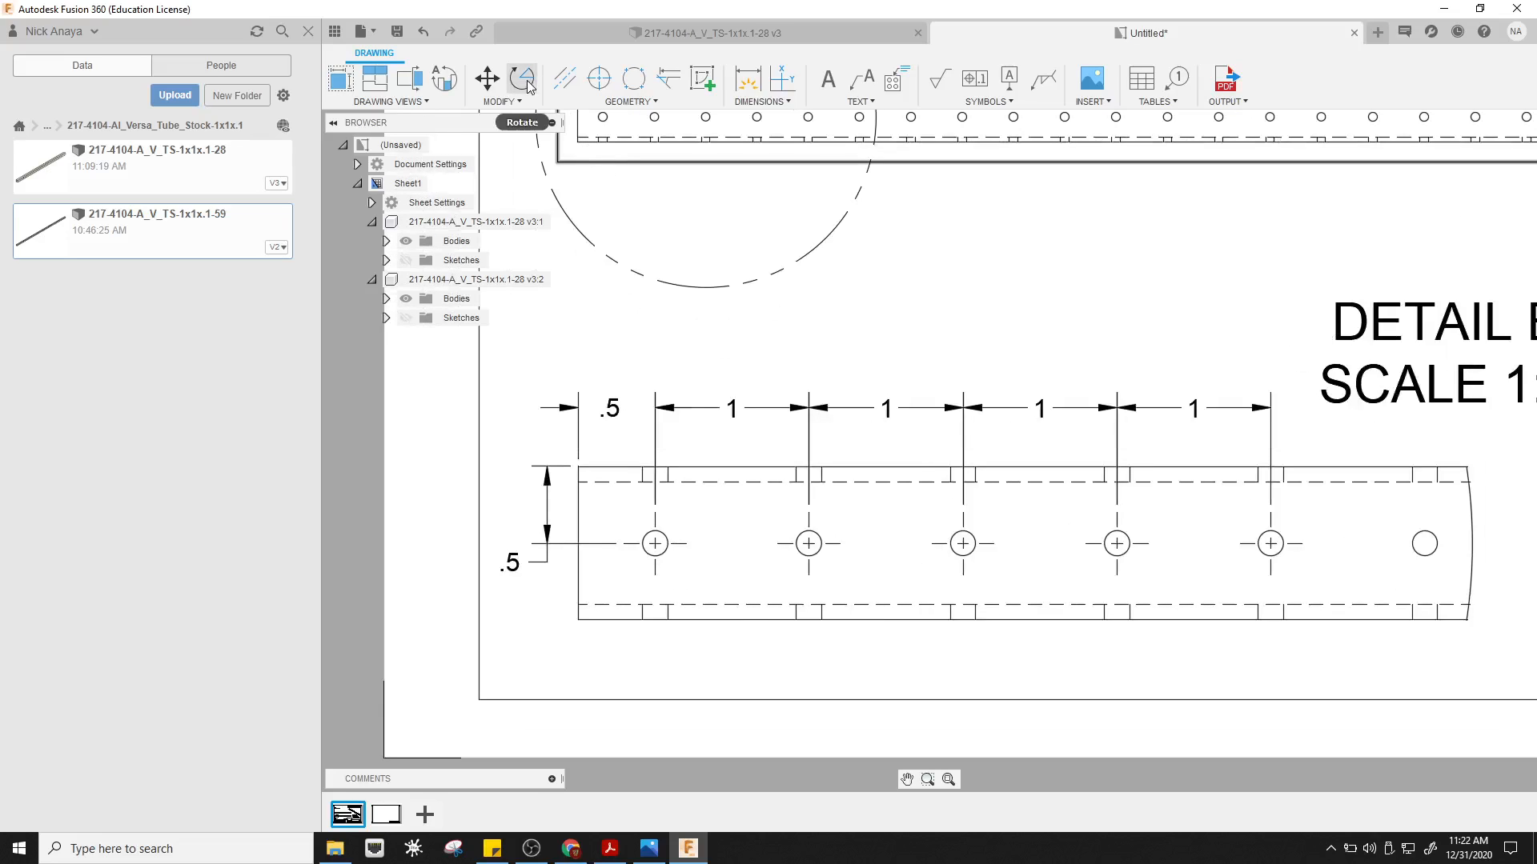
click(757, 82)
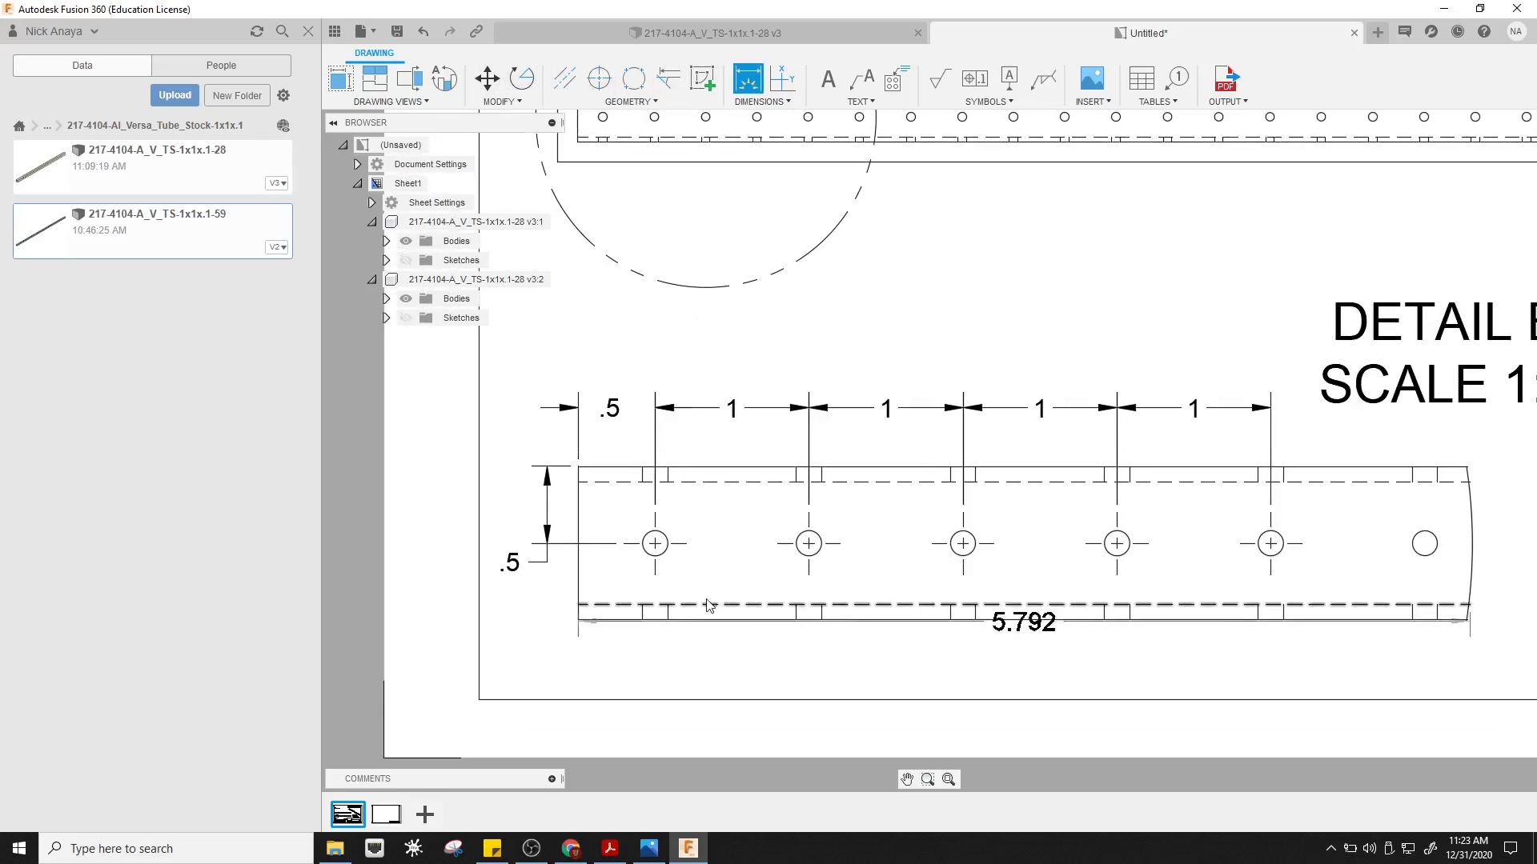
click(723, 663)
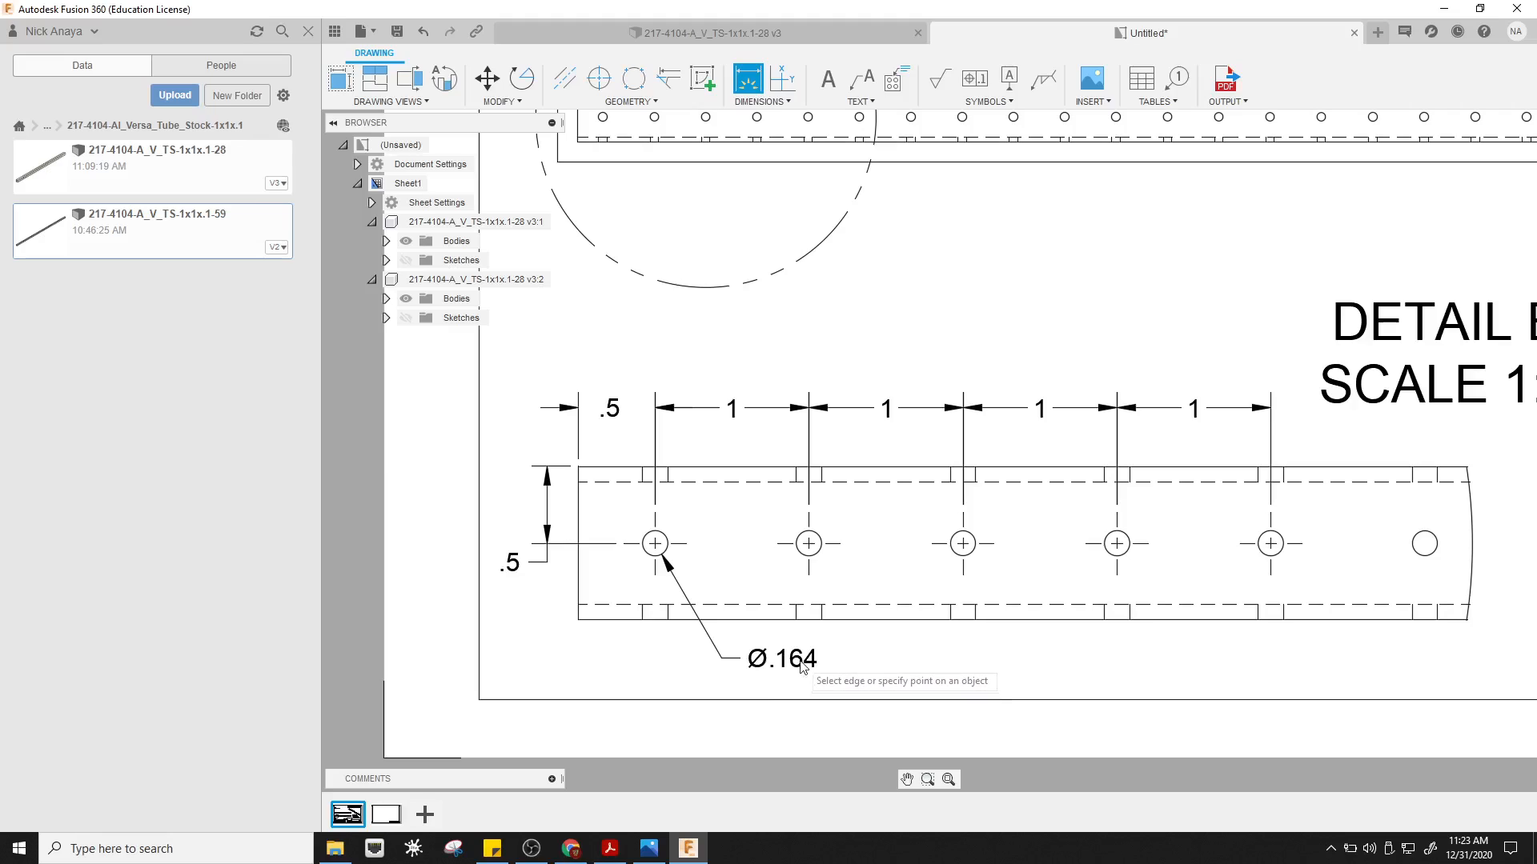
key(Escape)
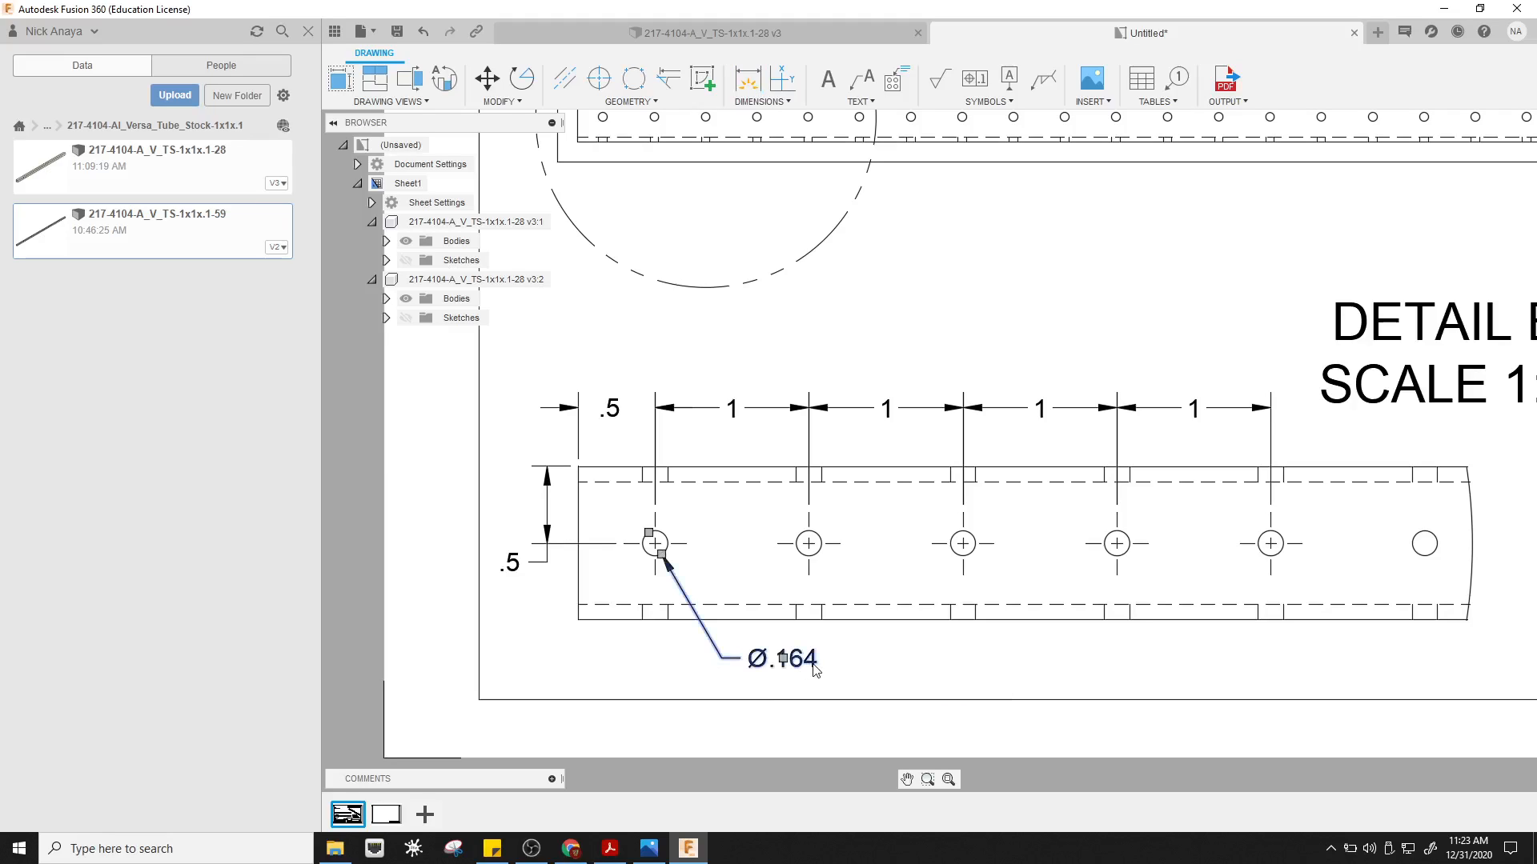
- Append "for all through holes" after the value in the first hole's diameter dimension text
double_click(813, 664)
double_click(817, 662)
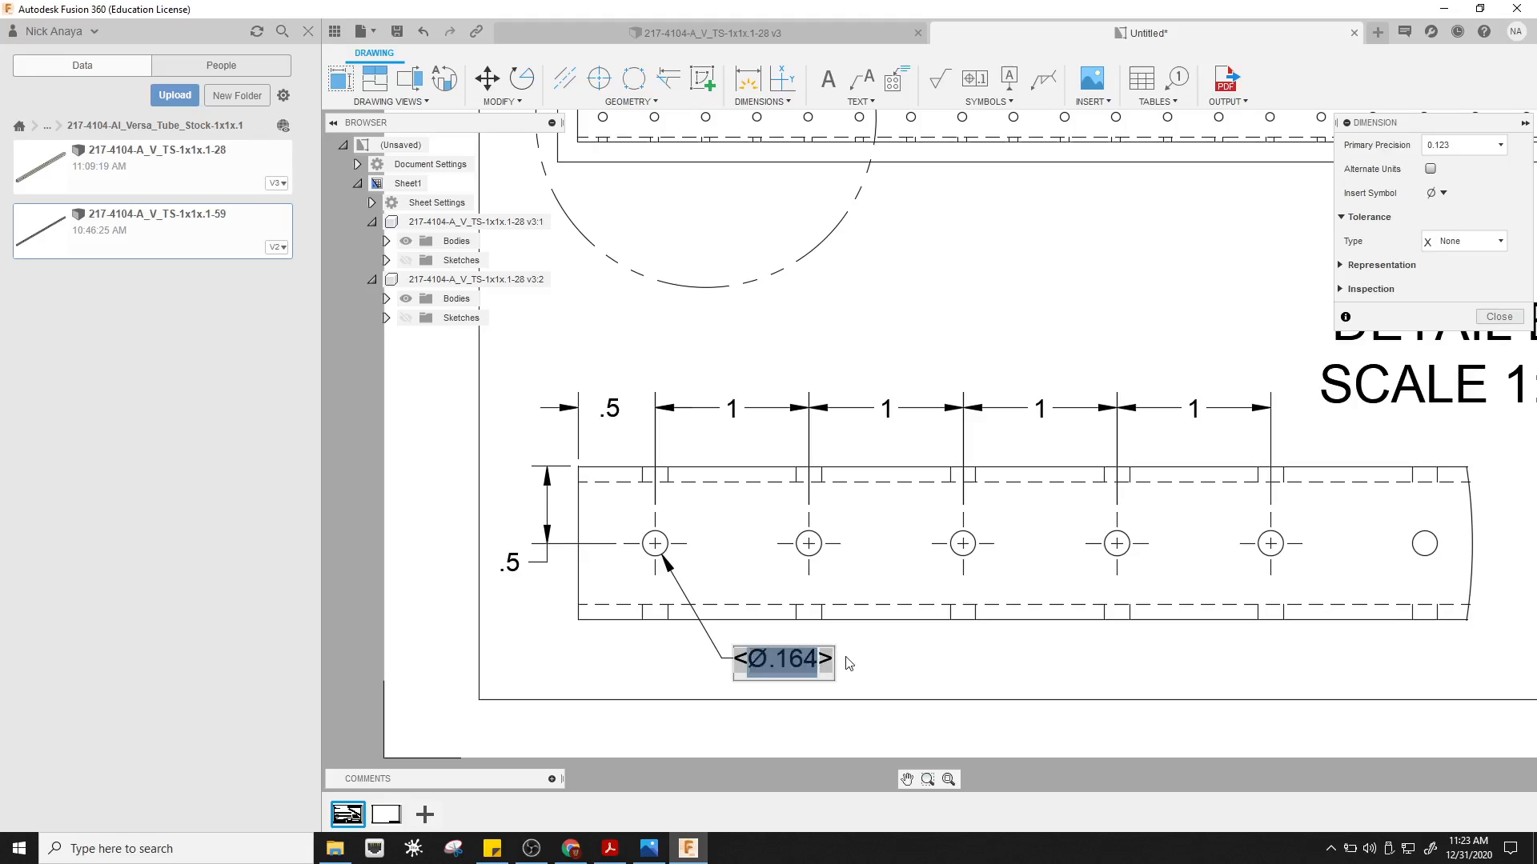
click(819, 660)
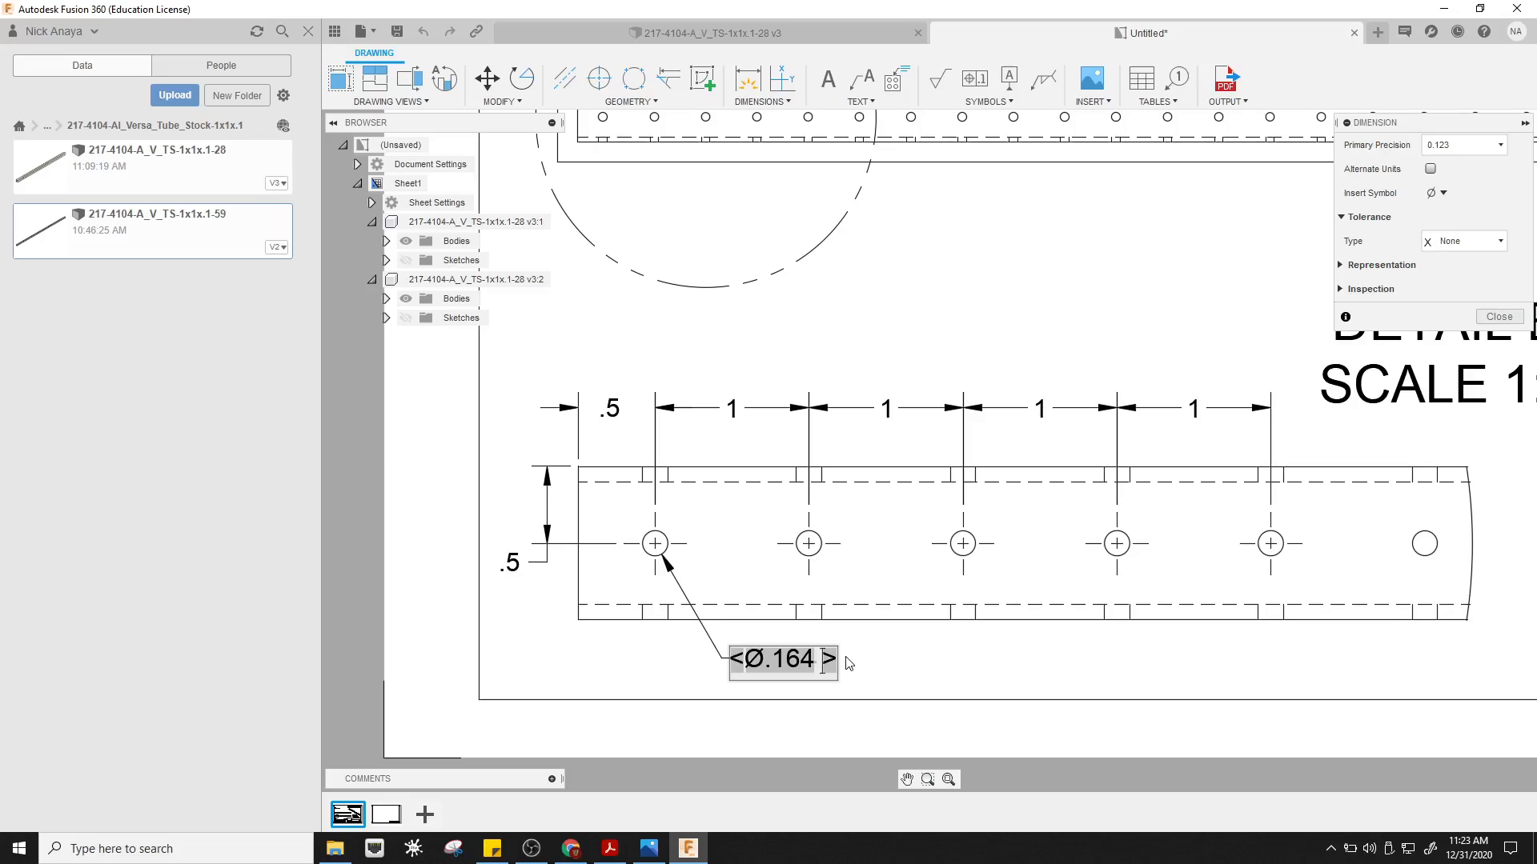
text(for all)
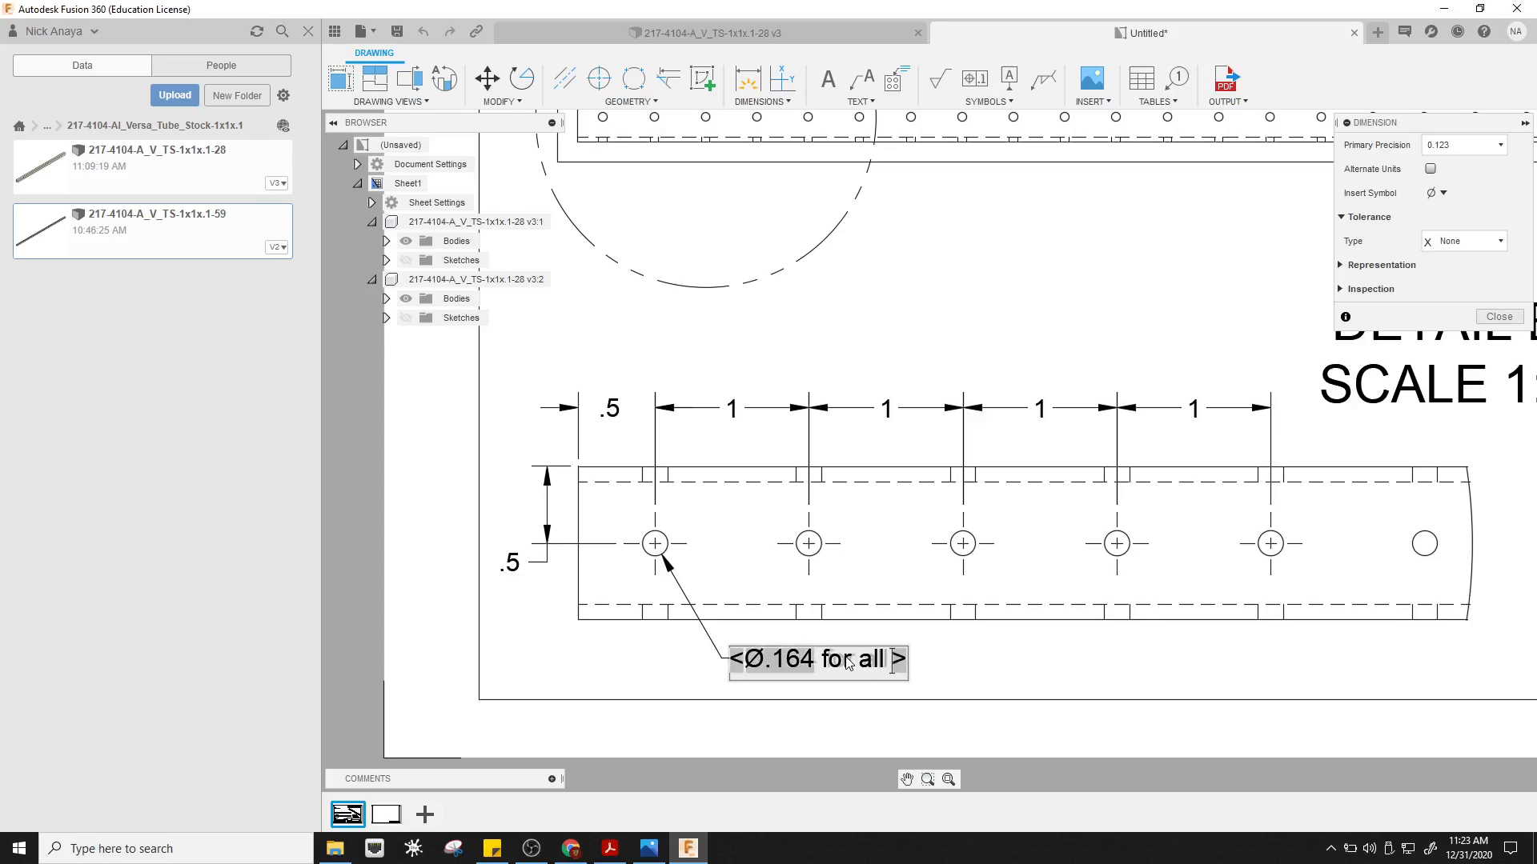
text( throughho)
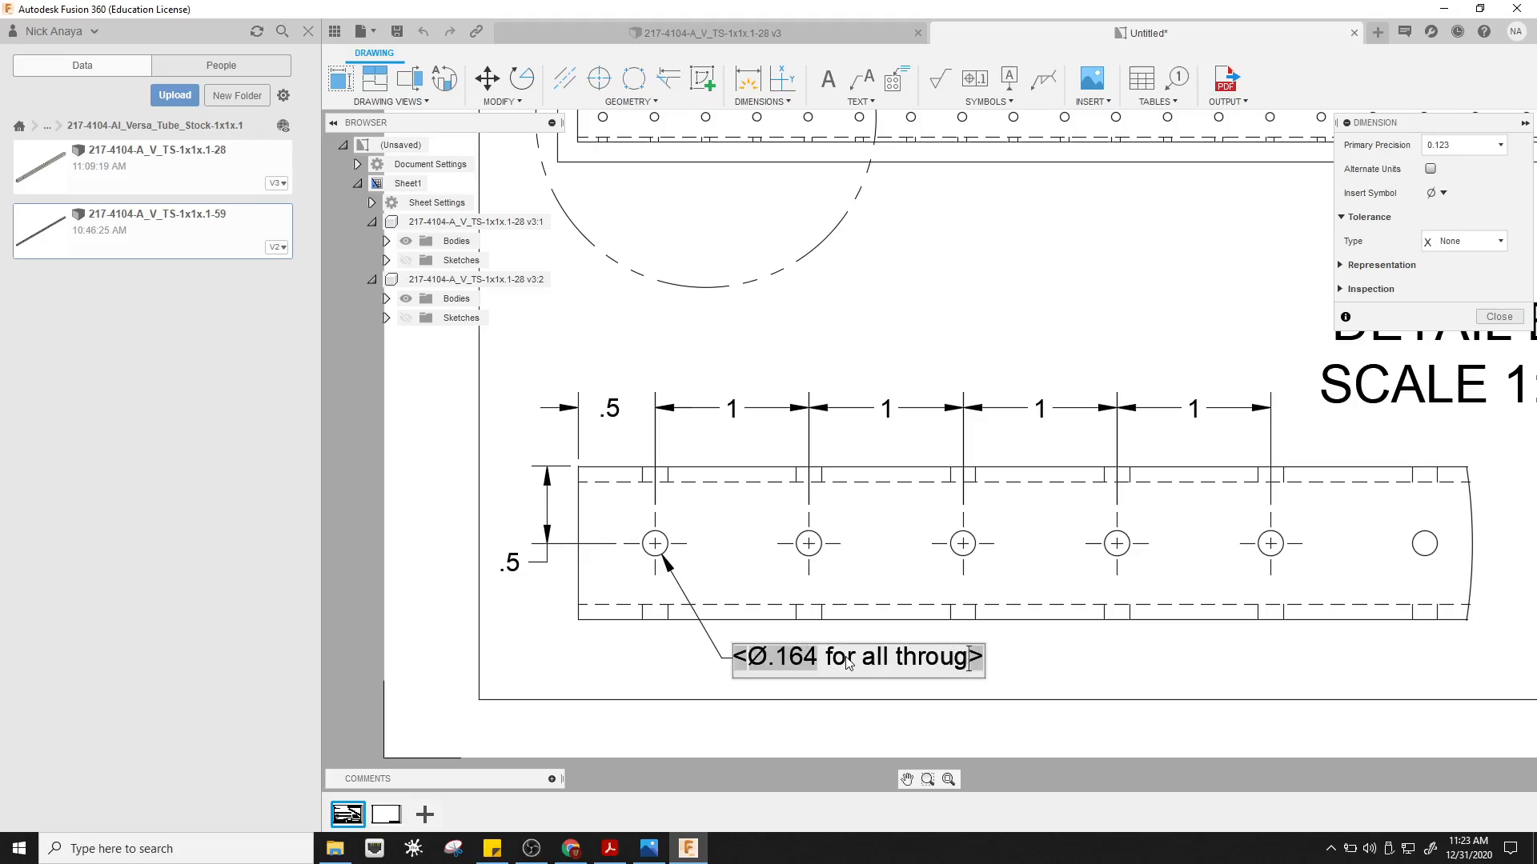
text(les)
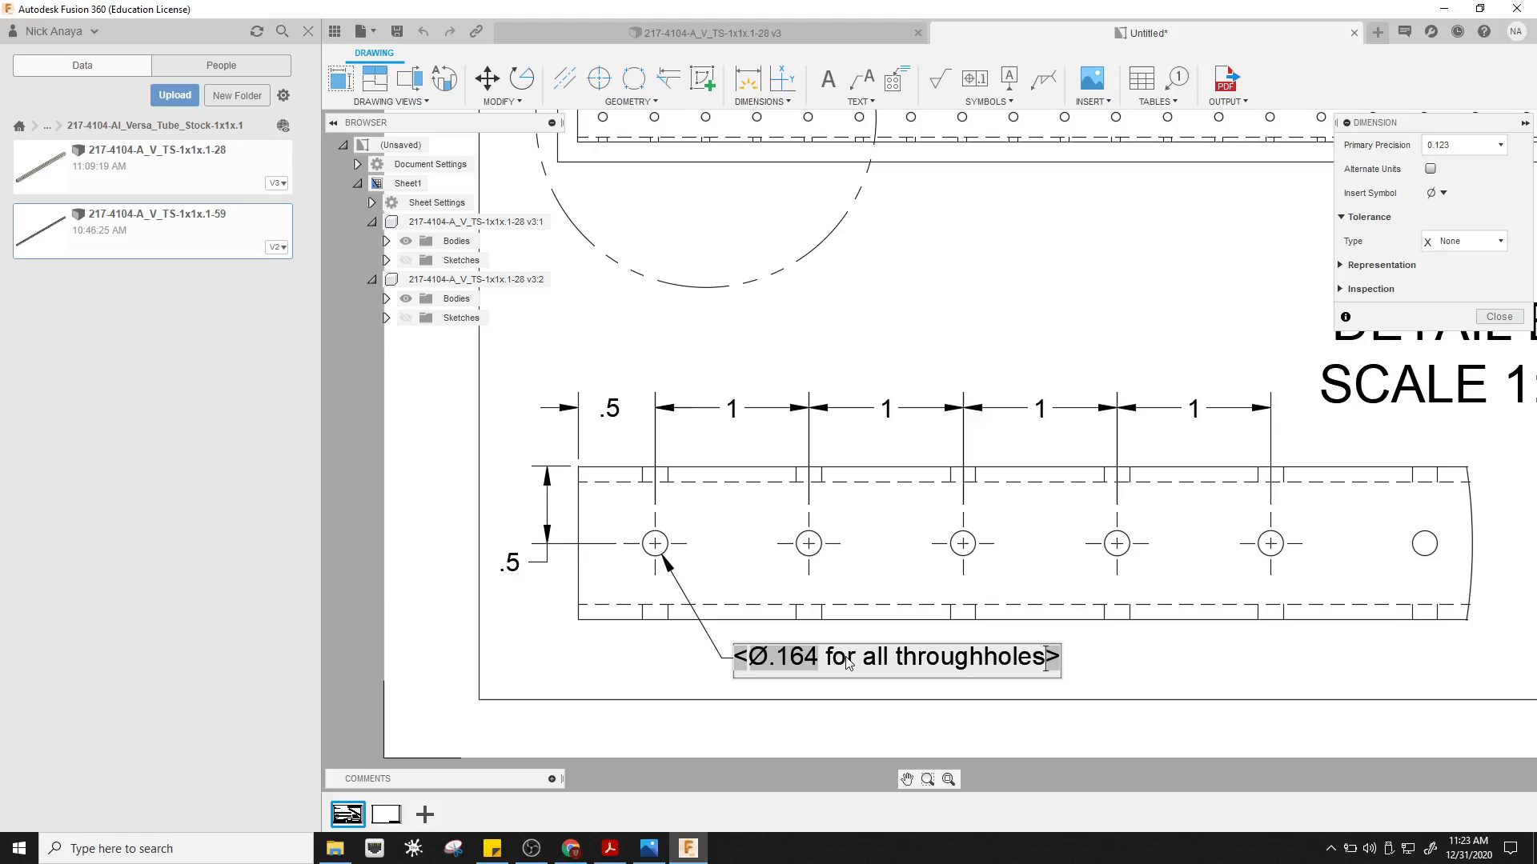
key(Left)
key(Left)
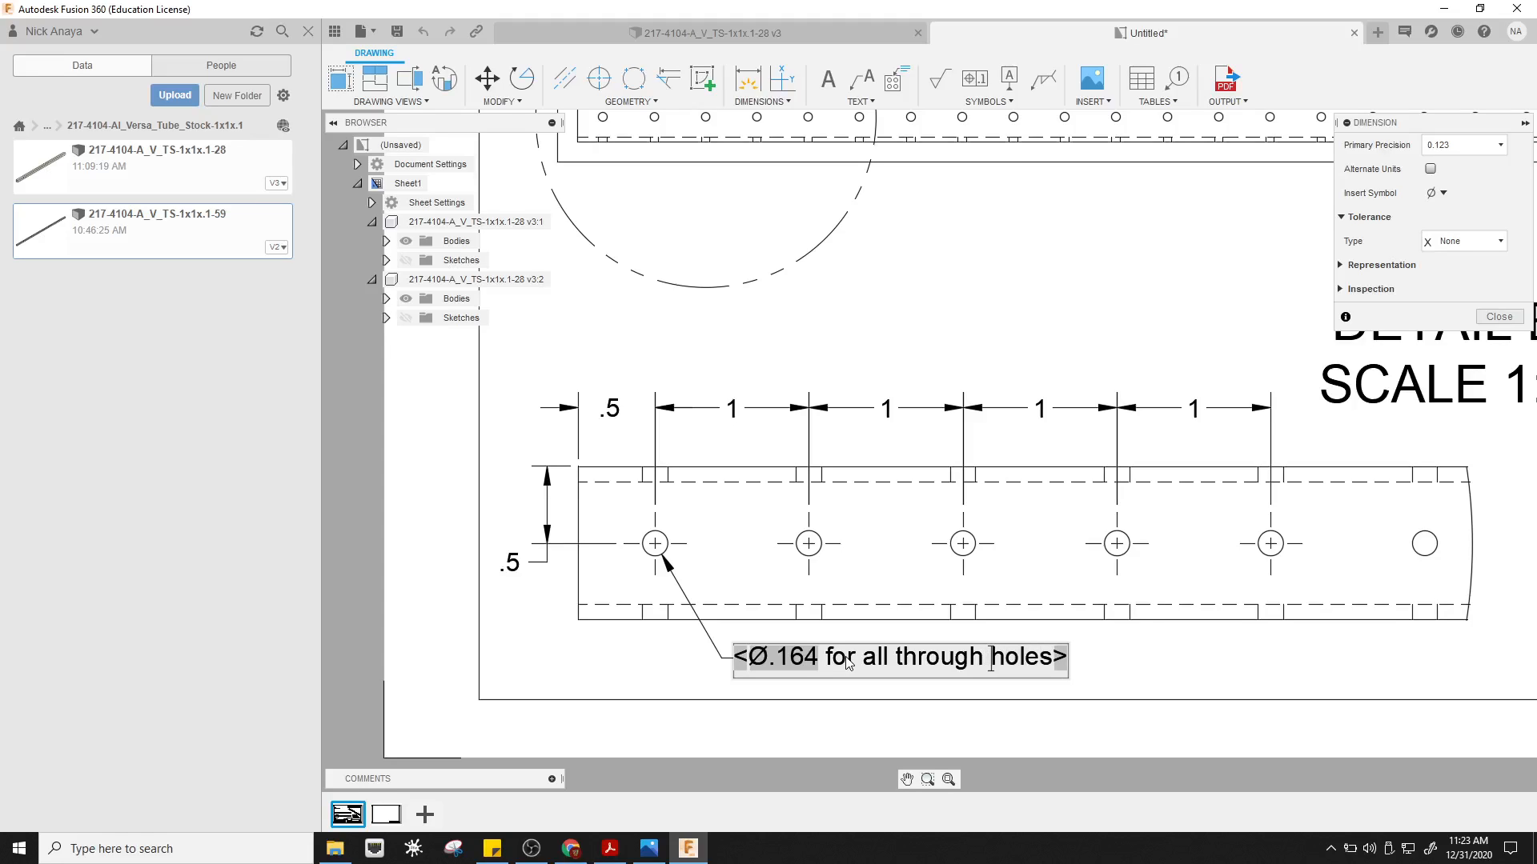
key(Return)
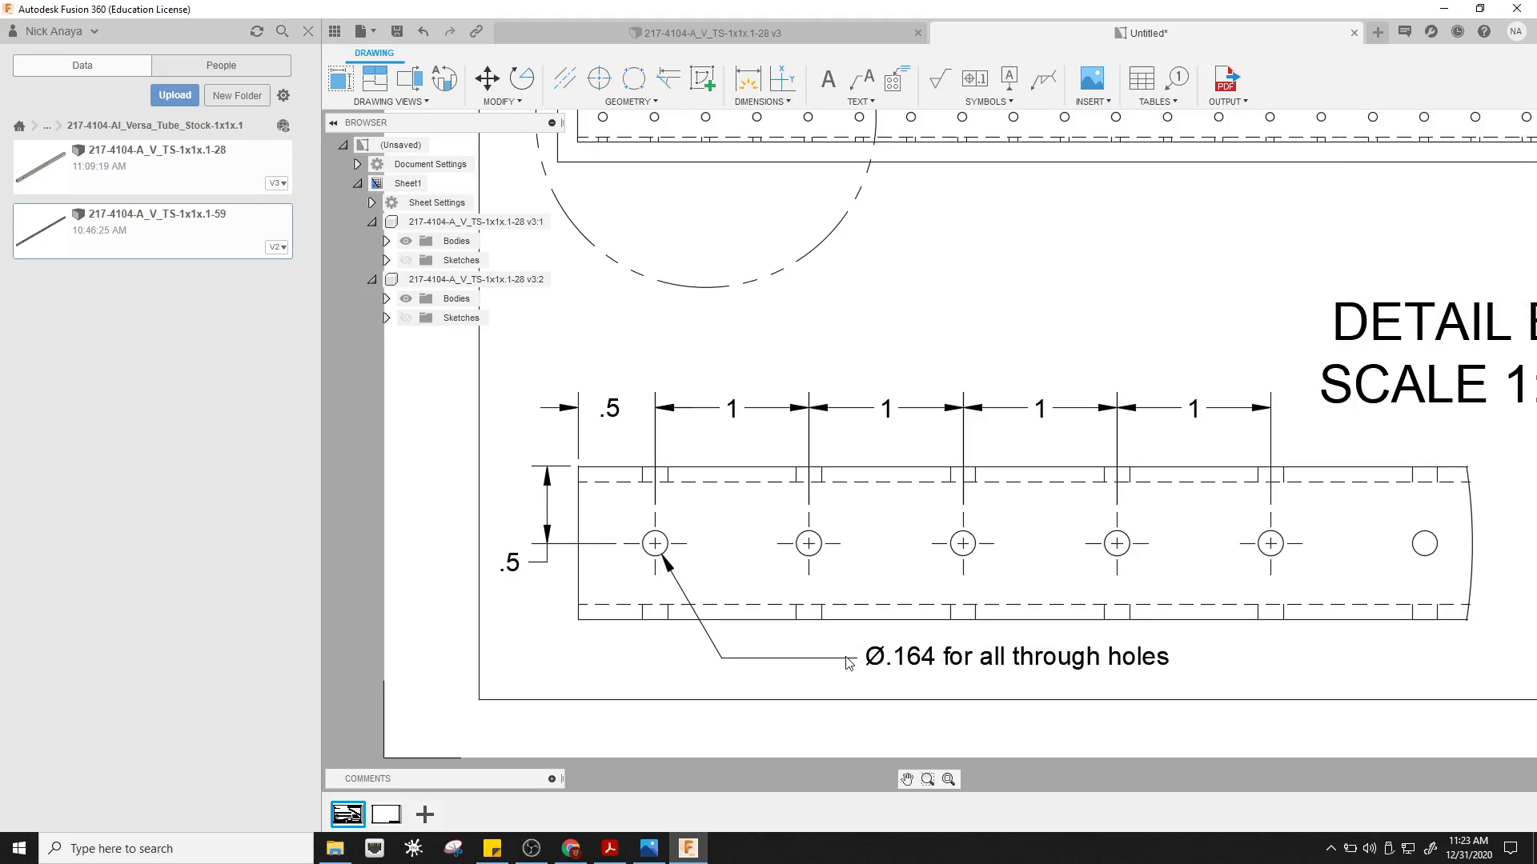
click(856, 700)
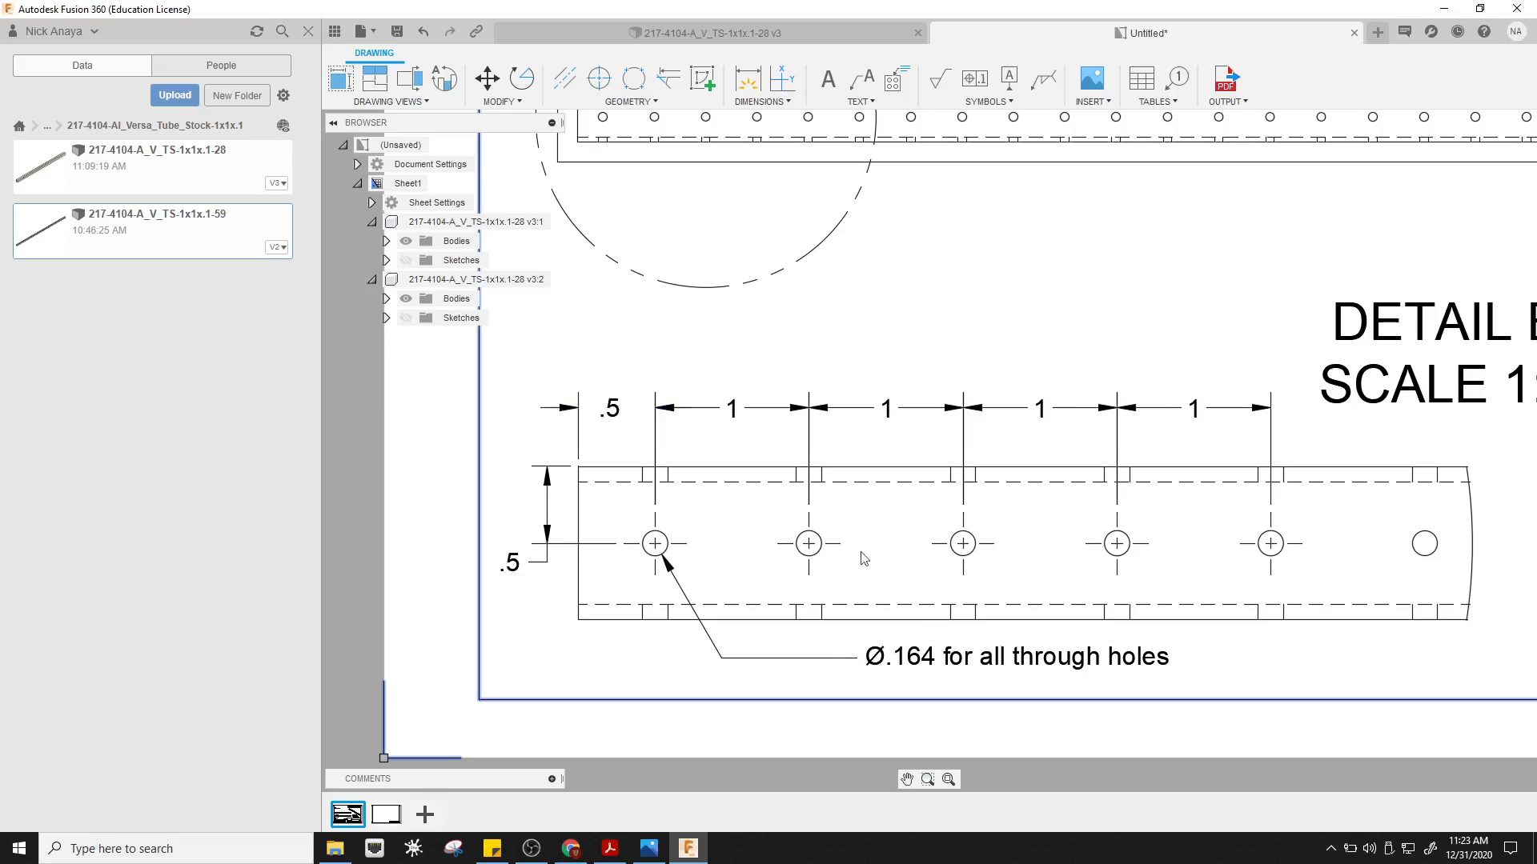
- Add a two-line text note above detail view B reading "All holes have 1.0"" and "Spacing"
scroll(1115, 319, down, 4)
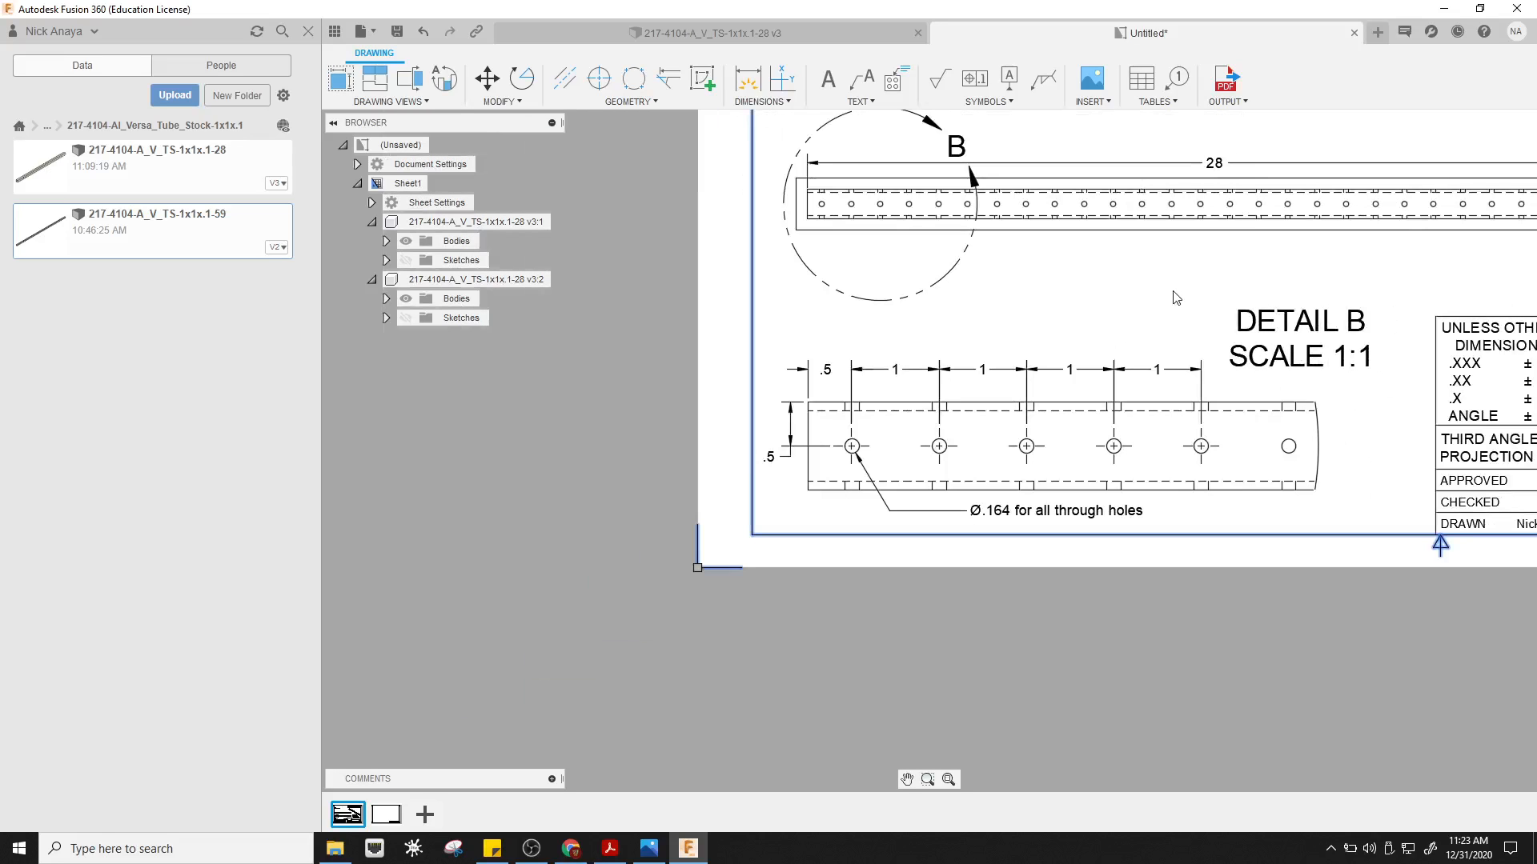
scroll(1091, 439, down, 4)
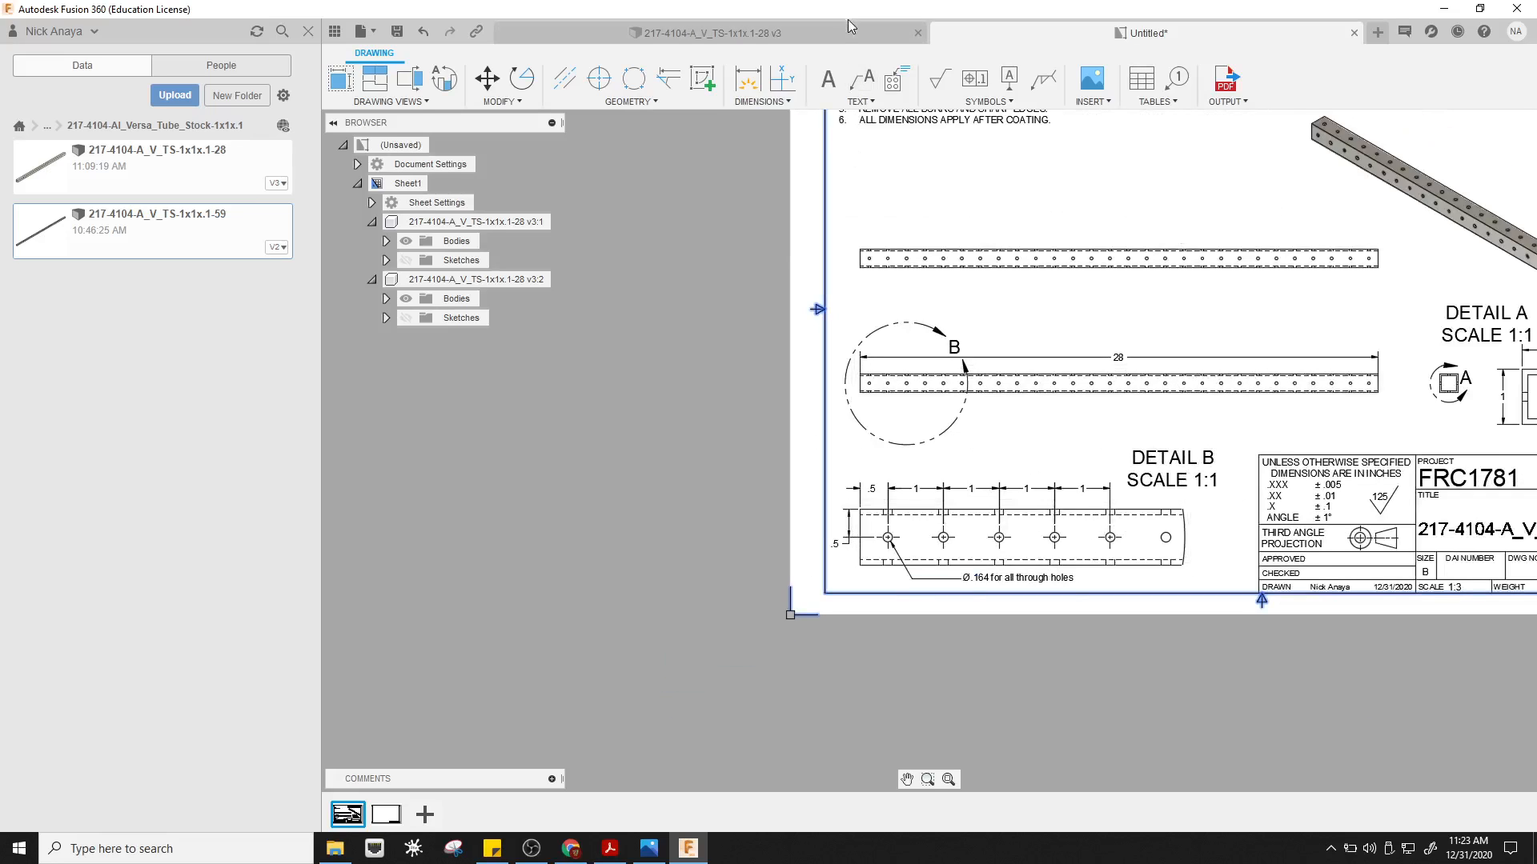
click(827, 78)
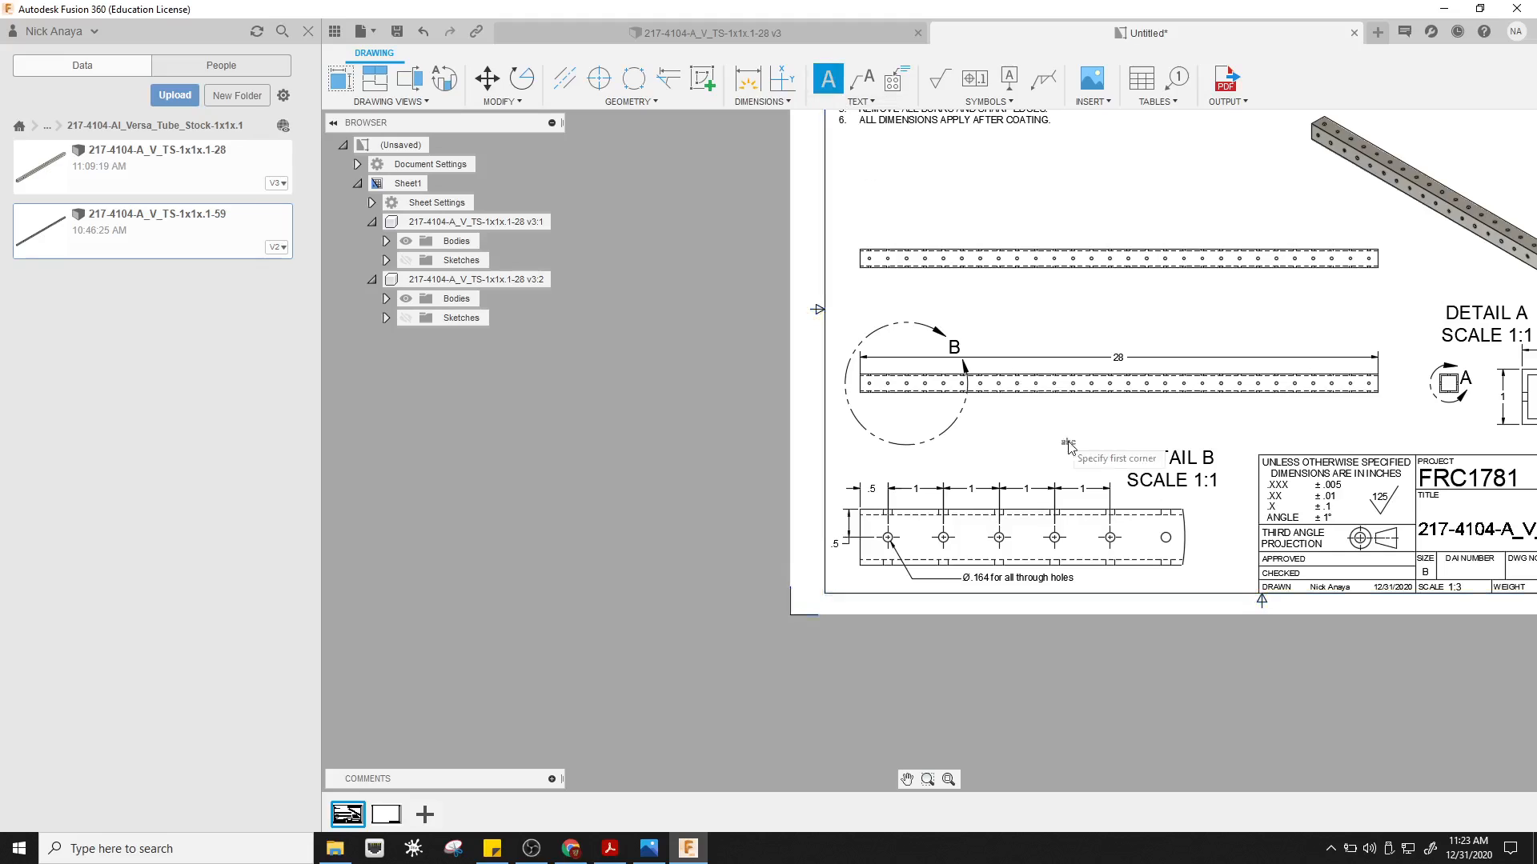
click(1012, 455)
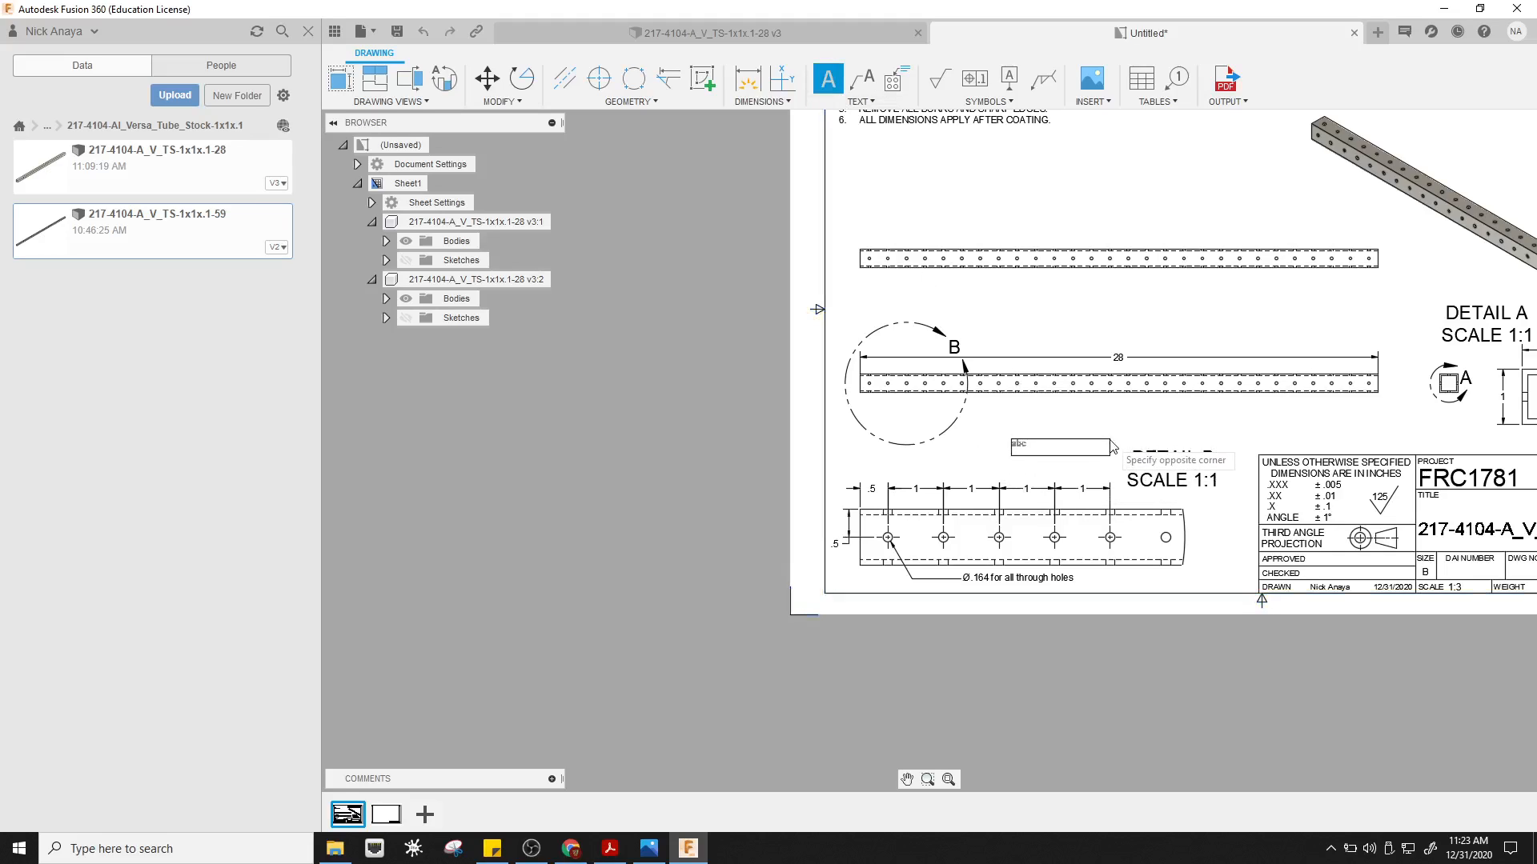
click(1111, 448)
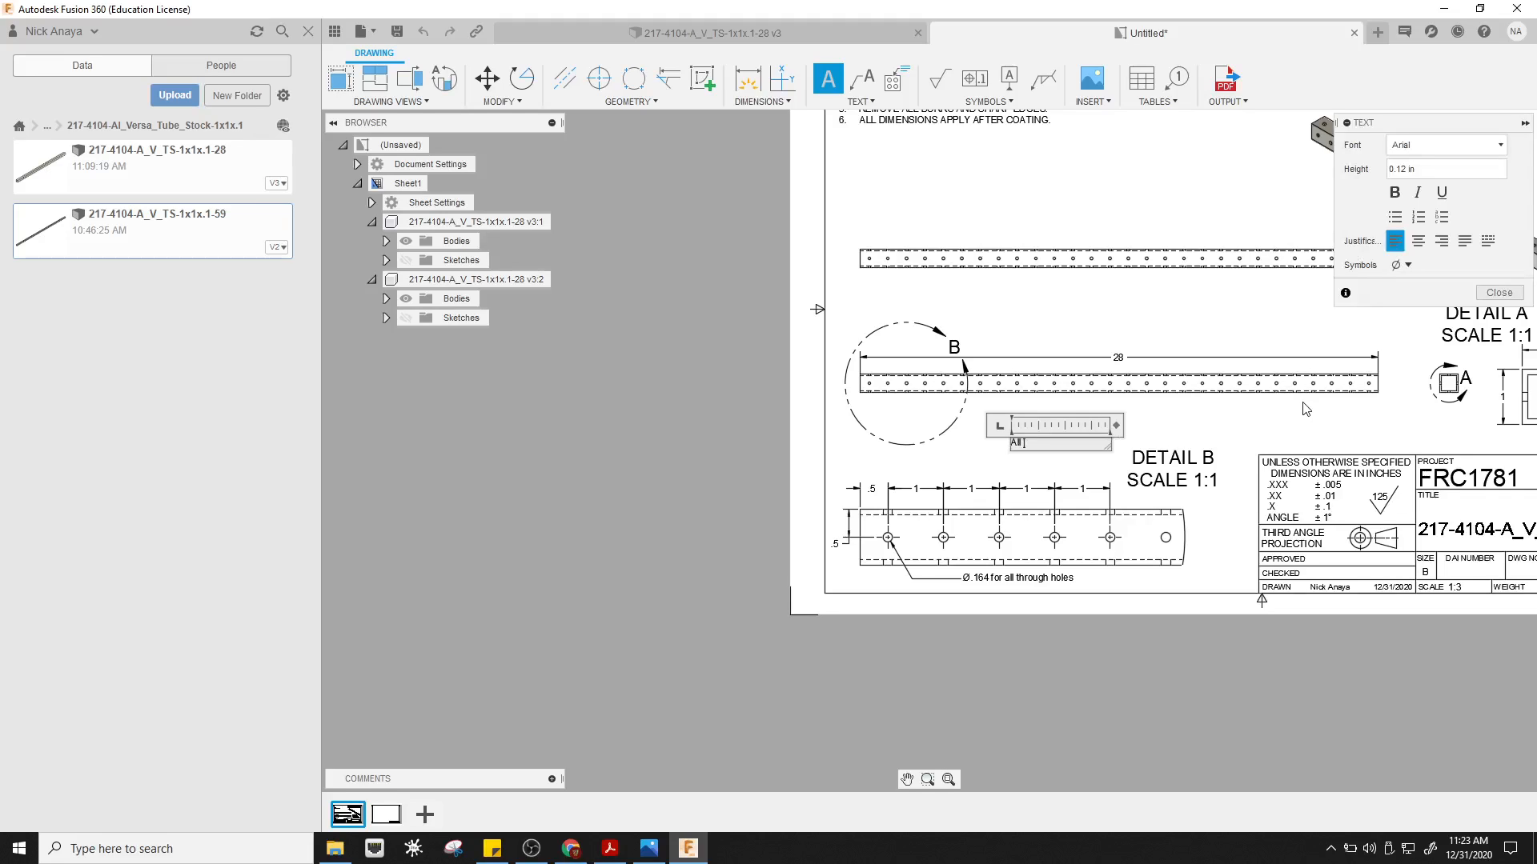
text(All holes ha)
text(ve 1.0")
key(Return)
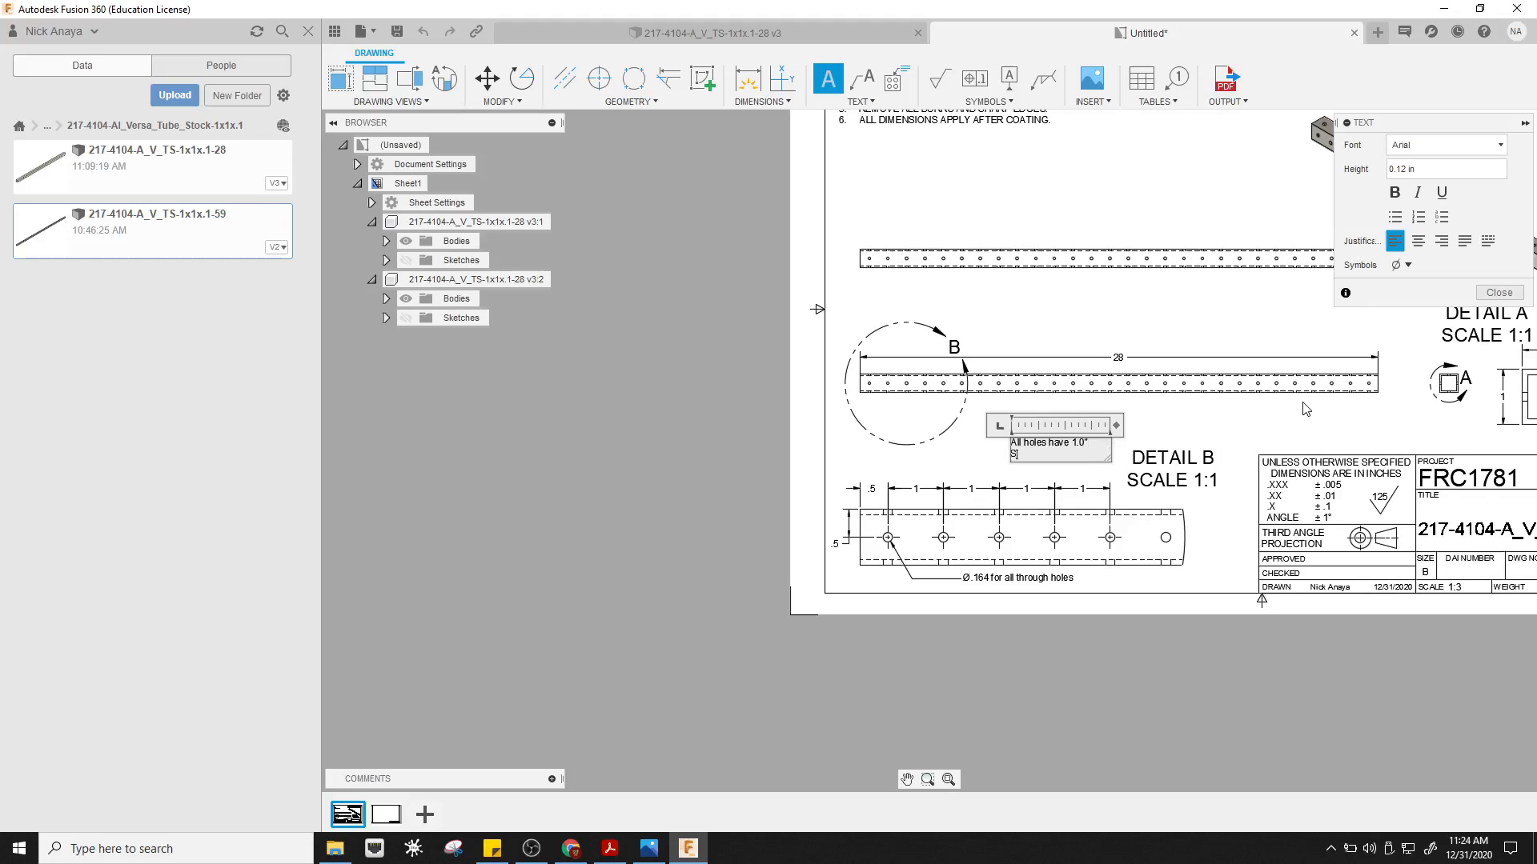
text(Spacing)
- Try a text height of 1.5 for the hole-spacing note and finish the note
click(1406, 171)
double_click(1407, 171)
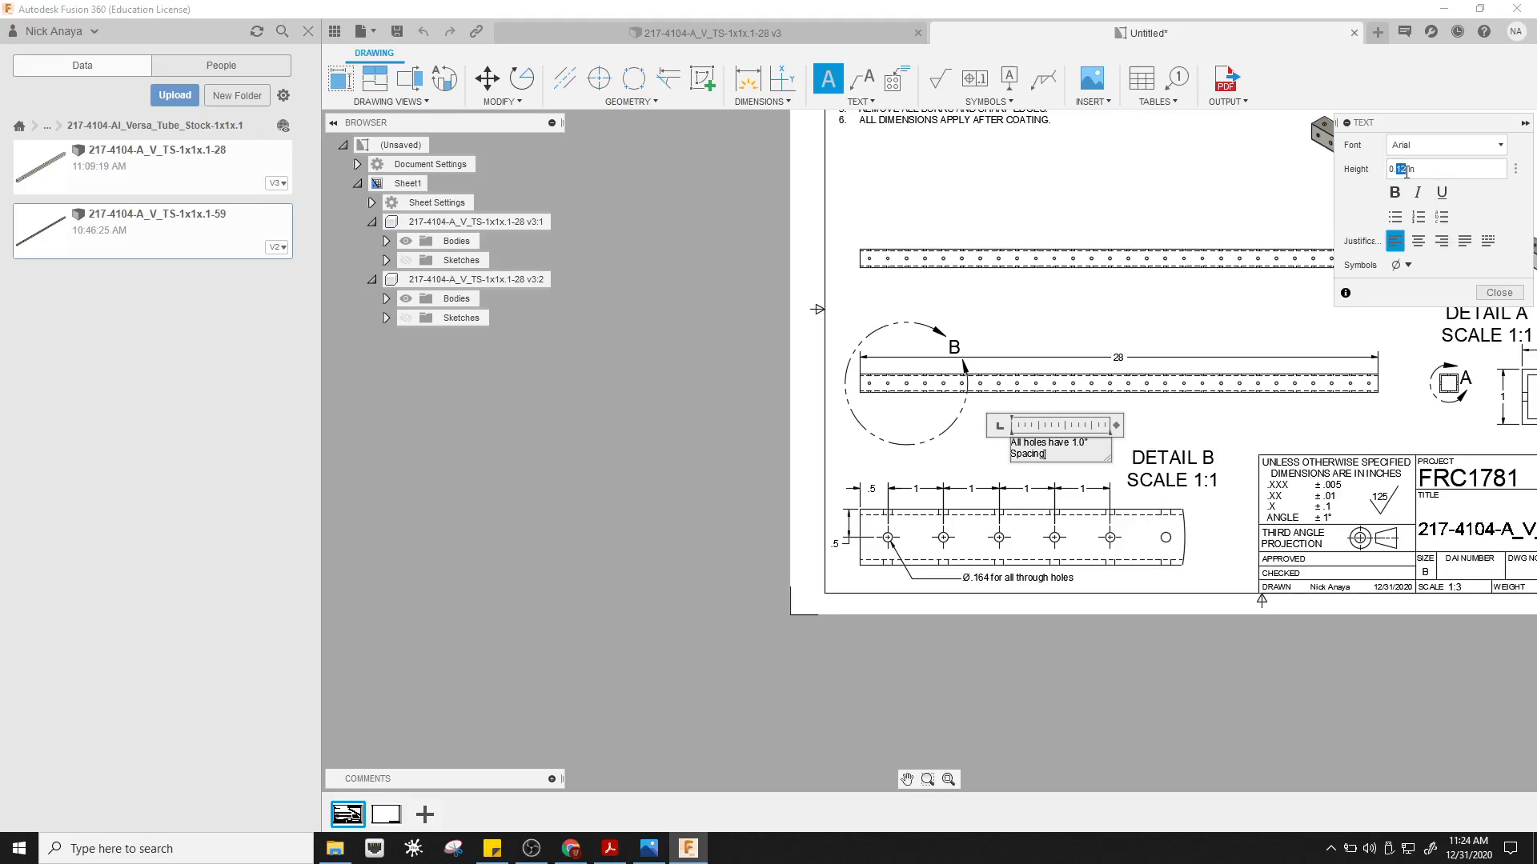
text(1.5)
click(1495, 293)
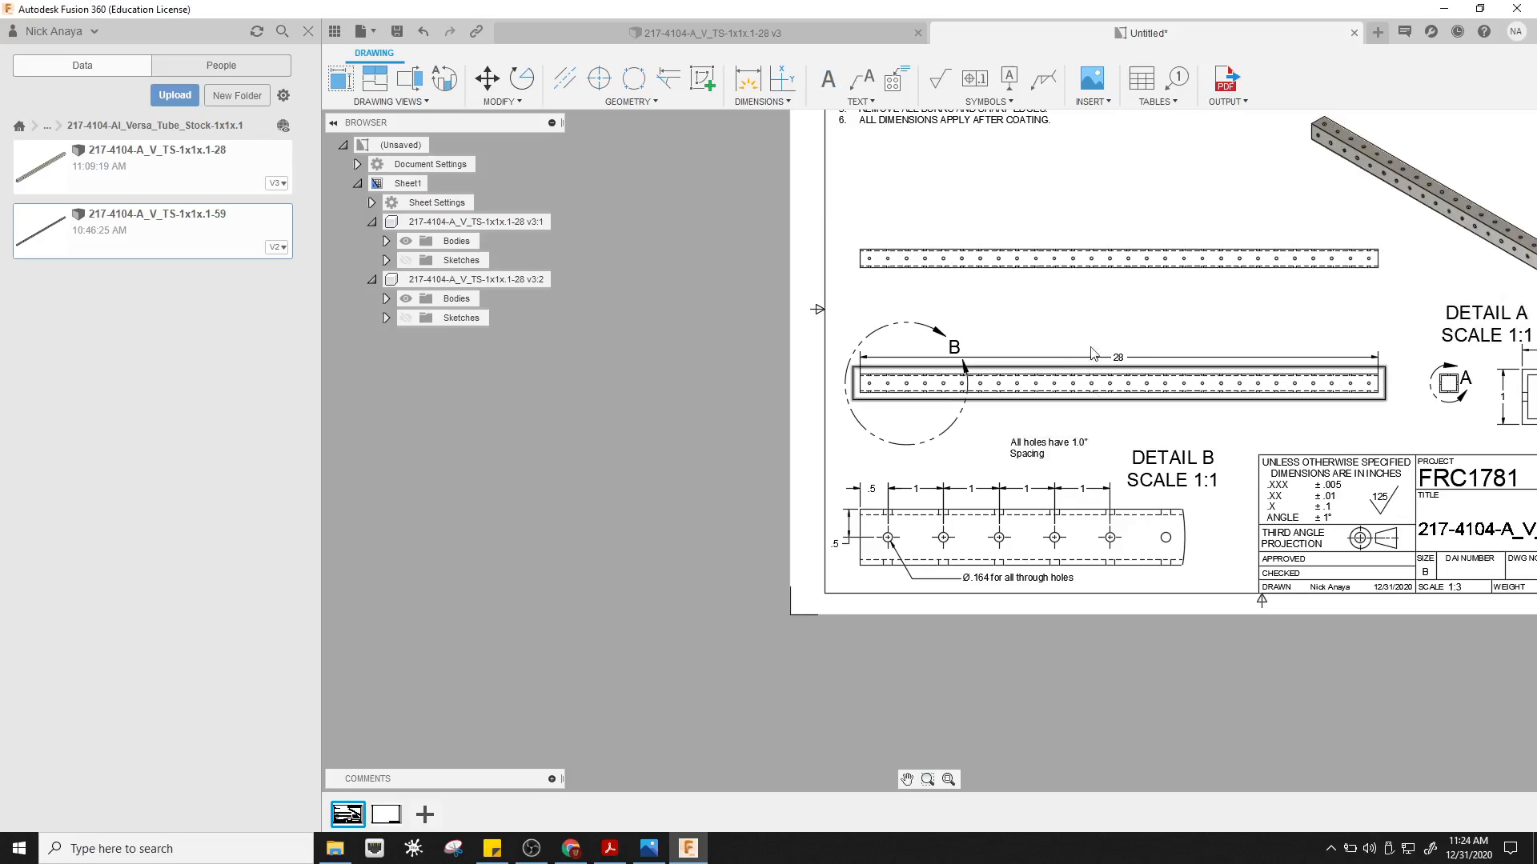
- Open the NOTES text block for editing and place the insertion point at the end of the MATERIAL line
middle_drag(1210, 191, 951, 287)
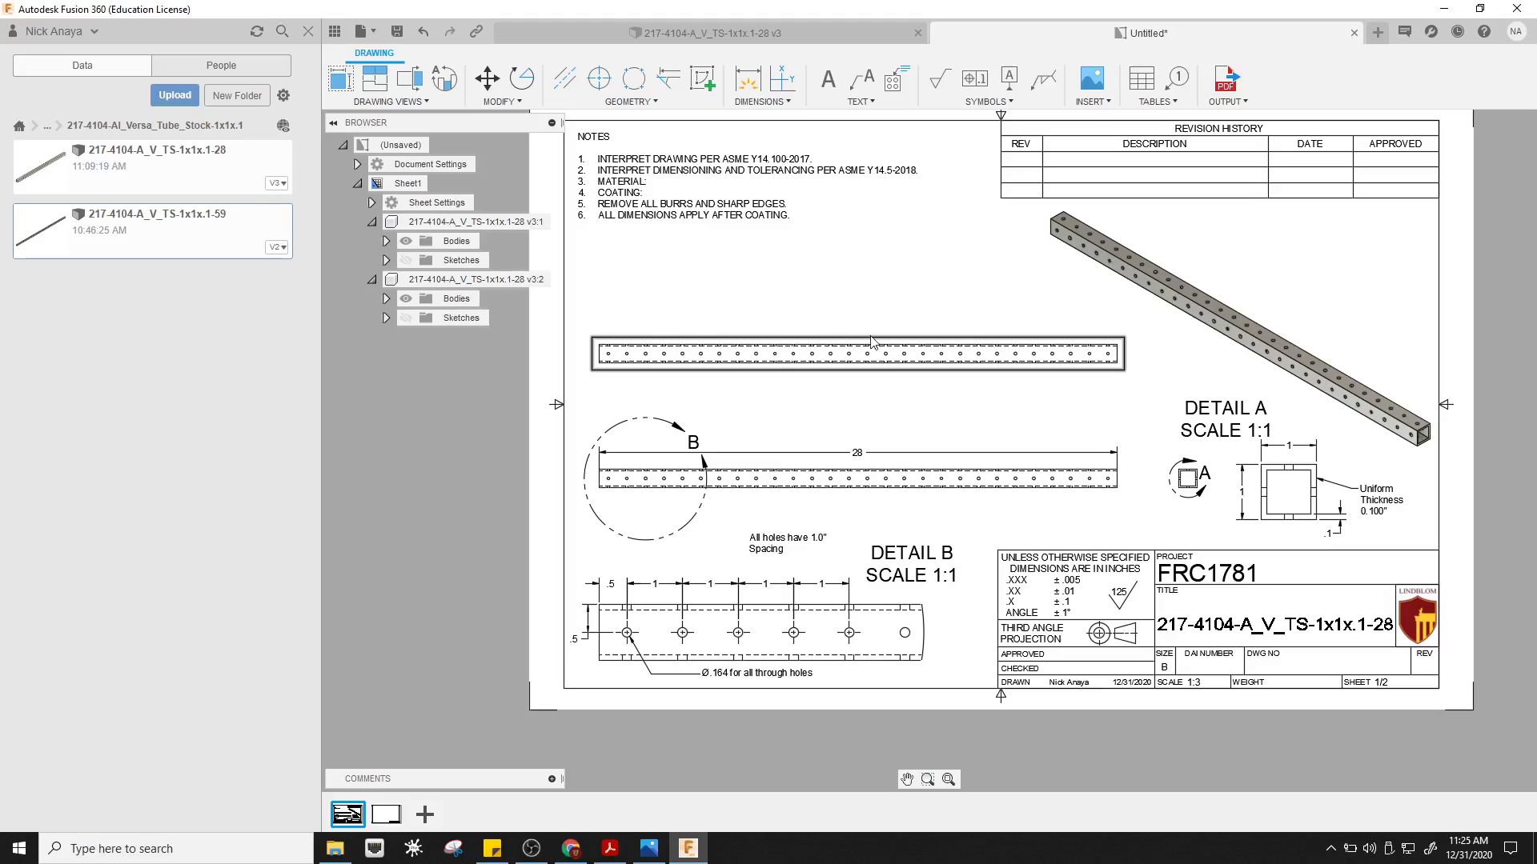
click(703, 216)
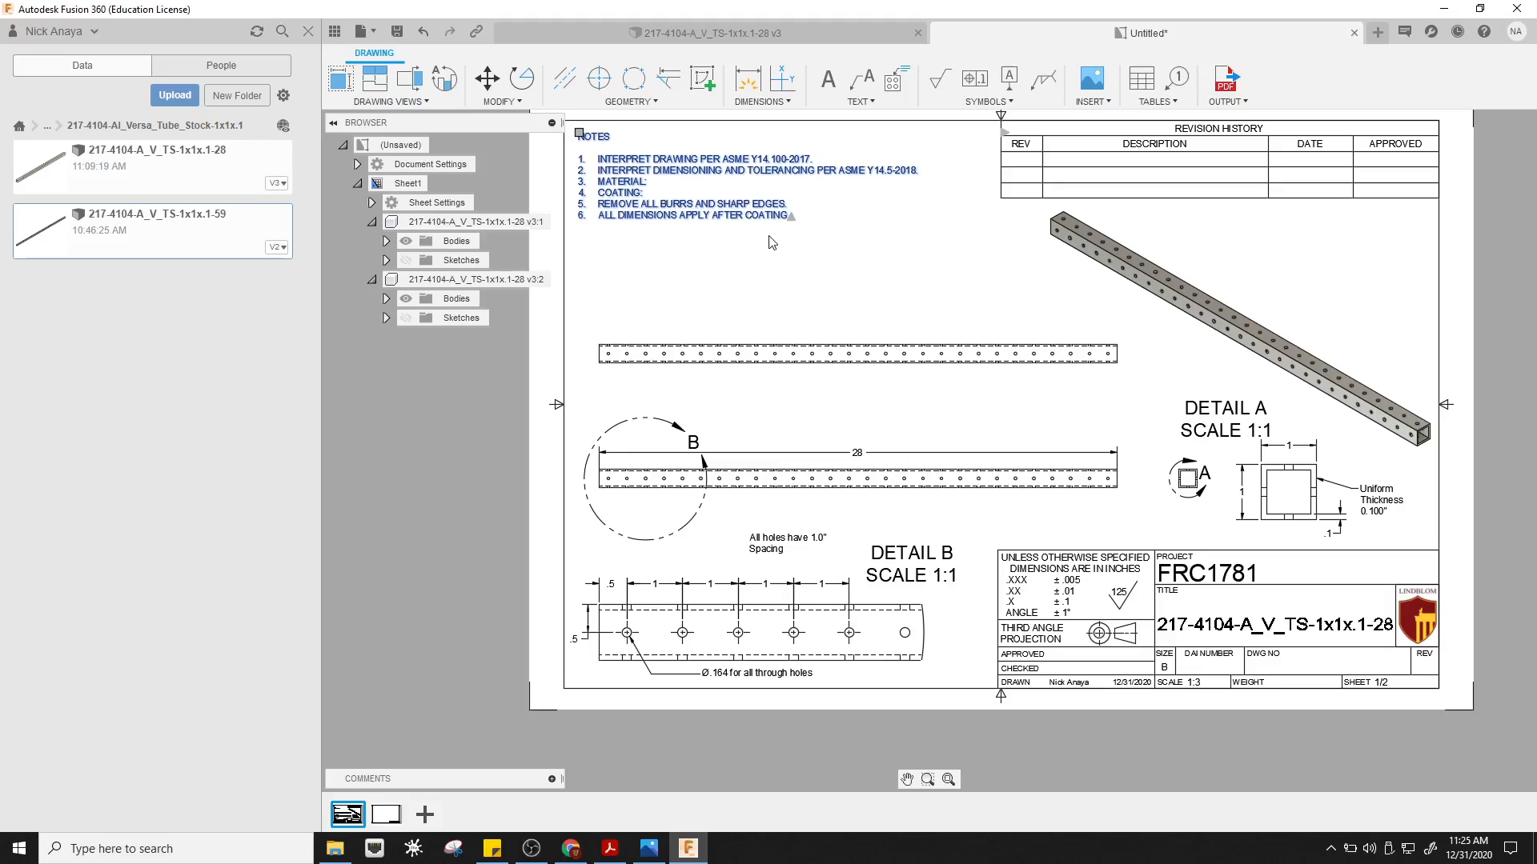
double_click(718, 210)
drag(792, 215, 599, 182)
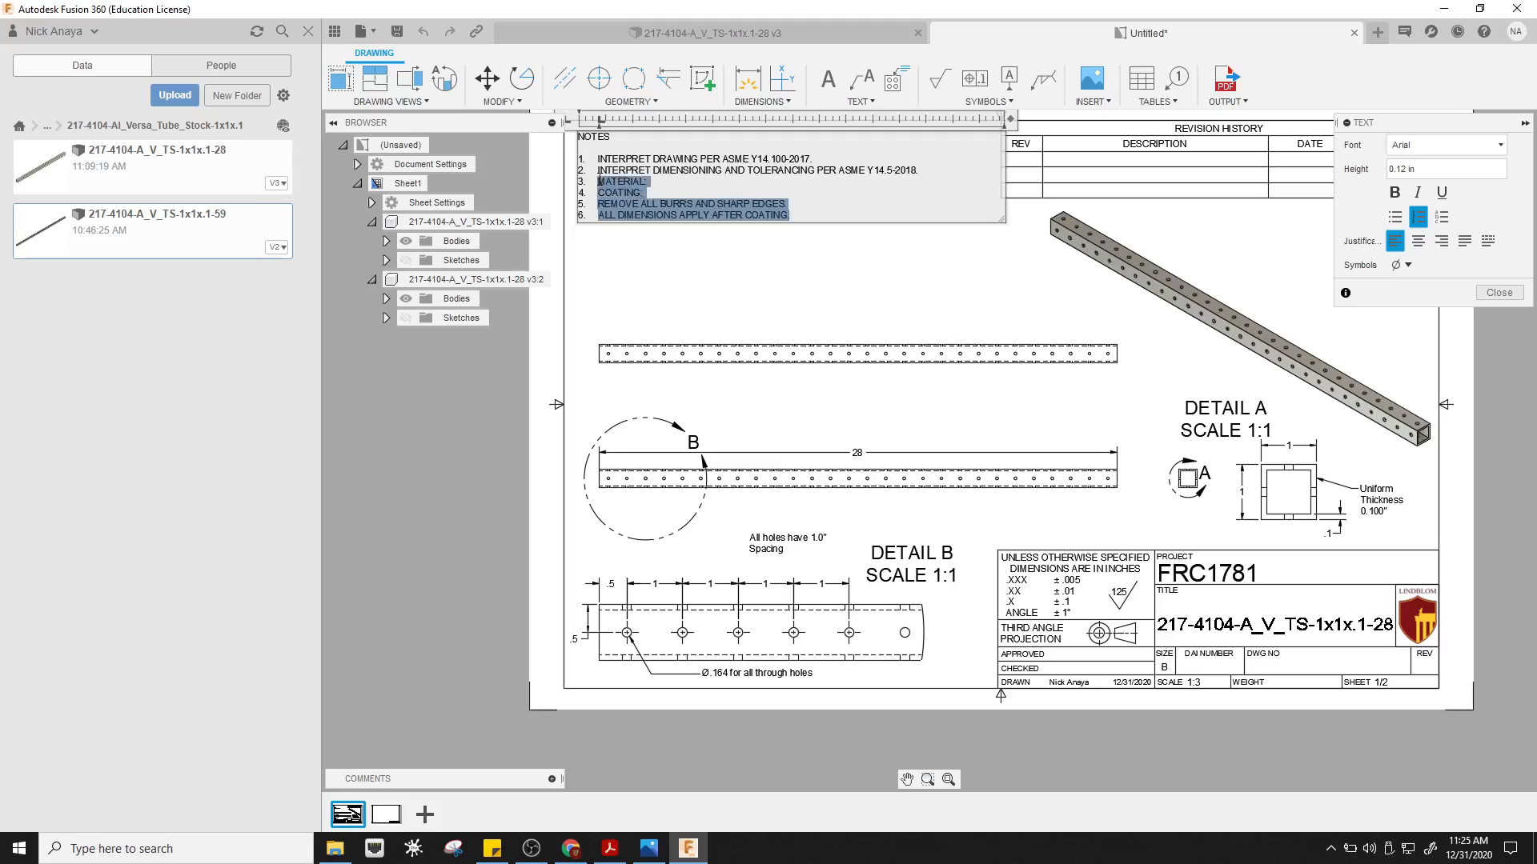
click(646, 183)
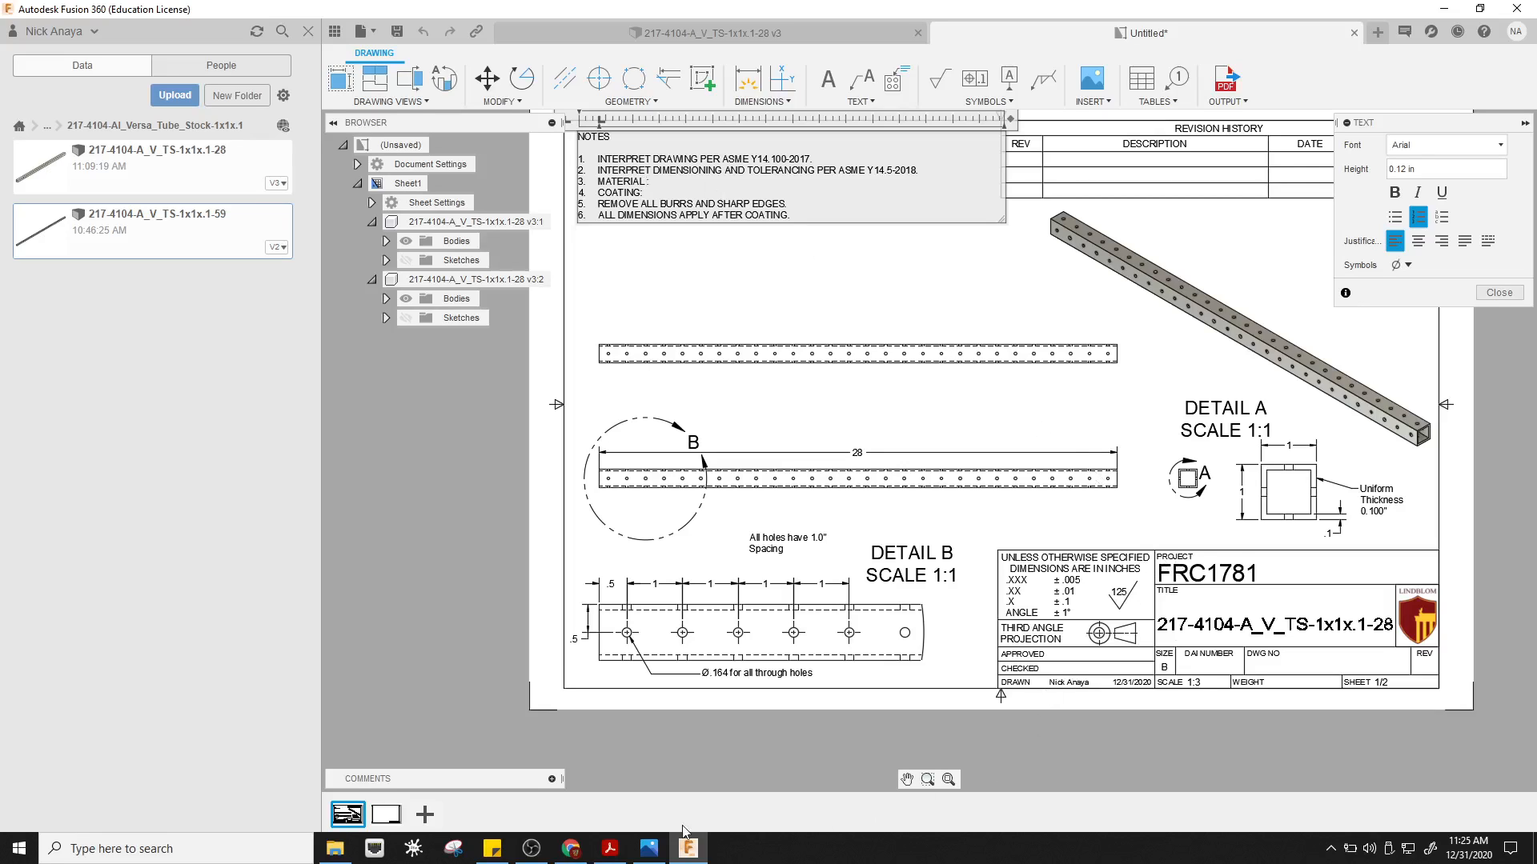
- Switch to the VEXpro reference PDF in Acrobat Reader and copy the material text "6061-T6 Aluminum" from its note
click(616, 852)
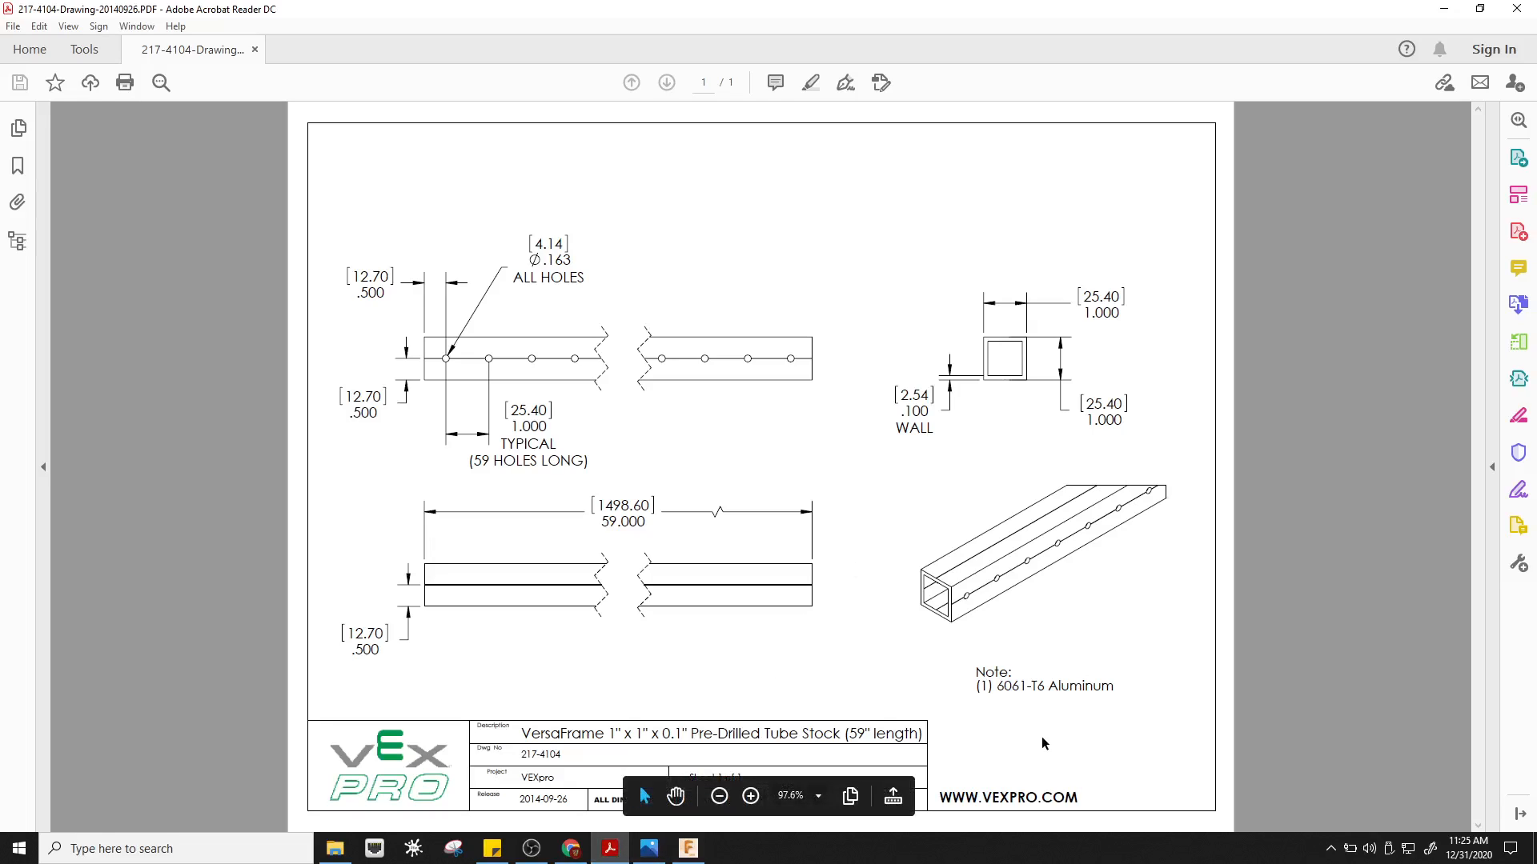
drag(998, 687, 1083, 687)
key(ctrl+c)
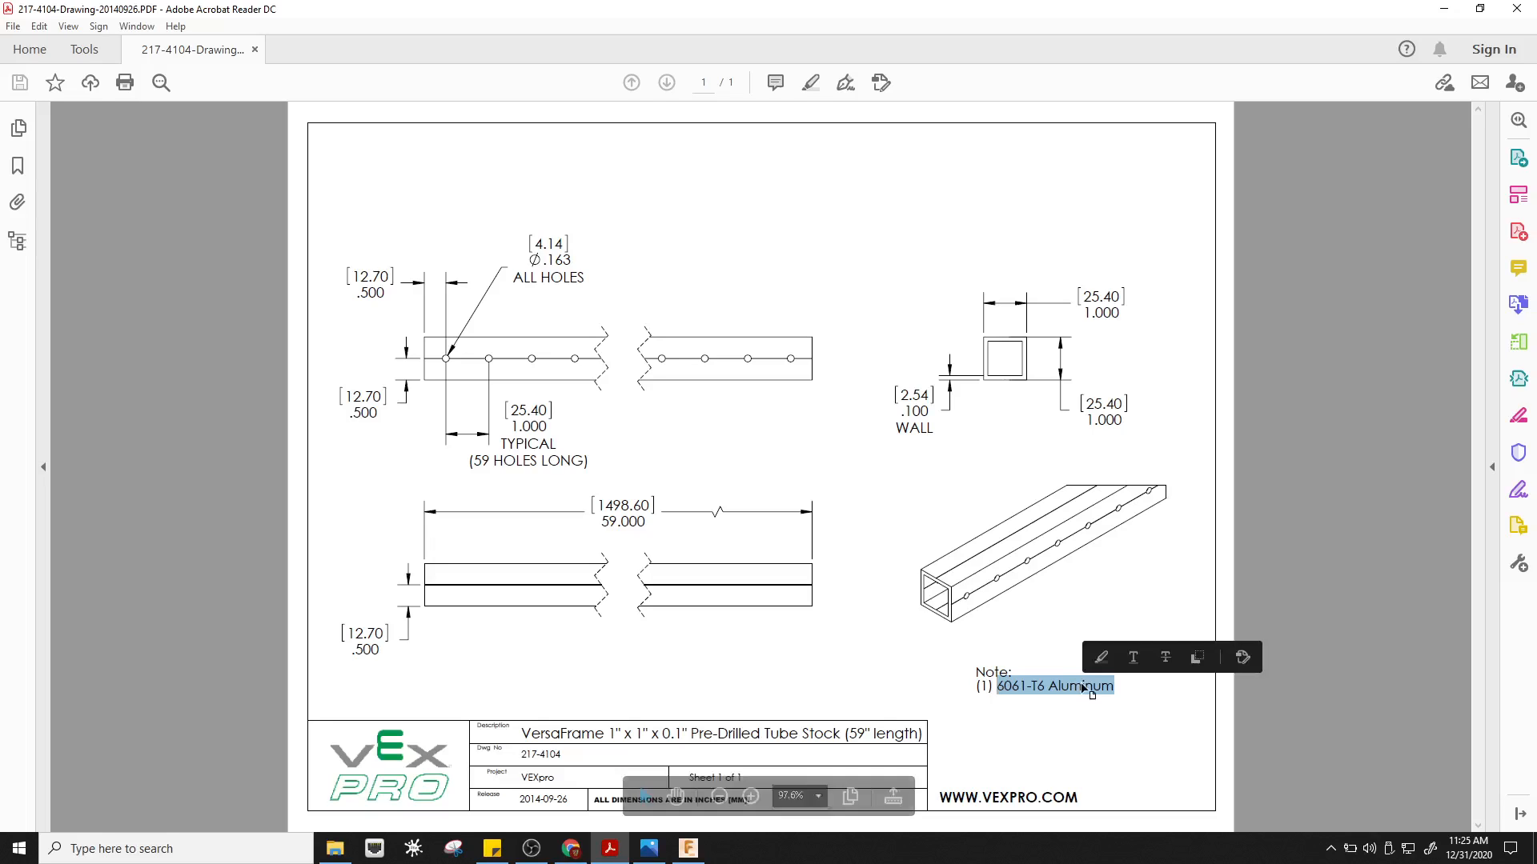
- Return to the Fusion 360 drawing and paste "6061-T6 Aluminum" after MATERIAL: in note 3
click(686, 849)
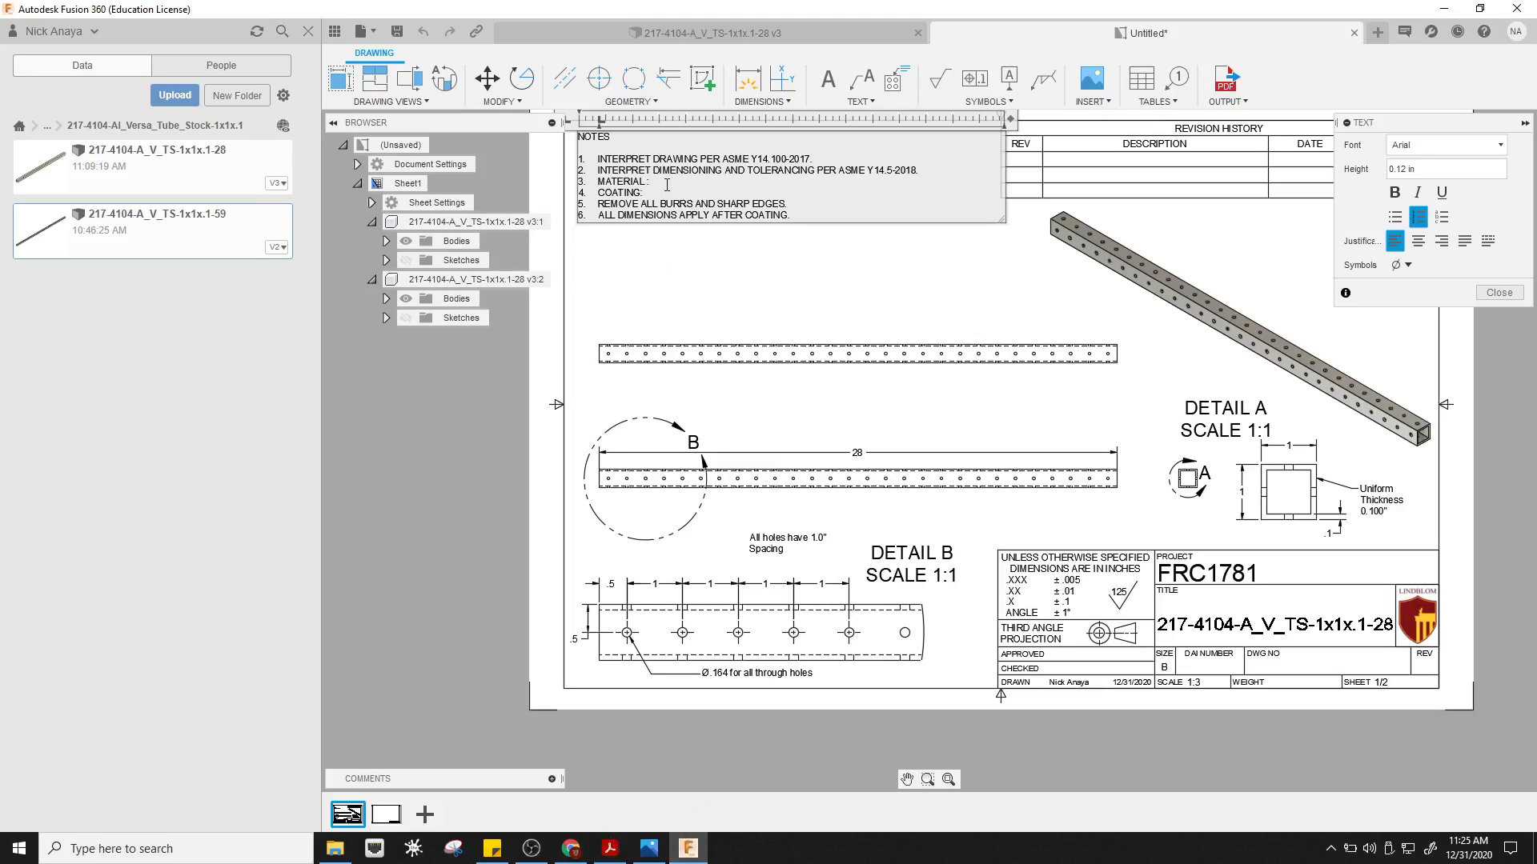
scroll(666, 185, up, 3)
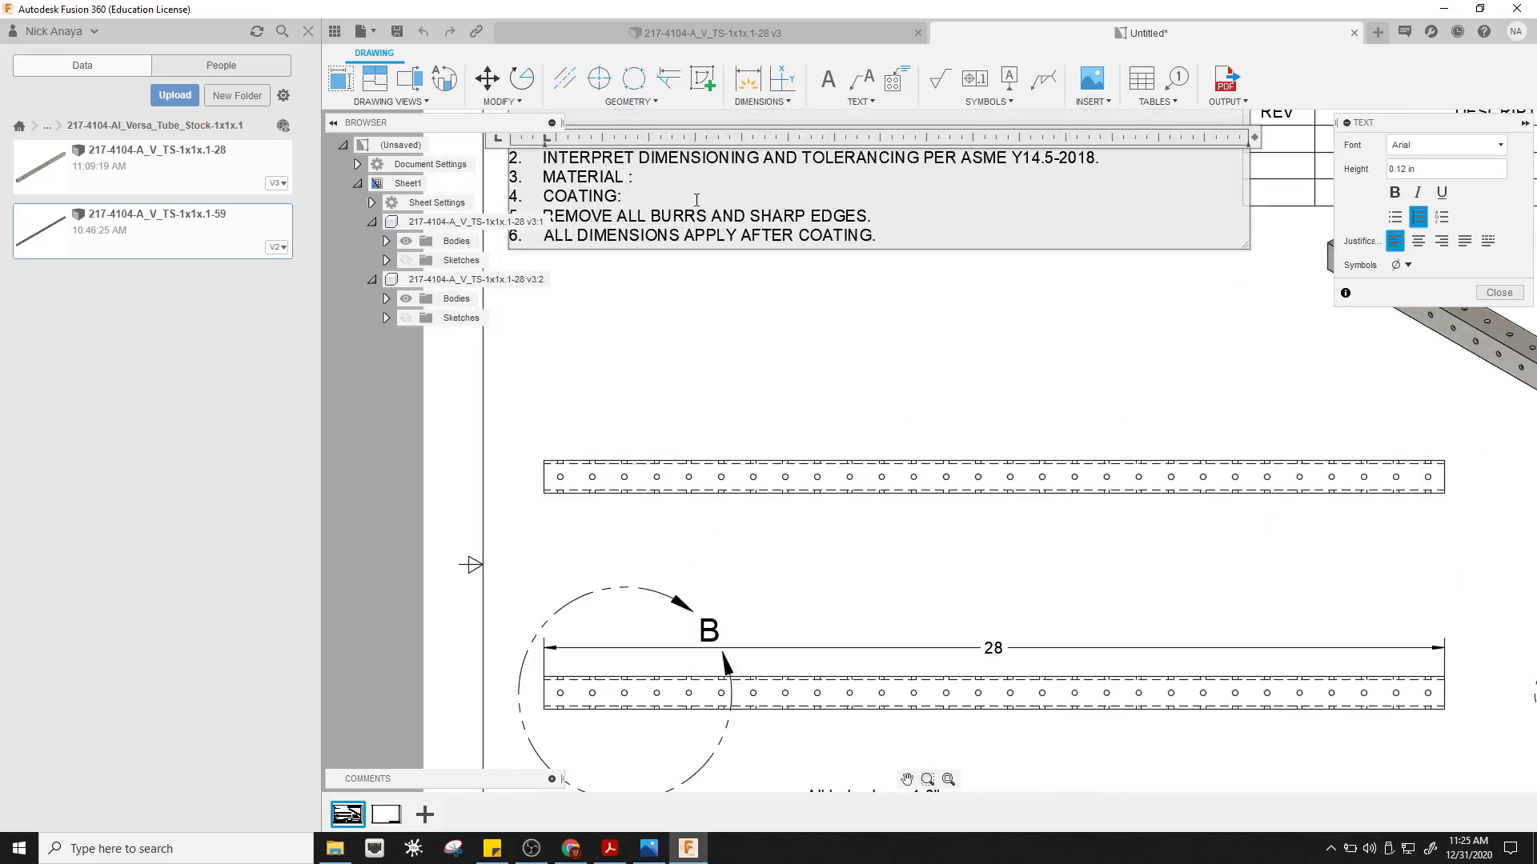
click(647, 186)
key(Right)
key(ctrl+v)
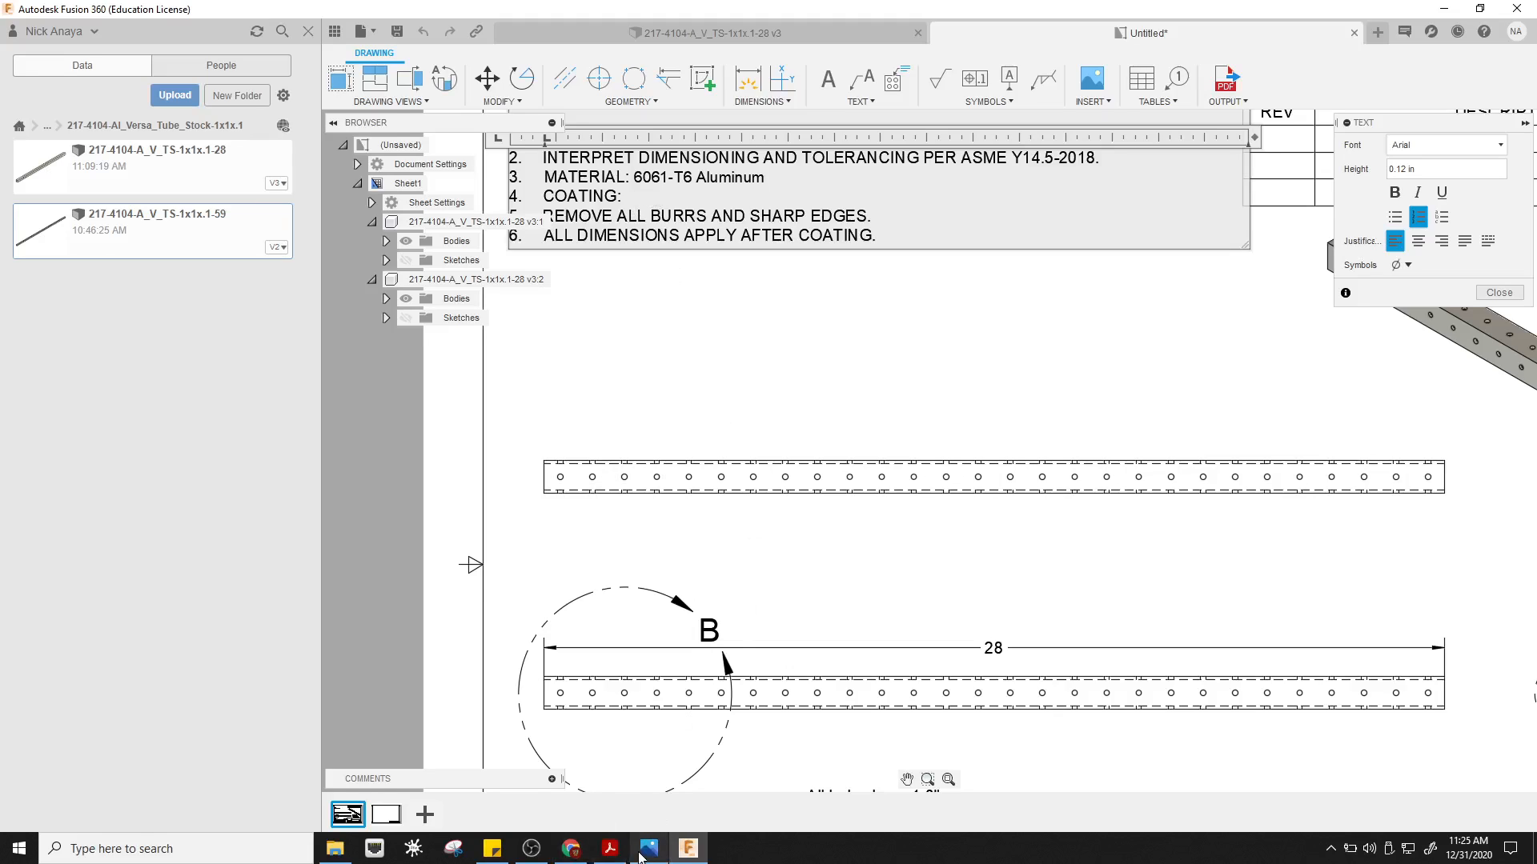
- Copy the drawing number 217-4104 from the reference PDF's title block in Acrobat Reader and return to the Fusion 360 drawing
click(610, 850)
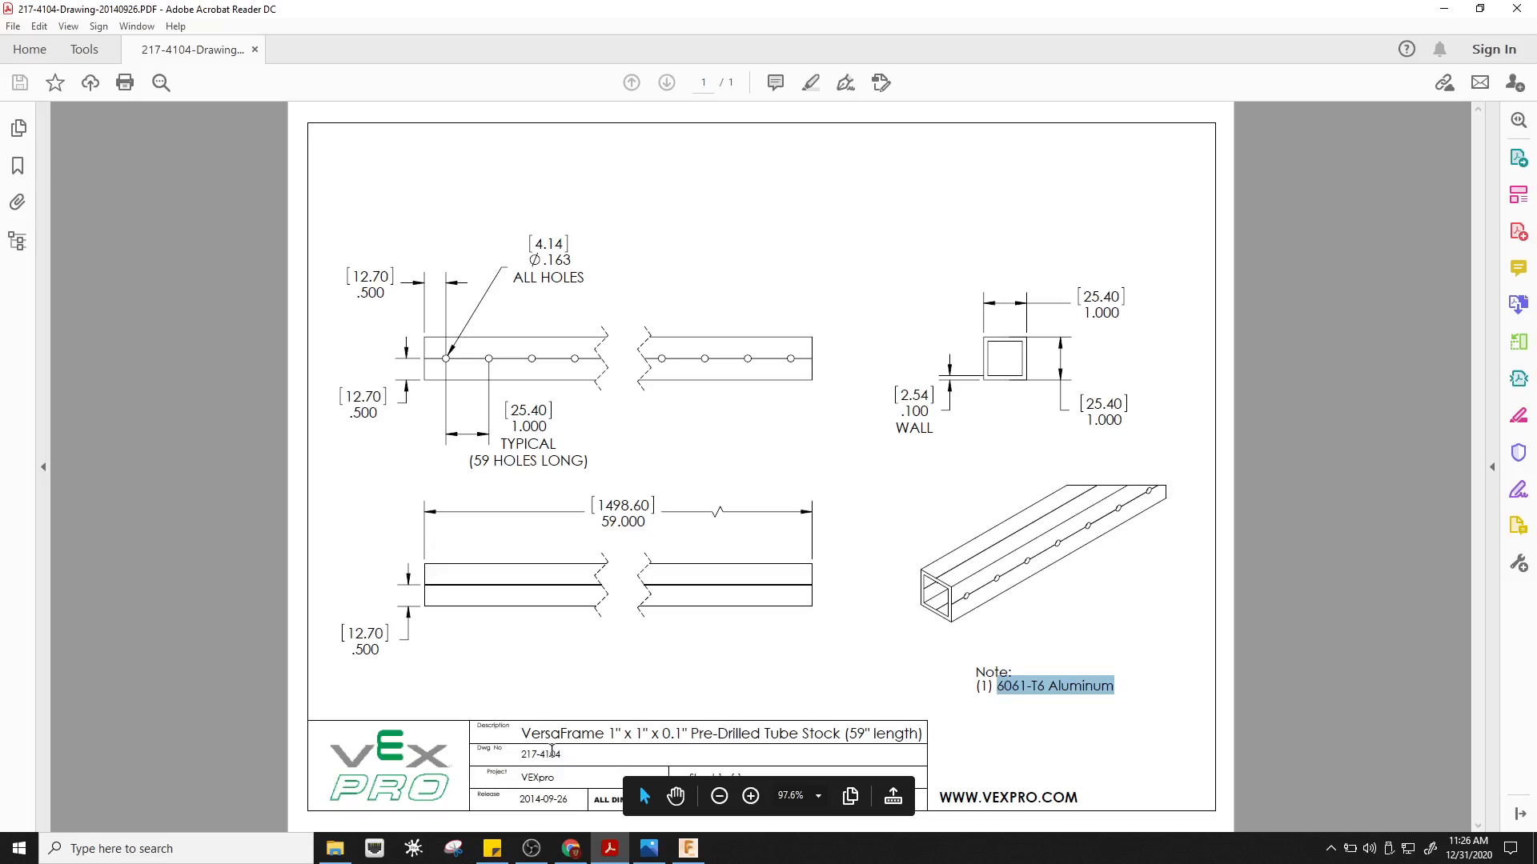
drag(562, 754, 517, 758)
key(ctrl+c)
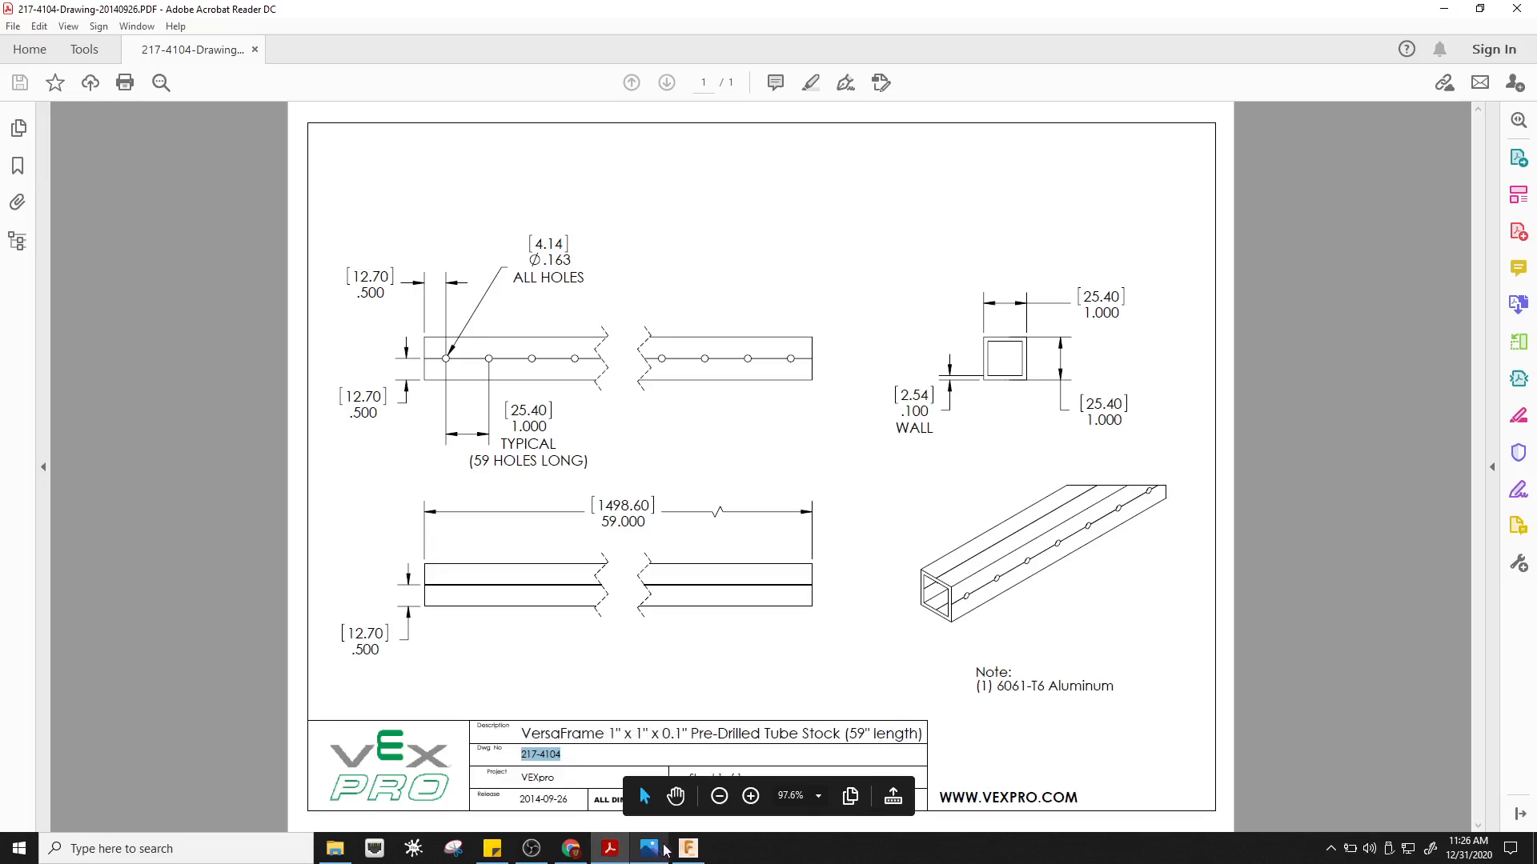
click(687, 850)
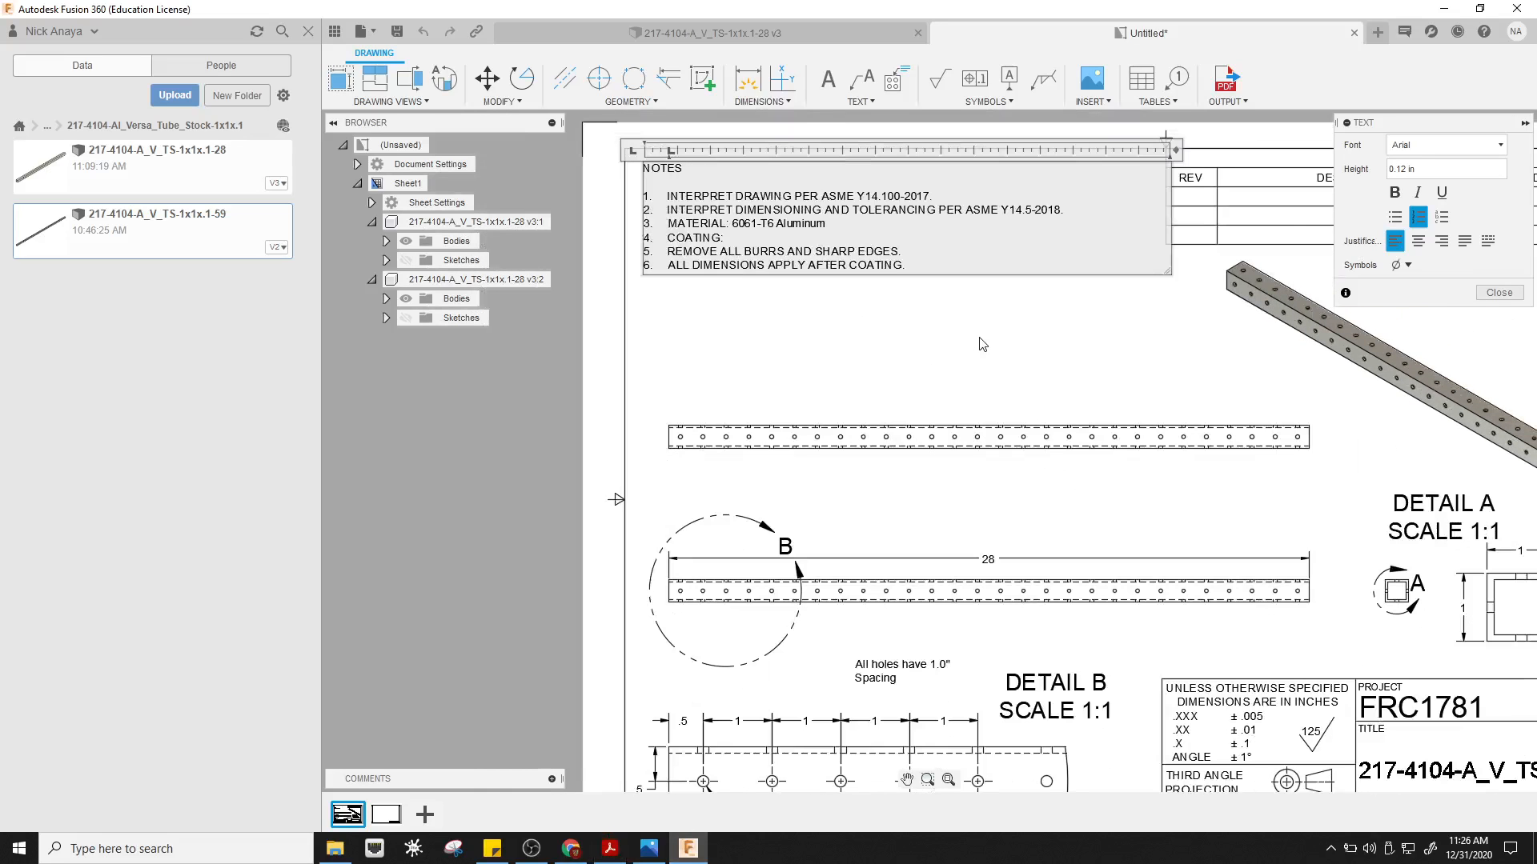
- Replace the COATING text of note 4 with "Cut to length from"
scroll(980, 340, down, 3)
scroll(867, 217, up, 3)
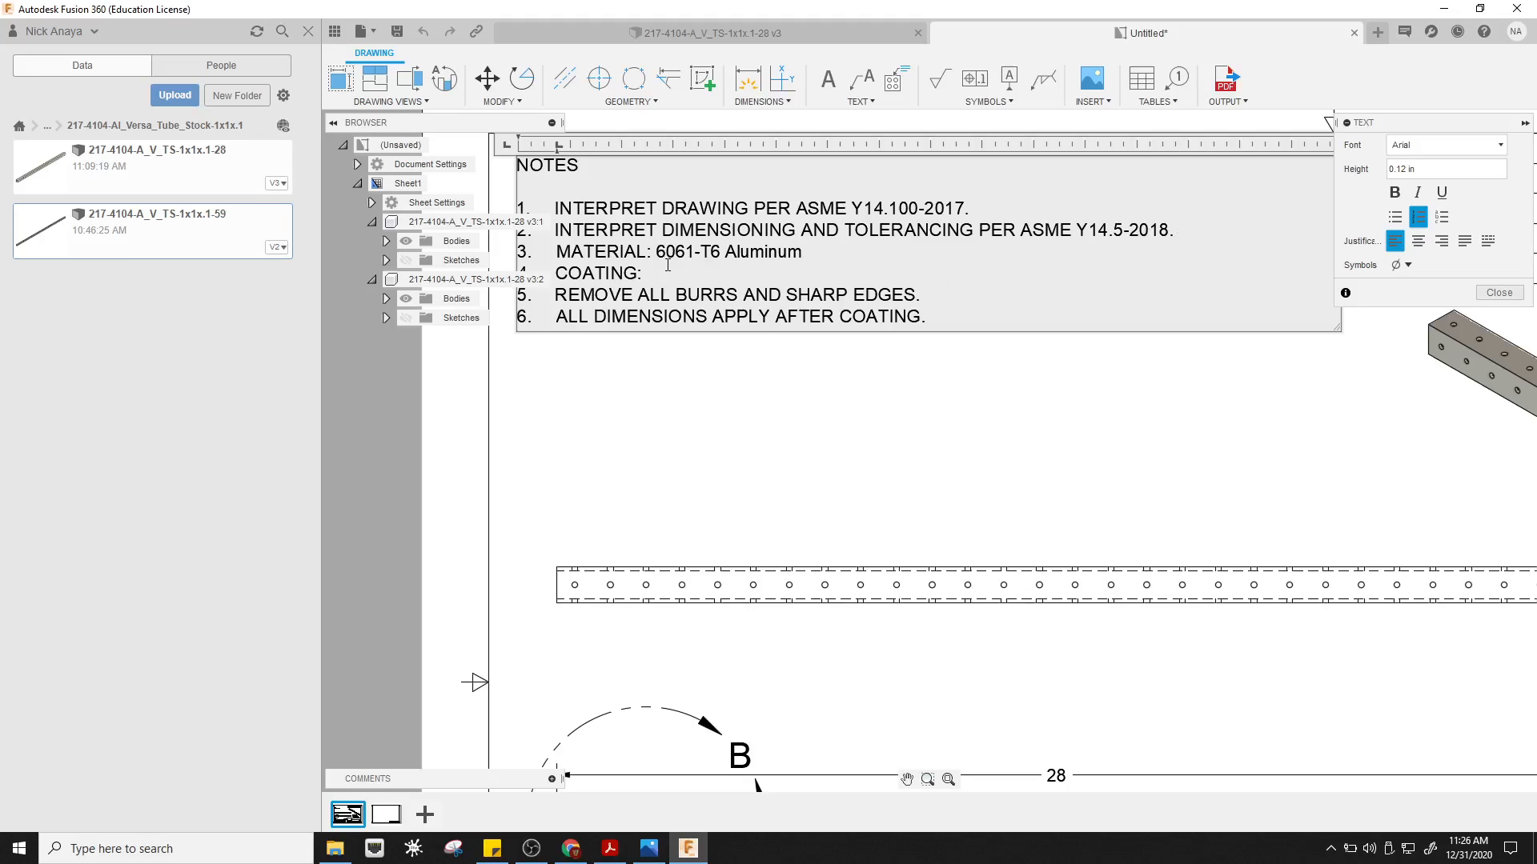
drag(645, 272, 560, 275)
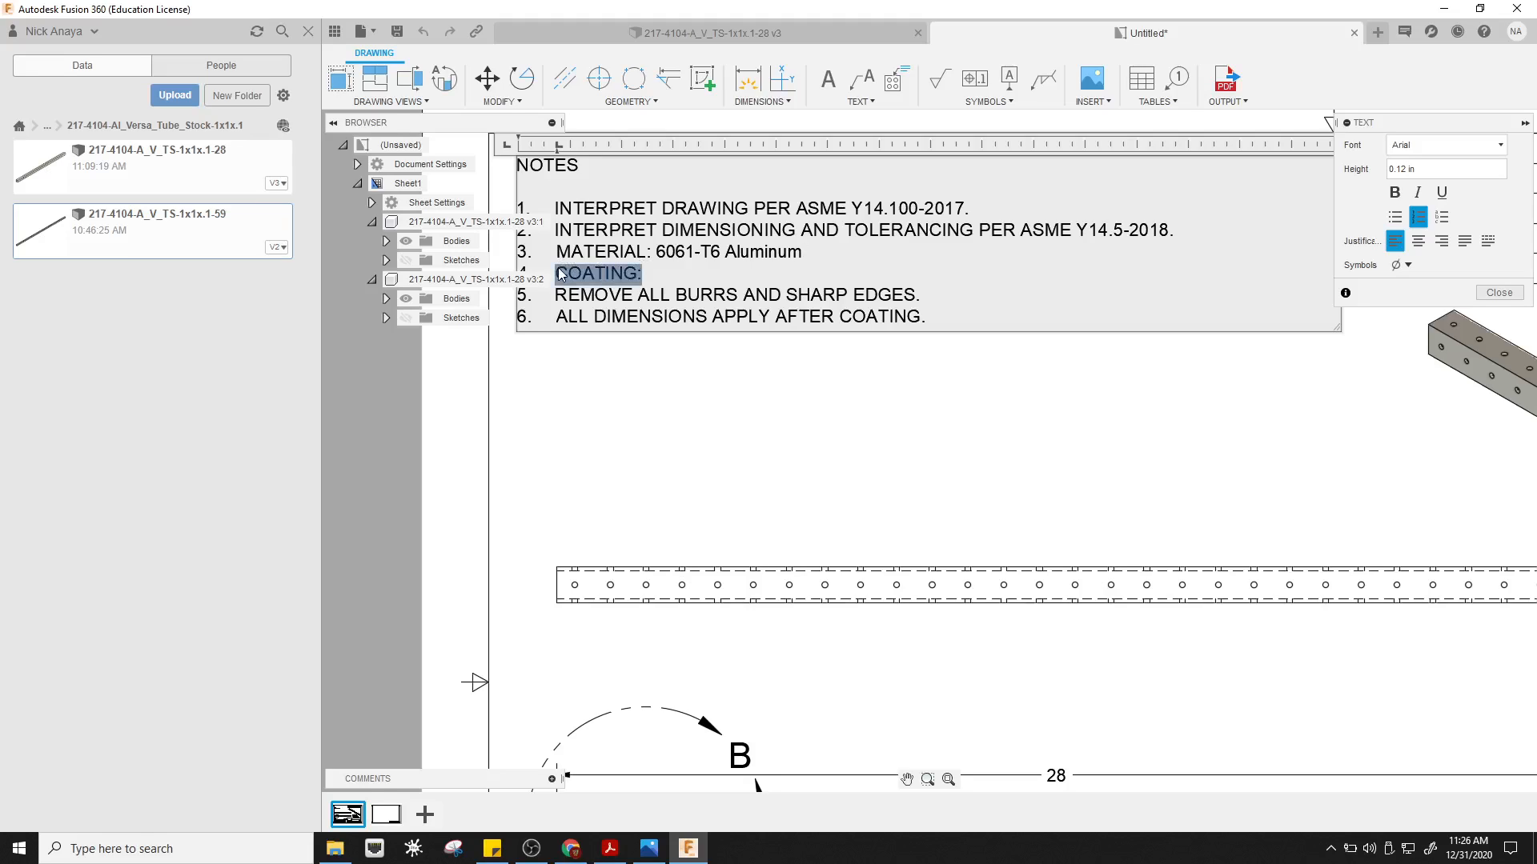
text(Cut r)
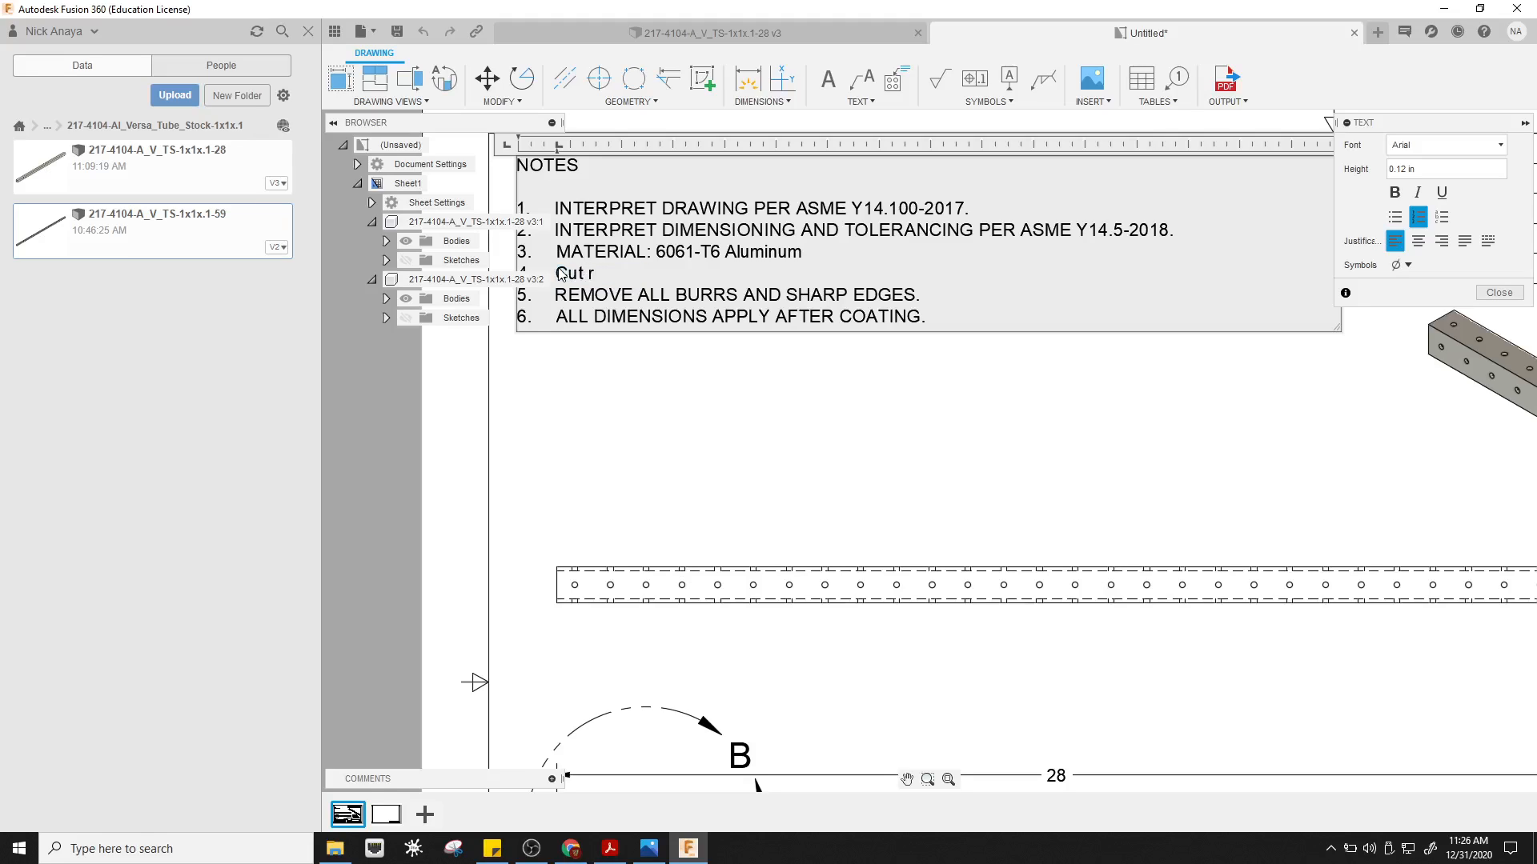
key(BackSpace)
text(from)
key(BackSpace)
key(BackSpace)
key(BackSpace)
key(BackSpace)
text(to length from)
- Try to paste the copied drawing number 217-4104 at the end of note 4, removing the pasted text again
key(ctrl+v)
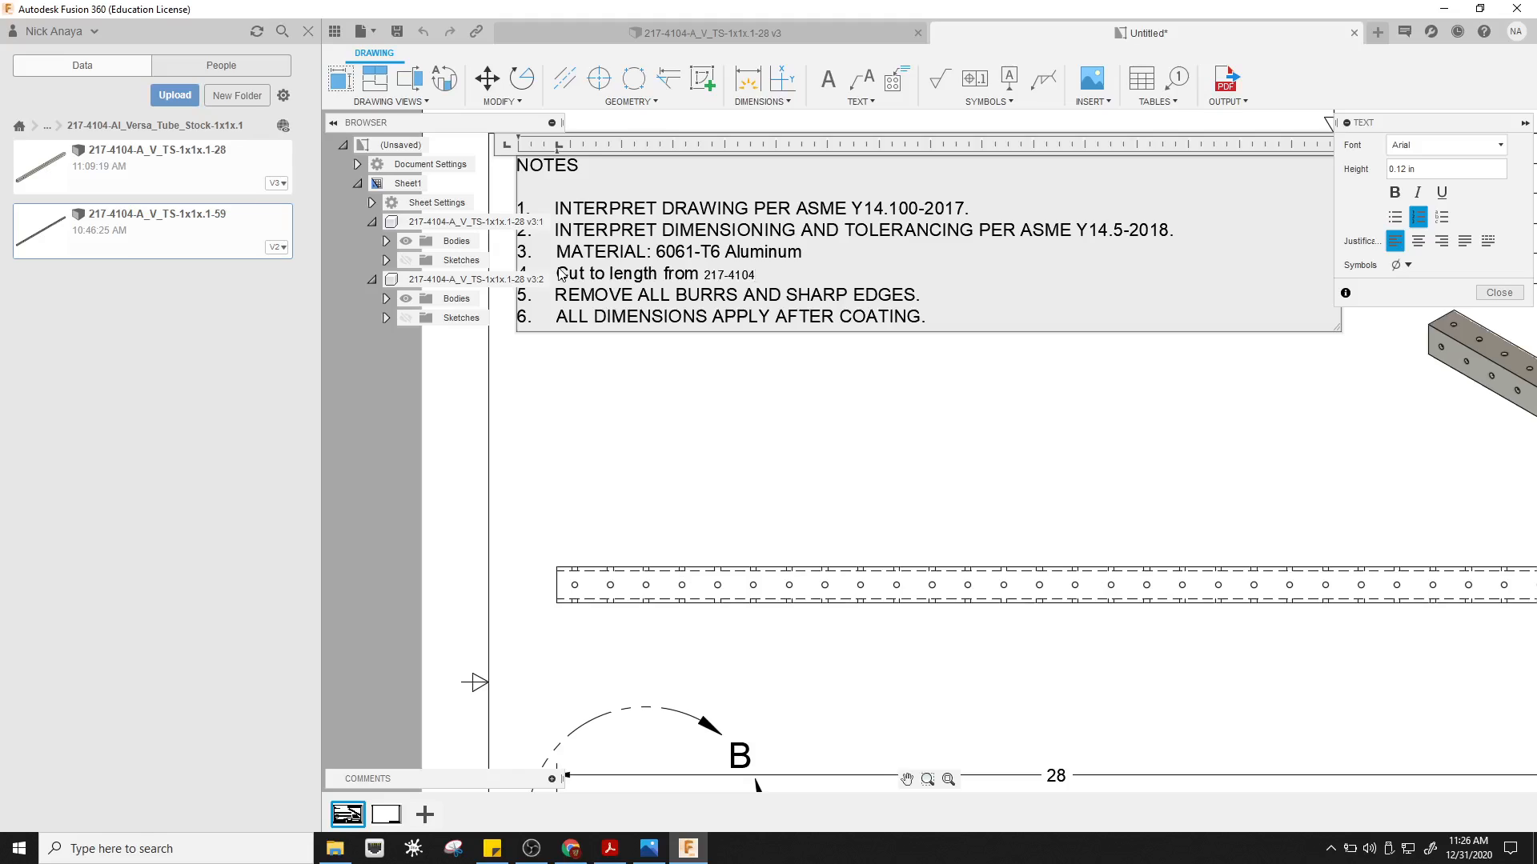
key(ctrl+z)
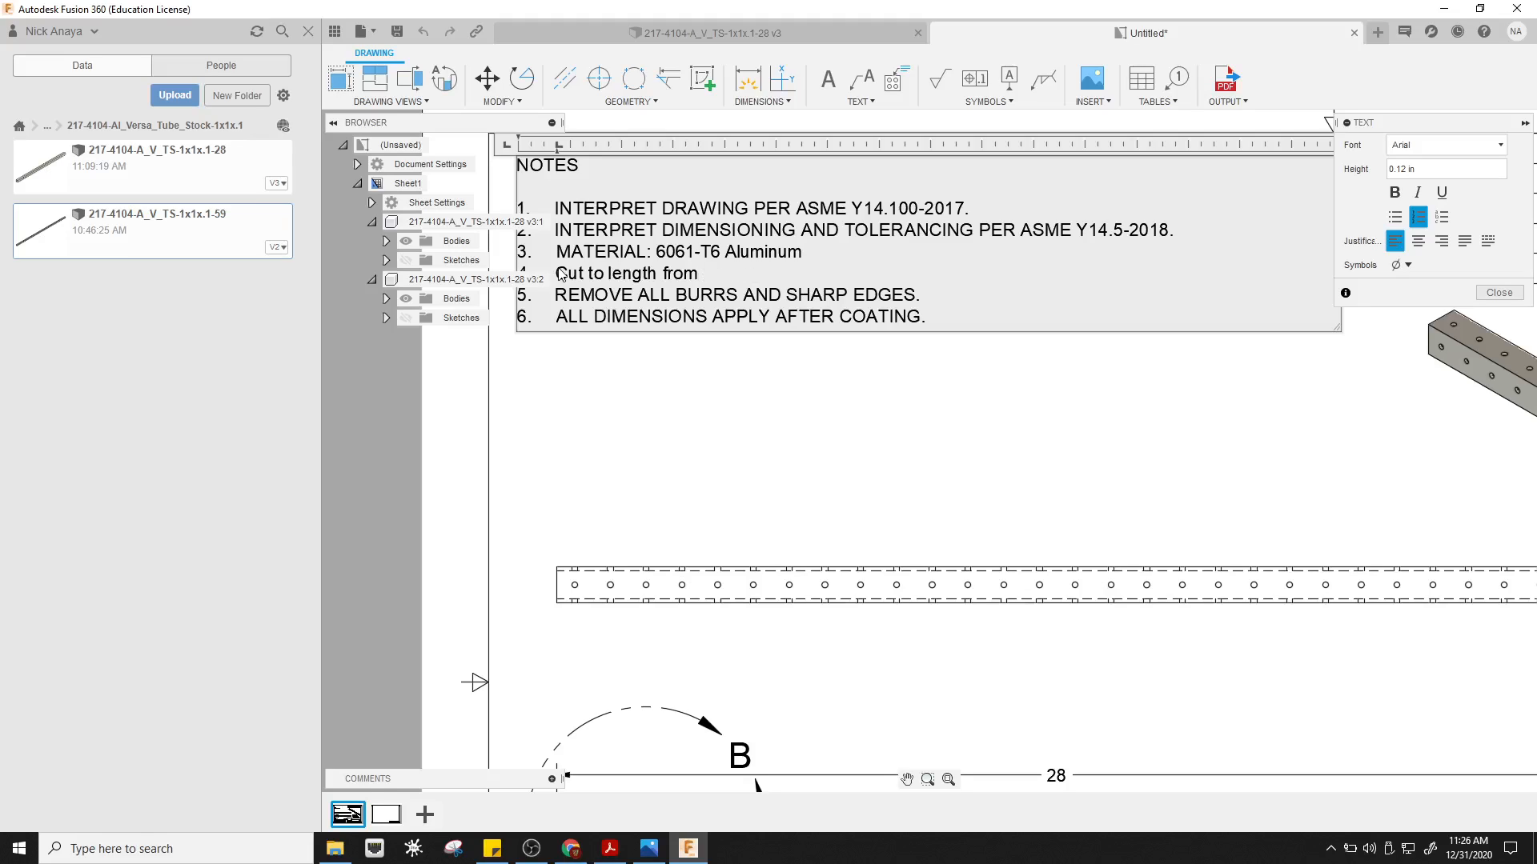
key(ctrl+v)
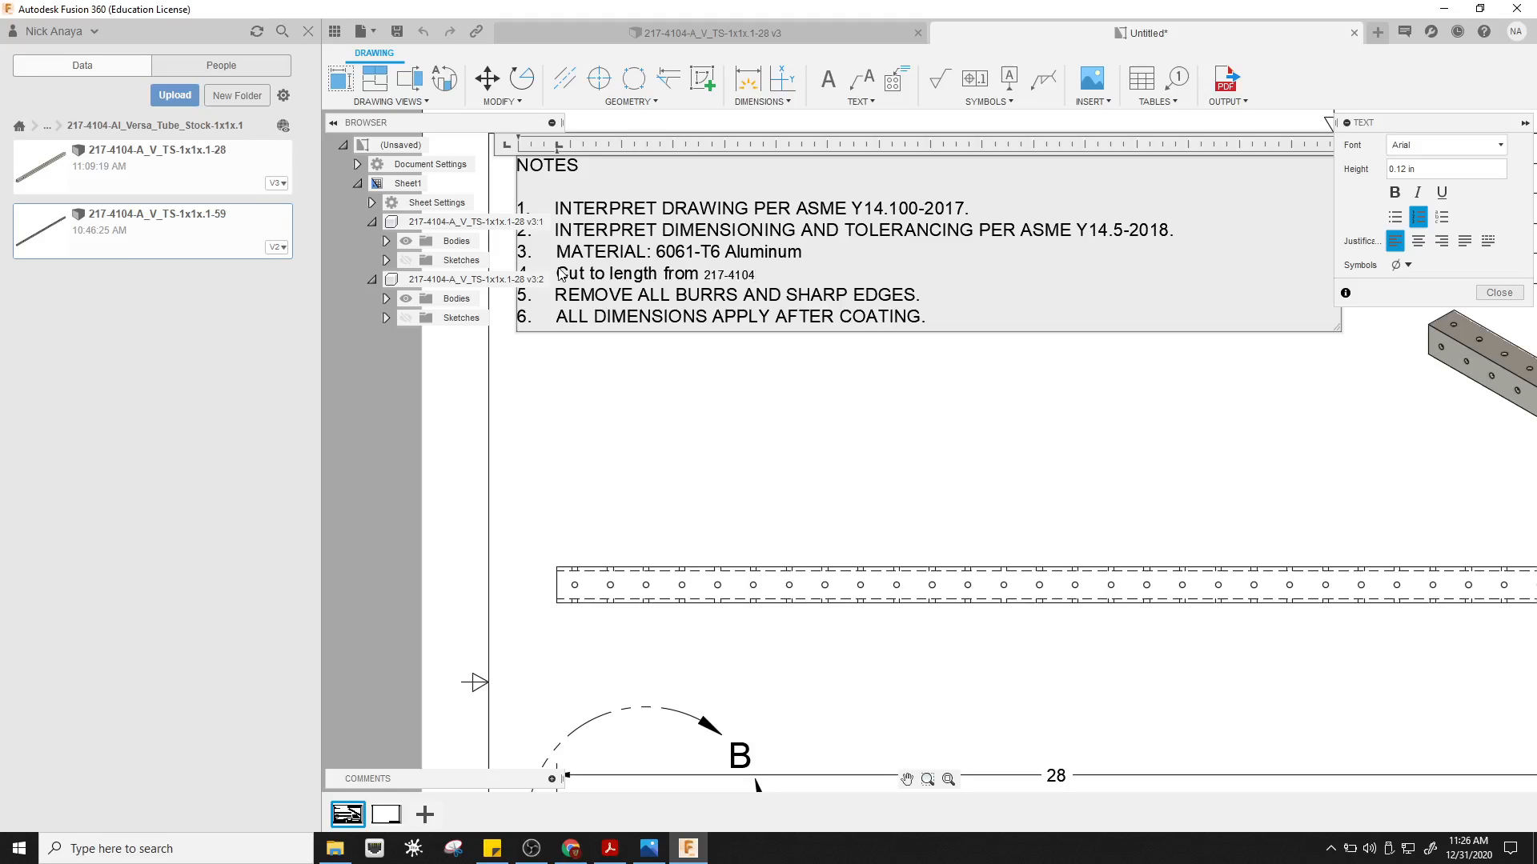
key(BackSpace)
key(BackSpace)
key(BackSpace)
key(BackSpace)
key(BackSpace)
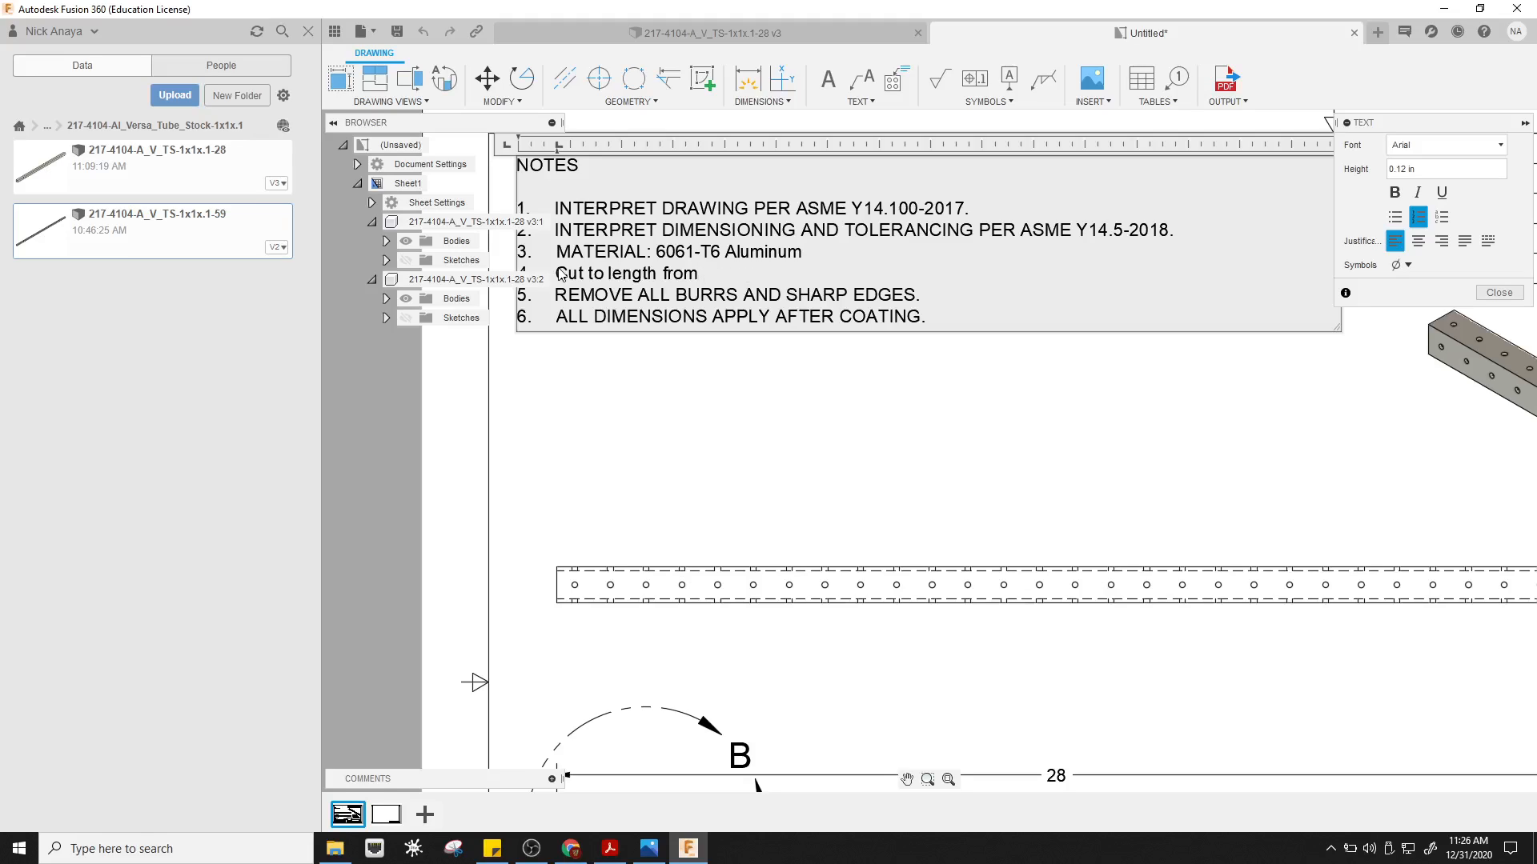
- Enter 217-4104 at the end of note 4 and check the stock description in the Acrobat Reader reference PDF before returning to Fusion 360
text(217-4104)
click(616, 858)
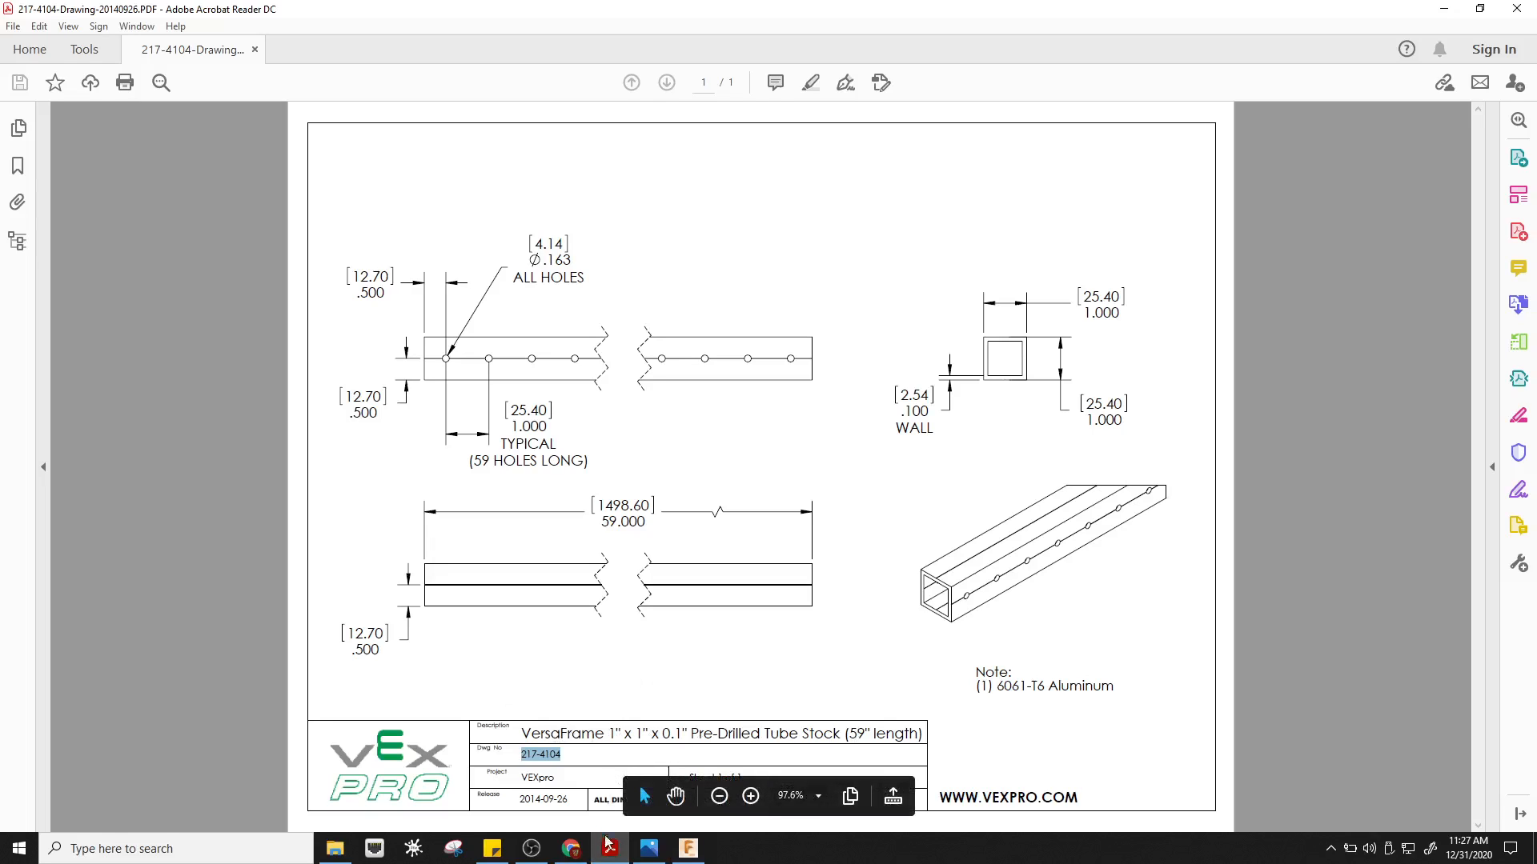
click(688, 848)
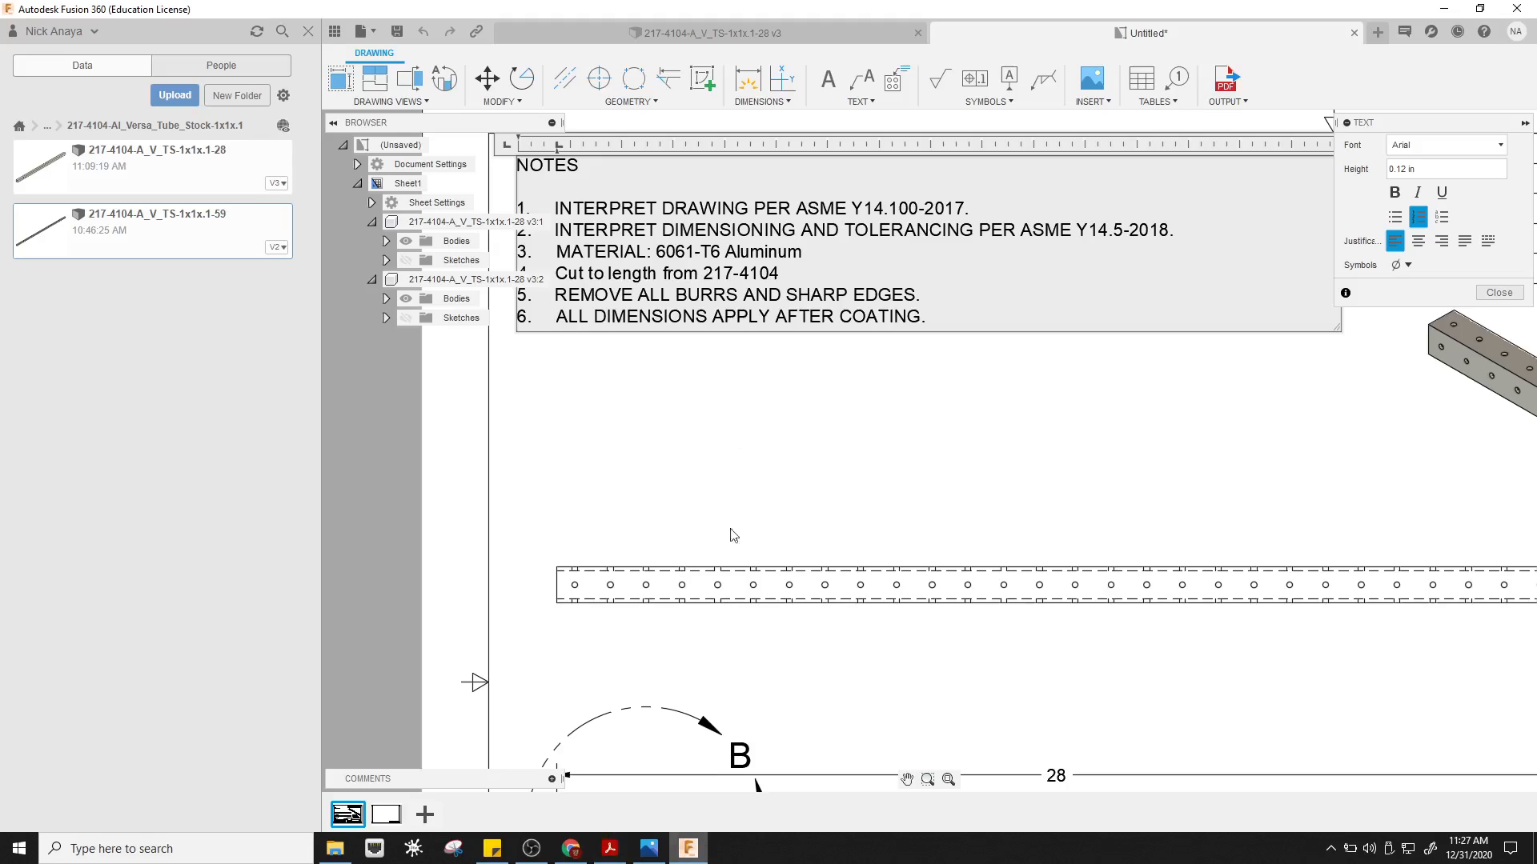
- Complete note 4 by appending "VersaFrame Stock 59"" after the drawing number
click(820, 274)
key(BackSpace)
key(BackSpace)
text(VErsa)
key(BackSpace)
key(BackSpace)
key(BackSpace)
key(BackSpace)
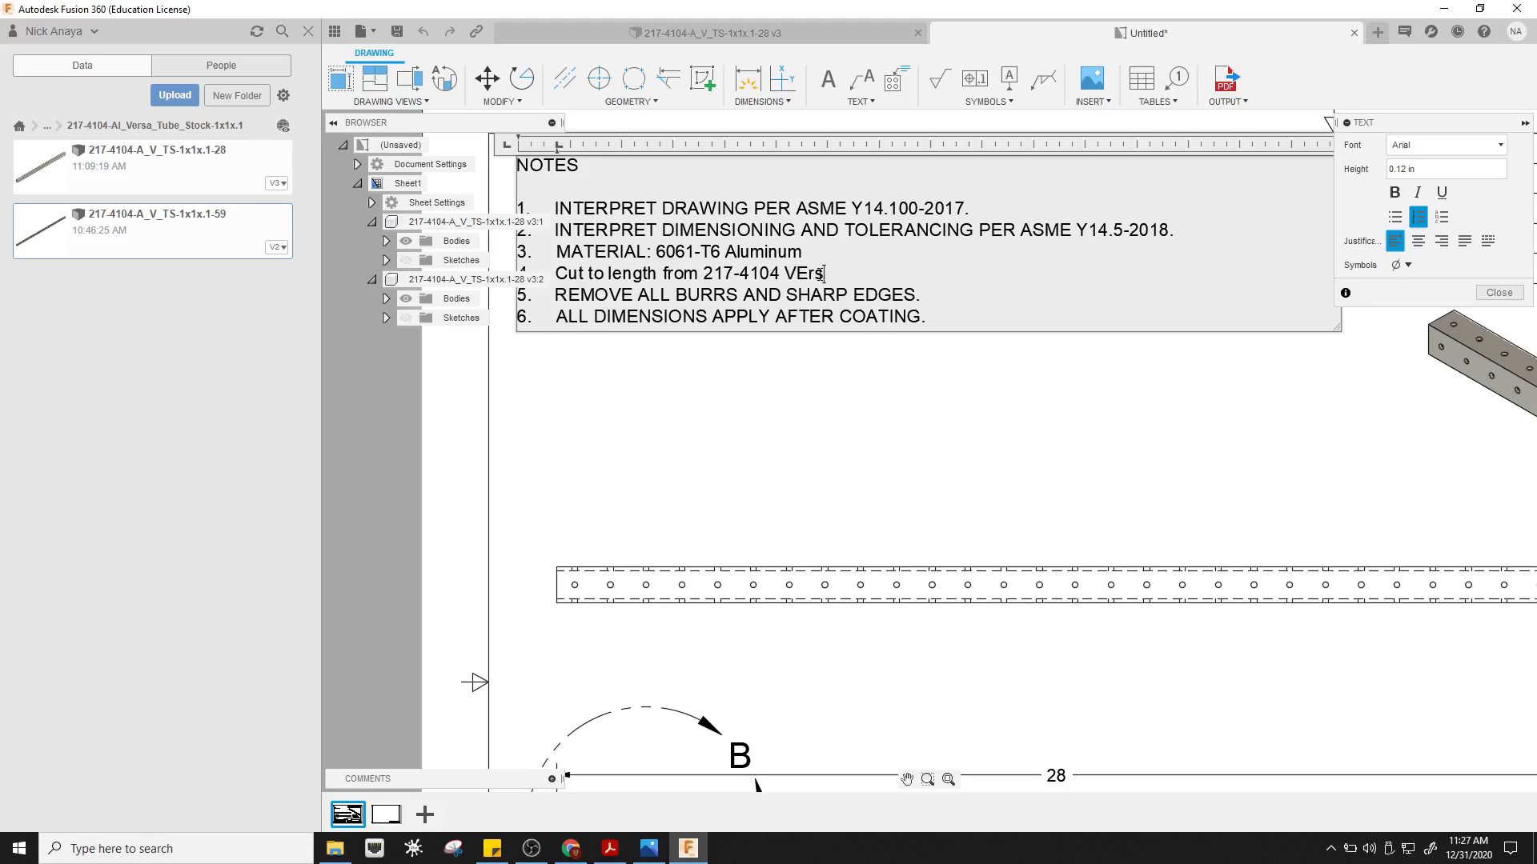
text(ersaFrame Sto)
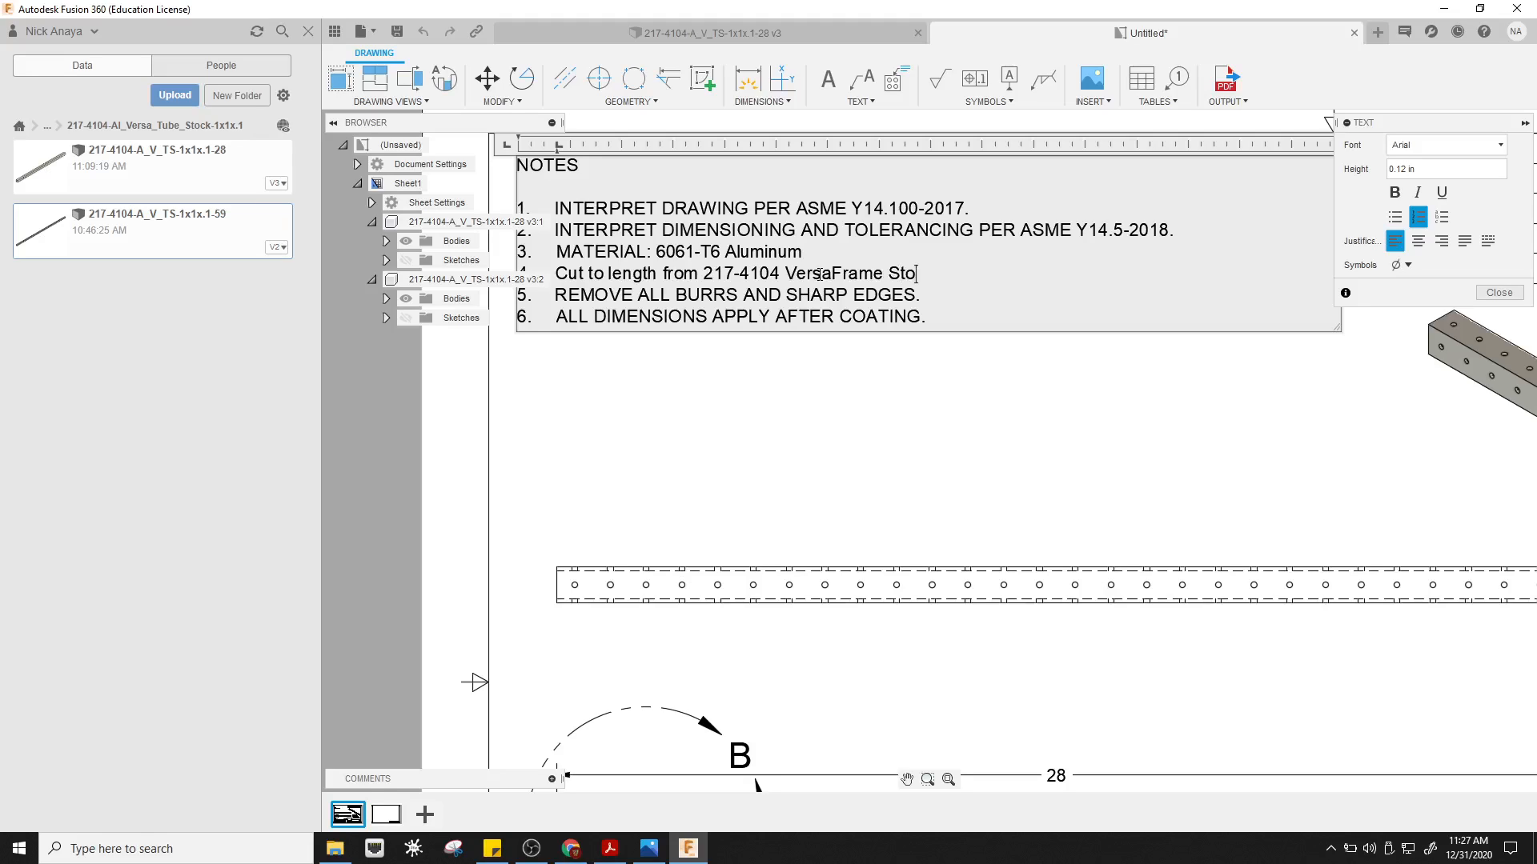
text(ck with)
key(BackSpace)
key(BackSpace)
key(BackSpace)
key(BackSpace)
text(59)
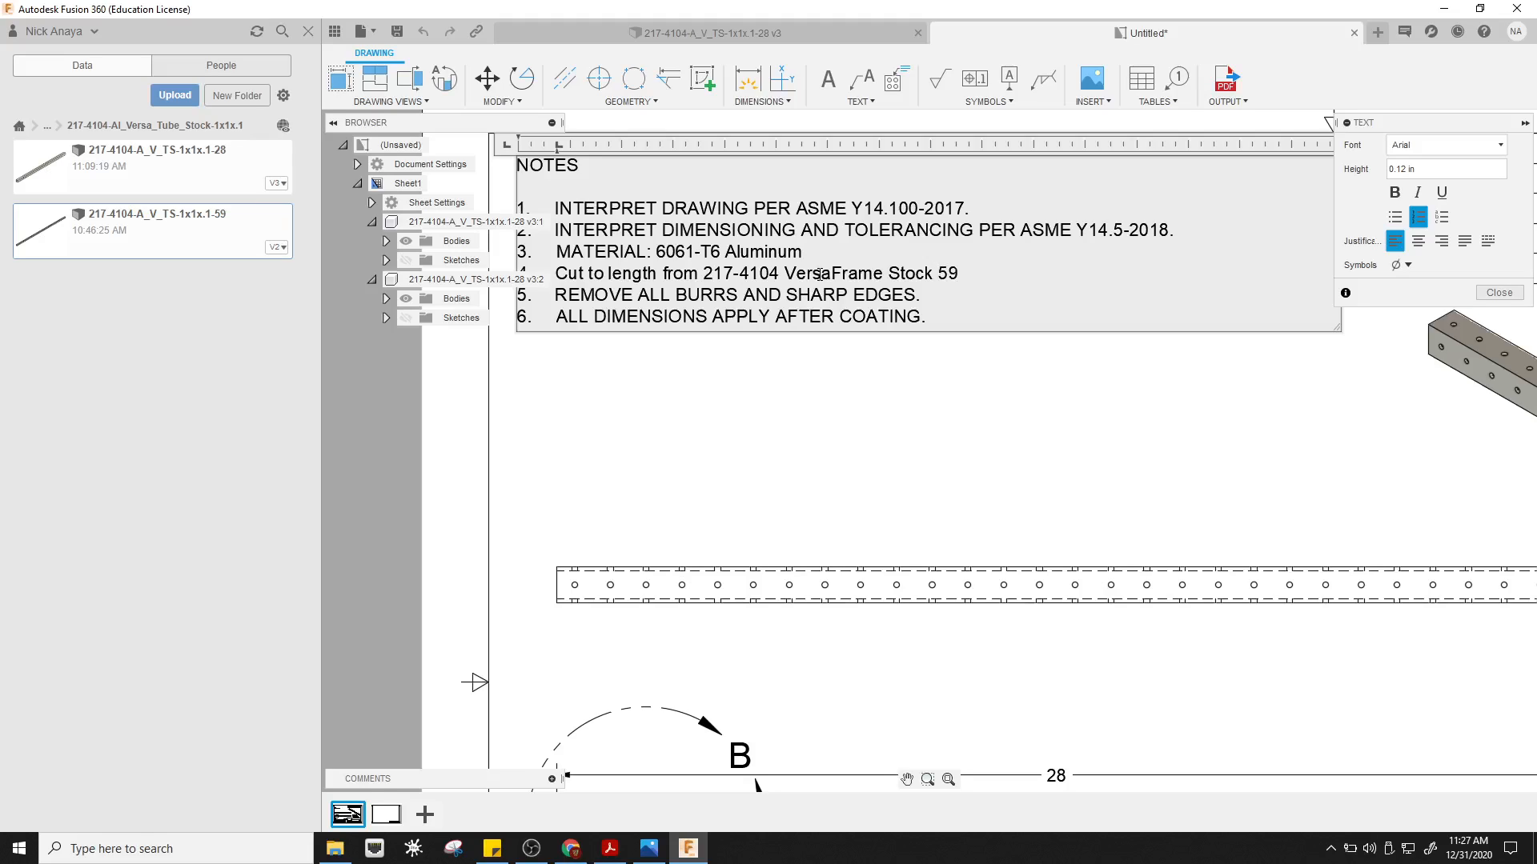
text(")
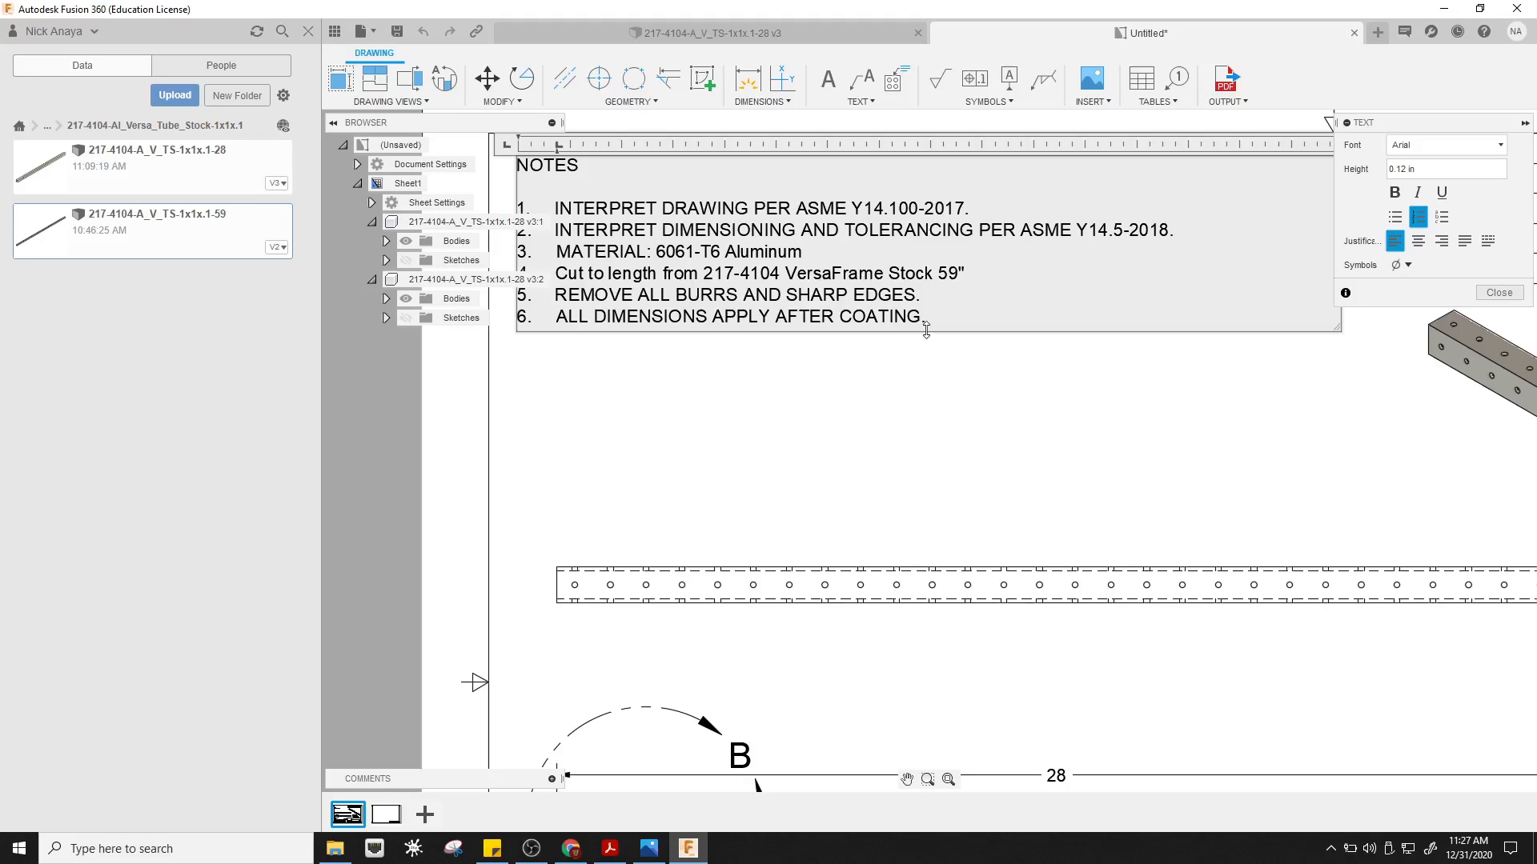
- Replace the text of note 6 with "Ensure Cut End Aligns with Gusset Edge" and finish editing the notes
drag(927, 316, 558, 319)
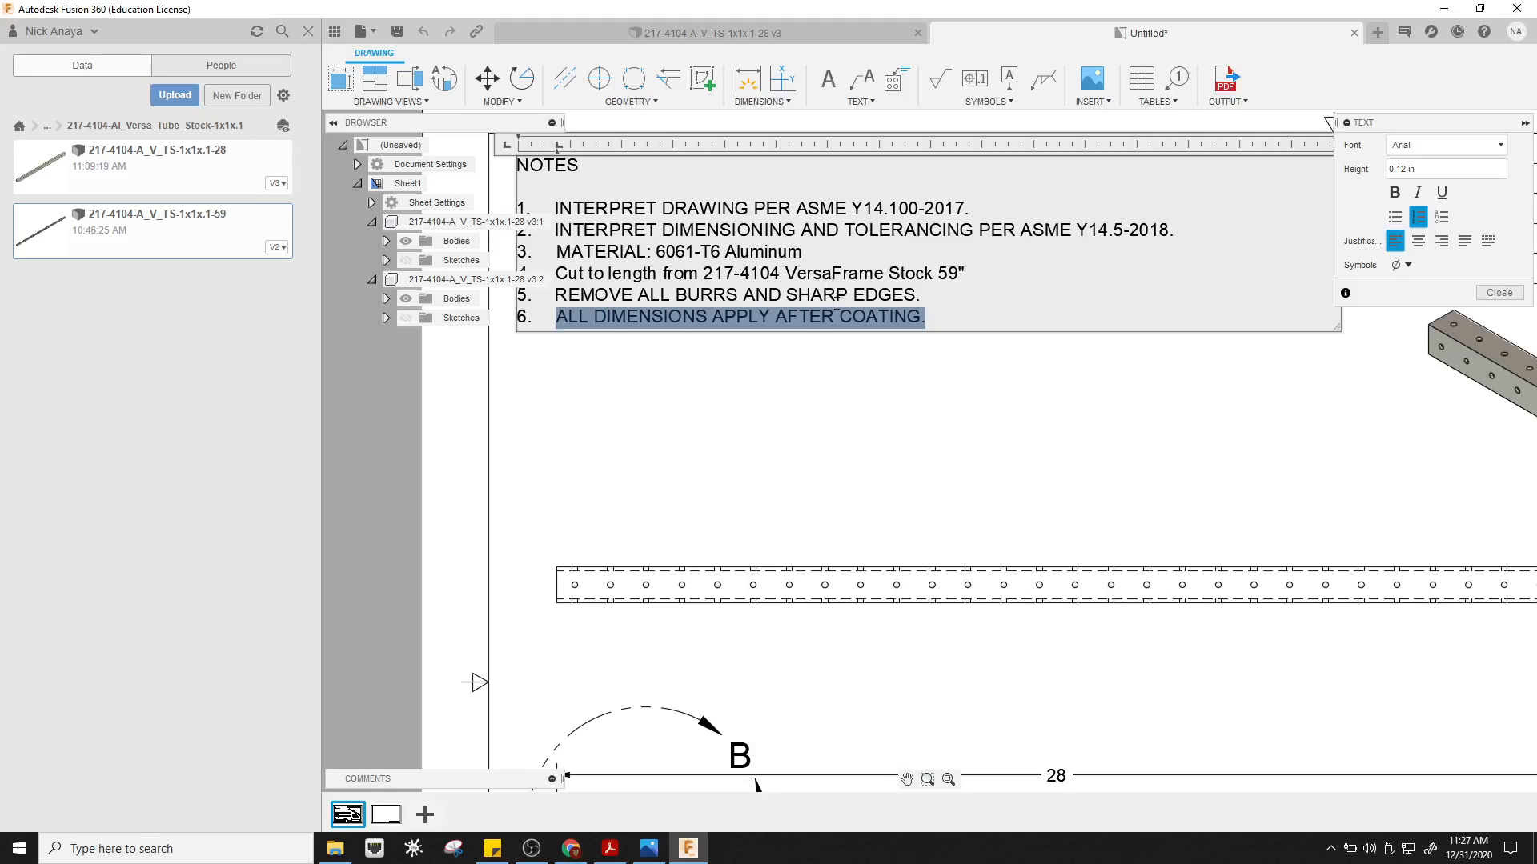
text(En)
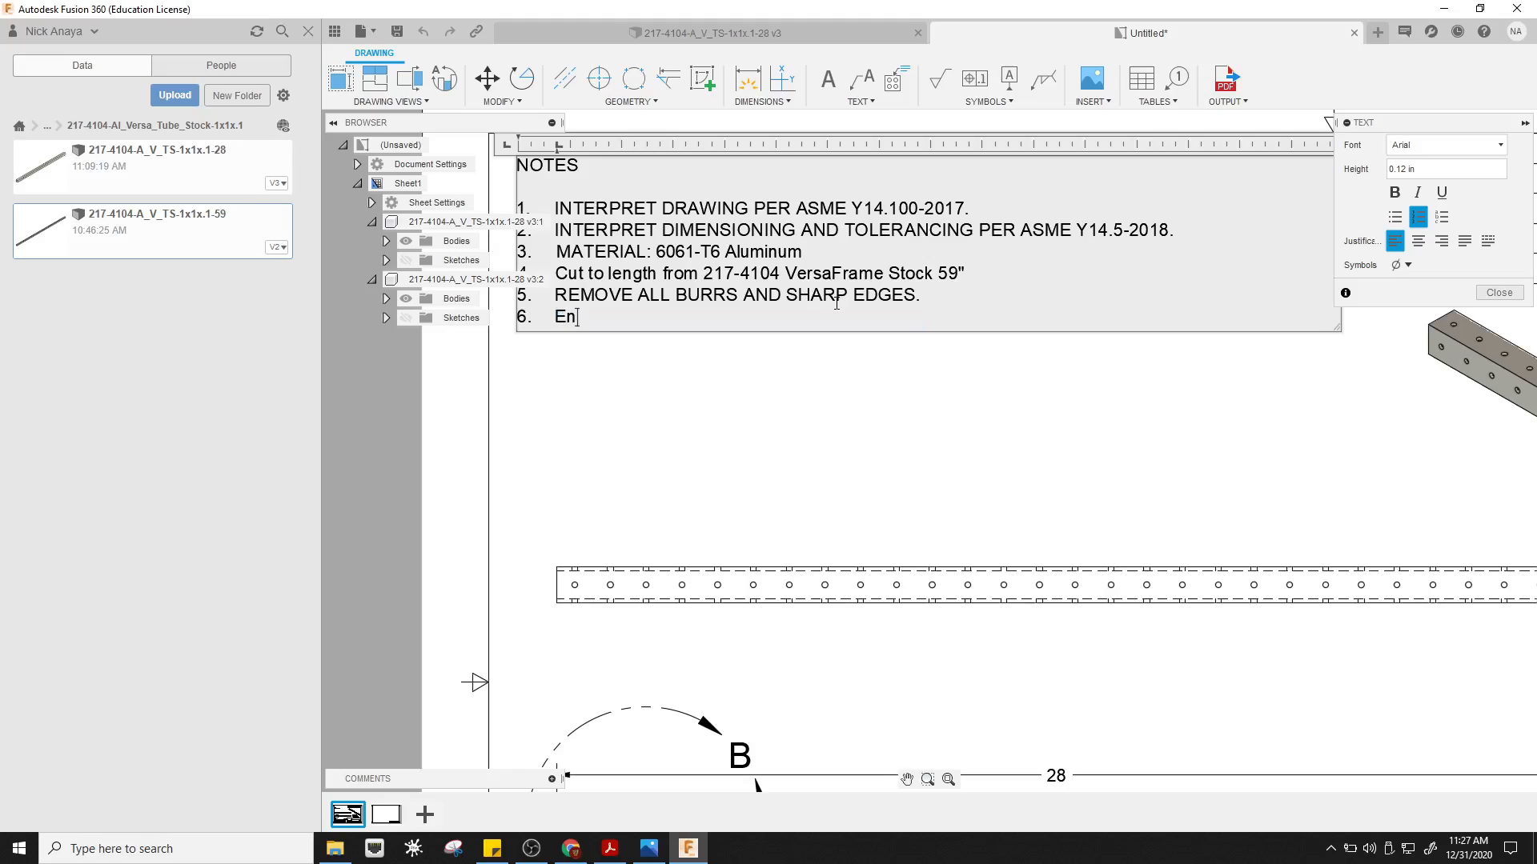
text(sure Cut end)
key(BackSpace)
key(BackSpace)
key(BackSpace)
key(BackSpace)
text(End Align)
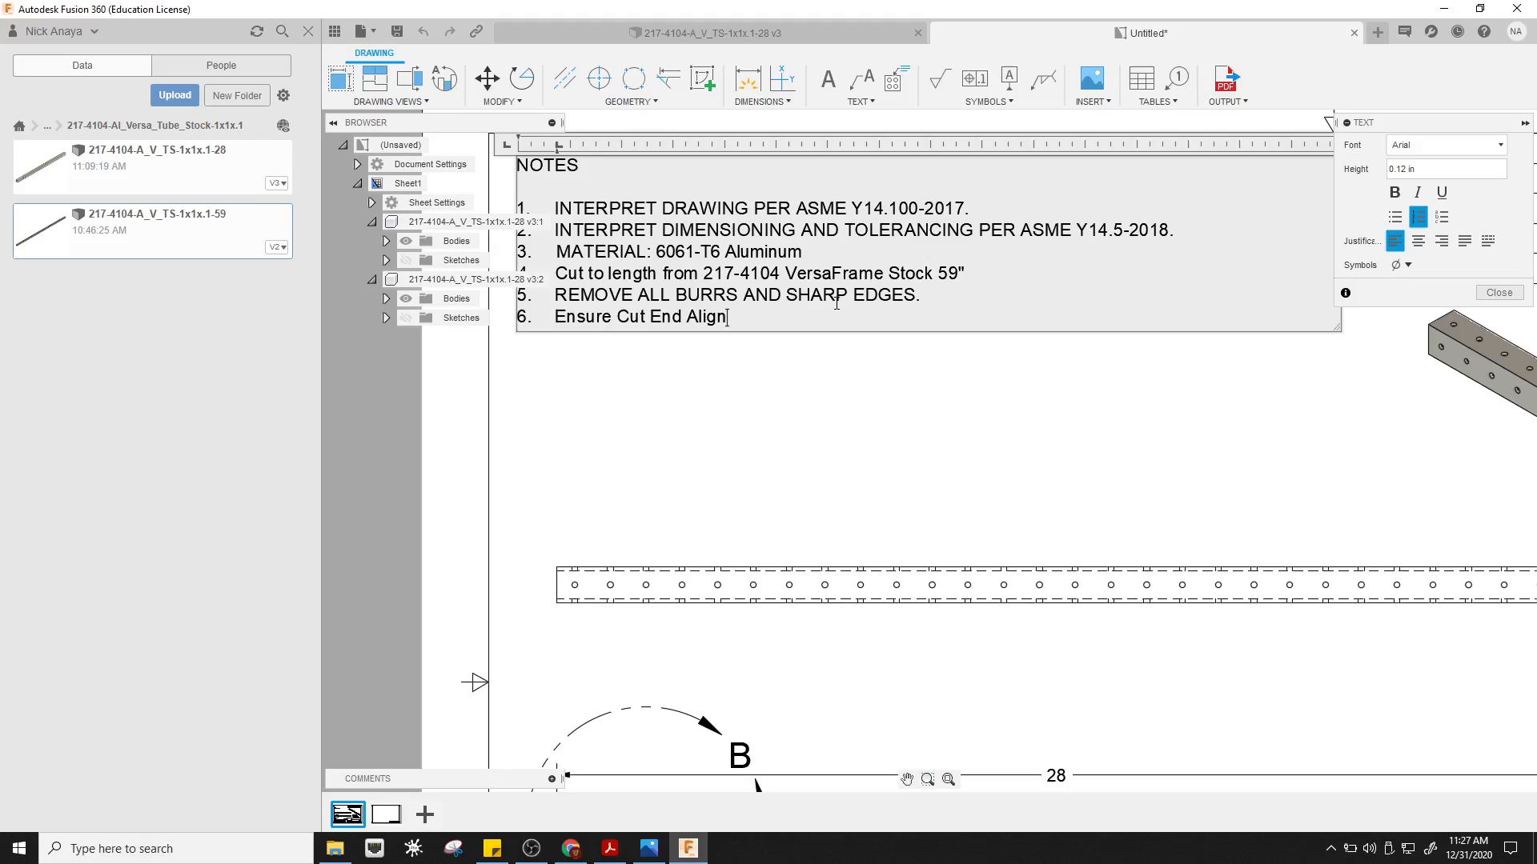
text(s with Gusset Edge)
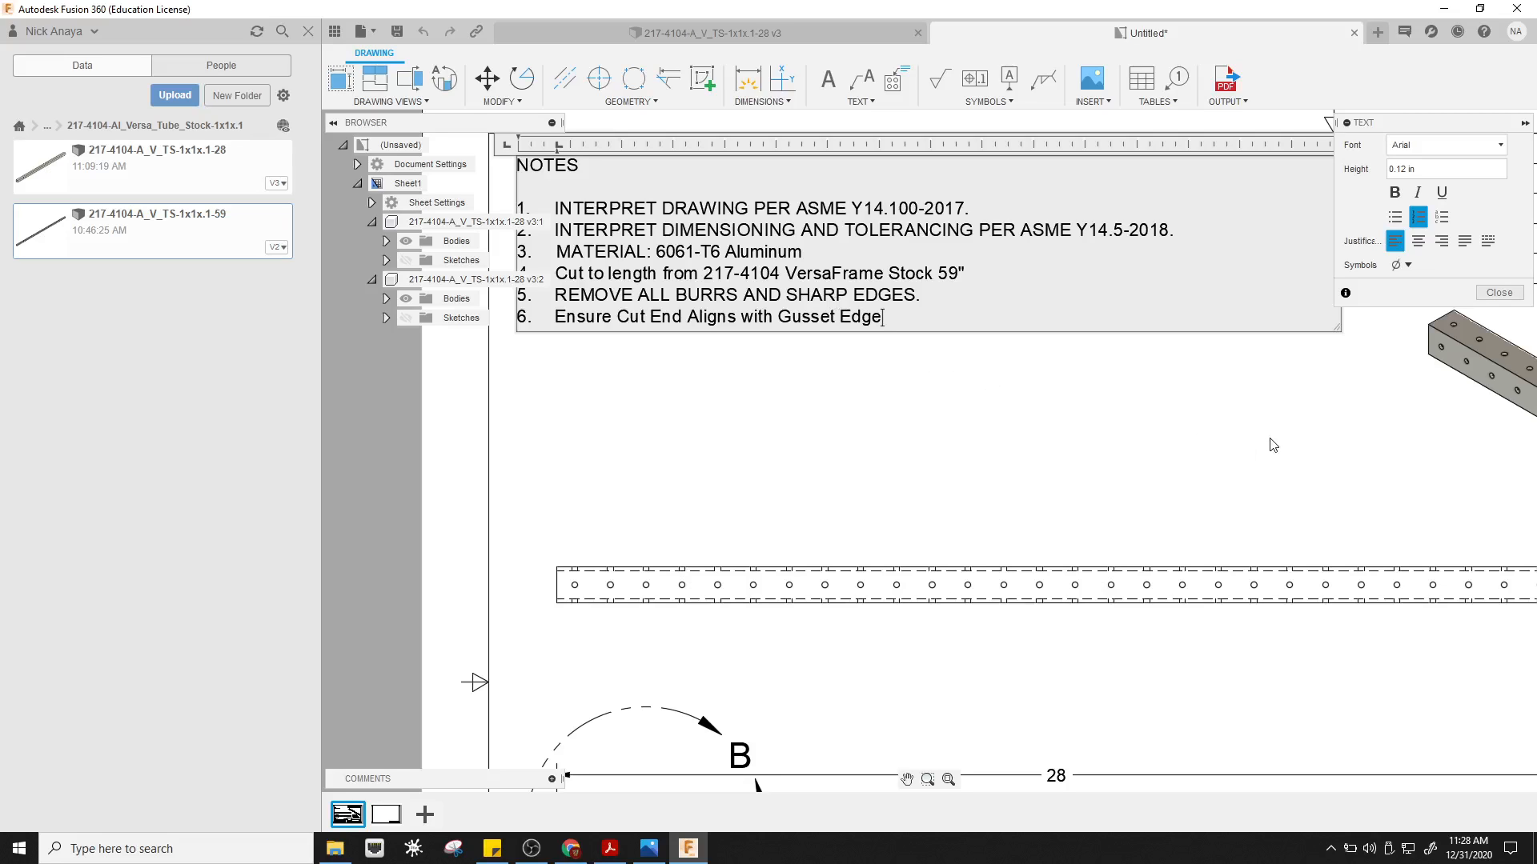
click(1499, 293)
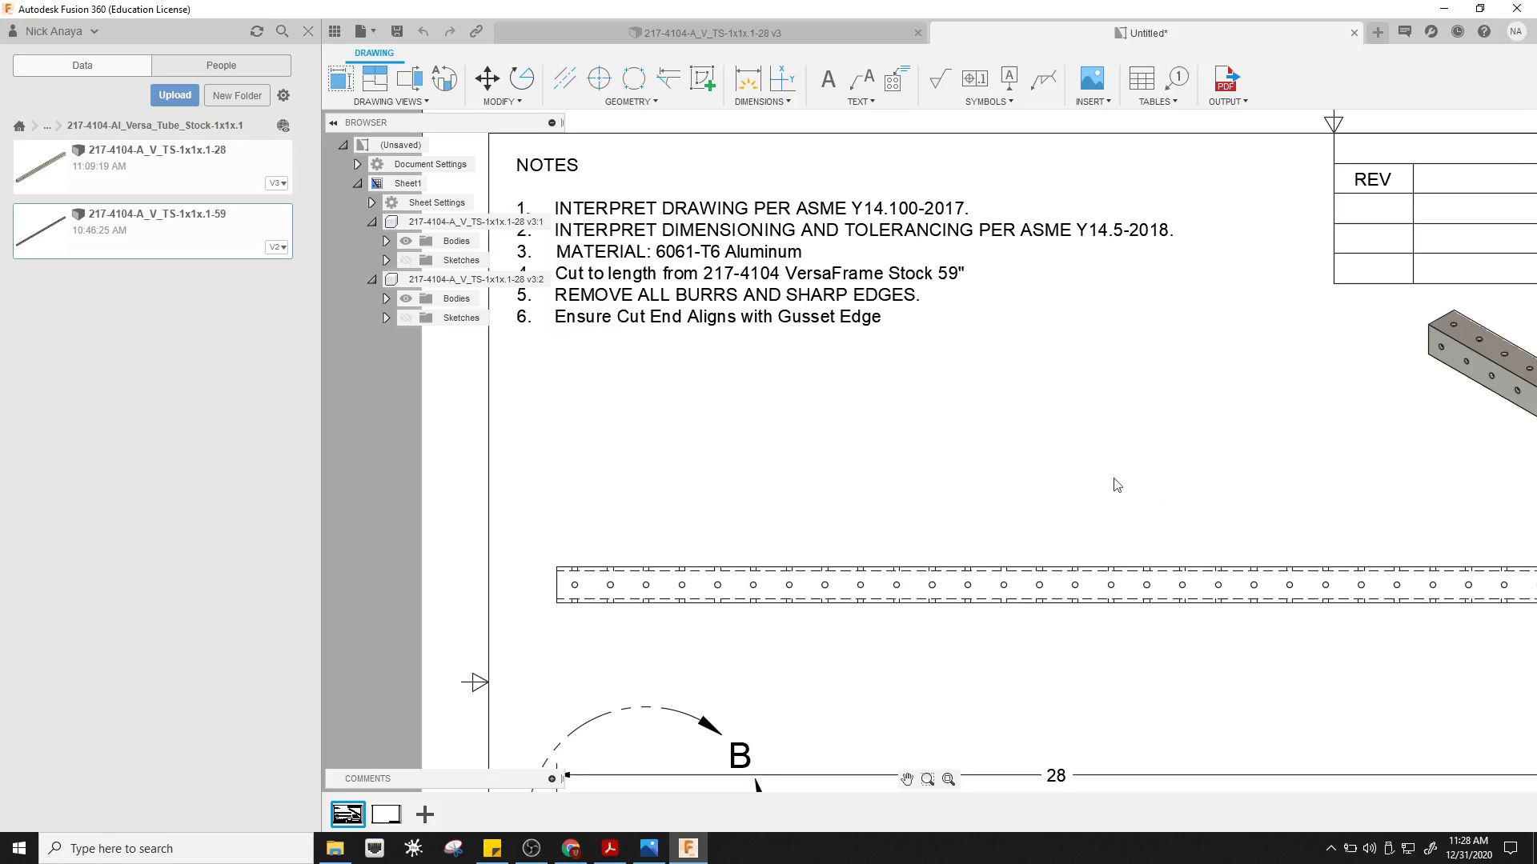
- Fill the first revision history row with REV 02 and the description "Standard Thick VersaFrame"
middle_click(1088, 476)
middle_click(1088, 476)
scroll(1330, 472, up, 1)
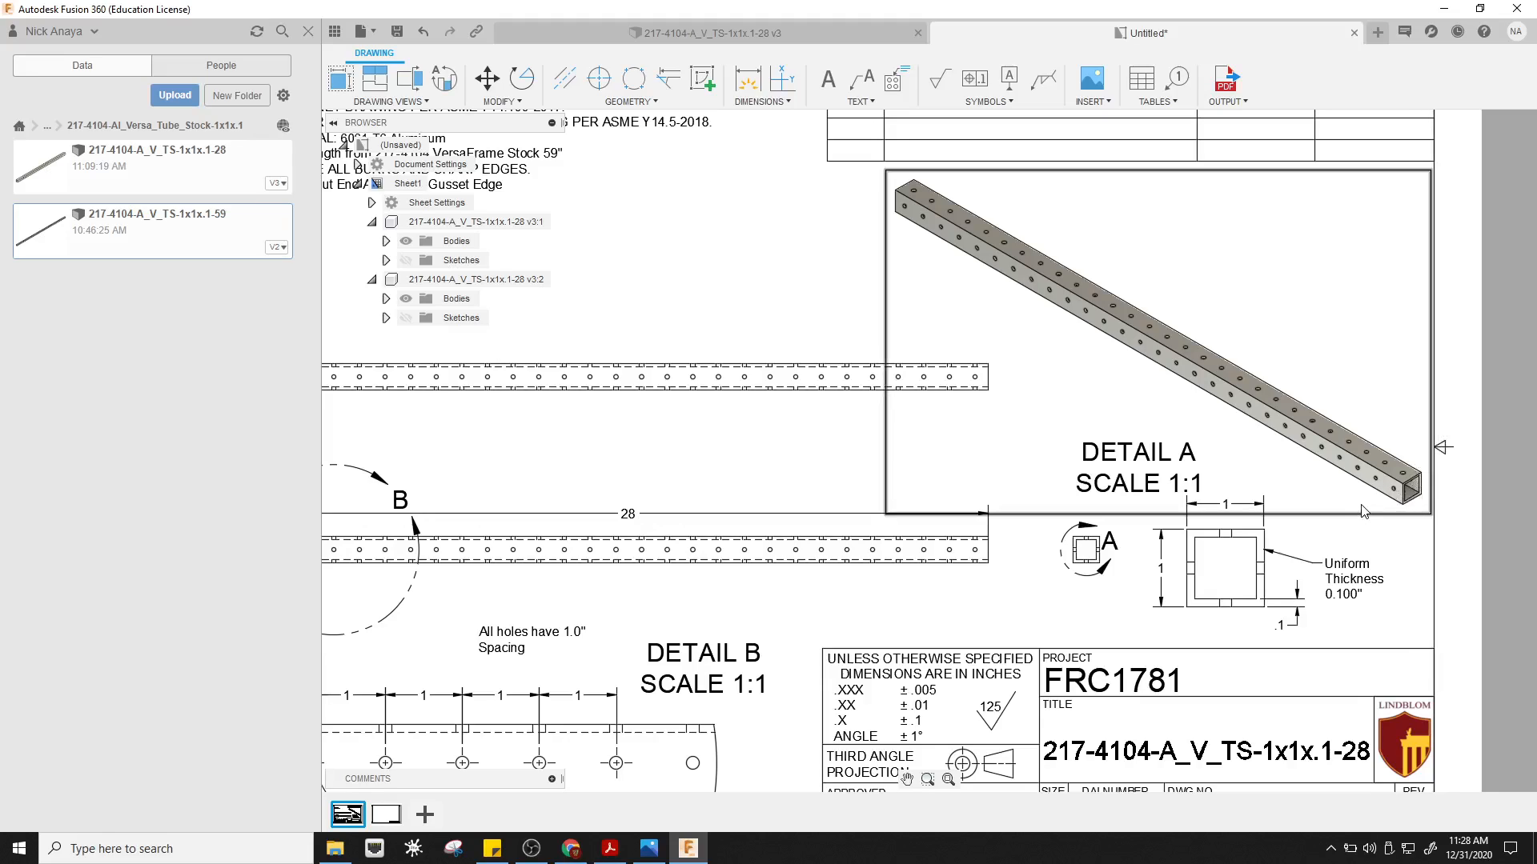
scroll(1416, 486, up, 2)
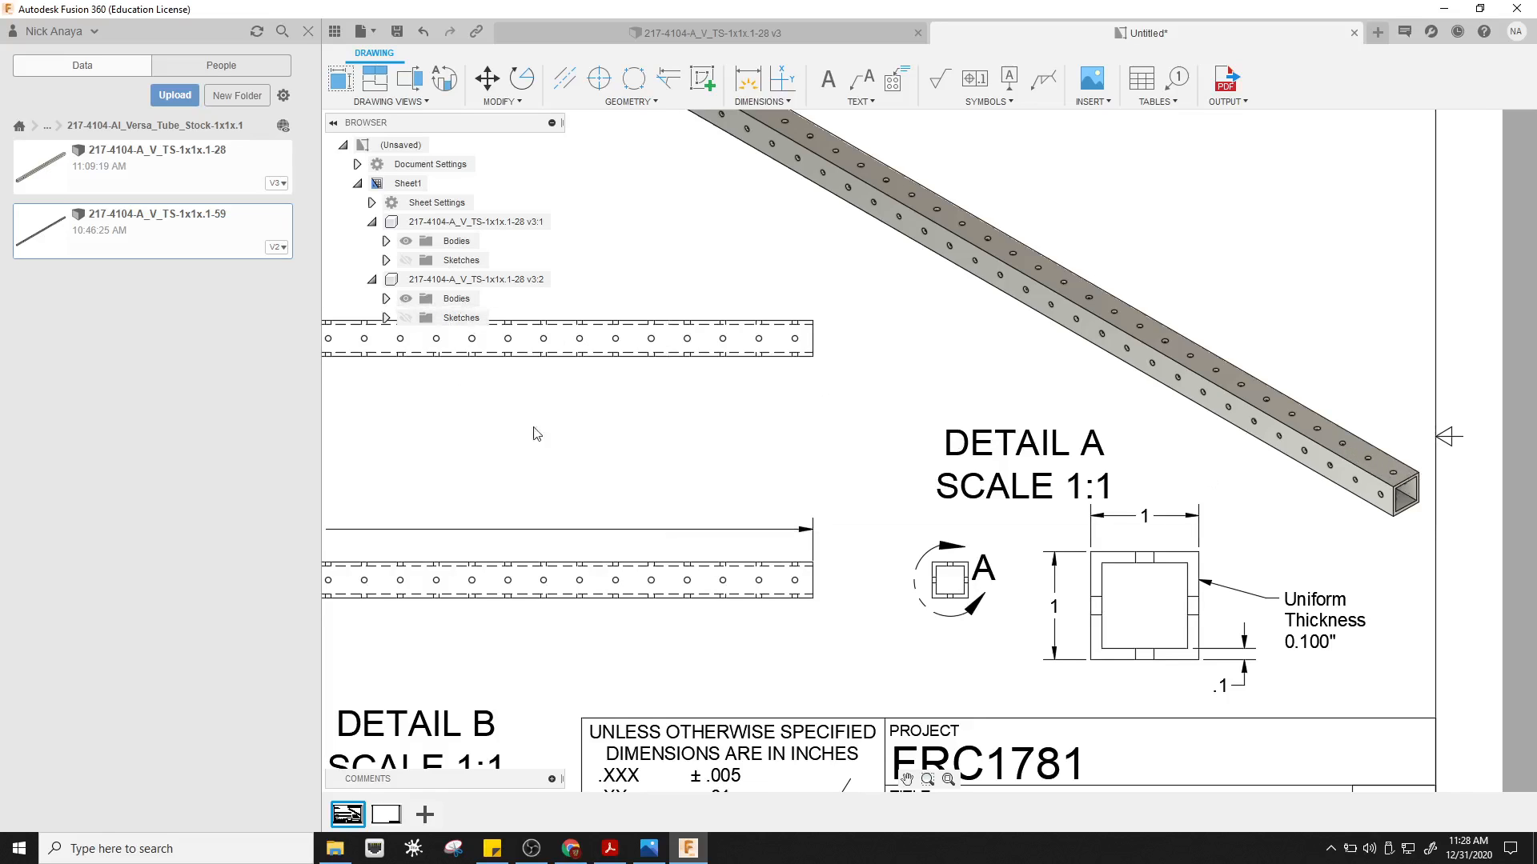
scroll(532, 432, down, 2)
mouse_move(617, 296)
middle_down()
mouse_move(845, 373)
mouse_move(966, 392)
mouse_move(1057, 449)
middle_up()
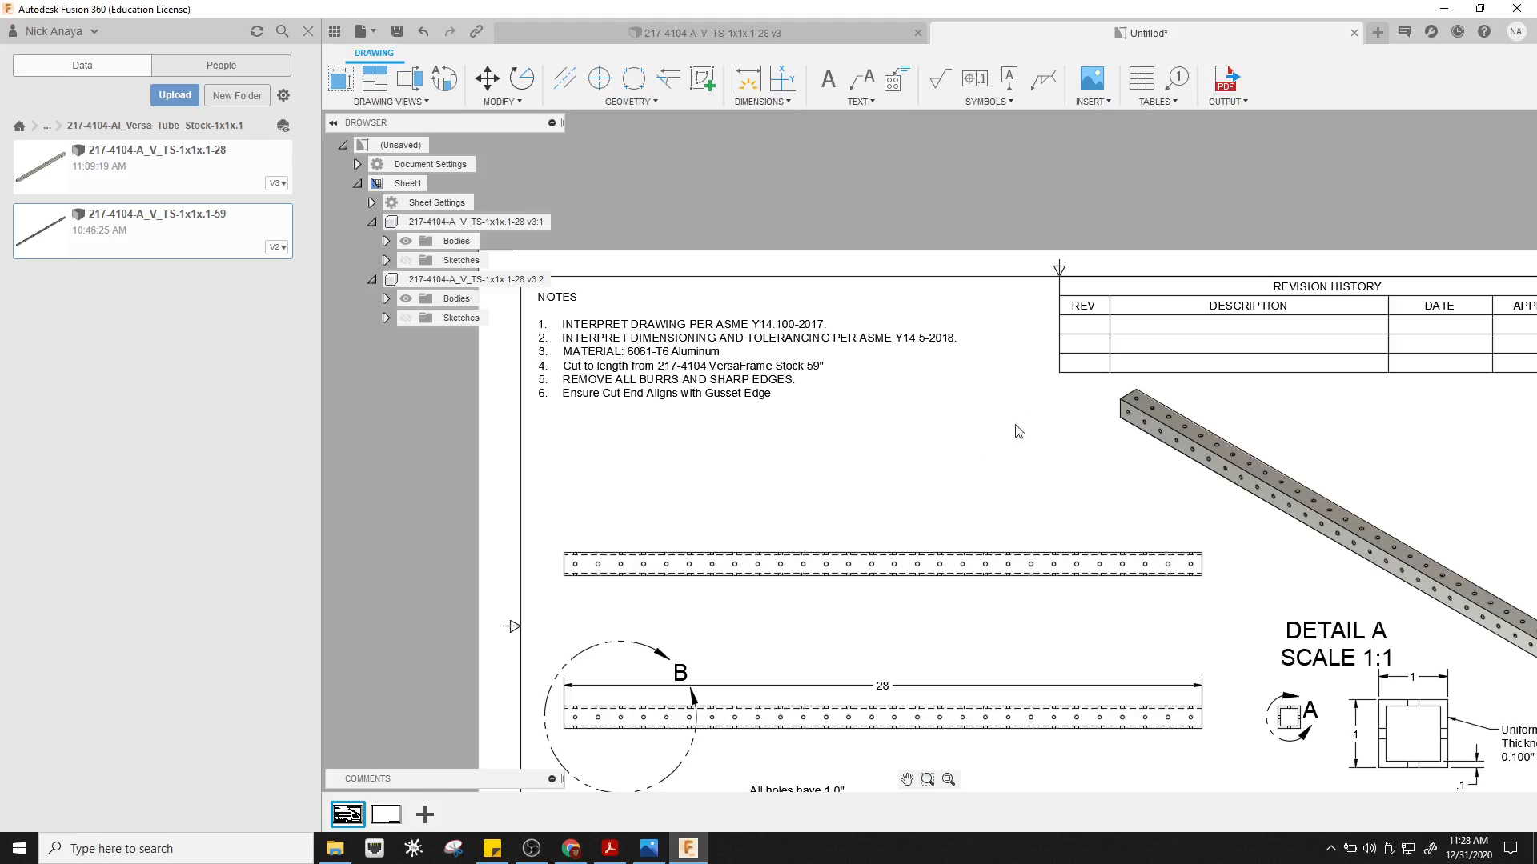
double_click(1082, 336)
click(1085, 325)
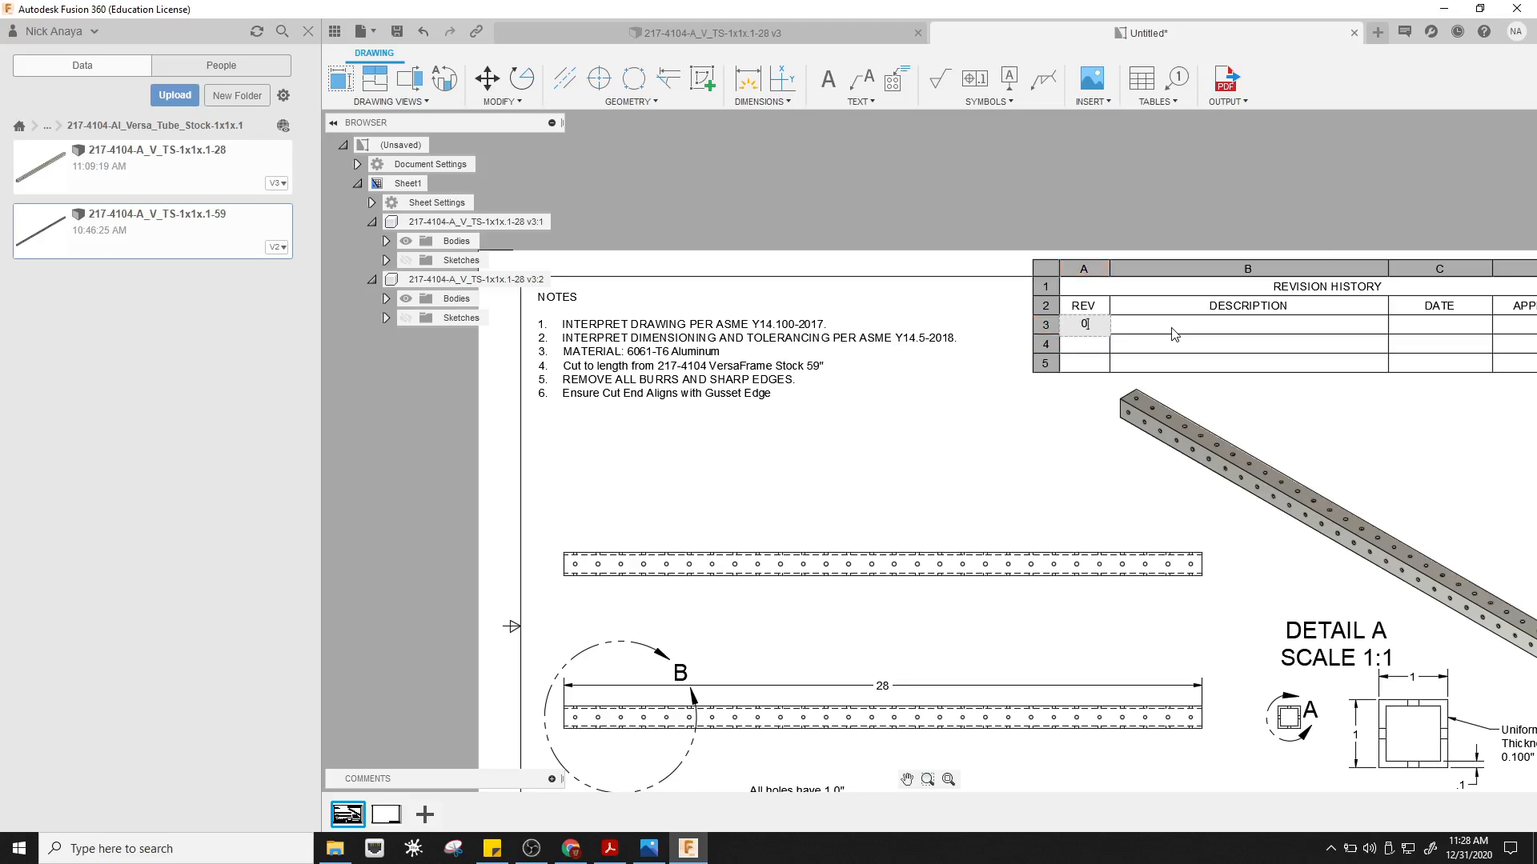
text(02)
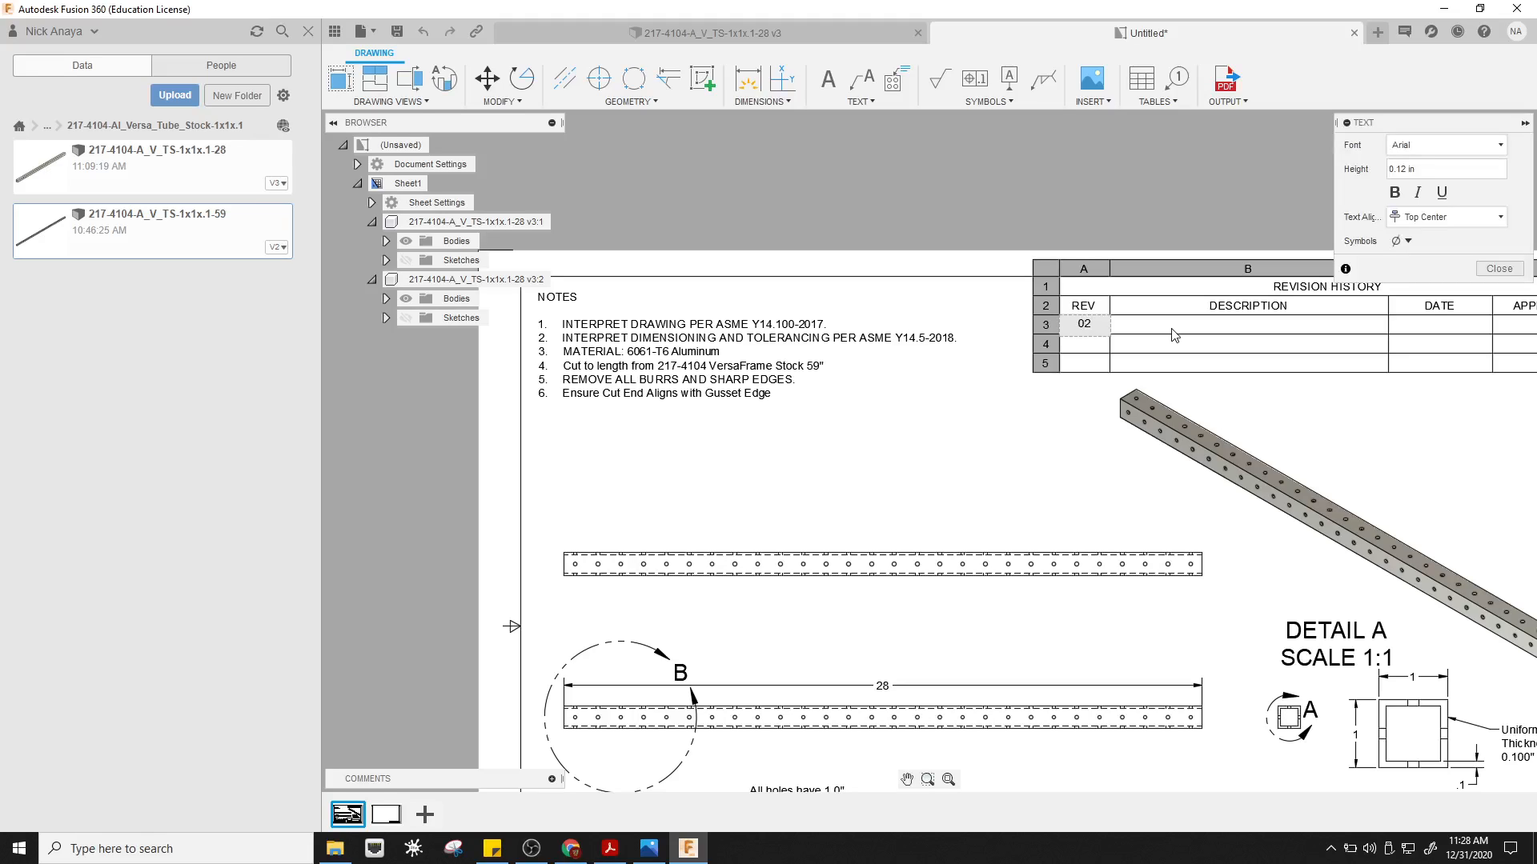
click(1180, 327)
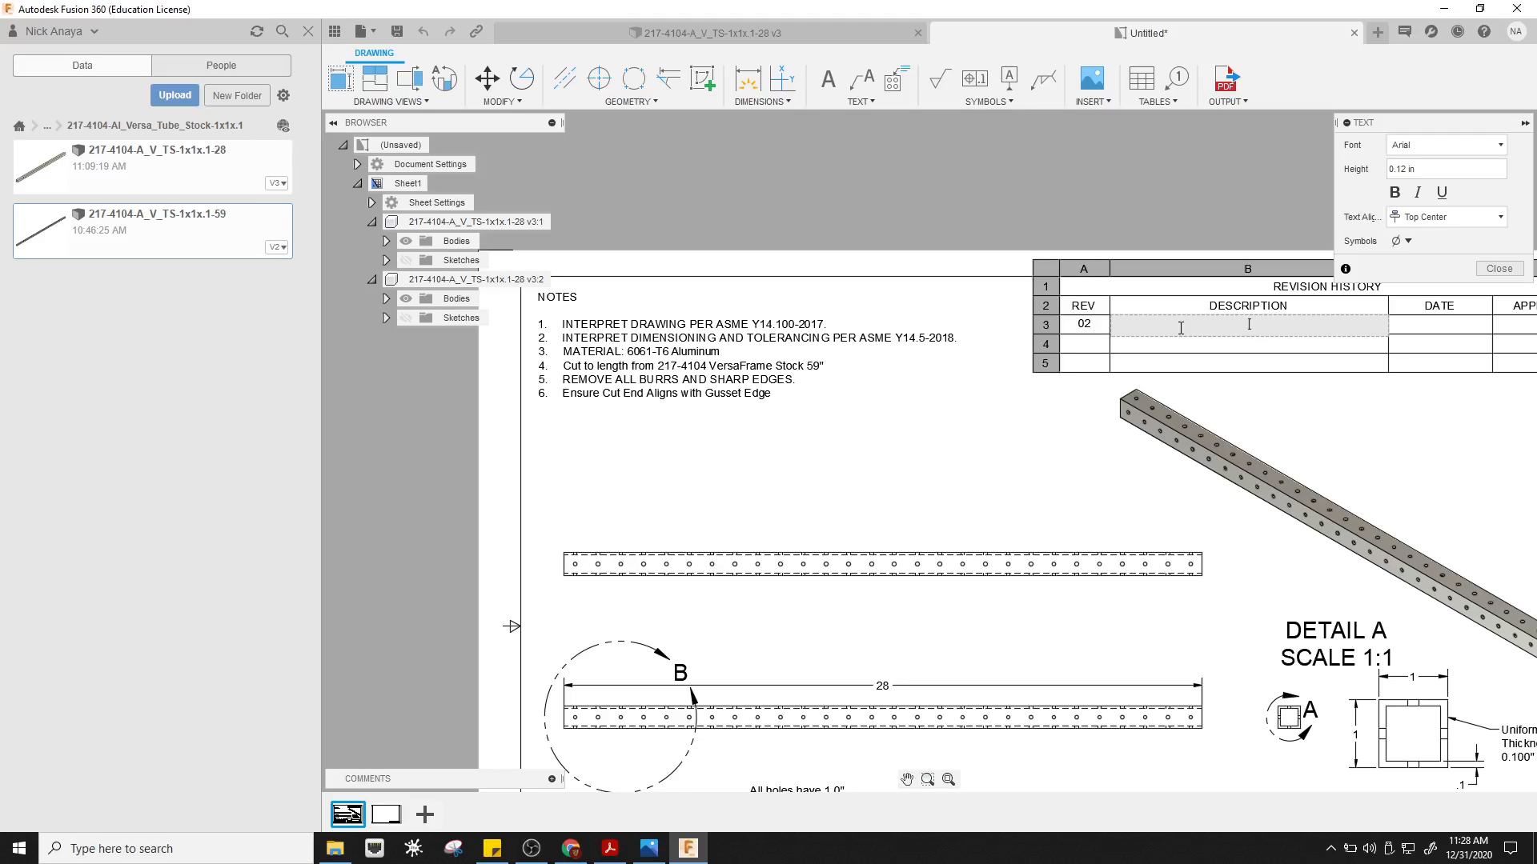
text(Standard Thick VersaFrame)
- Enter the date 12/31/20 in the first revision history row and finish editing the table
click(1425, 334)
double_click(1436, 334)
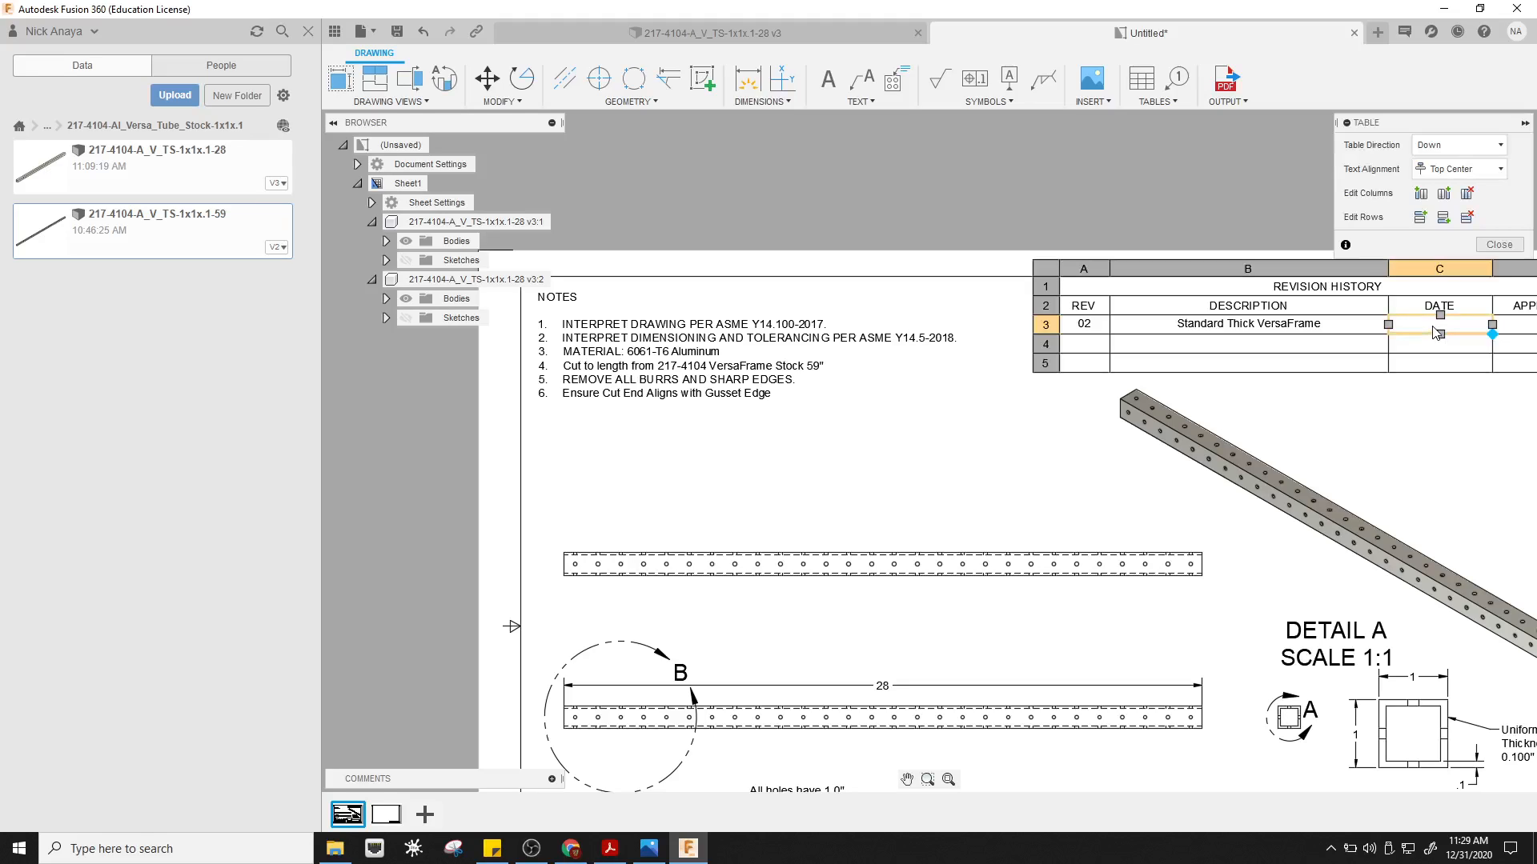
double_click(1437, 333)
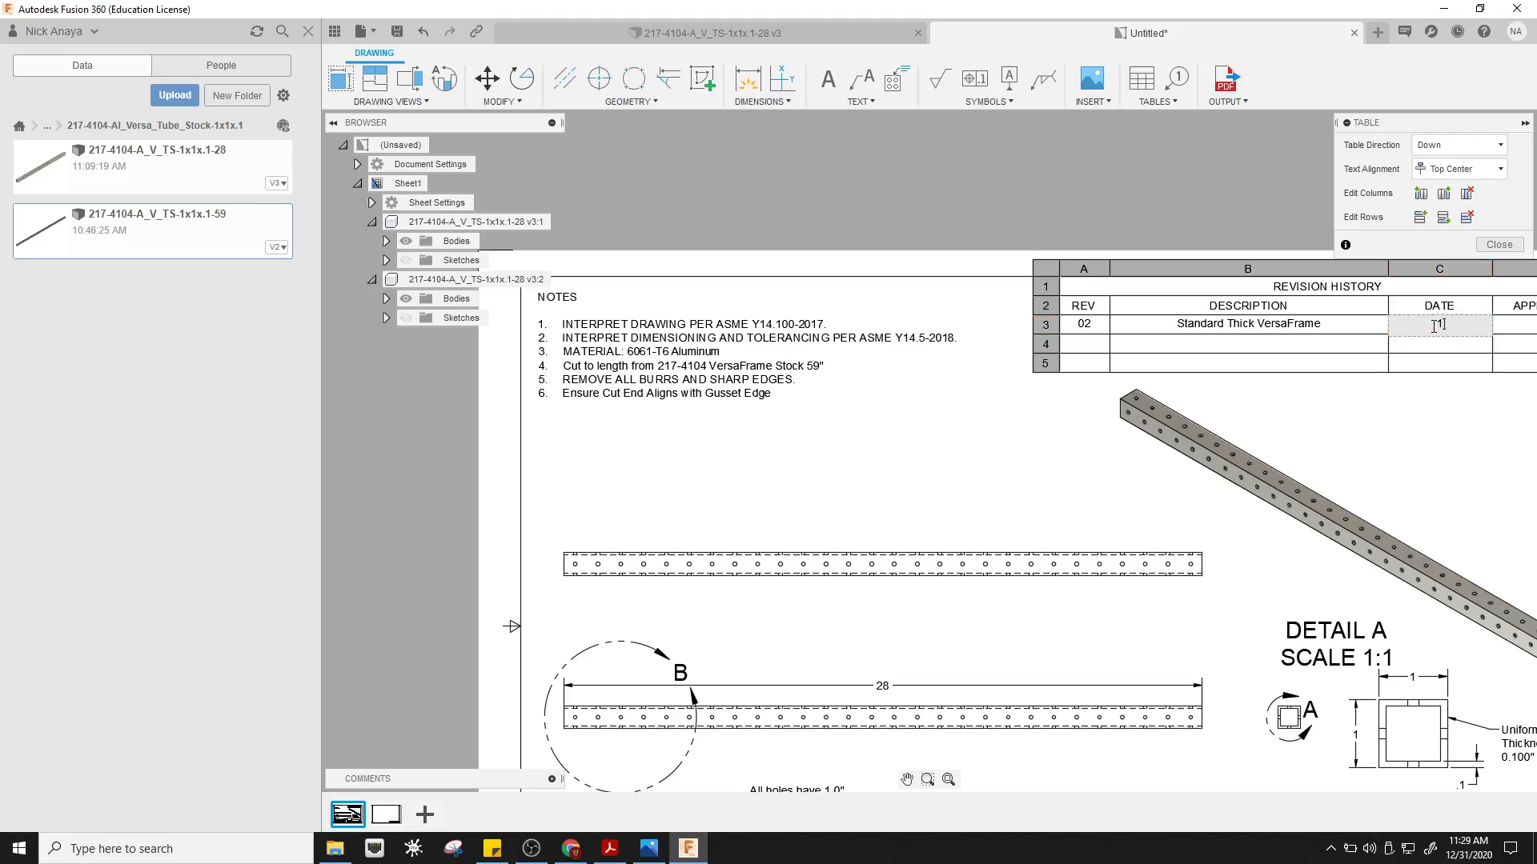
text(1/2)
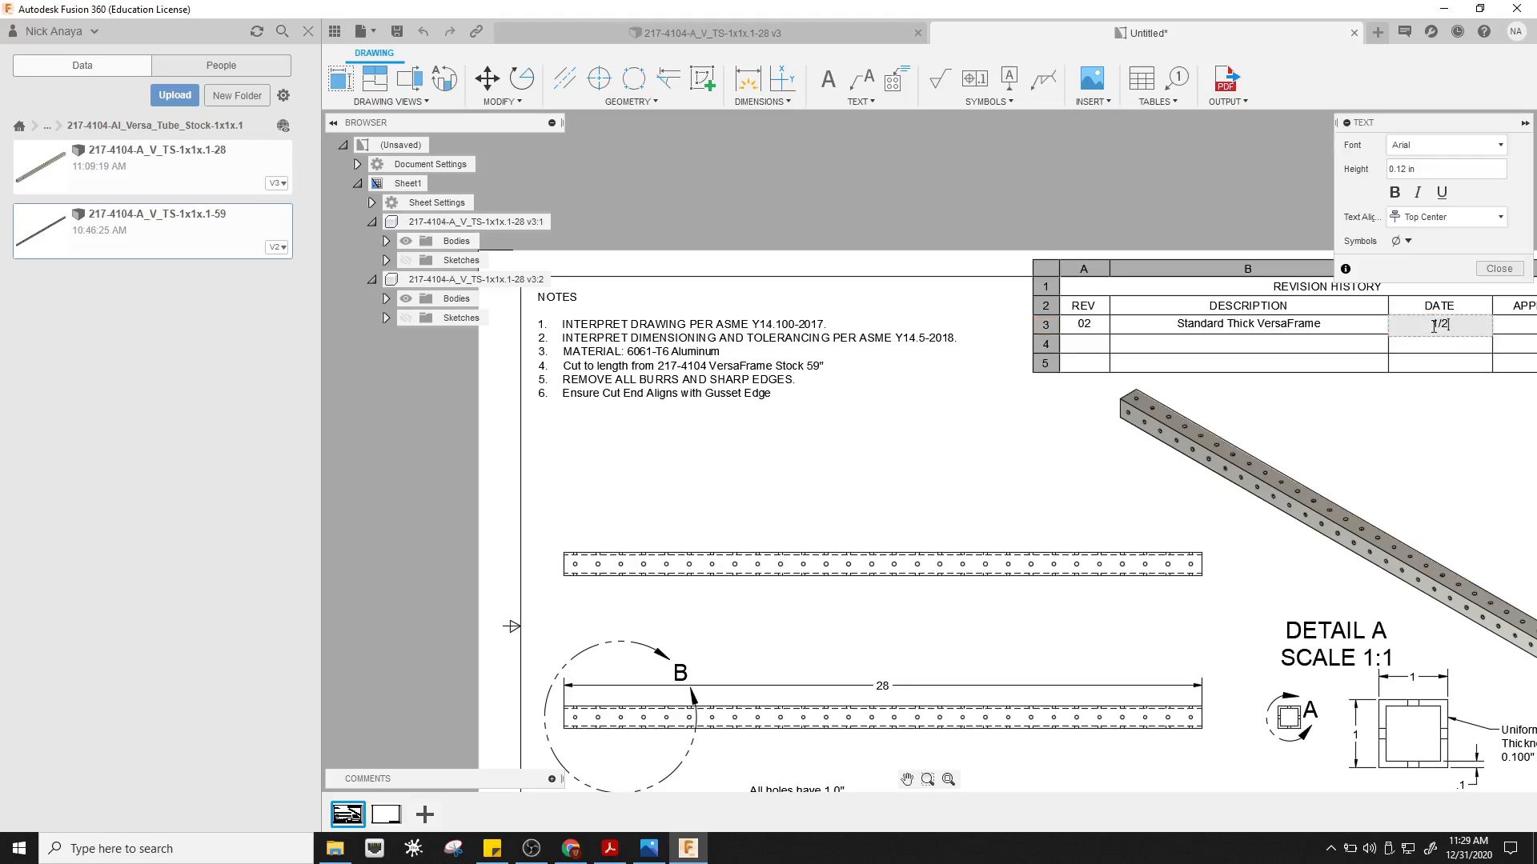
key(BackSpace)
key(BackSpace)
text(2/31/20)
click(1505, 332)
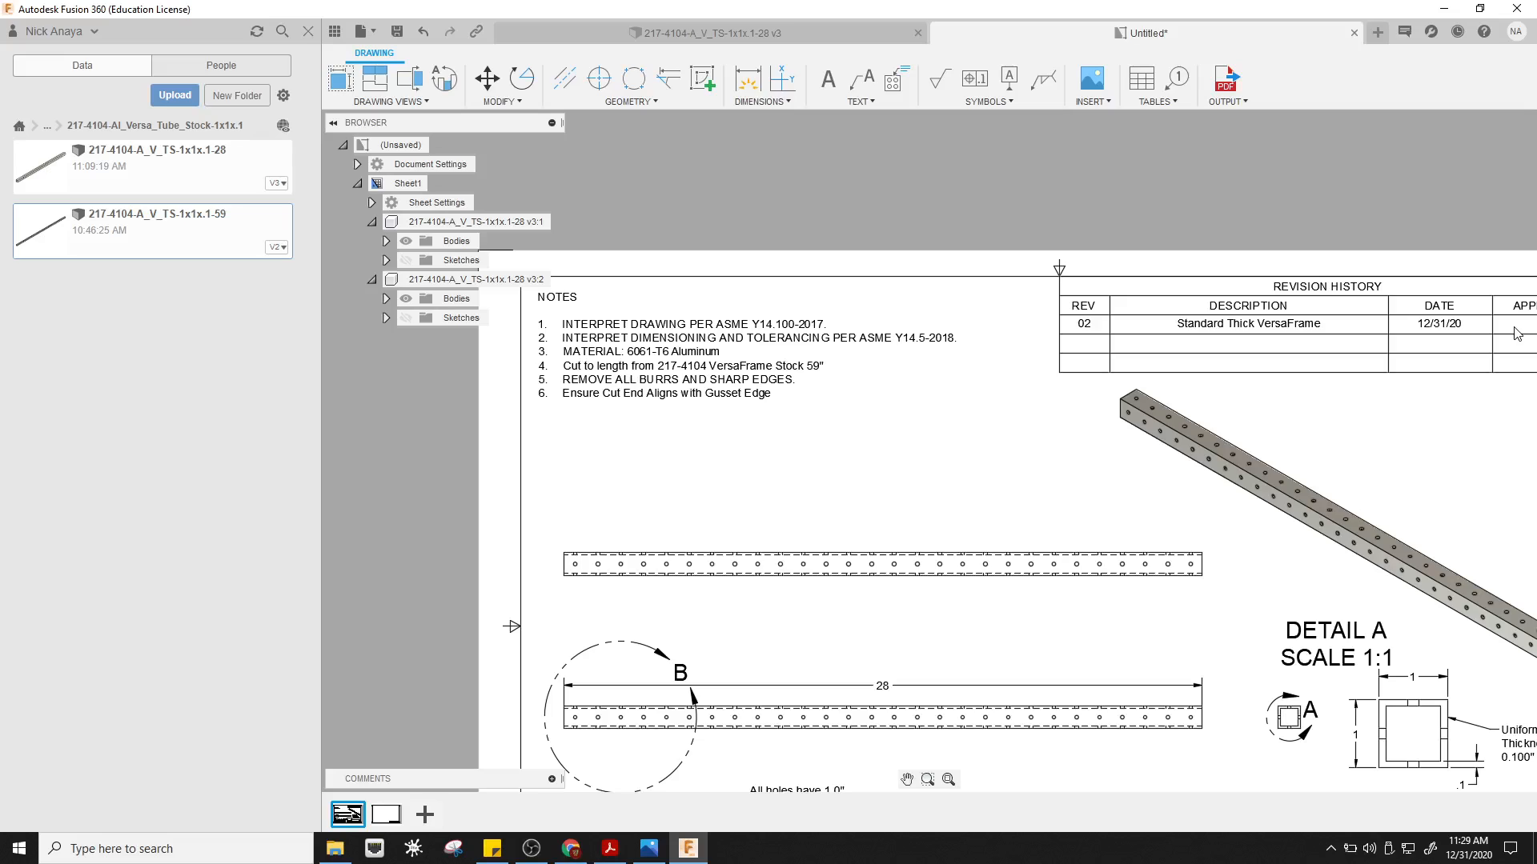
- Enter TB1 as the approval in the first revision history row and finish editing the table
middle_drag(1071, 451, 822, 437)
click(1299, 315)
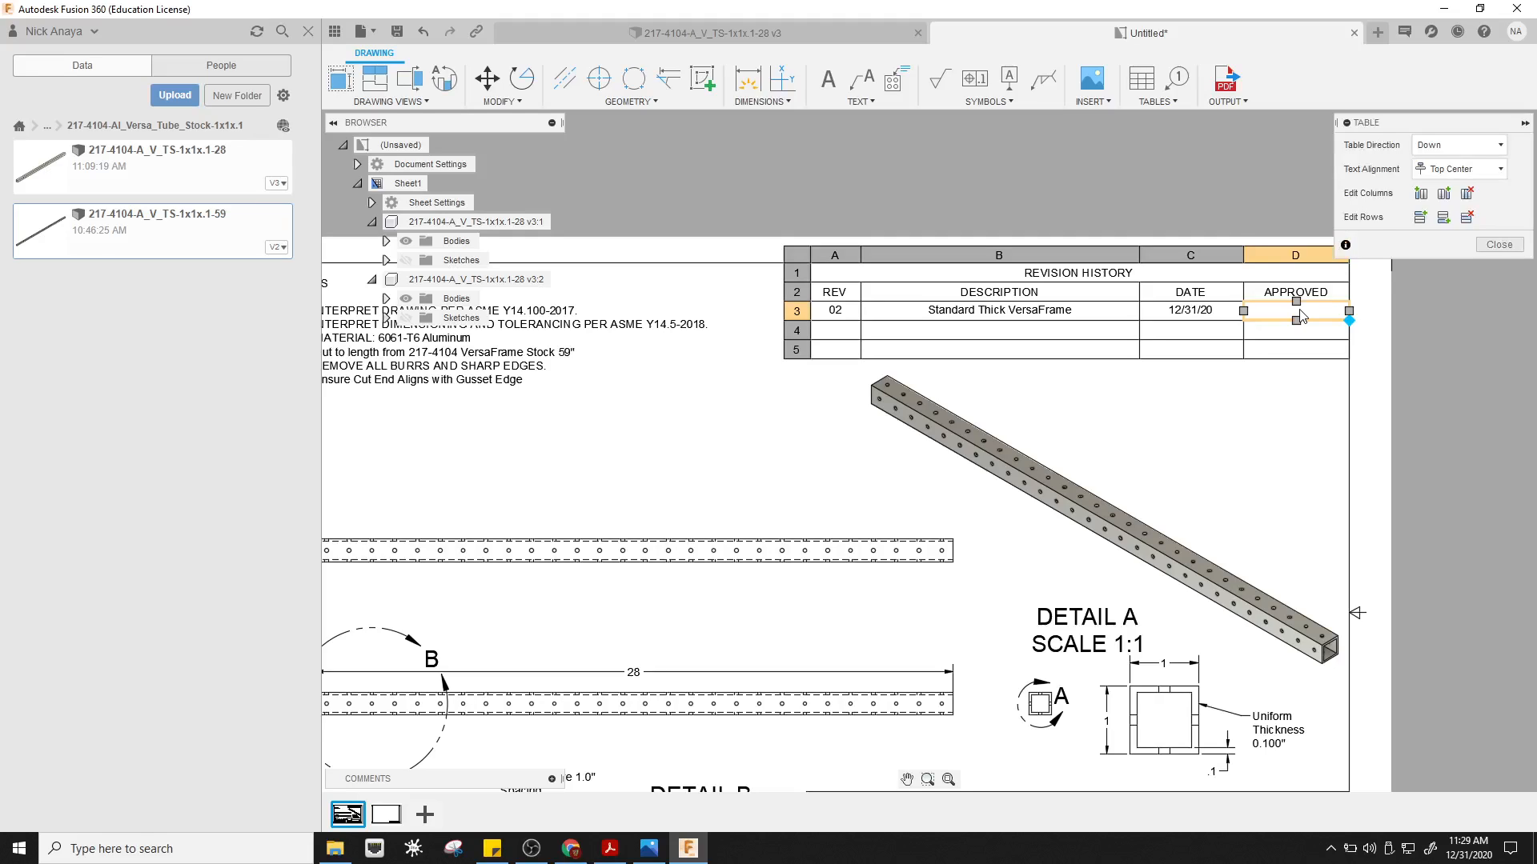
double_click(1301, 315)
text(TBD)
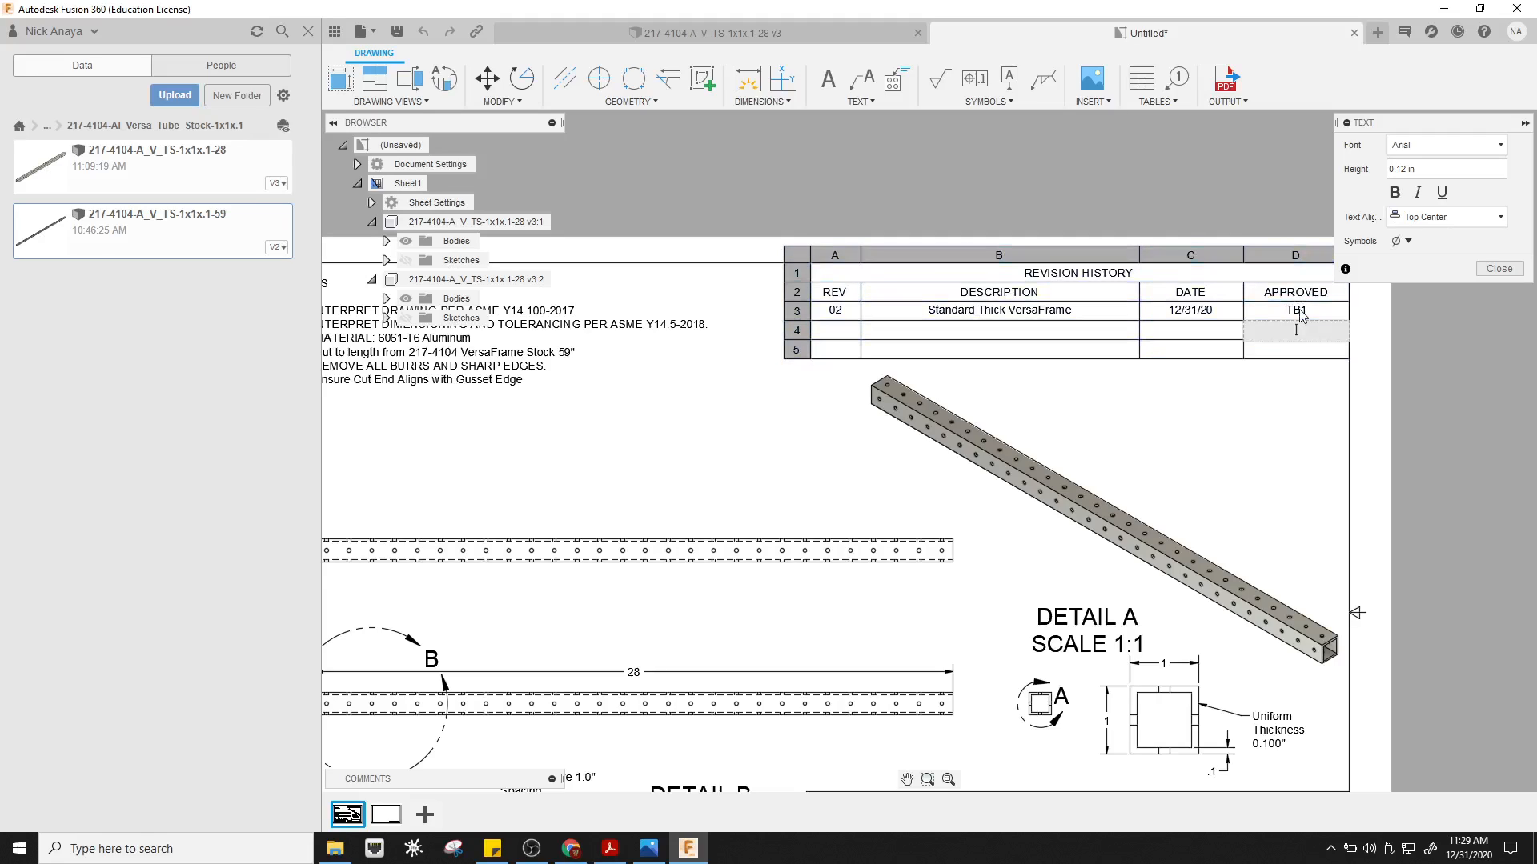
click(1298, 450)
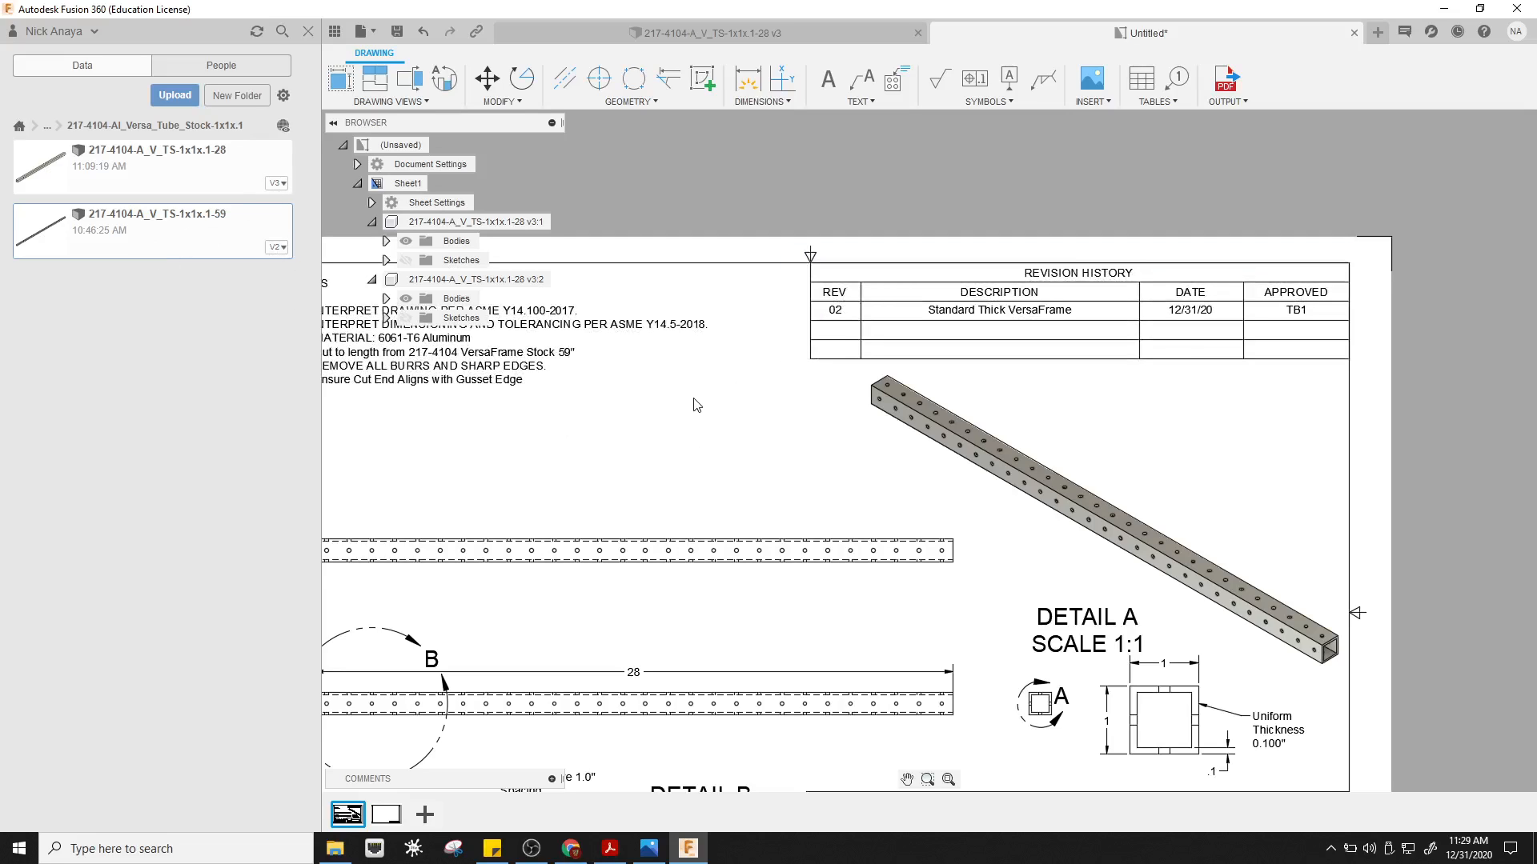
- Change the REV entry in the first revision history row to 03 and finish editing the table
middle_drag(693, 405, 877, 420)
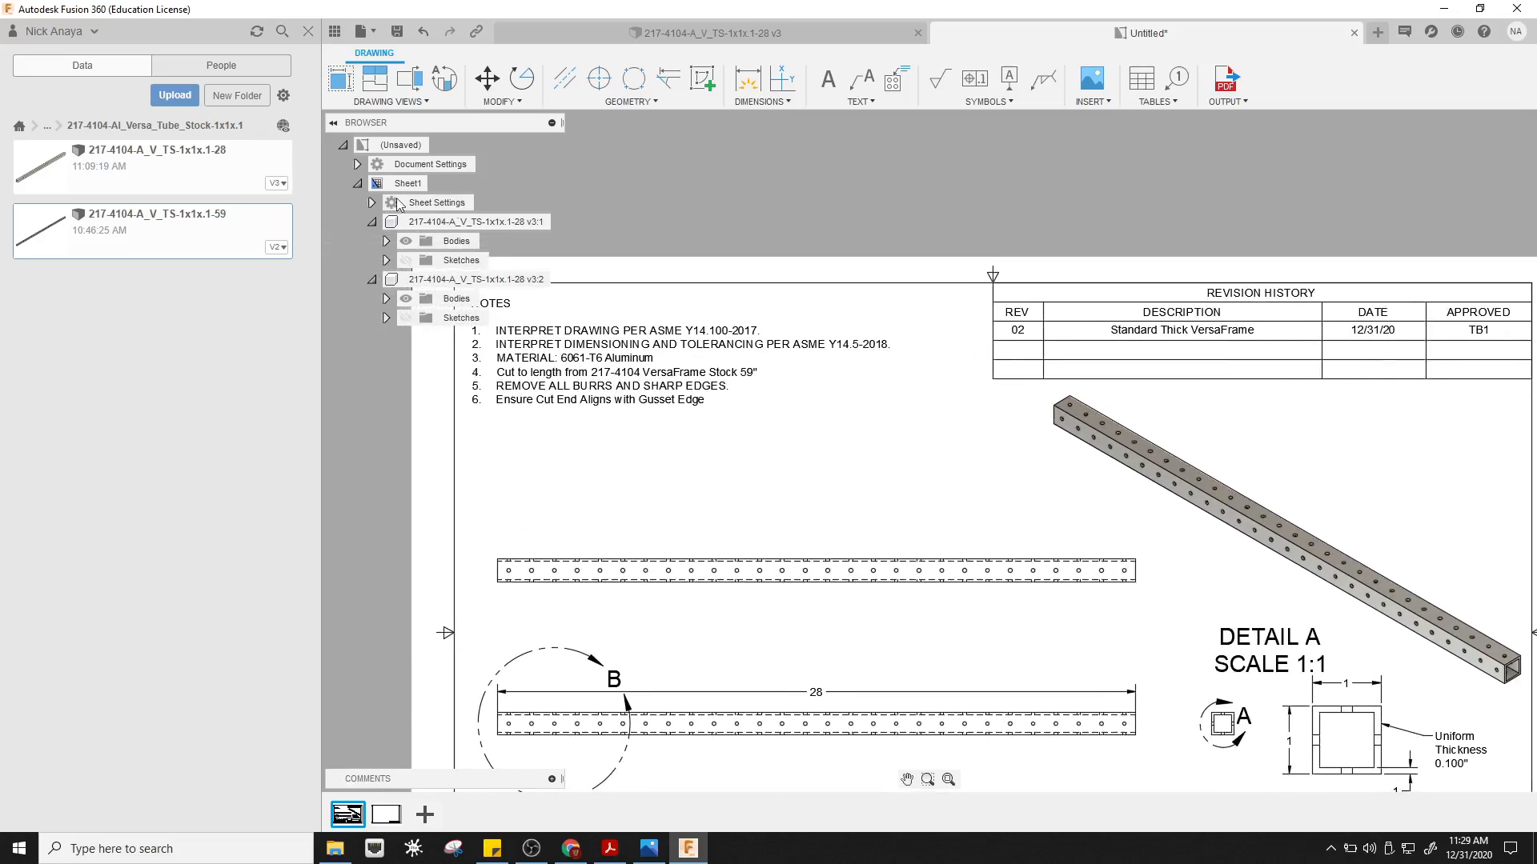
double_click(1026, 333)
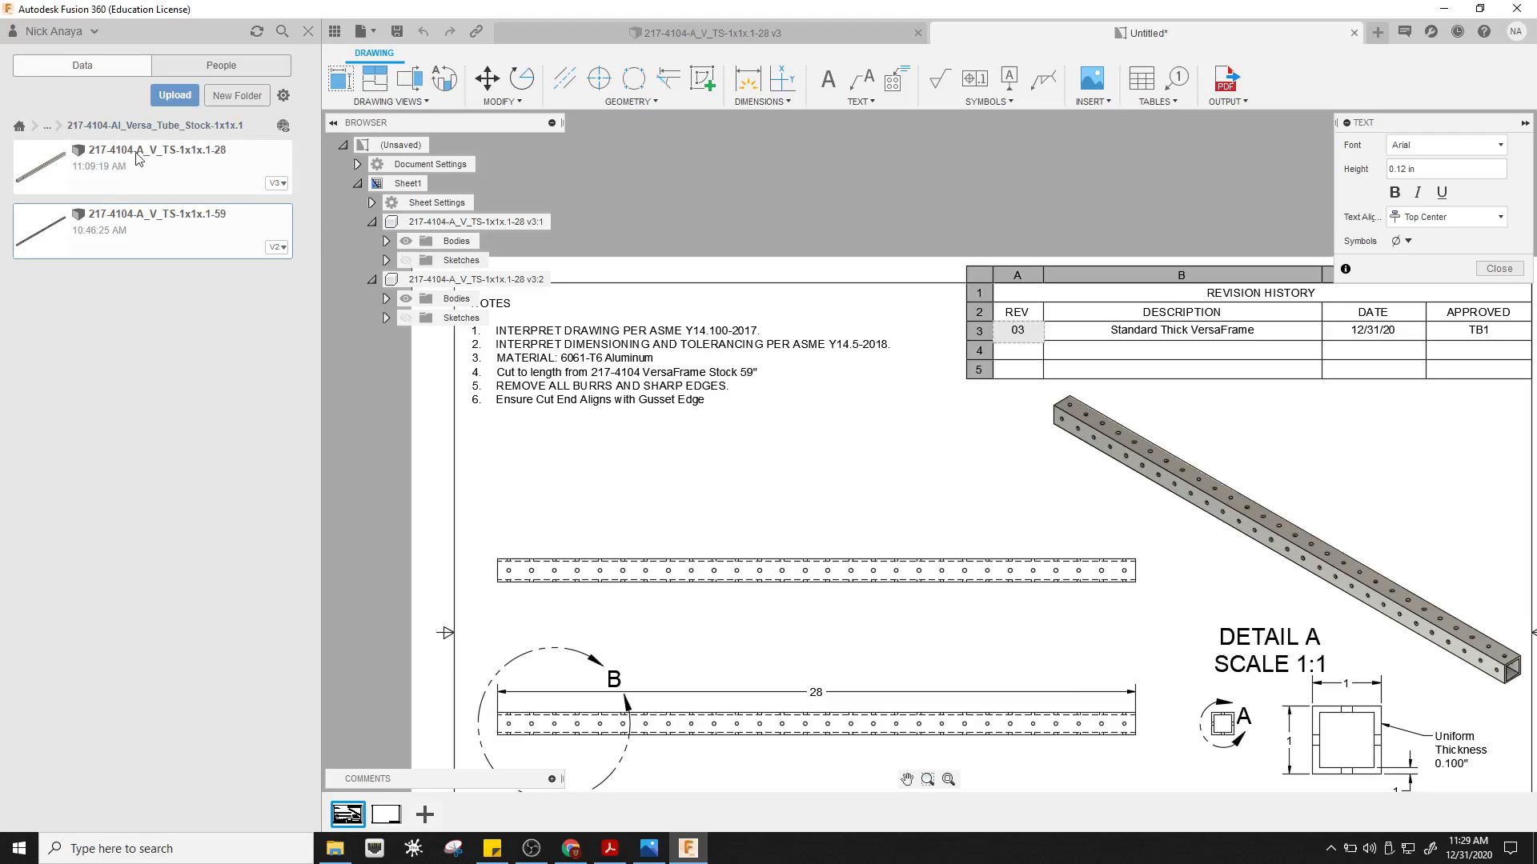
key(Down)
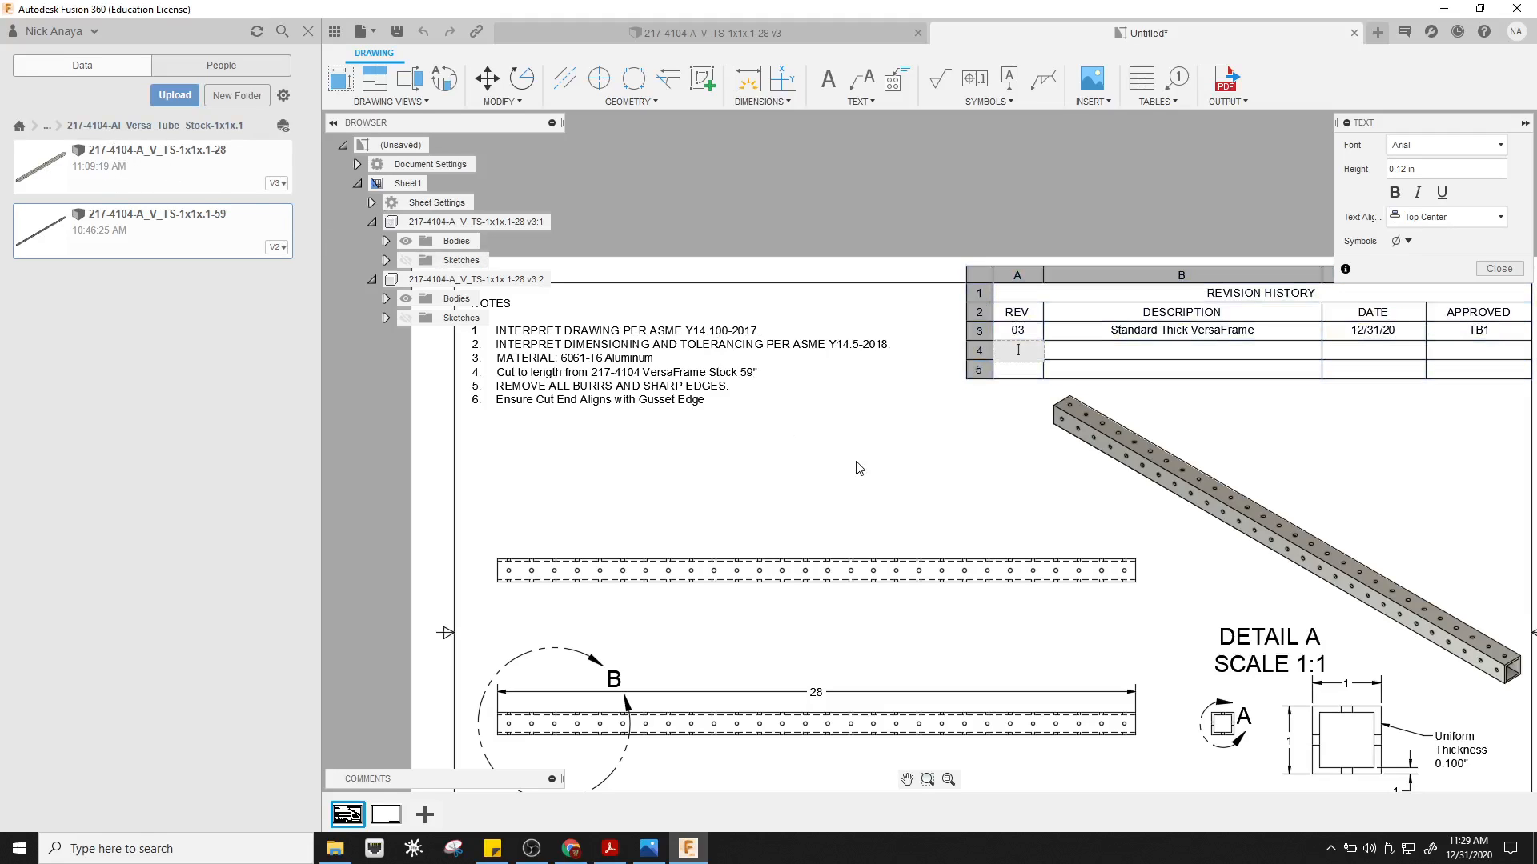
click(935, 476)
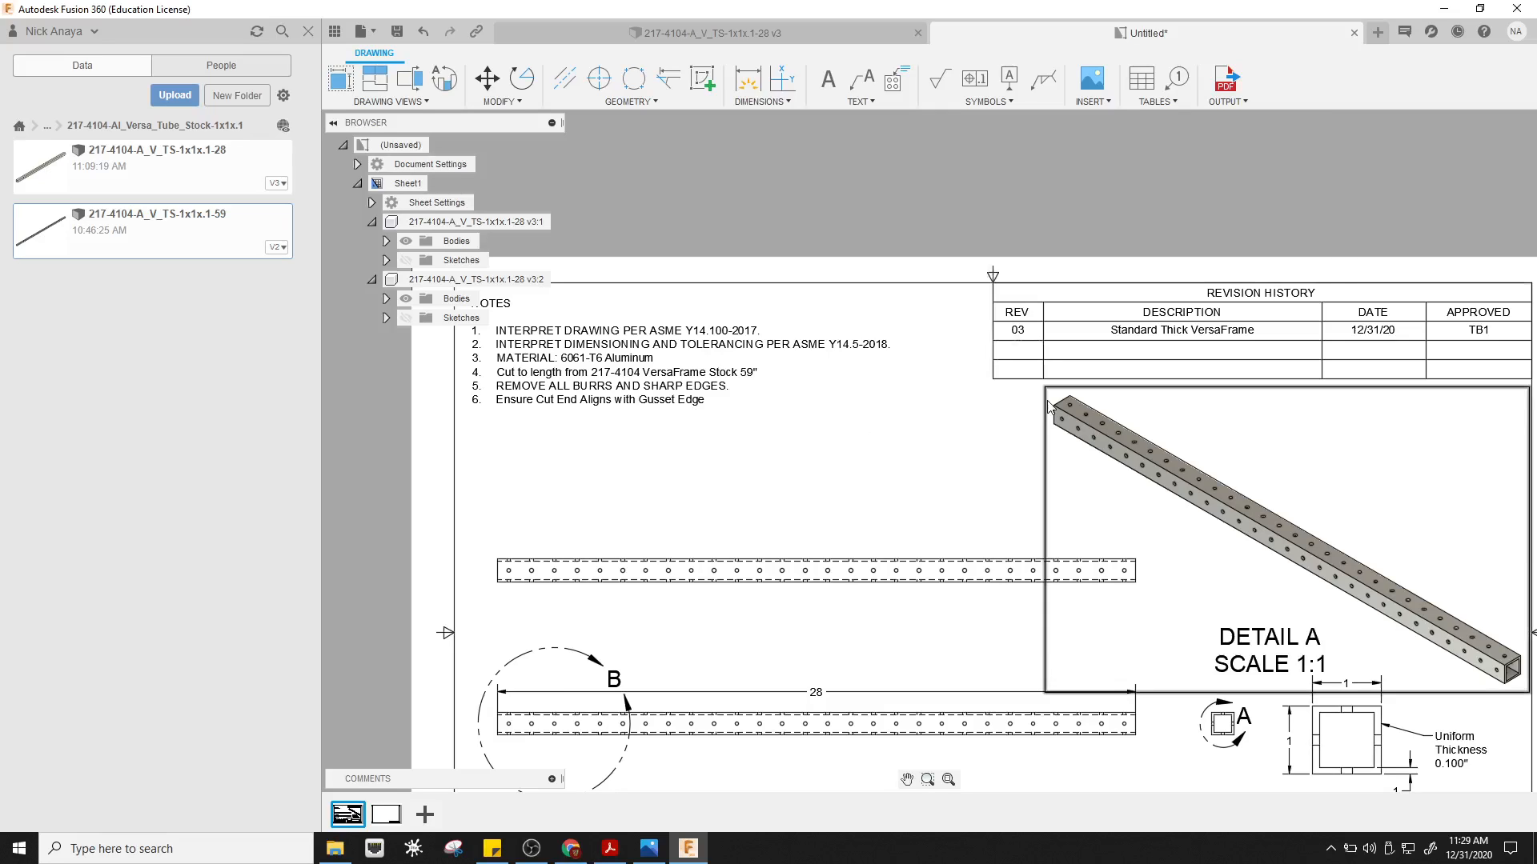
- Change the REV entry in the first revision history row to 01 and finish editing the table
scroll(986, 475, up, 1)
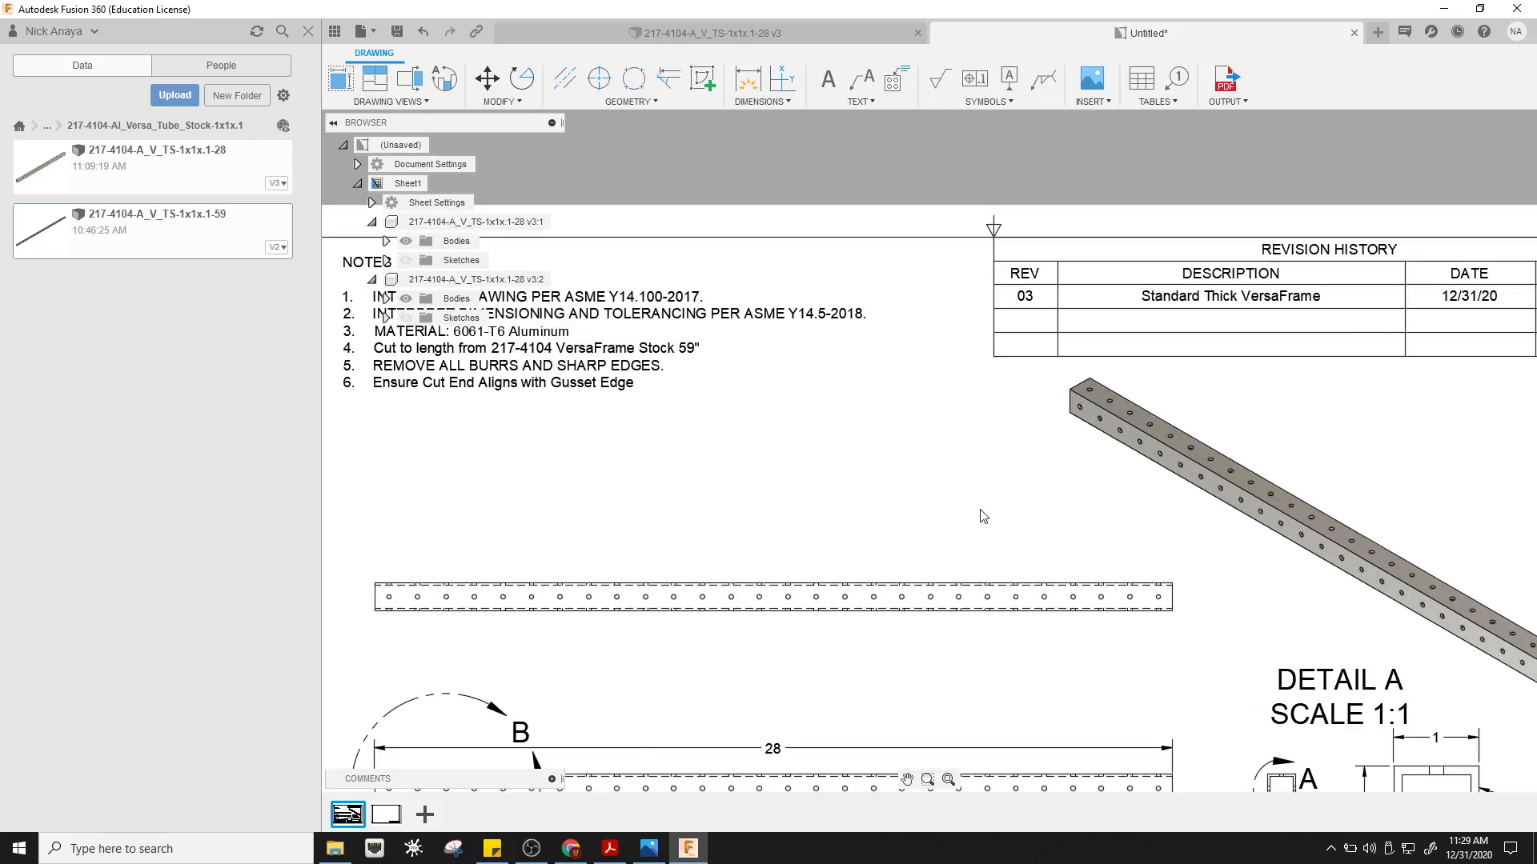
middle_drag(982, 514, 963, 426)
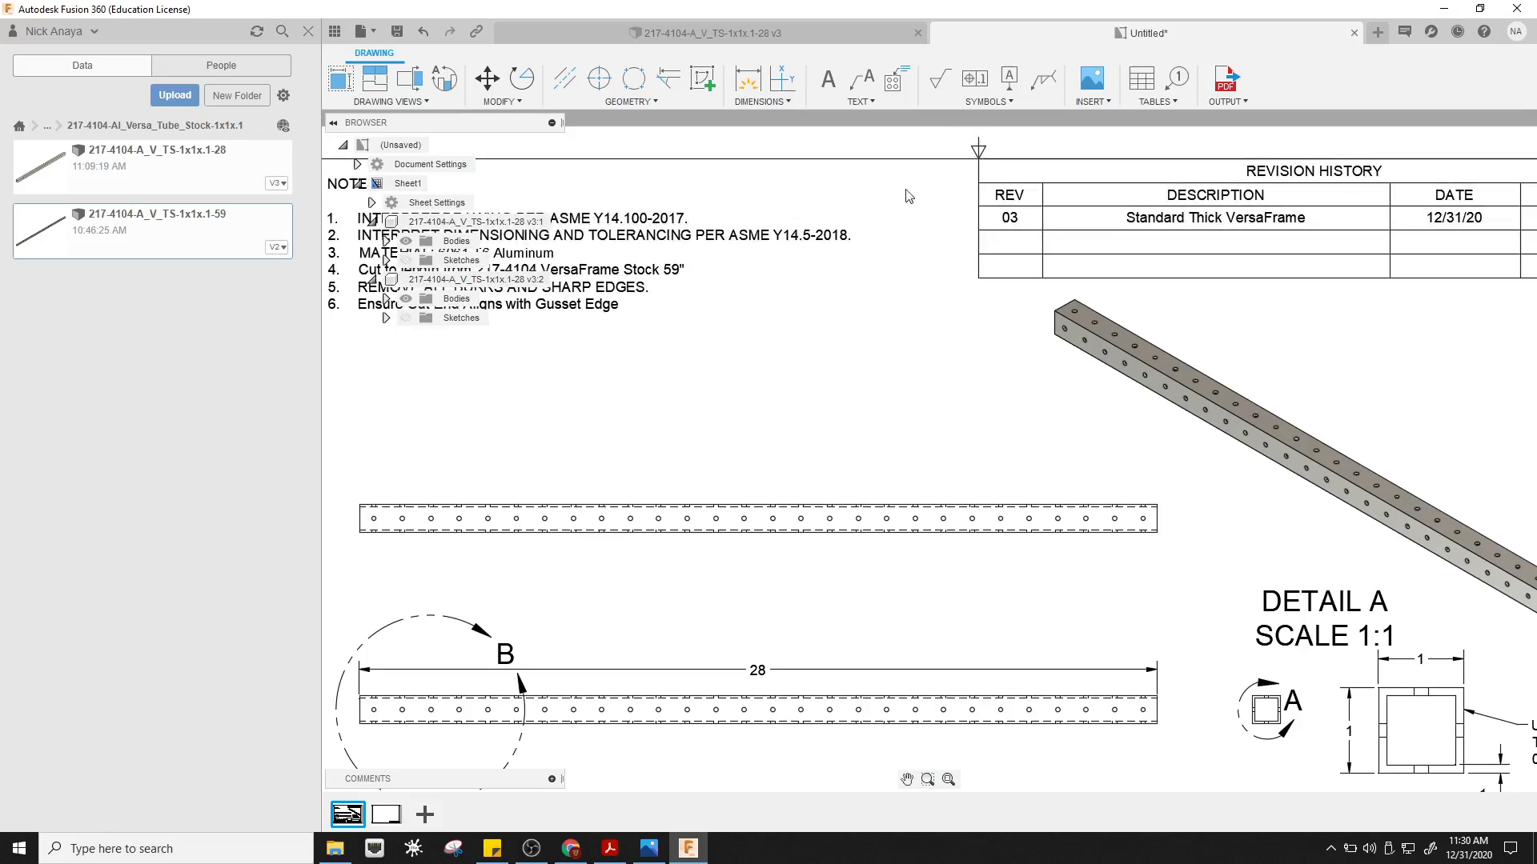
double_click(1020, 224)
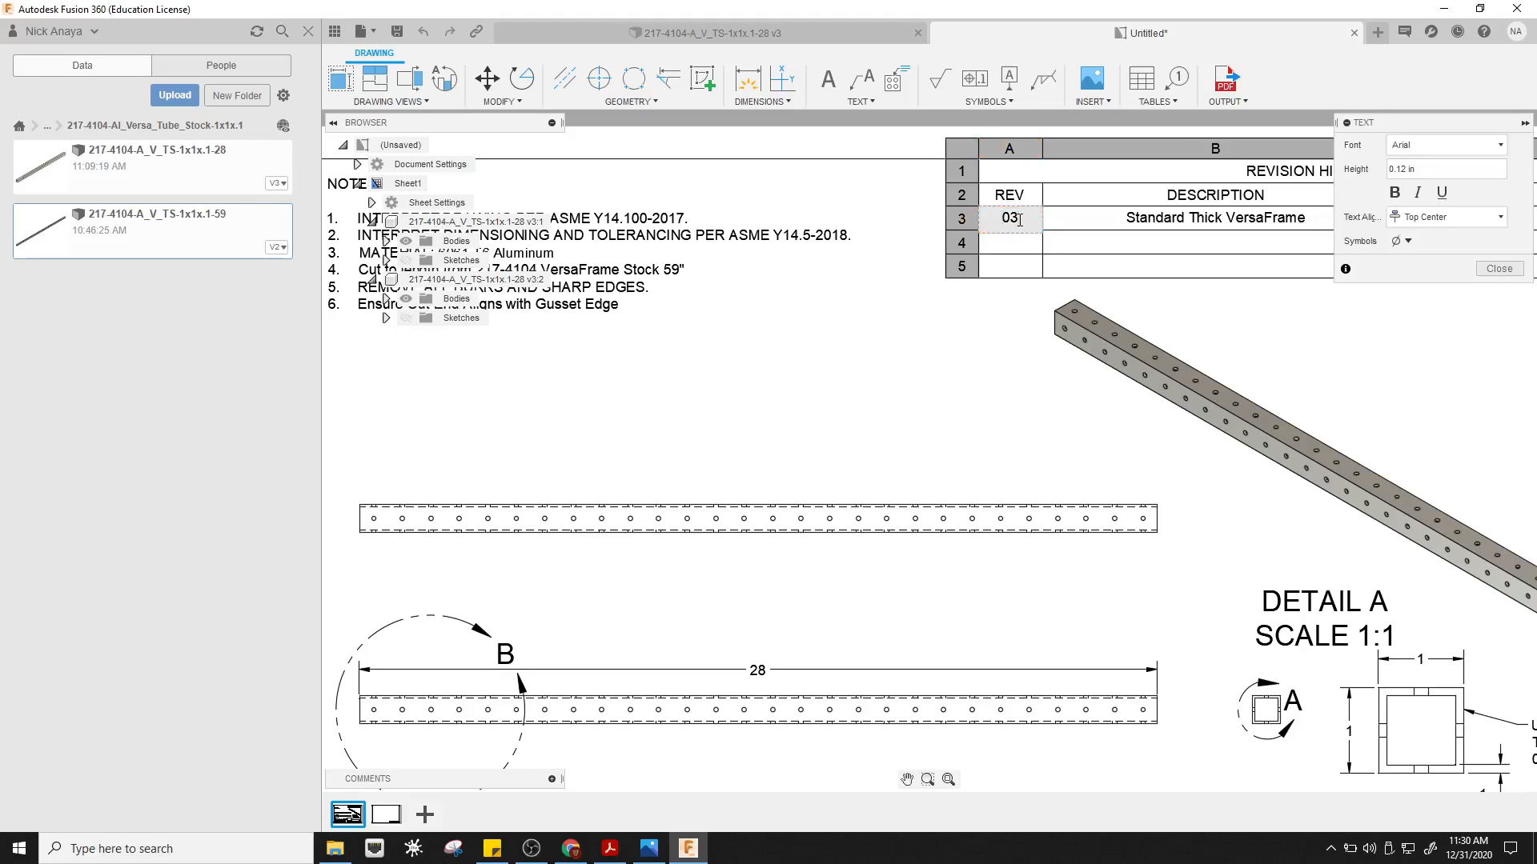
key(BackSpace)
text(12/31/20)
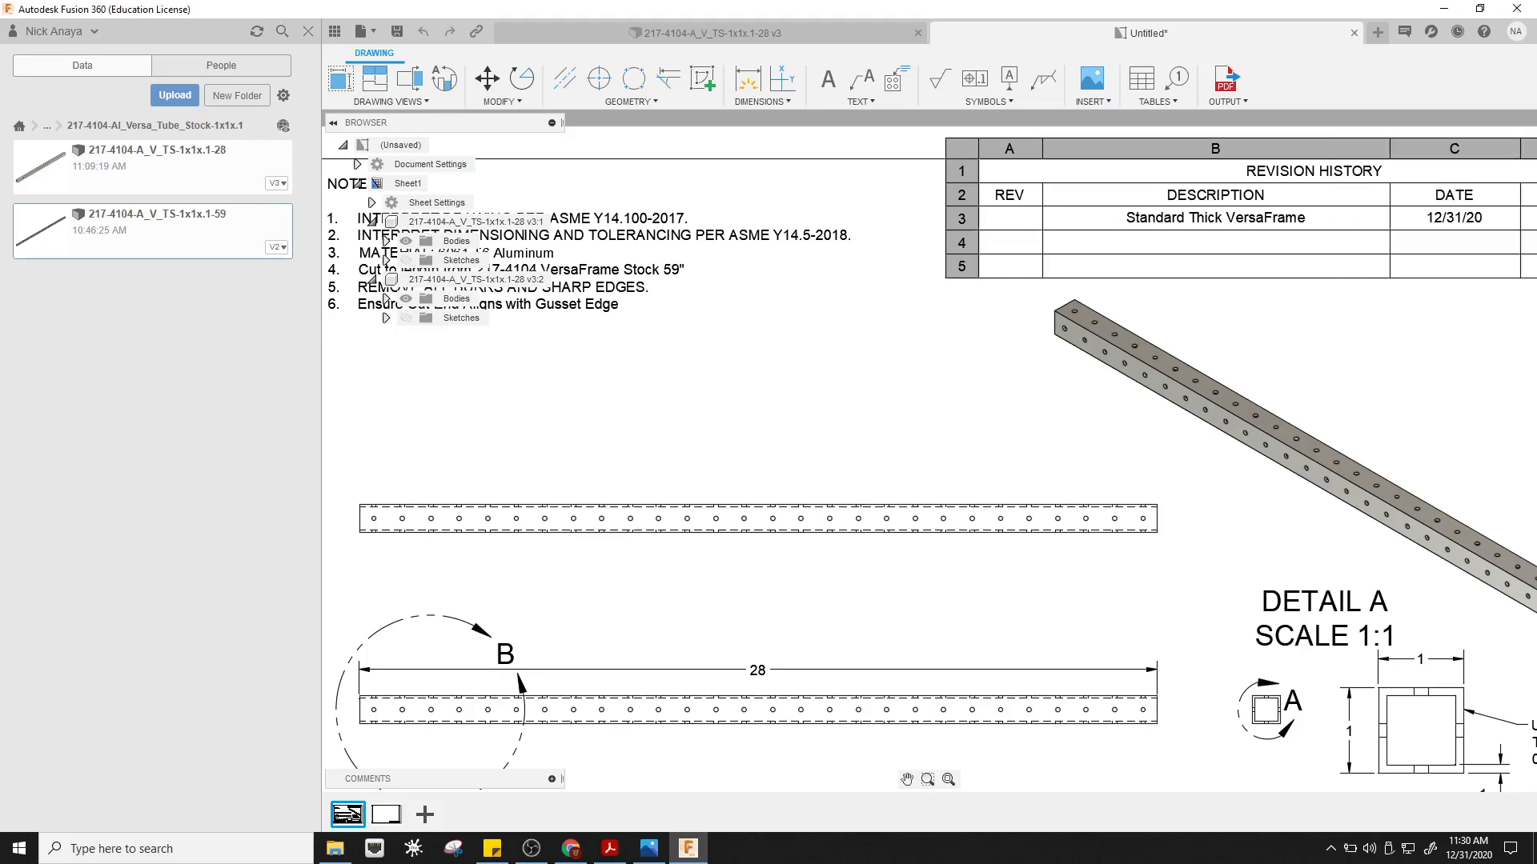
click(1499, 269)
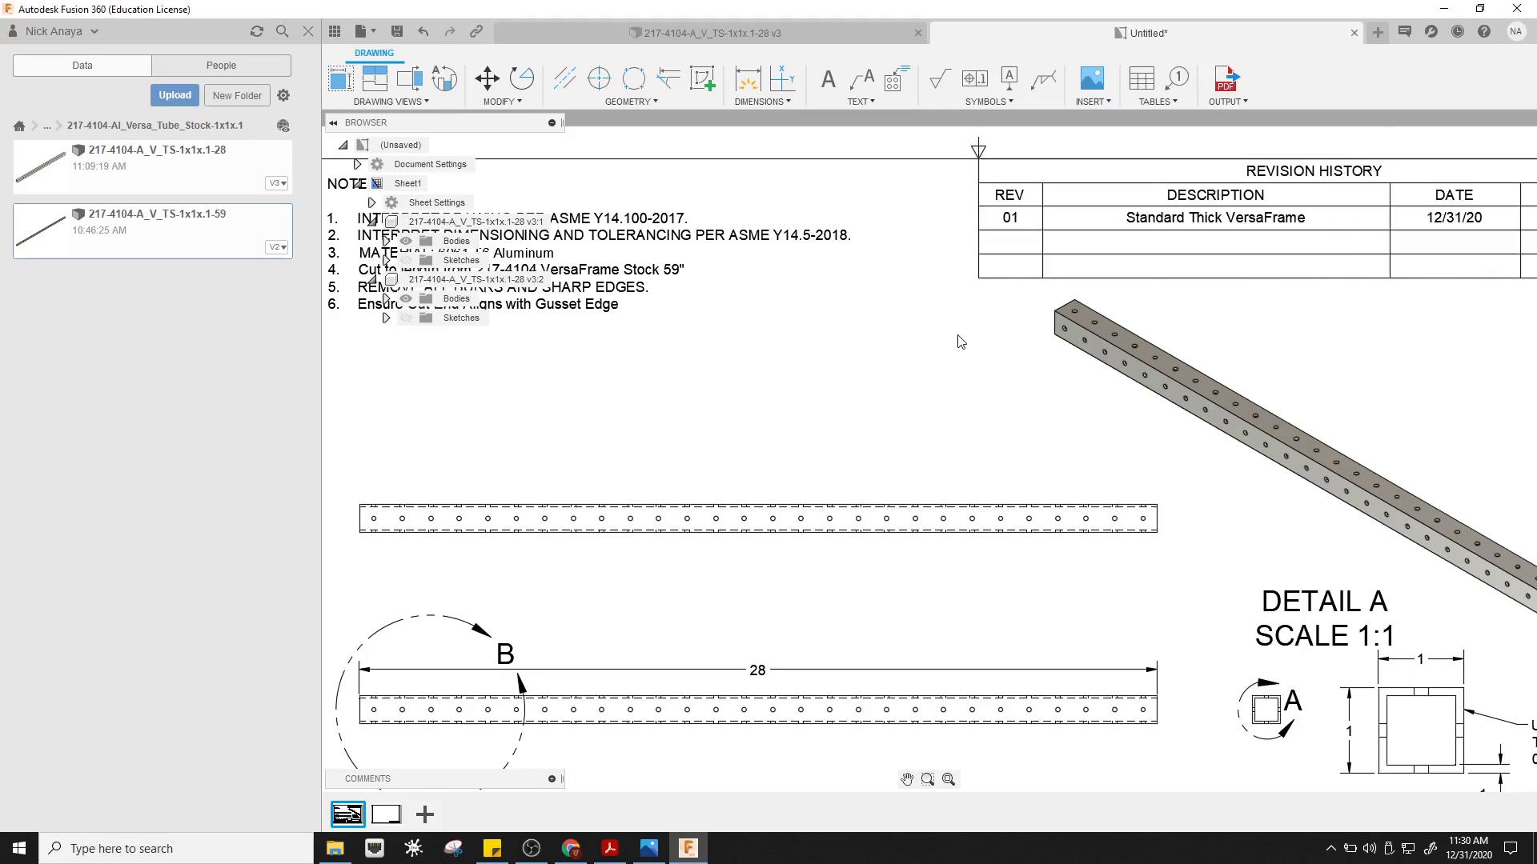
- Extend the REV entry in the first revision history row to read 01 (v3) and finish editing the table
double_click(1014, 218)
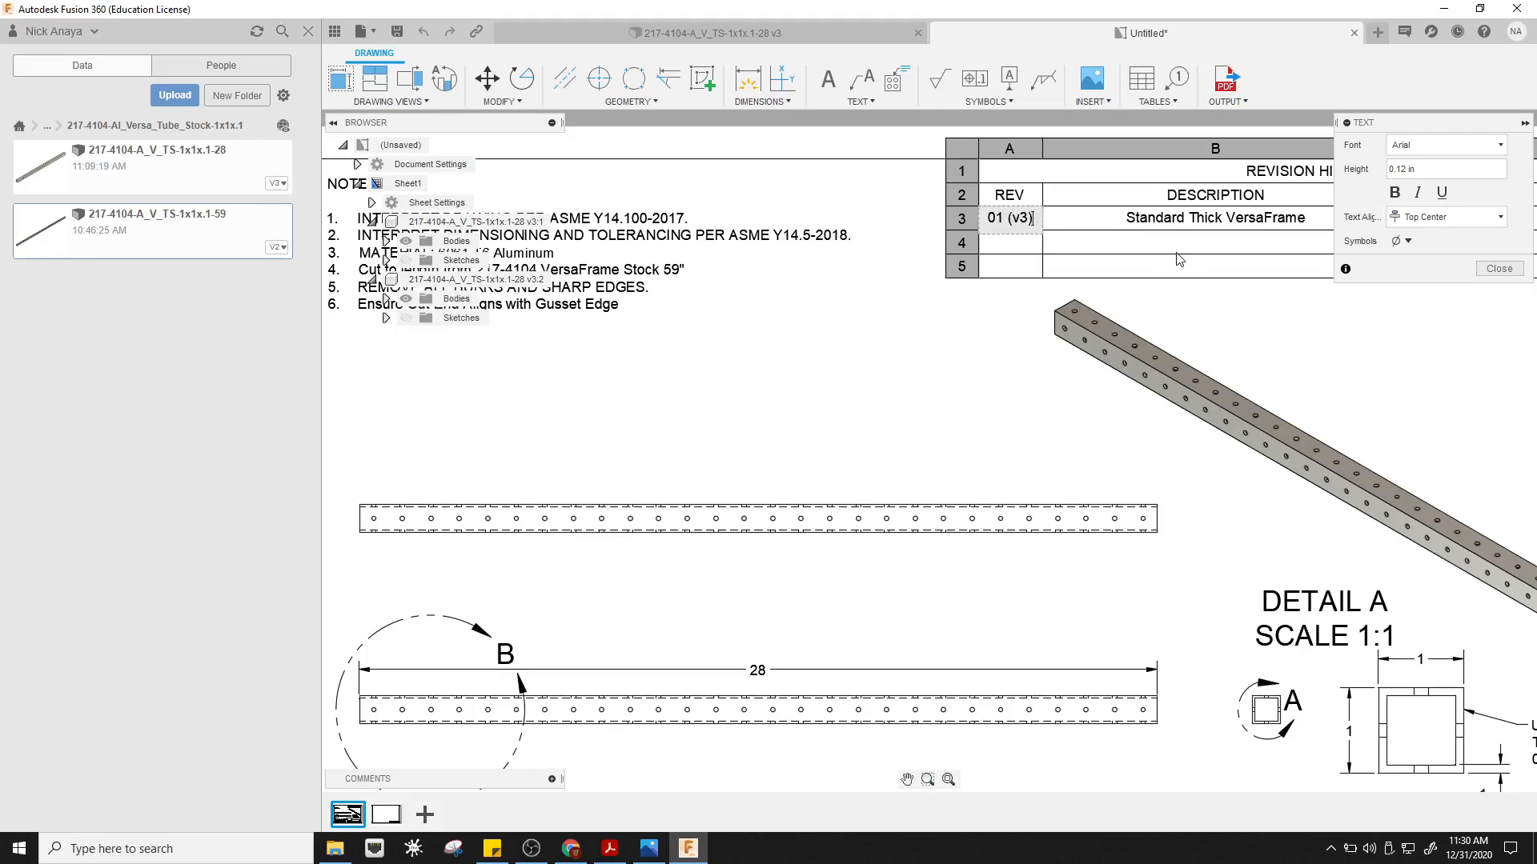
click(1516, 271)
scroll(935, 380, up, 4)
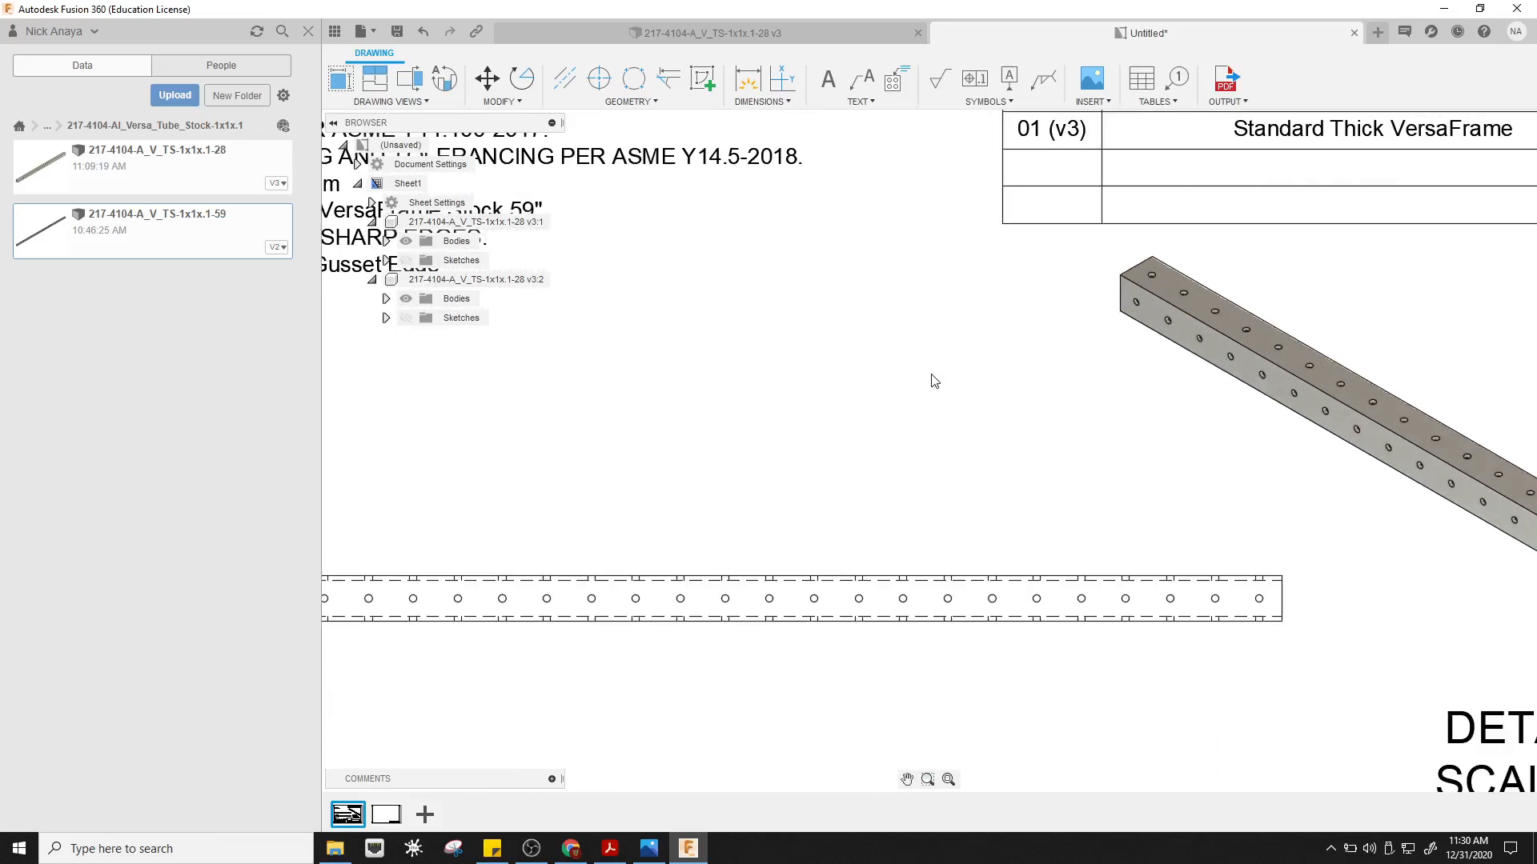
- Open the title block properties, examine the title text and the other fields, and finish without editing them
scroll(935, 380, down, 6)
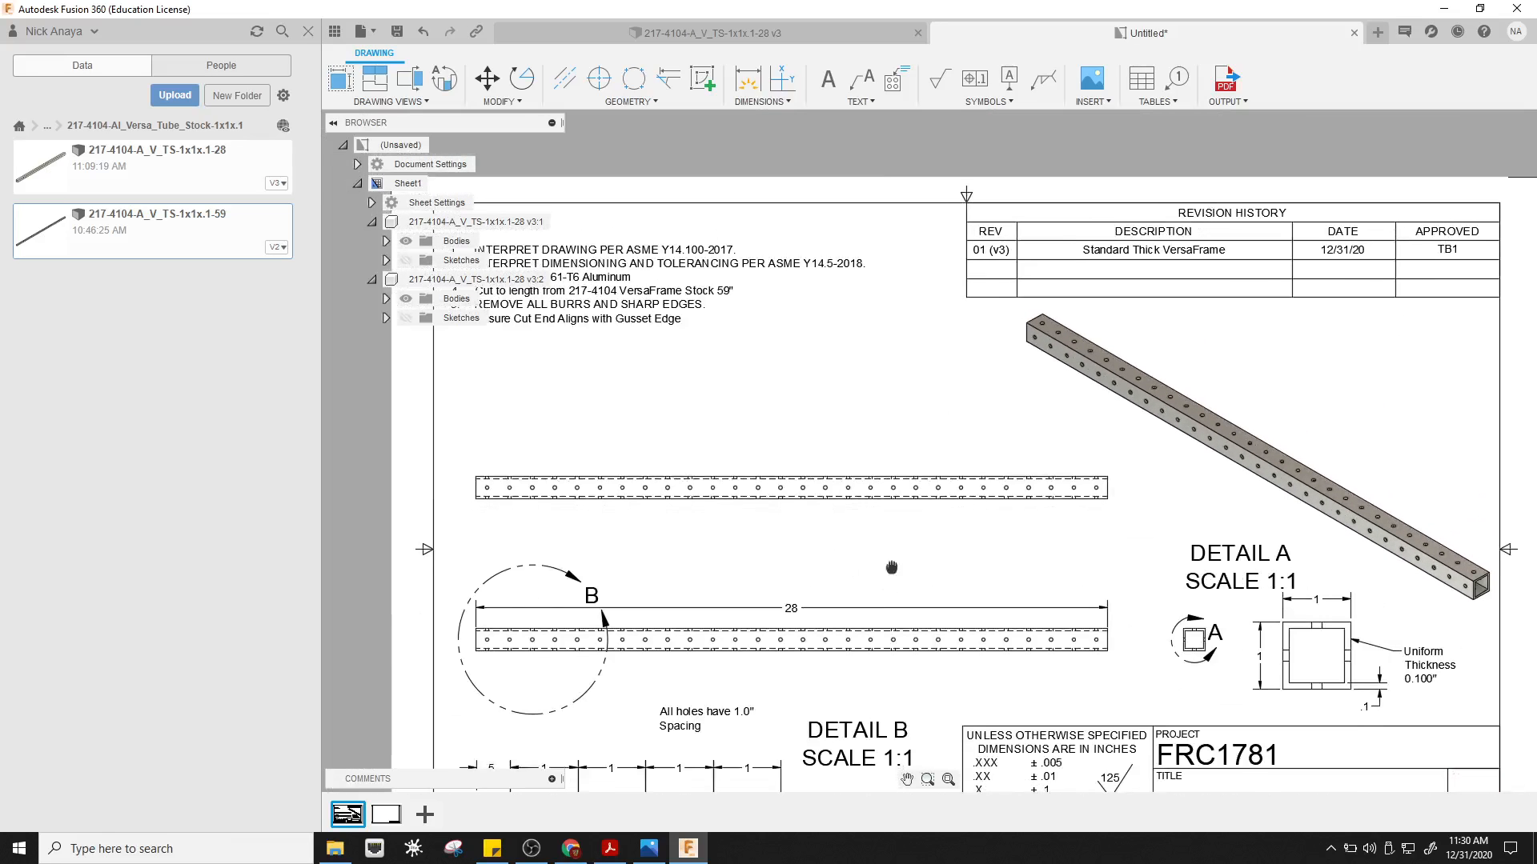
middle_drag(892, 596, 898, 272)
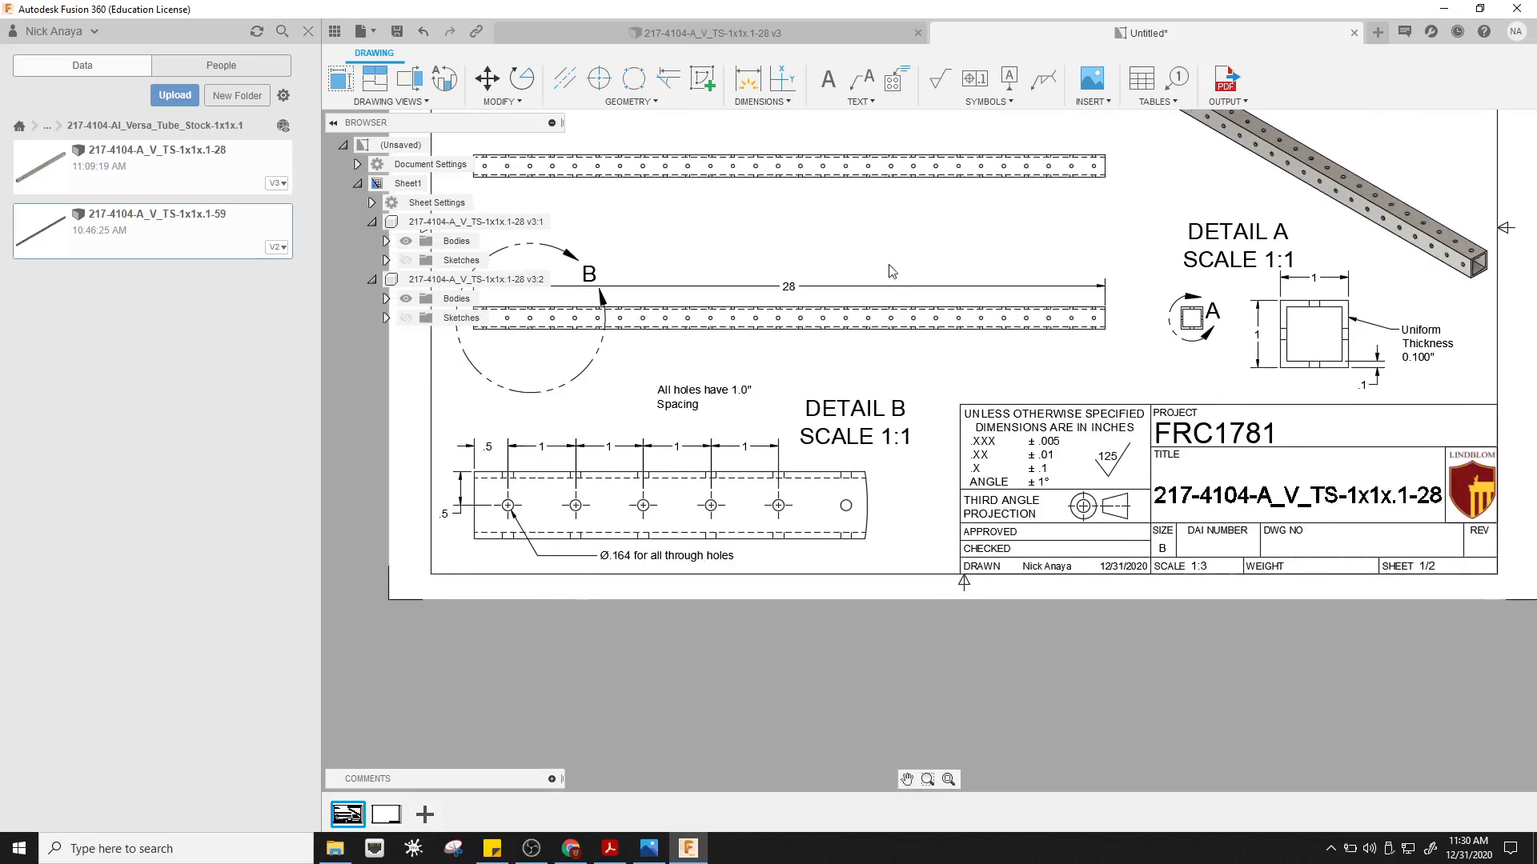
double_click(1350, 498)
click(1204, 466)
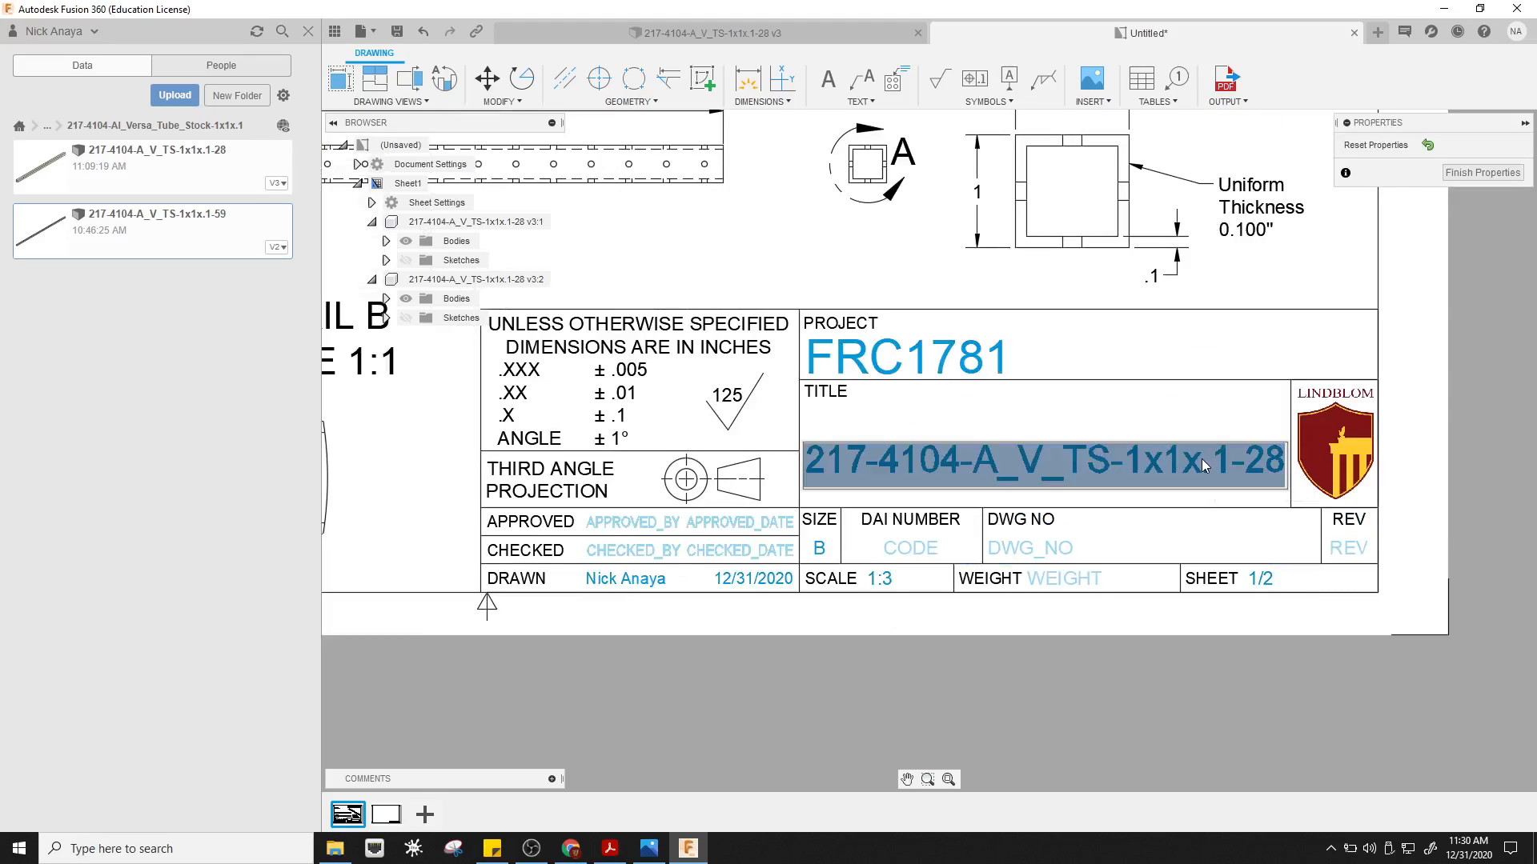
double_click(1191, 470)
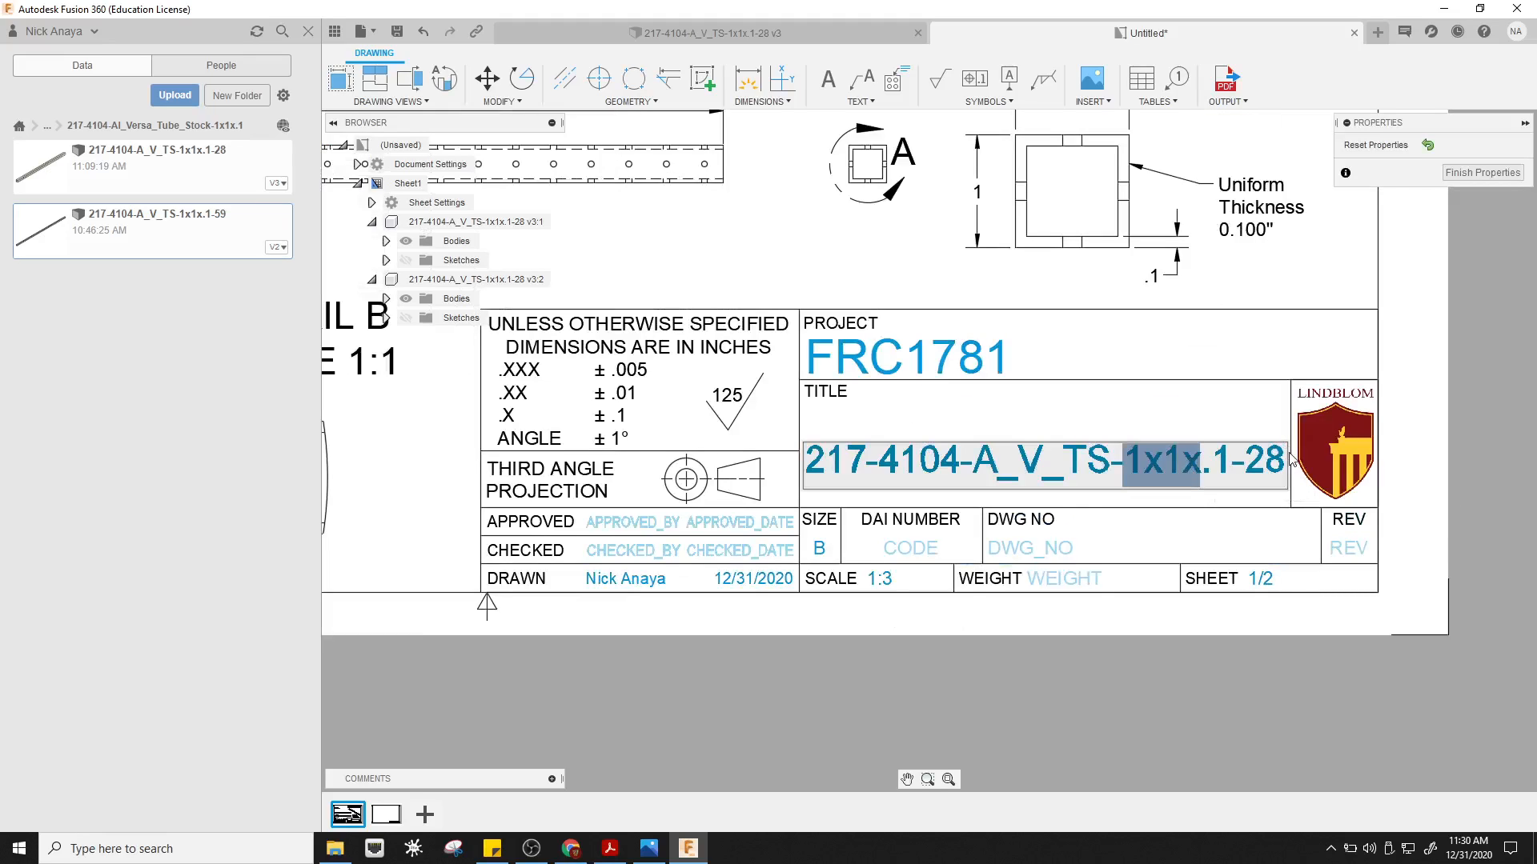
drag(1285, 462, 814, 457)
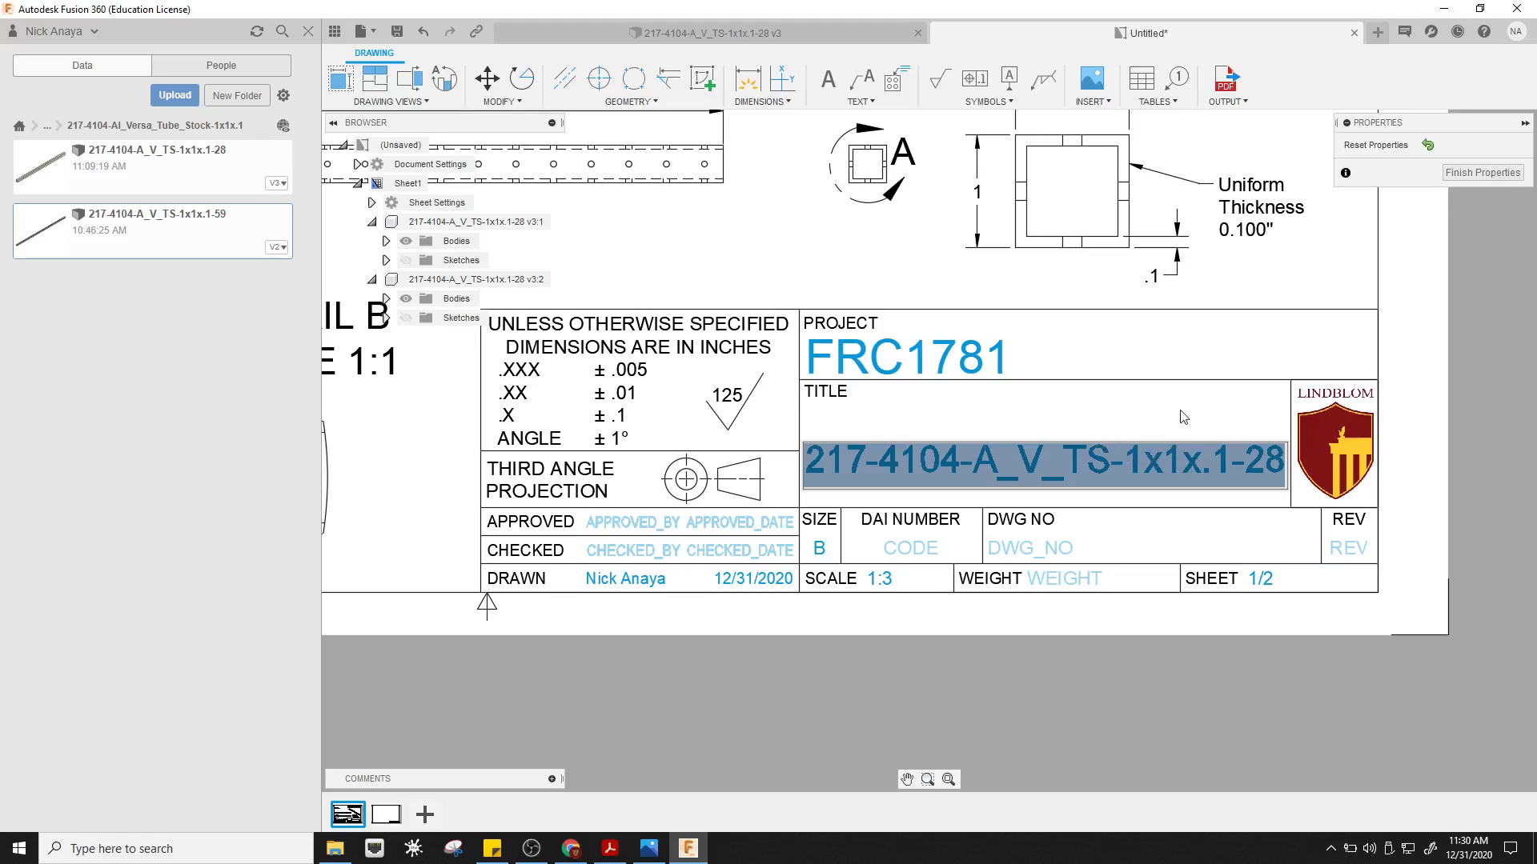
click(1173, 387)
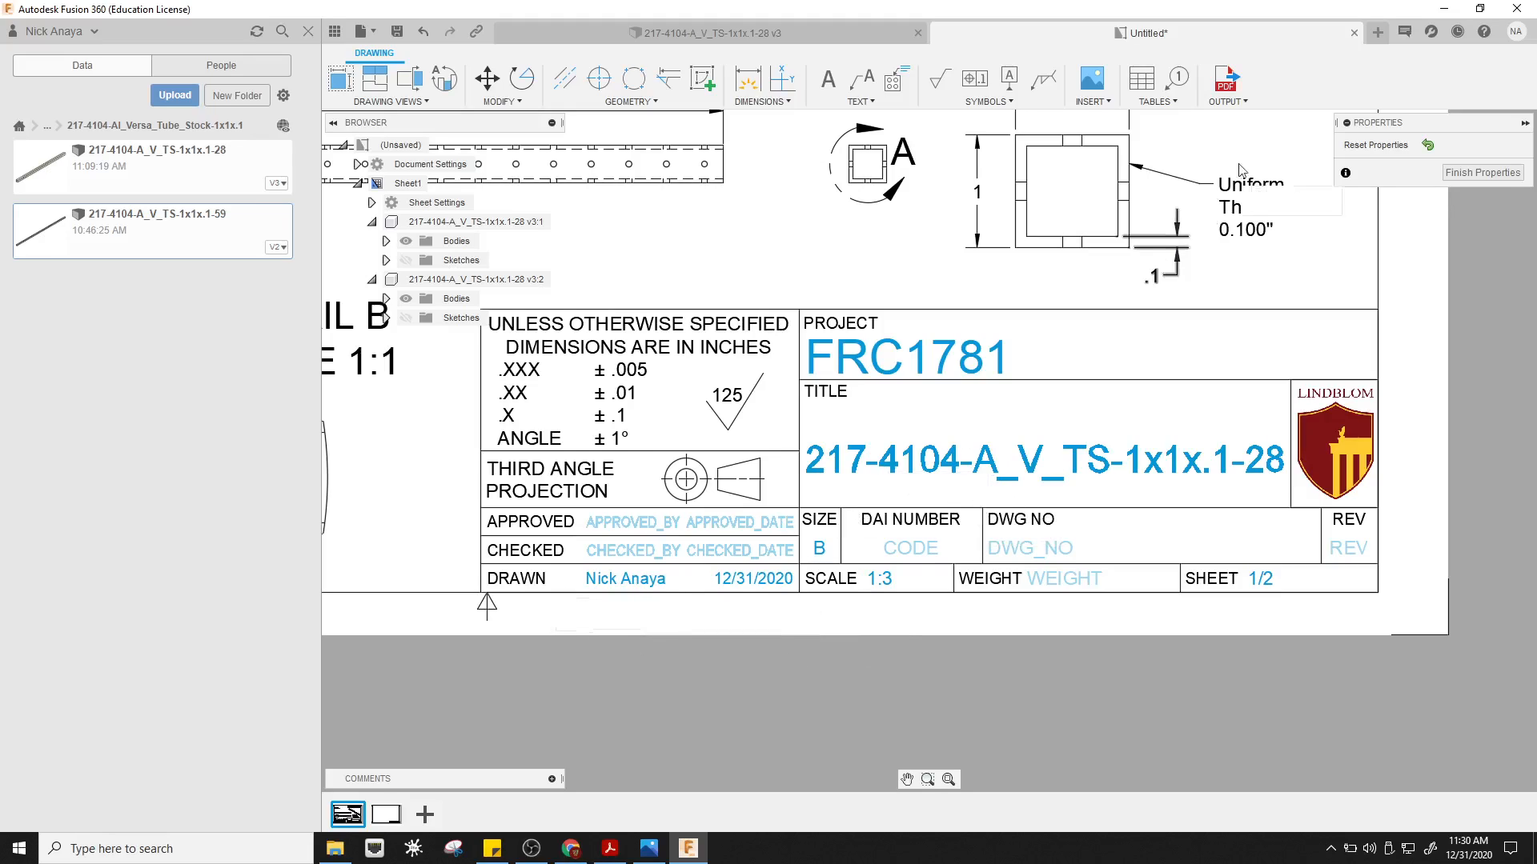
click(1460, 174)
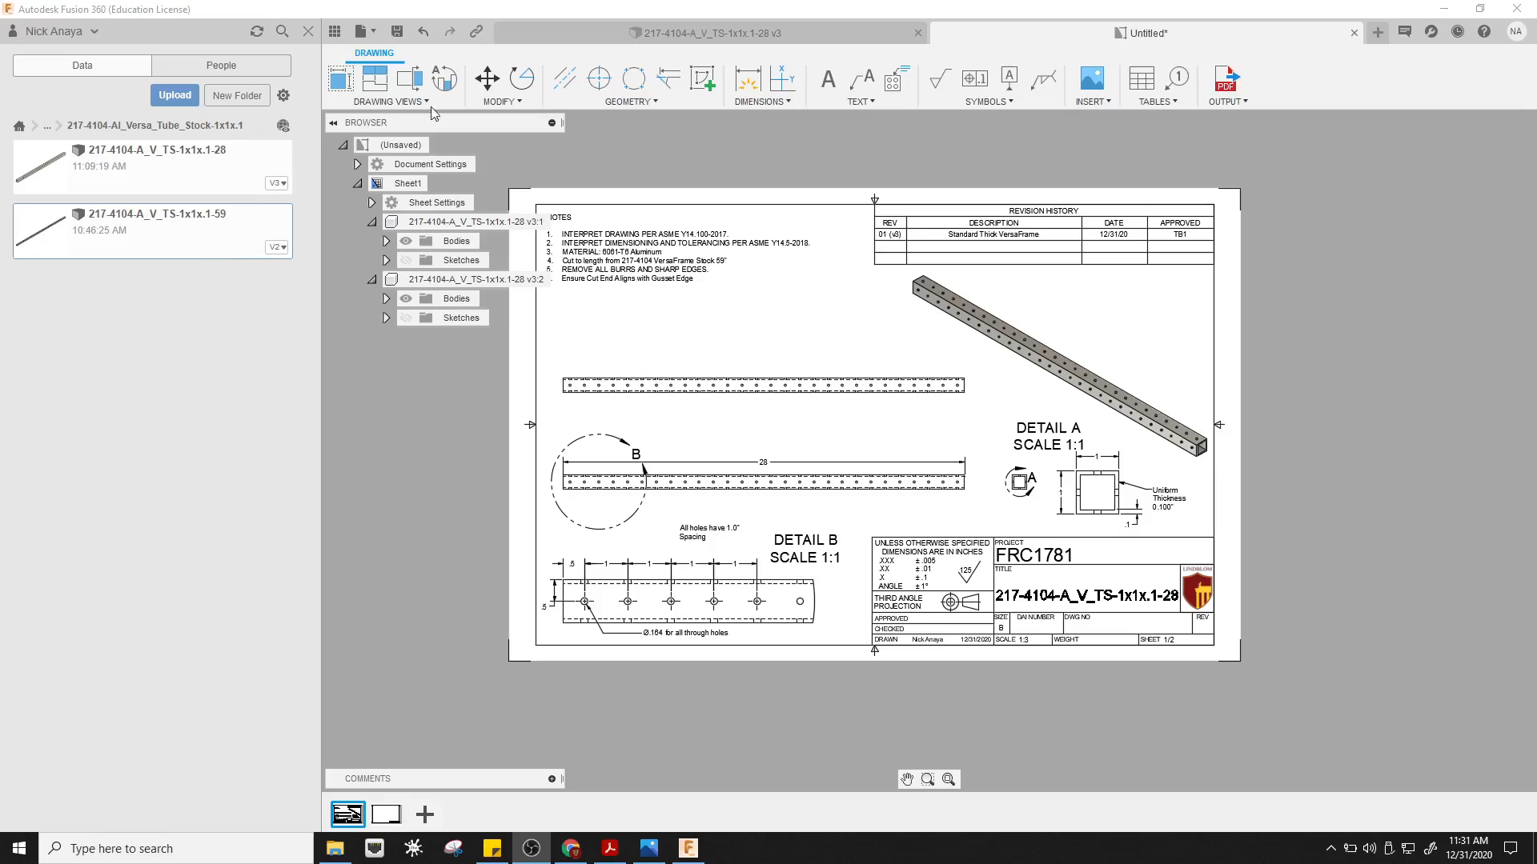
- Save the drawing as 217-4104-A_V_TS-1x1x.1-28 Drawing in the 217-4104-Al_Versa_Tube_Stock-1x1x.1 folder
click(398, 31)
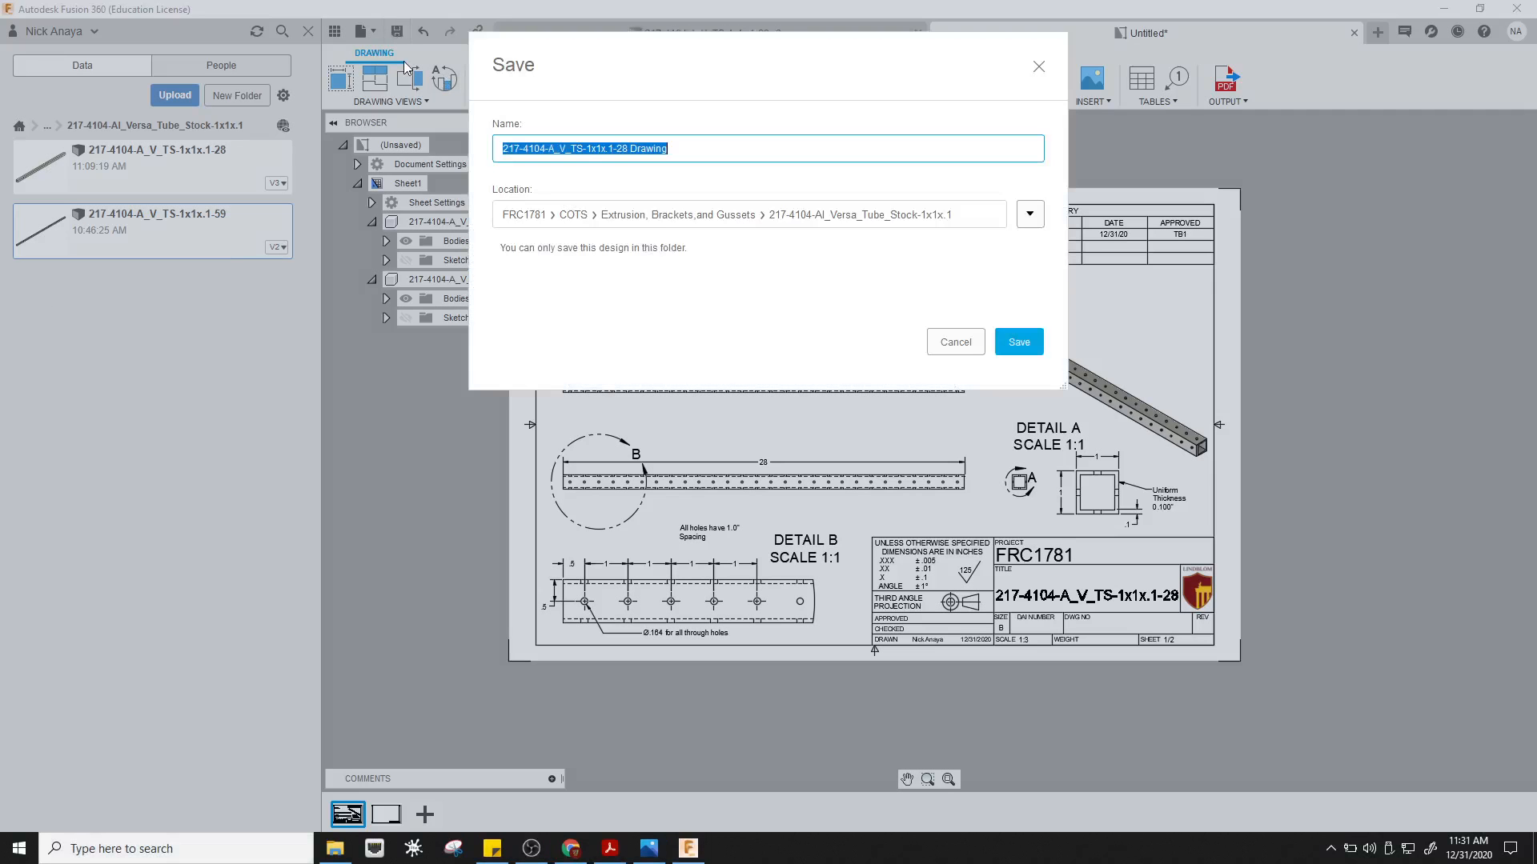
click(1028, 342)
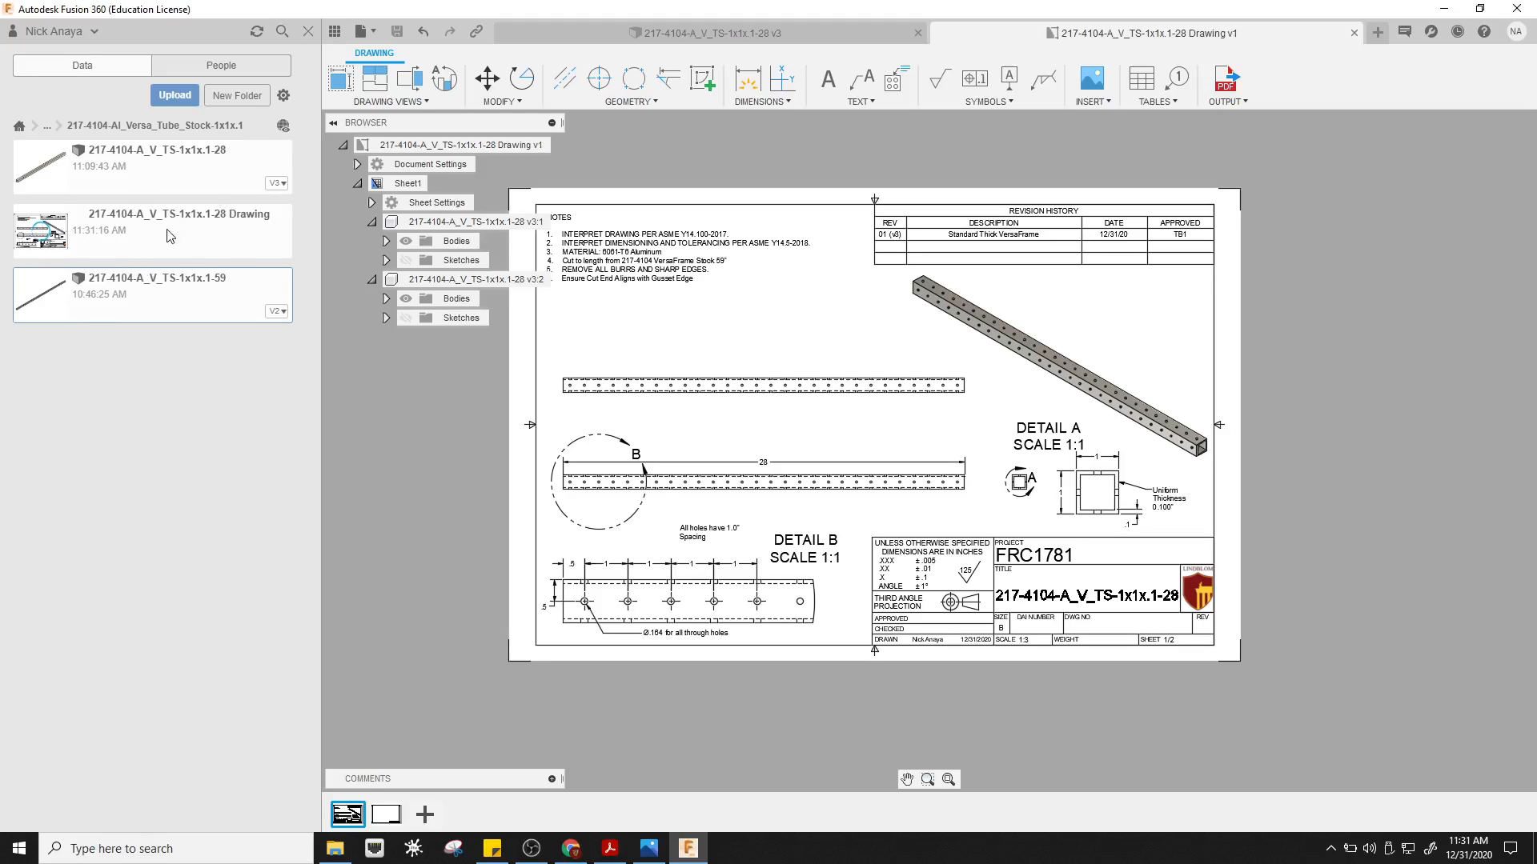
- Show the version details of the 217-4104-A_V_TS-1x1x.1-28 design and view the drawings linked to it
click(202, 185)
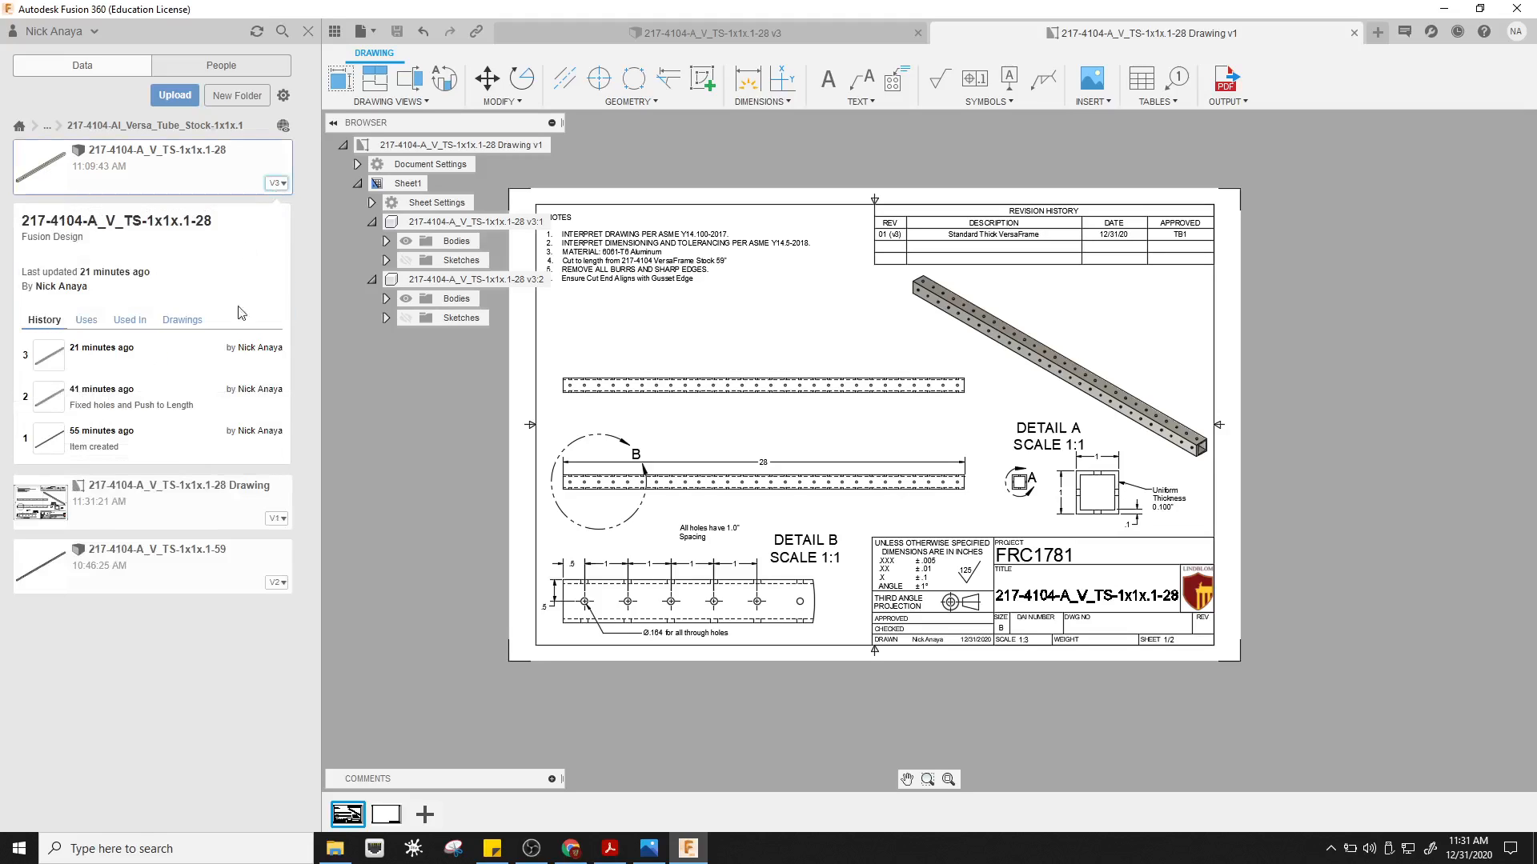
click(184, 319)
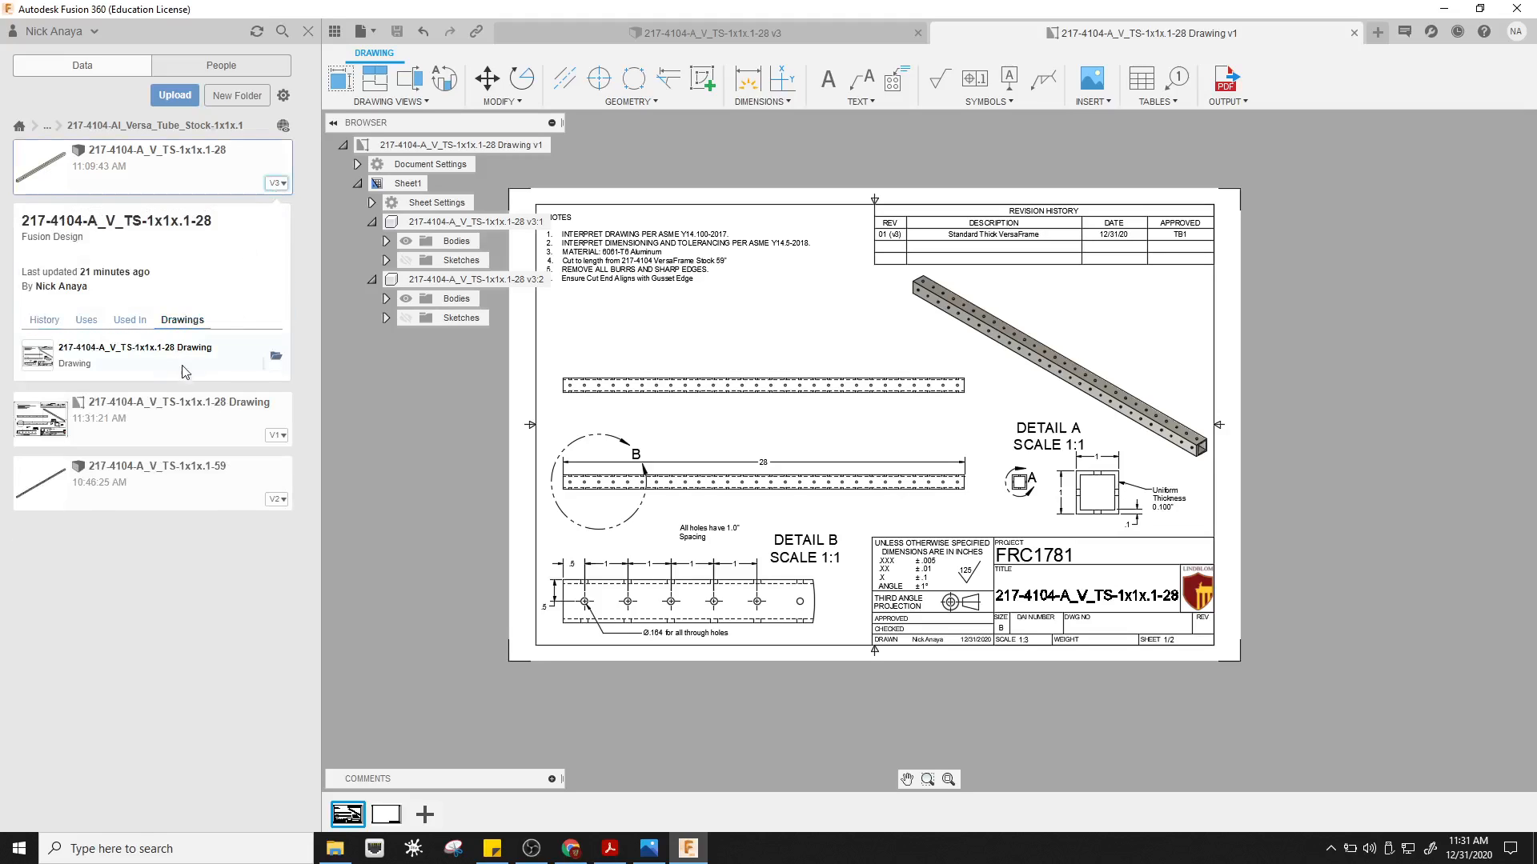